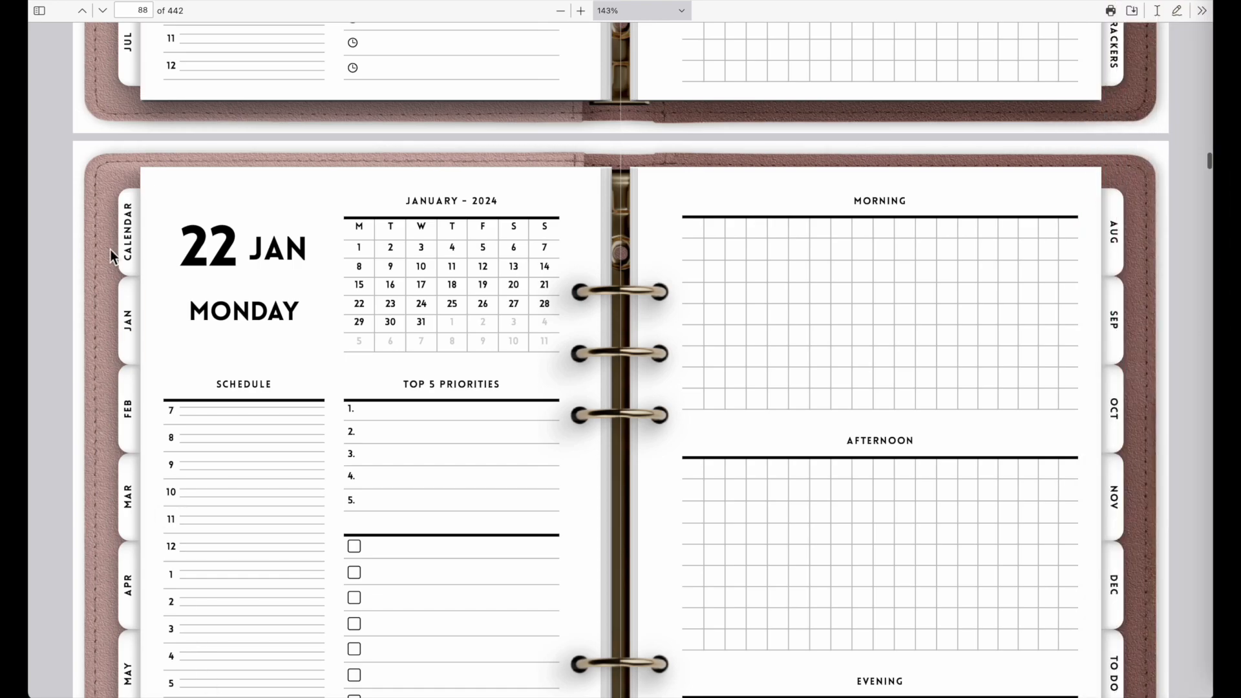
Step: Open the planner's yearly calendar page and follow its link to the 10 July daily page
click(128, 231)
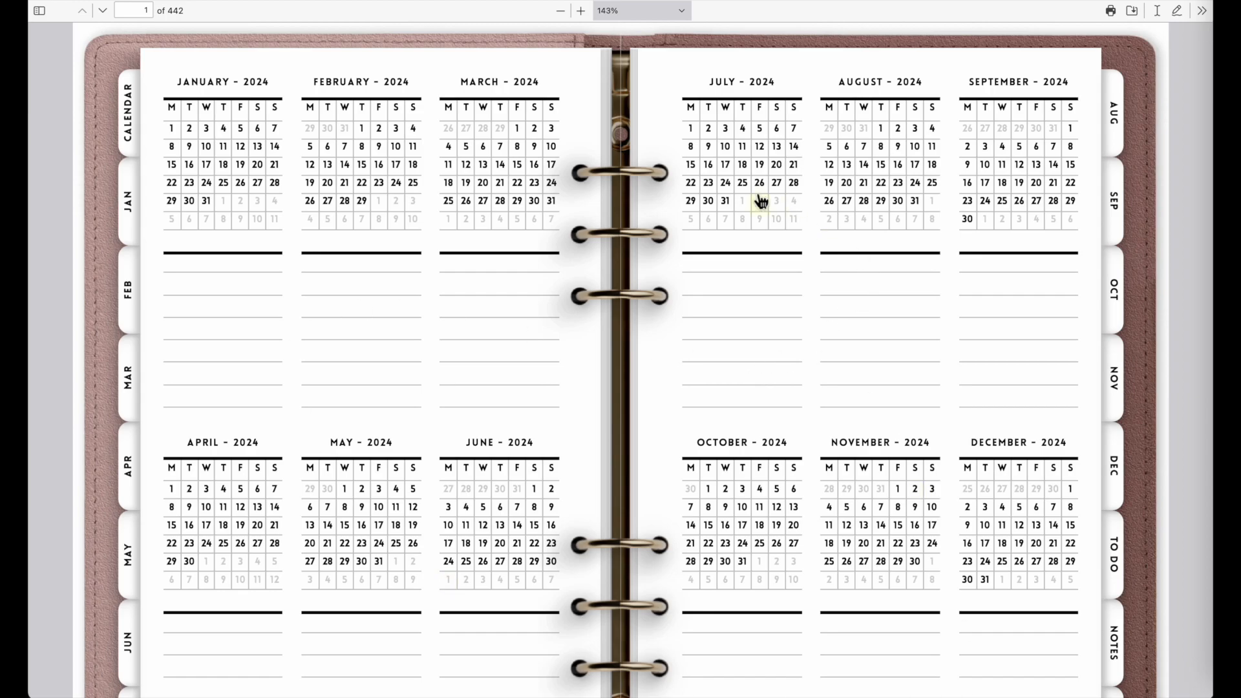
click(727, 149)
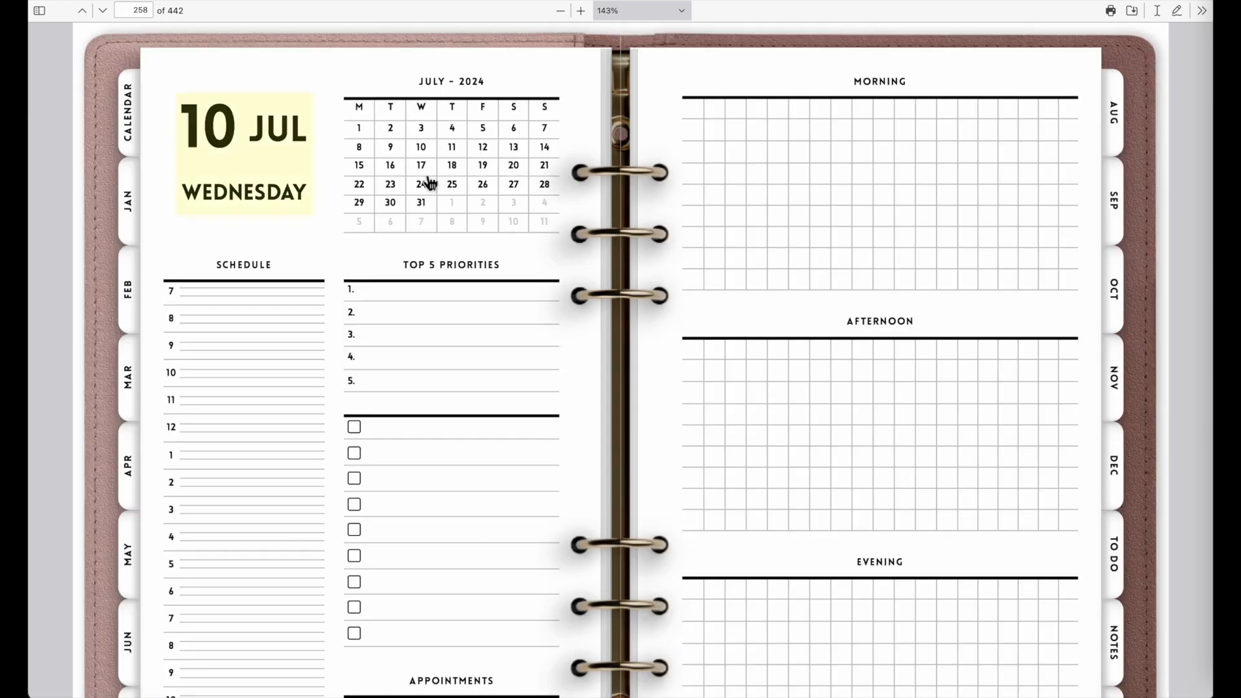
scroll(218, 433, down, 1)
scroll(219, 434, up, 2)
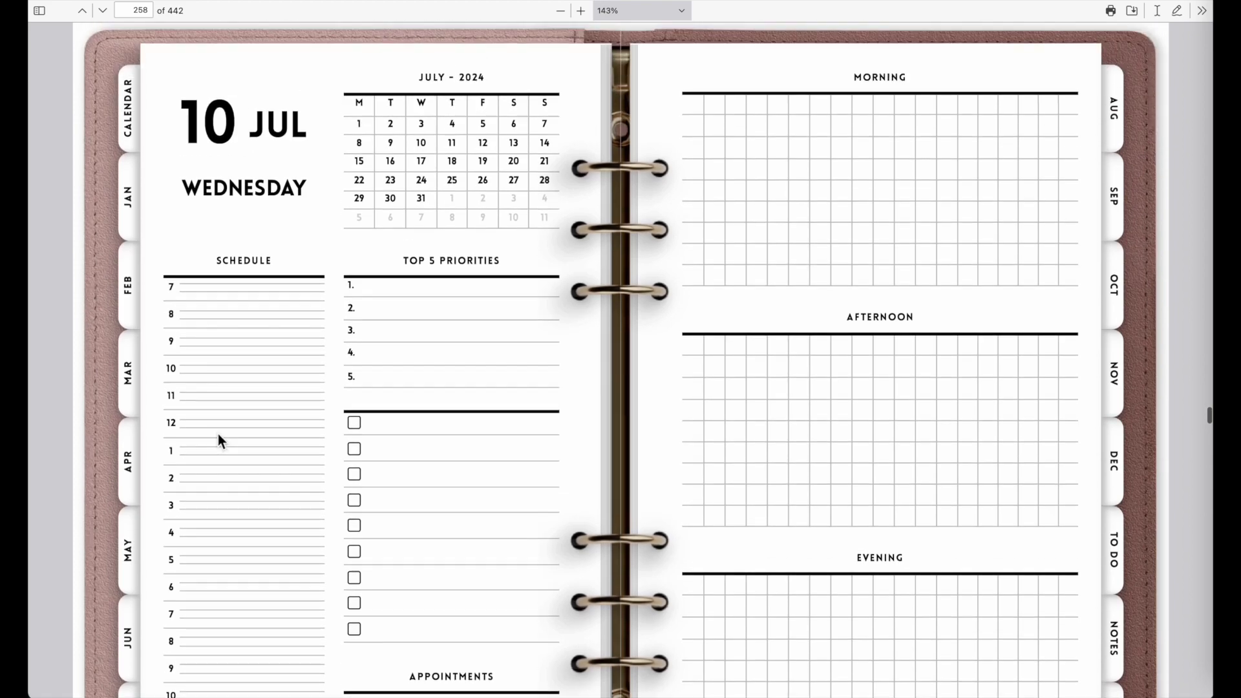
Step: Follow the links to the 8–14 July weekly spread and its 8 July page, and view the 17 and 19 July pages
click(238, 224)
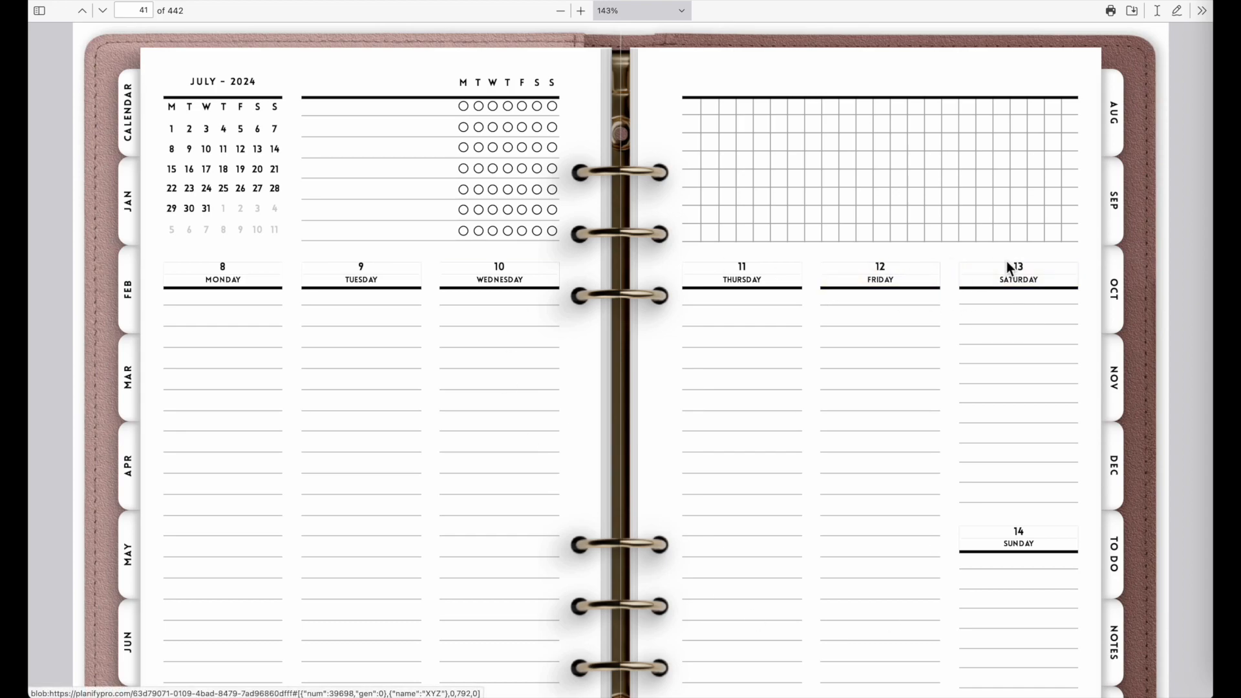
click(232, 282)
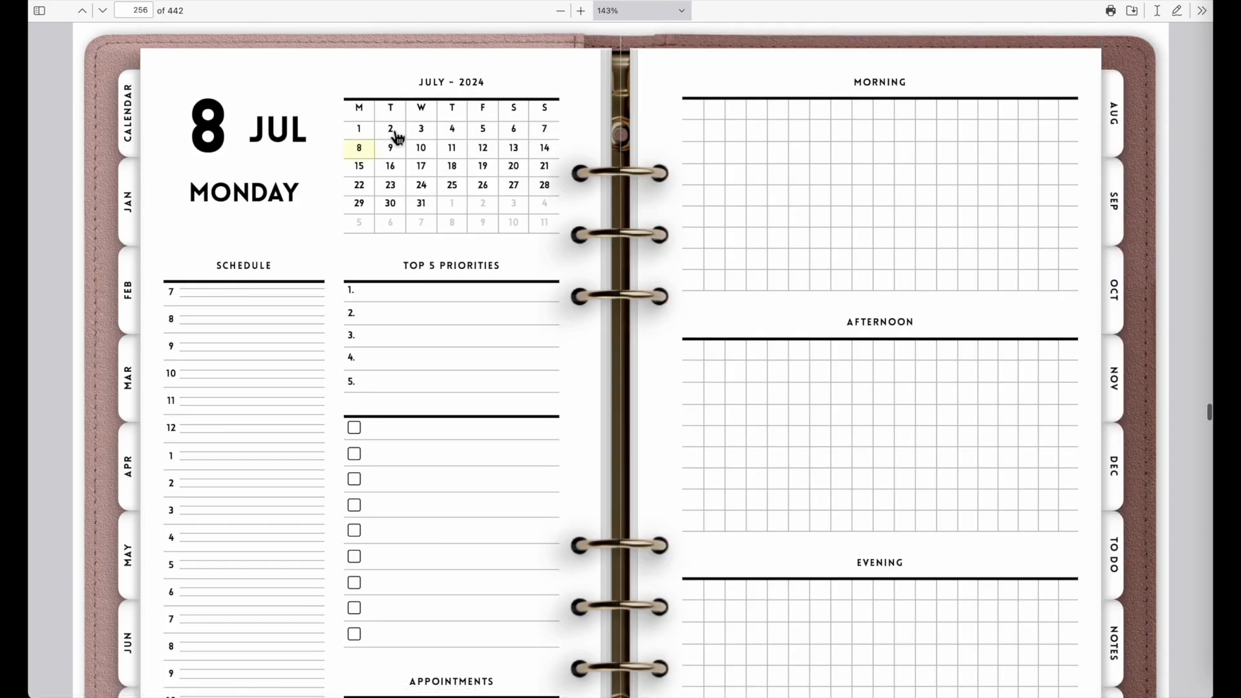
click(421, 166)
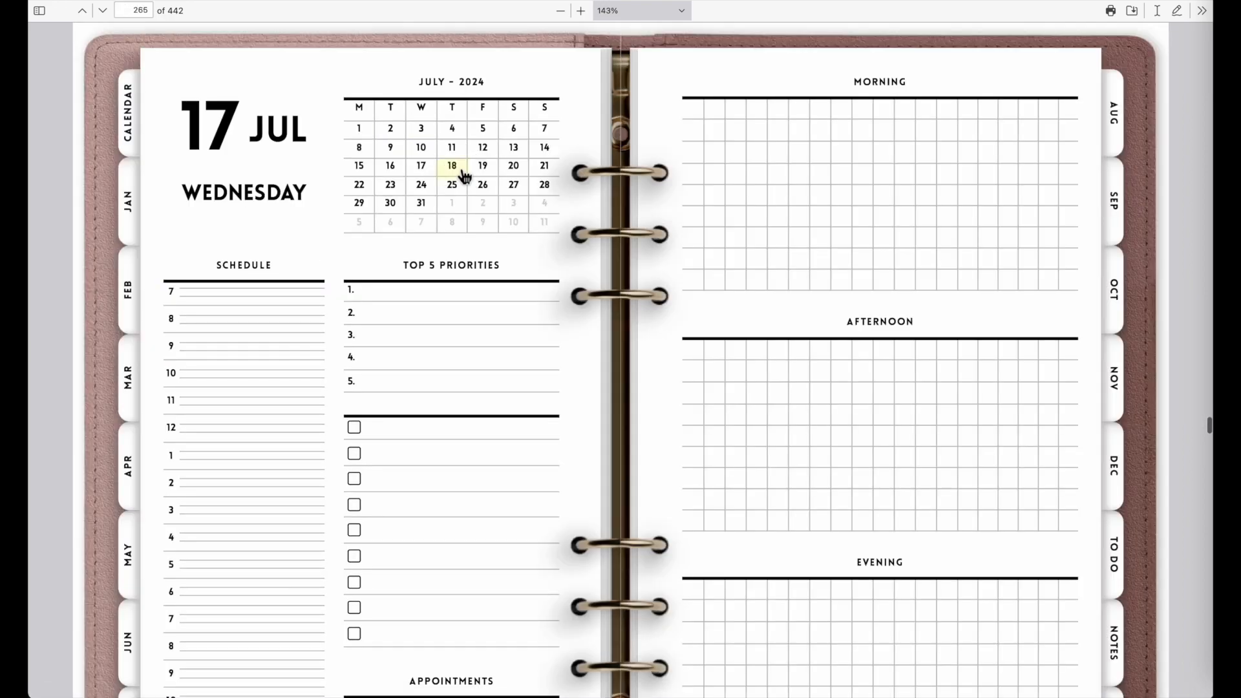
click(488, 167)
click(520, 170)
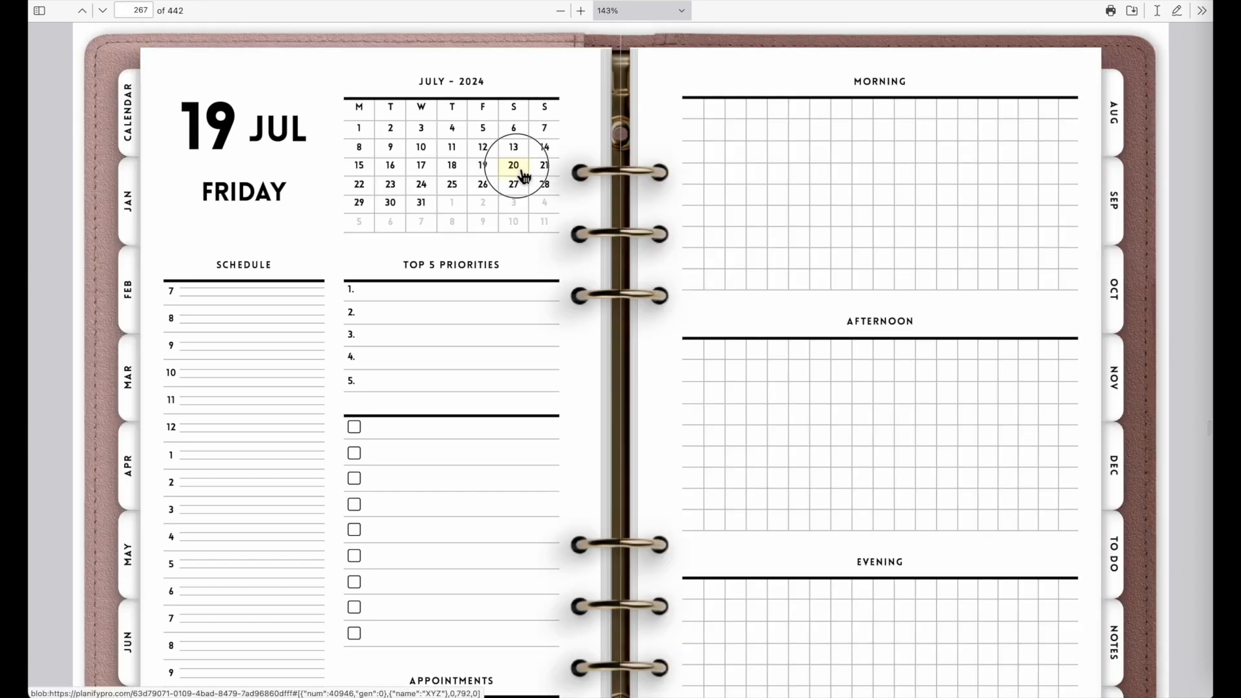
Step: Open the April monthly calendar and test its links to the 12 April and 17 April daily pages
click(133, 383)
click(130, 467)
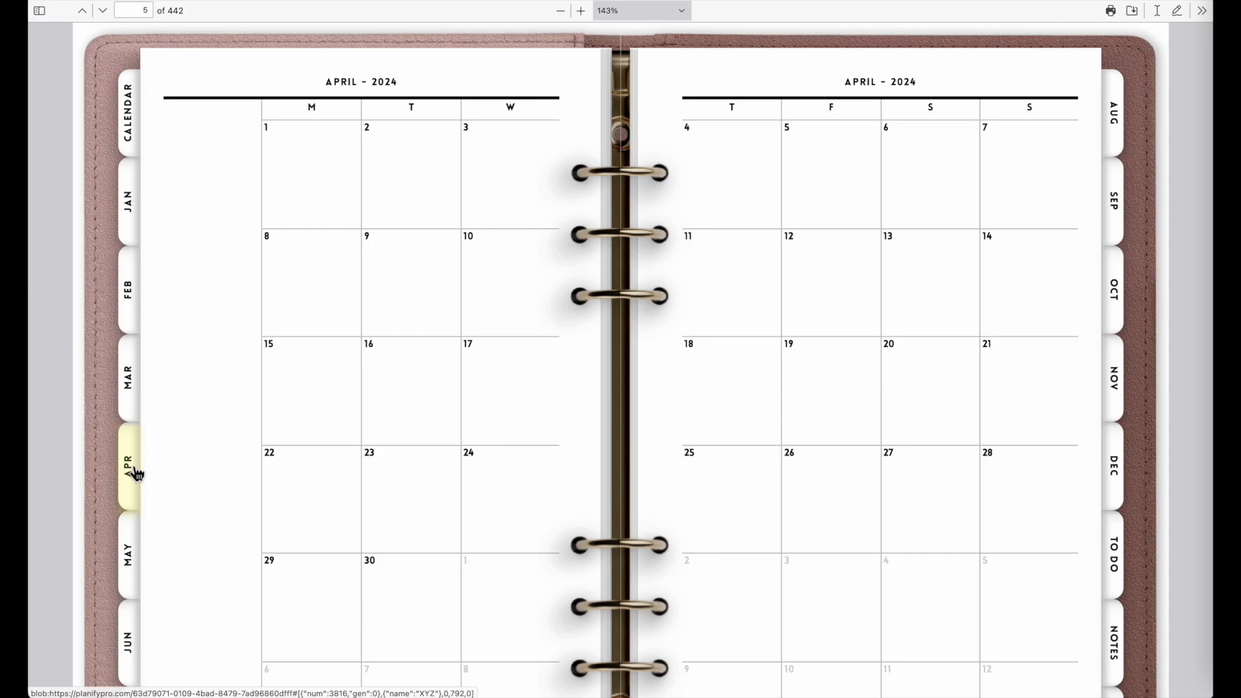
click(825, 291)
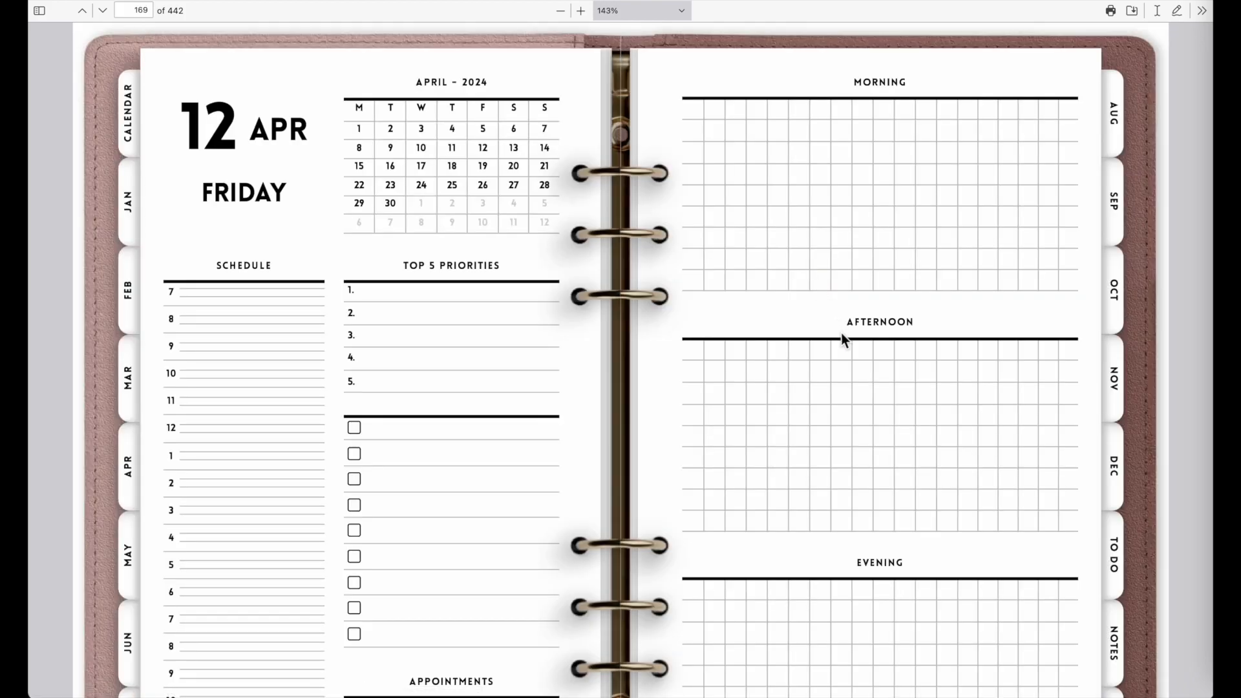
click(131, 467)
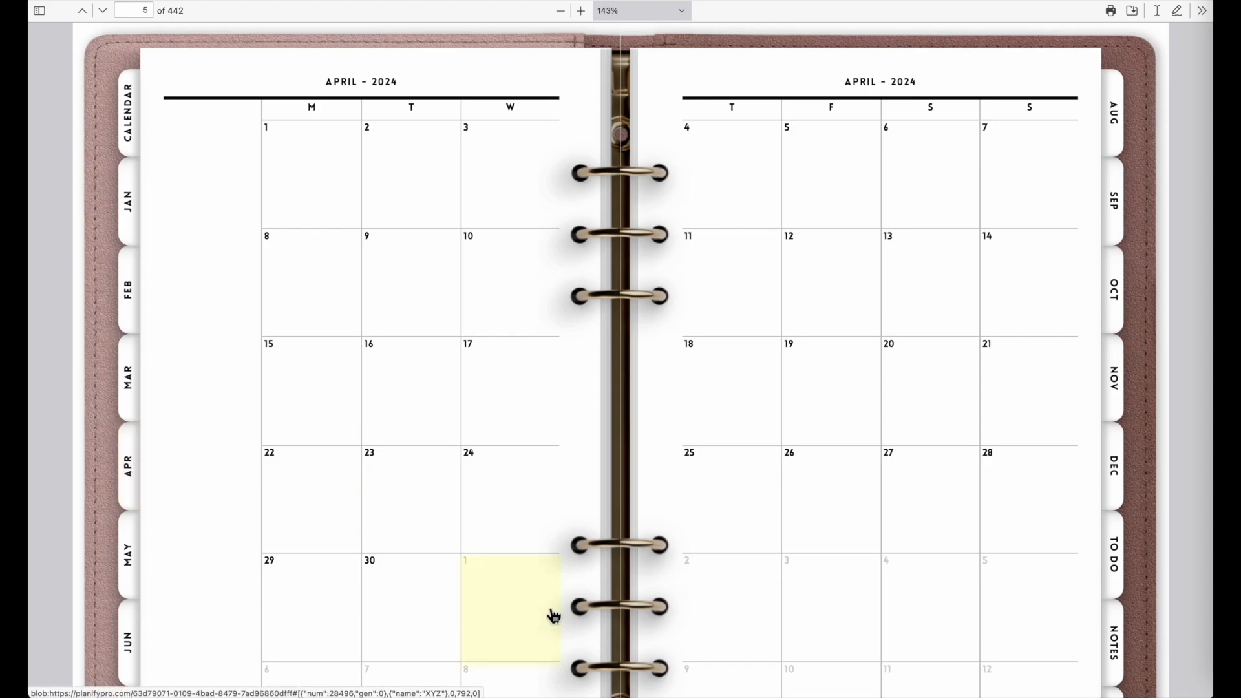
click(515, 417)
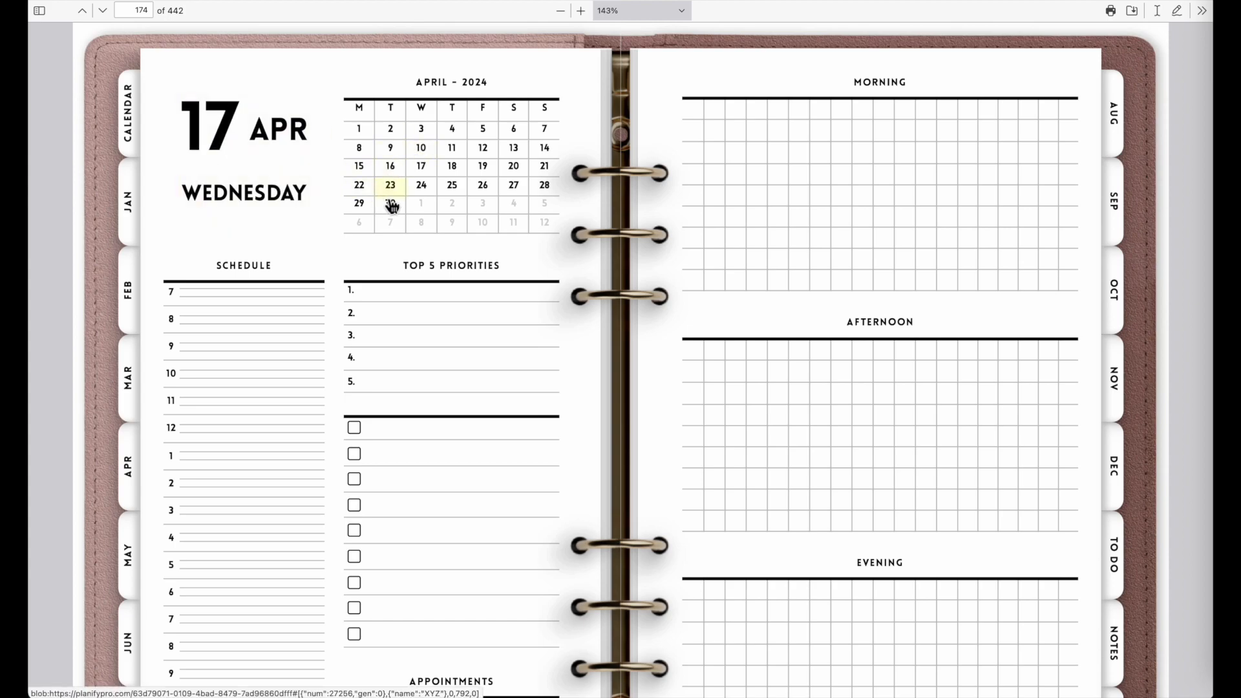
Step: Test the mini calendar's links on the April daily pages by visiting 19 April and 10 through 13 April
click(472, 185)
click(485, 184)
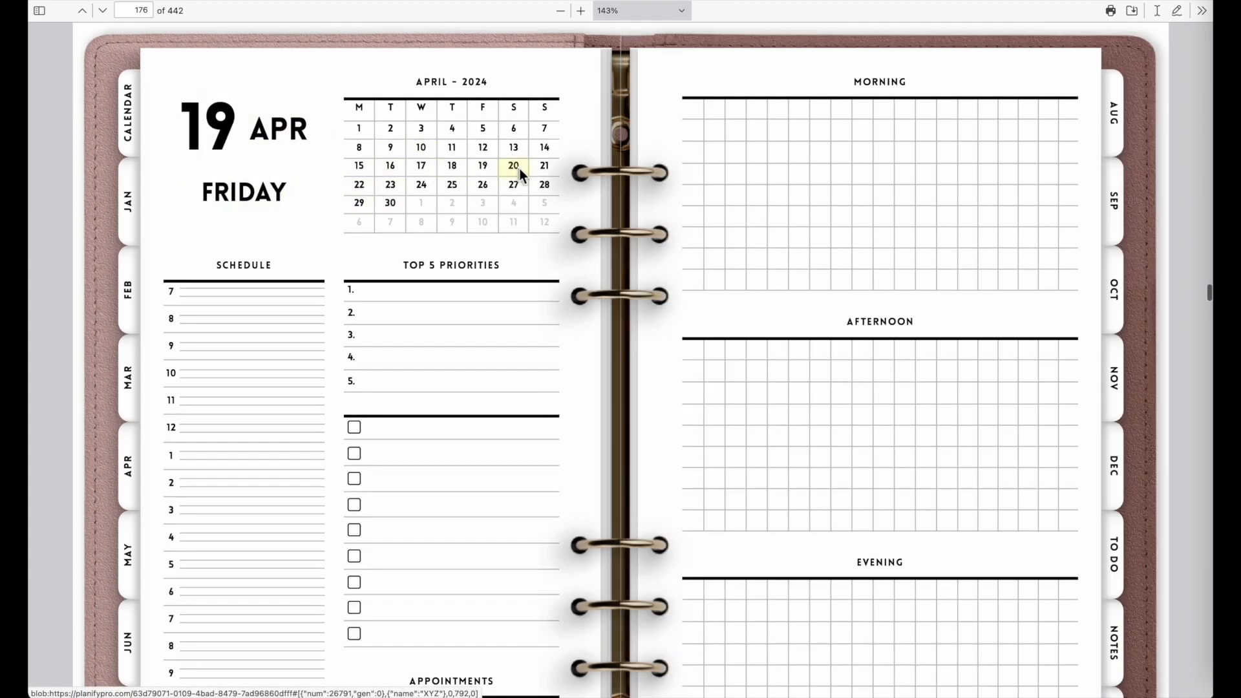
click(392, 160)
click(421, 150)
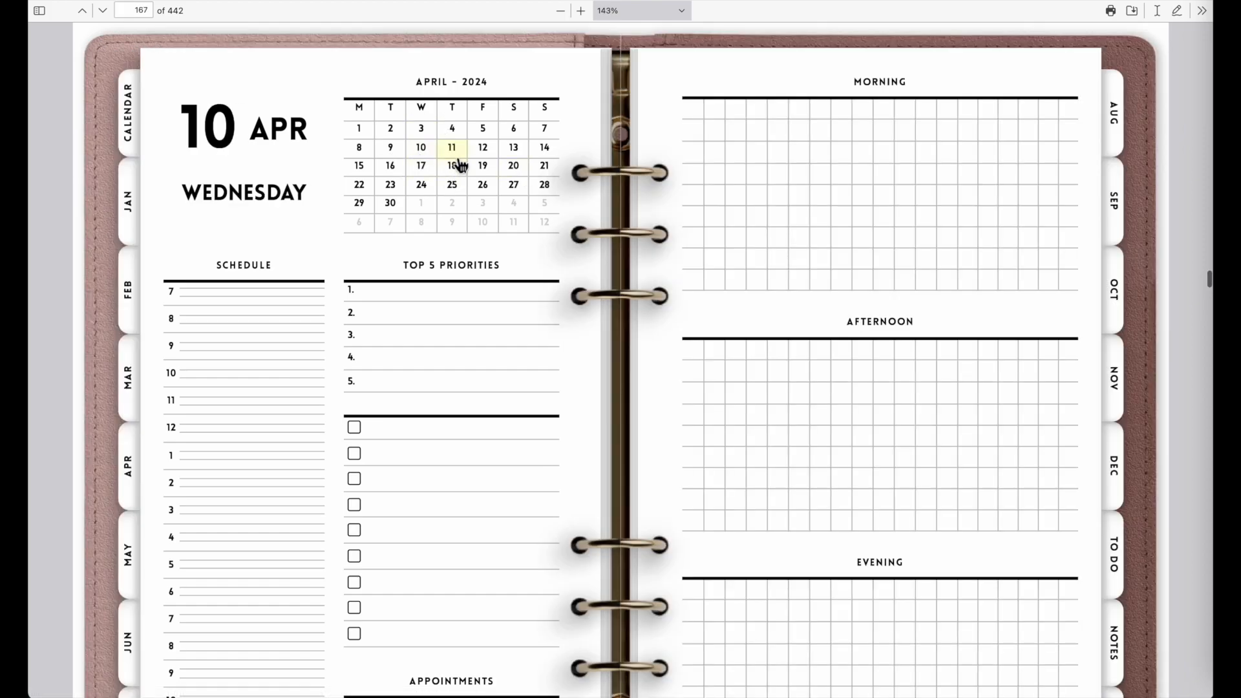
click(452, 148)
click(484, 150)
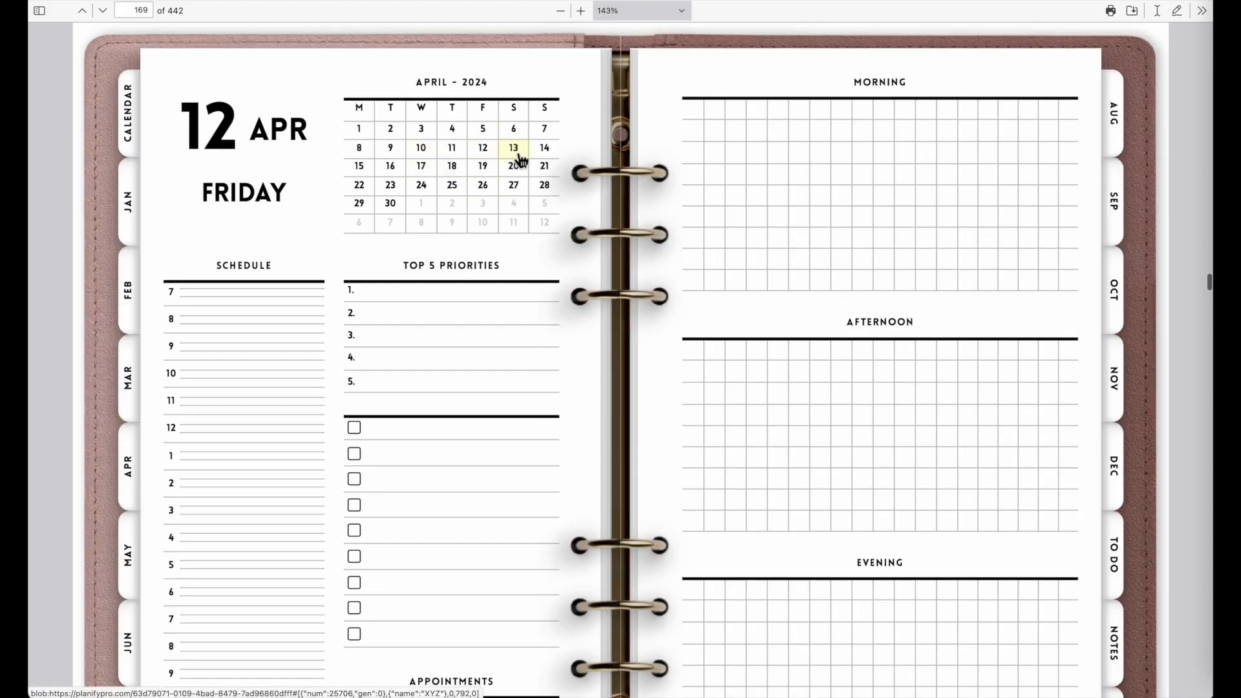
click(513, 150)
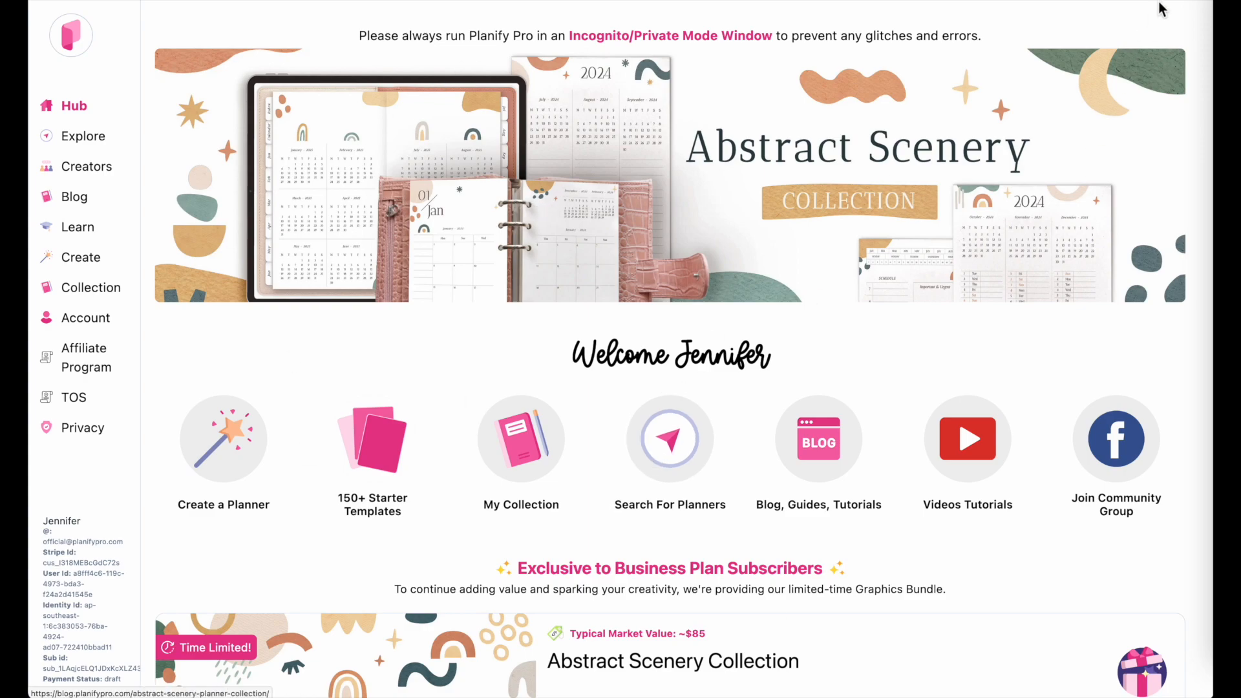
Step: Check where the browser offers a new private window
click(1197, 2)
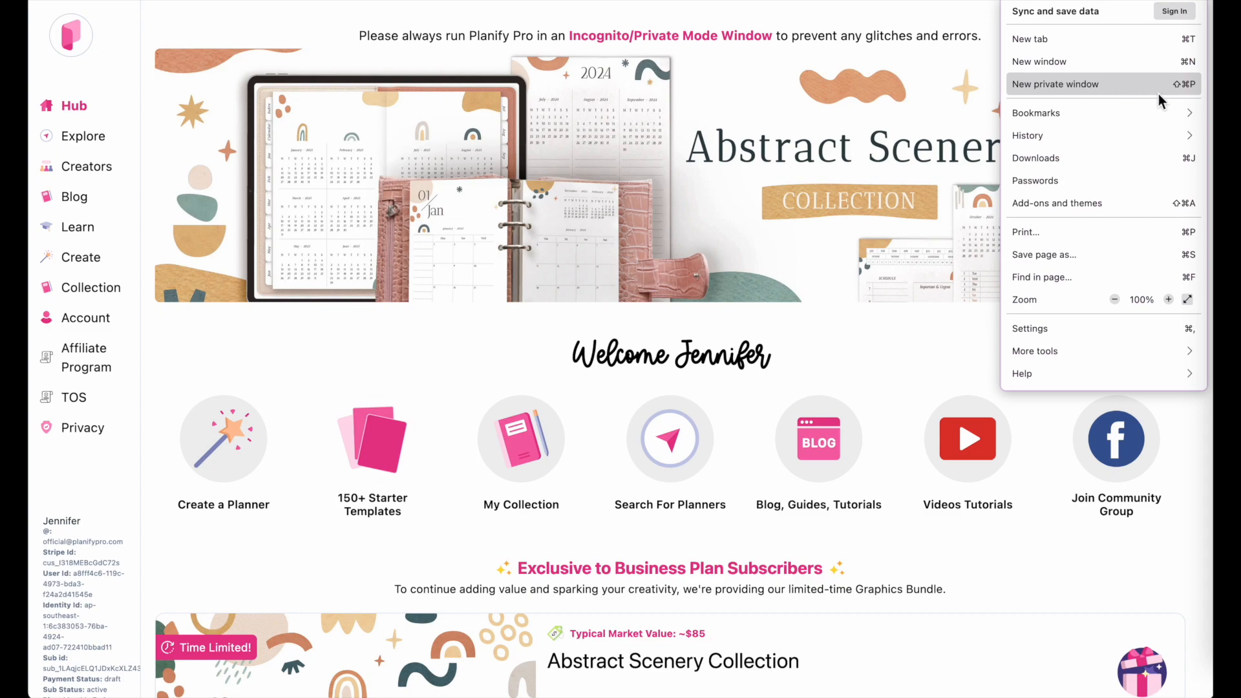
click(870, 367)
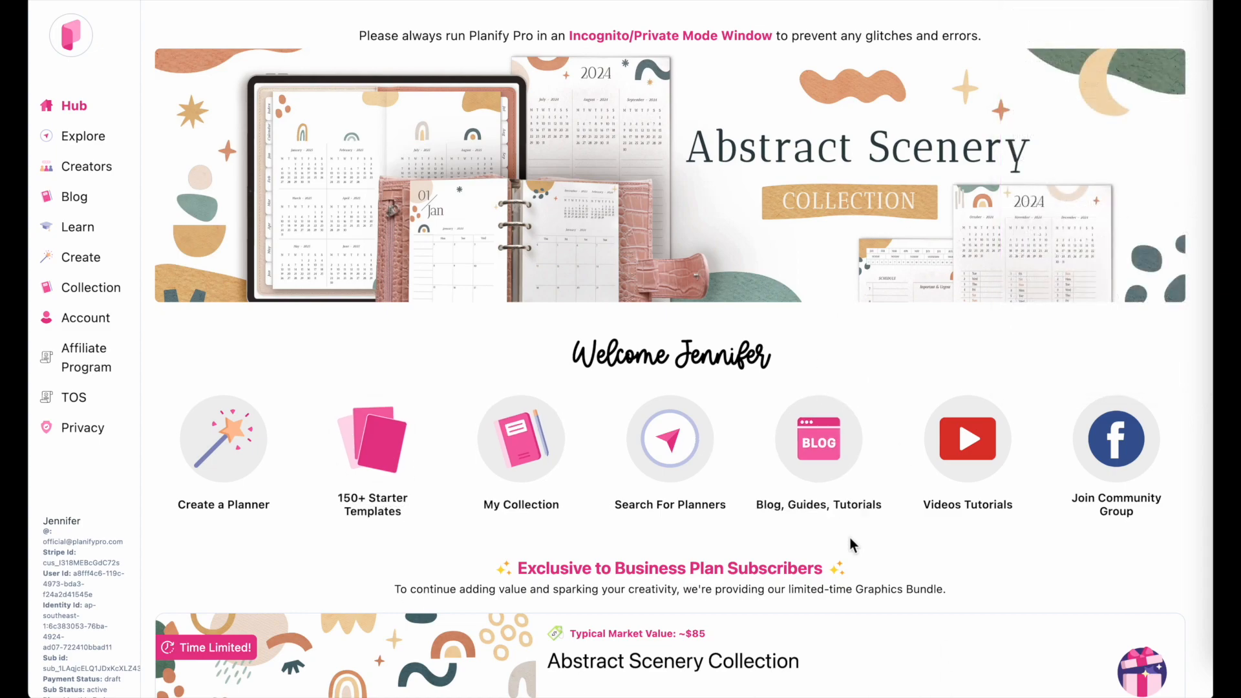
Step: Create a new planner and show its digital planner layer in the layout
click(228, 428)
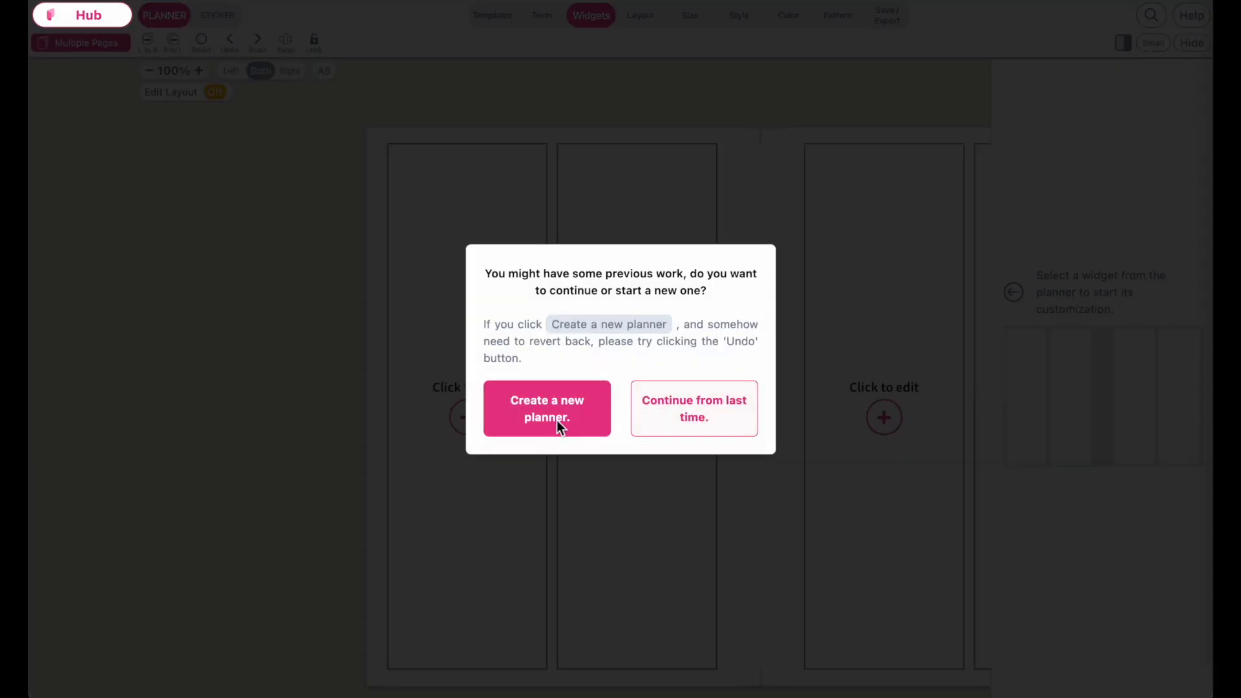
click(557, 421)
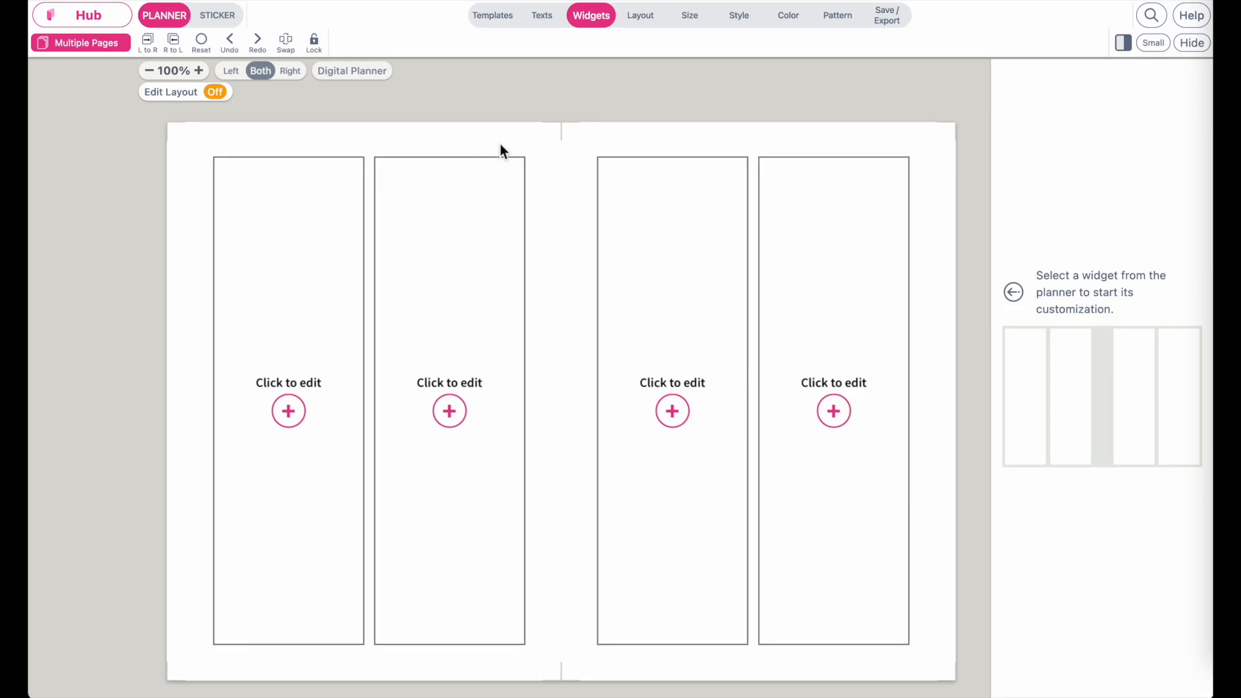
click(651, 28)
click(953, 47)
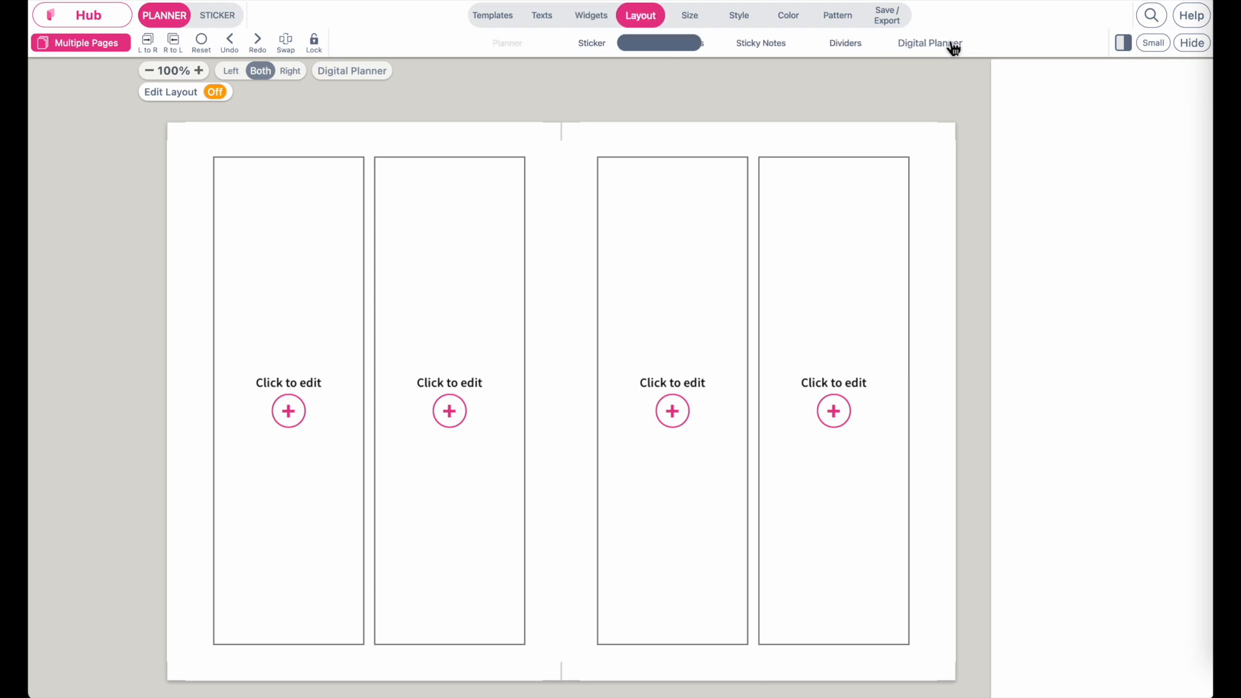
click(1105, 101)
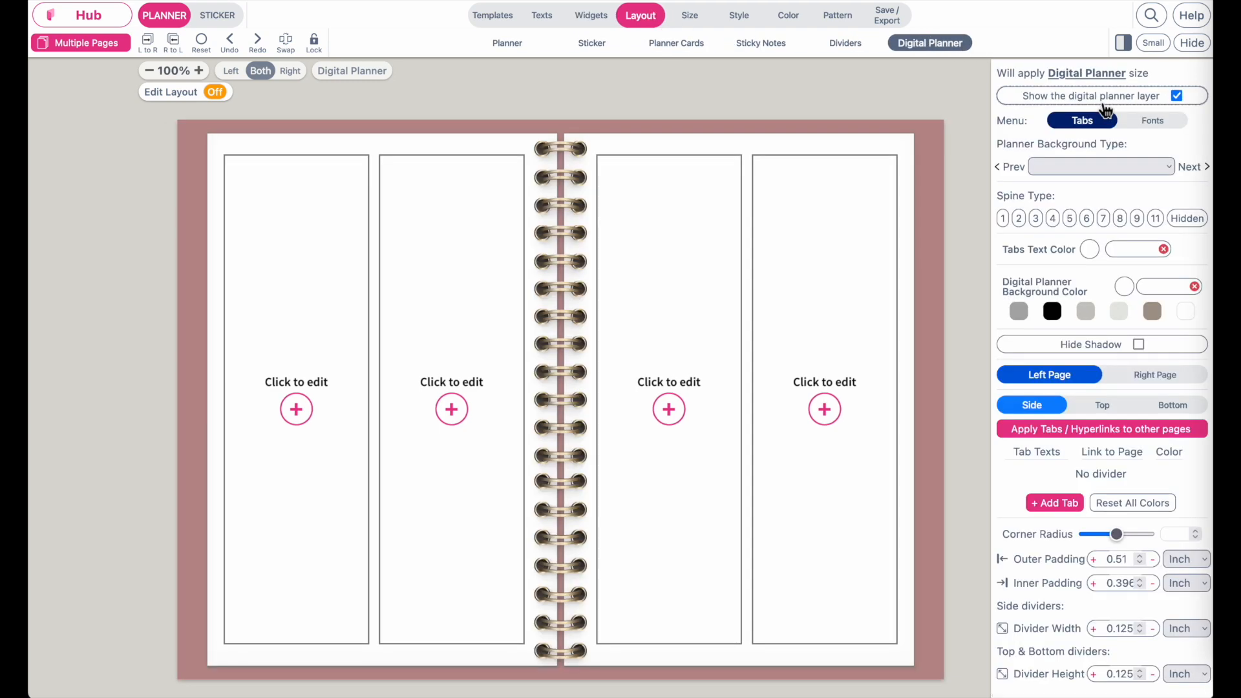
Step: Set the planner background type to Bellini Blush and the spine type to 9
click(1051, 175)
scroll(1065, 220, down, 10)
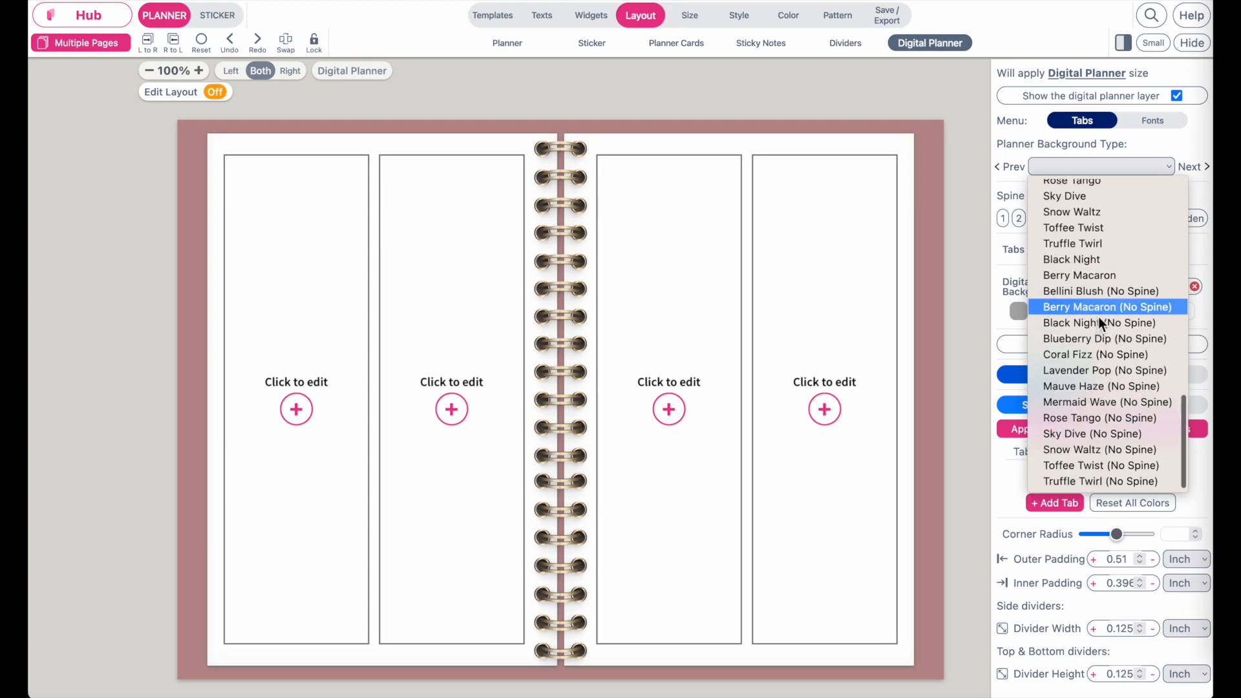
scroll(1092, 456, up, 2)
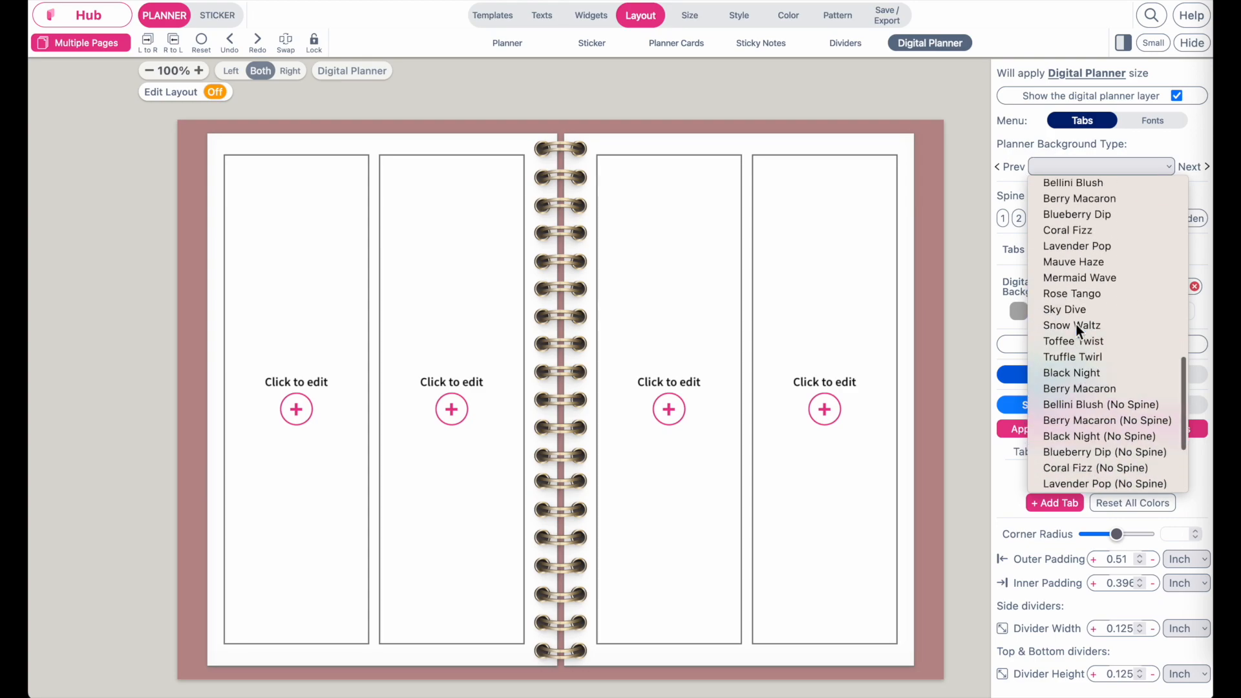
click(1074, 324)
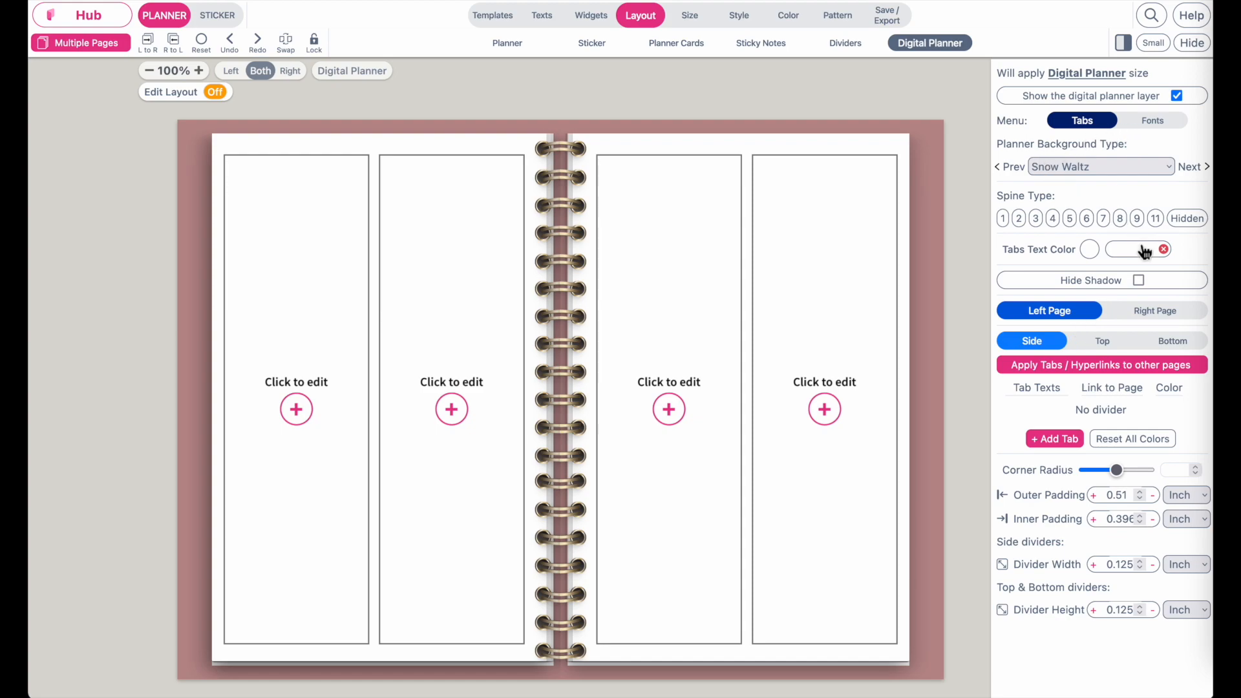
click(1010, 168)
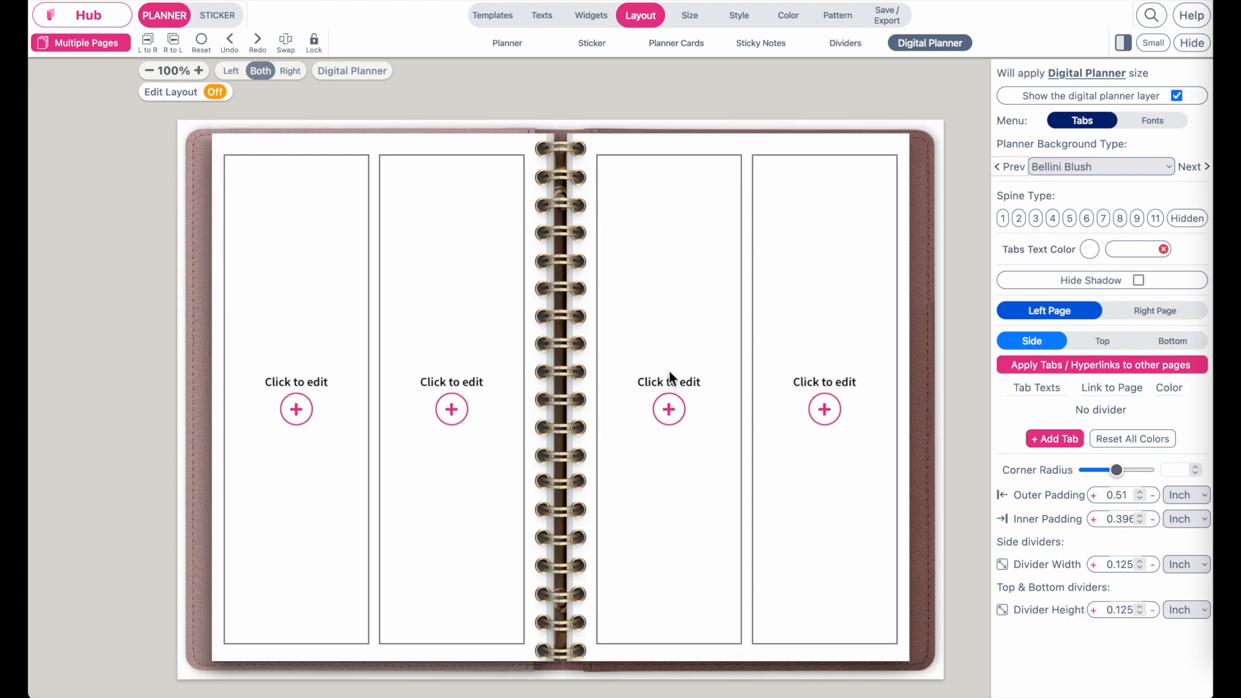
click(1159, 226)
click(1139, 223)
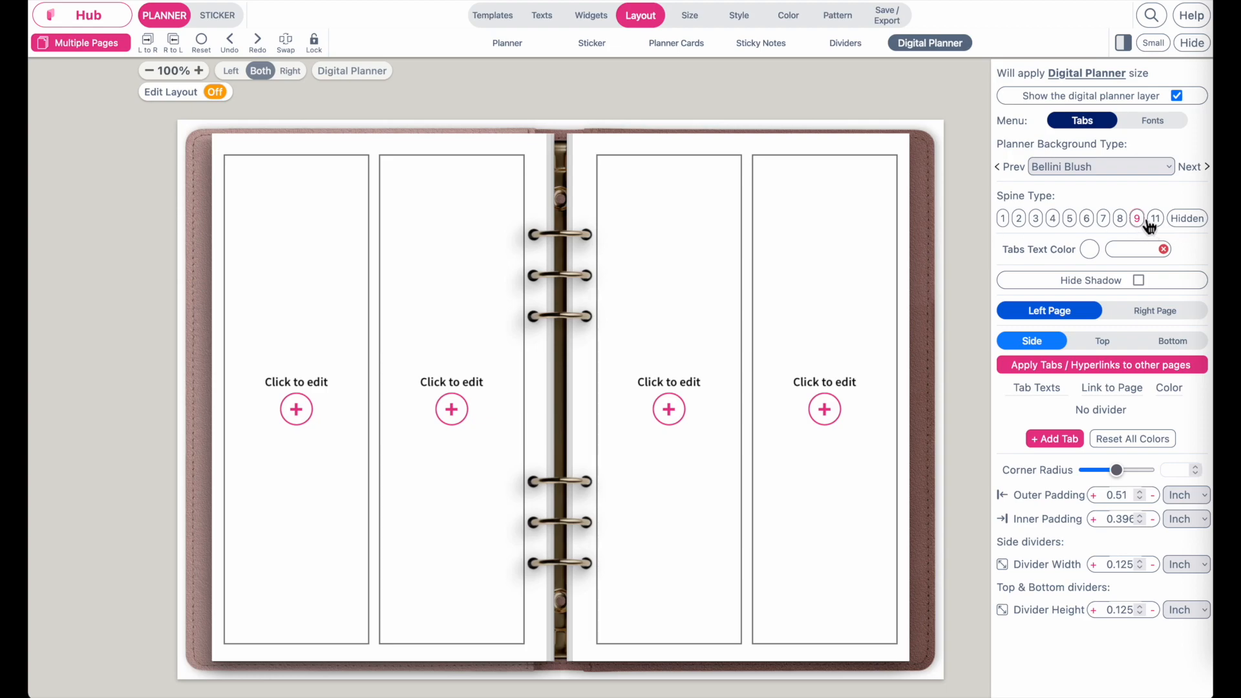
Step: Increase the digital planner's outer padding to 0.7 inch
click(1093, 498)
click(1093, 498)
click(1094, 497)
click(1094, 498)
click(1094, 498)
click(1093, 498)
click(1093, 498)
click(1093, 498)
click(1094, 498)
click(1094, 498)
click(1094, 498)
click(1094, 498)
click(1093, 498)
click(1094, 498)
click(1093, 498)
click(1094, 498)
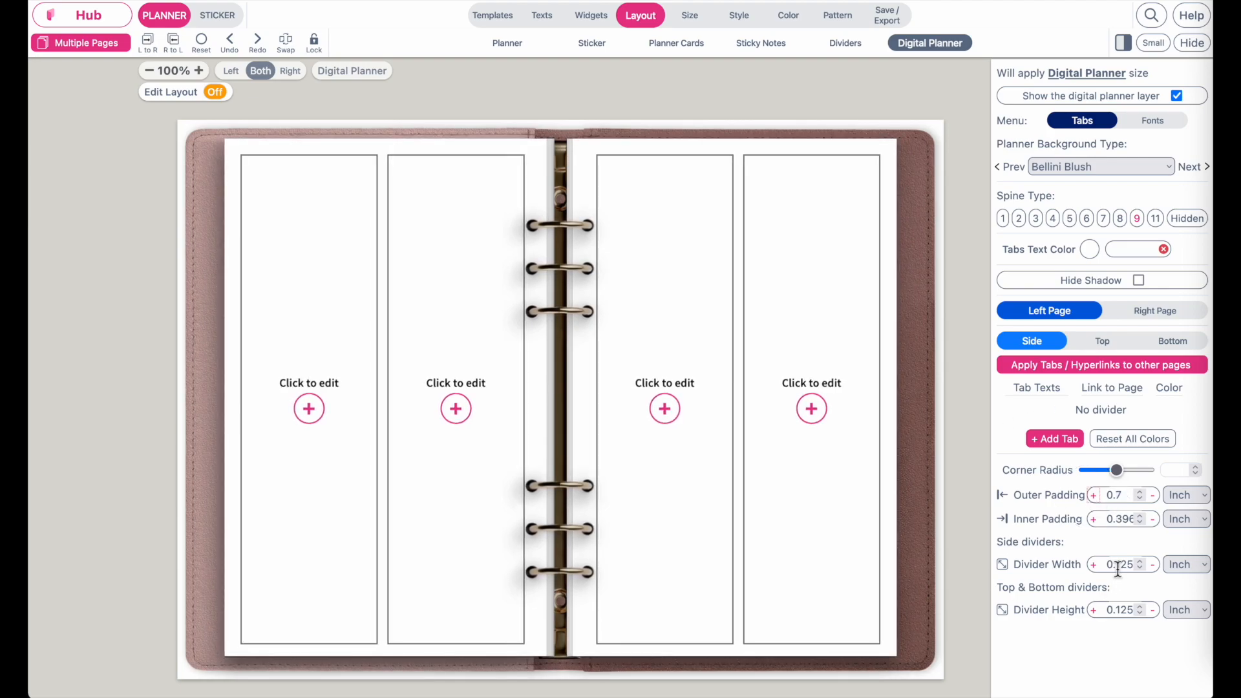
Step: Increase the digital planner's inner padding to 0.476 inch
click(1094, 520)
click(1094, 521)
click(1094, 521)
click(1094, 521)
click(1094, 521)
click(1094, 520)
click(1094, 521)
click(1094, 521)
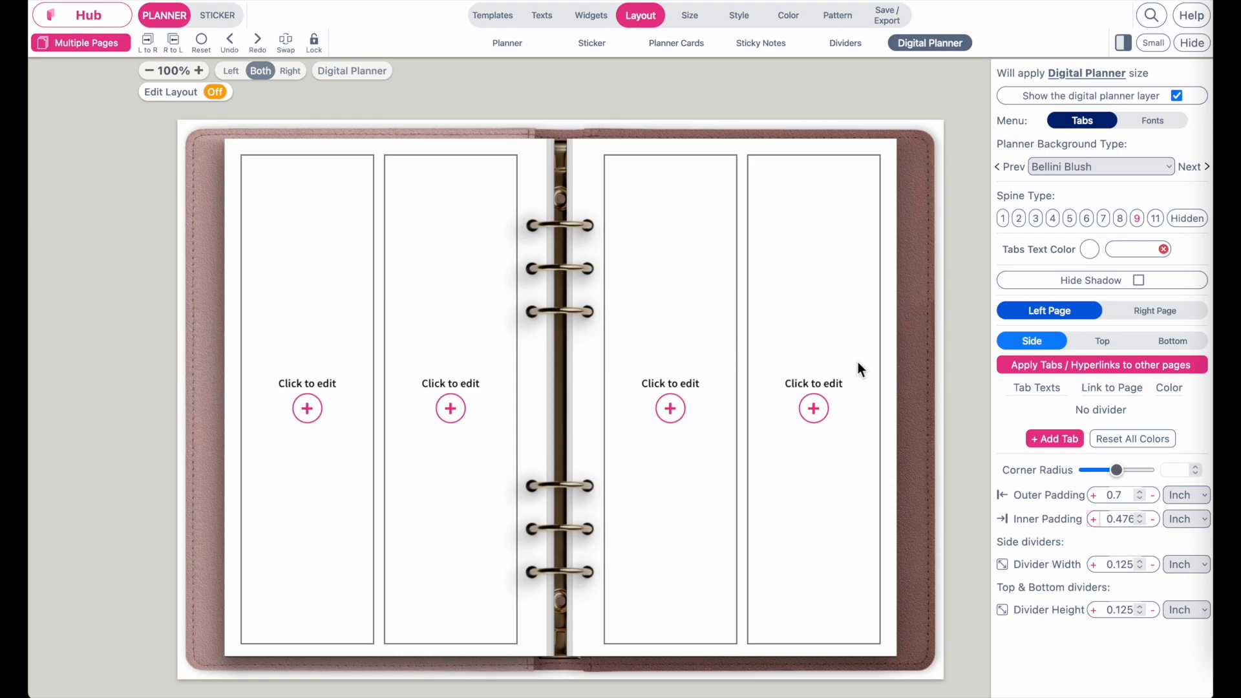
Step: Add eight blank side tabs to the planner's left page
click(1048, 439)
click(1055, 460)
click(1055, 502)
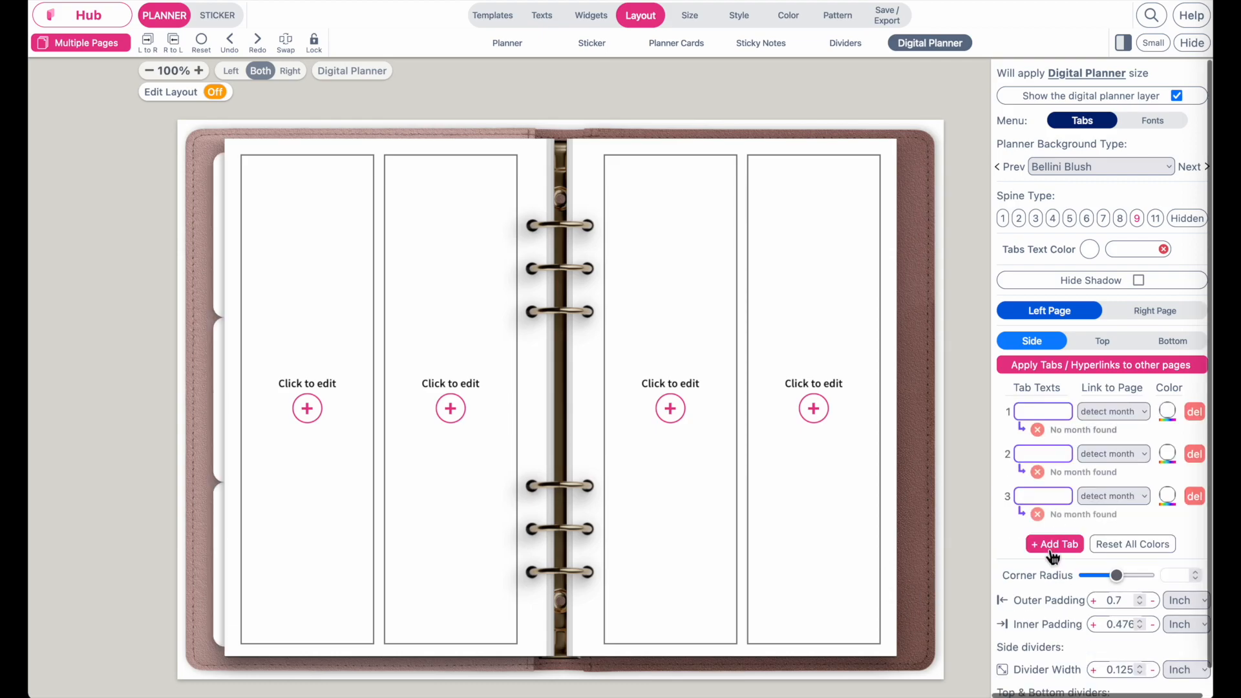
click(1054, 544)
click(1054, 587)
click(1054, 627)
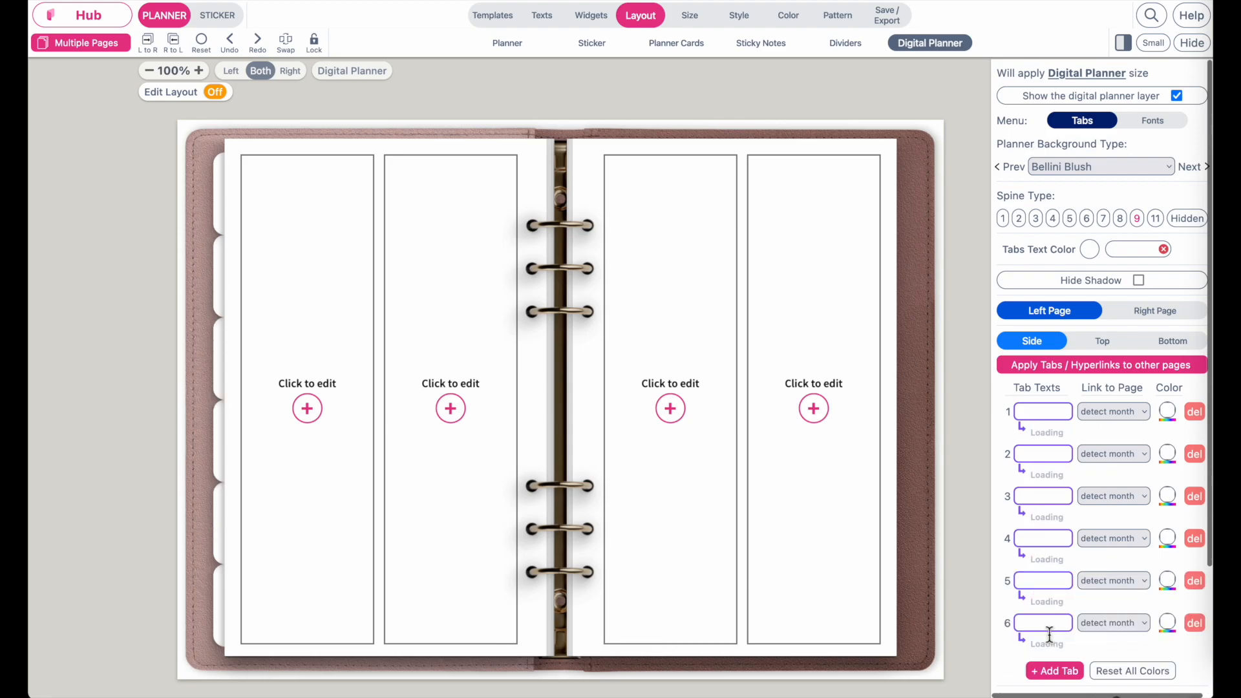
click(1055, 668)
scroll(1048, 672, down, 2)
click(1064, 589)
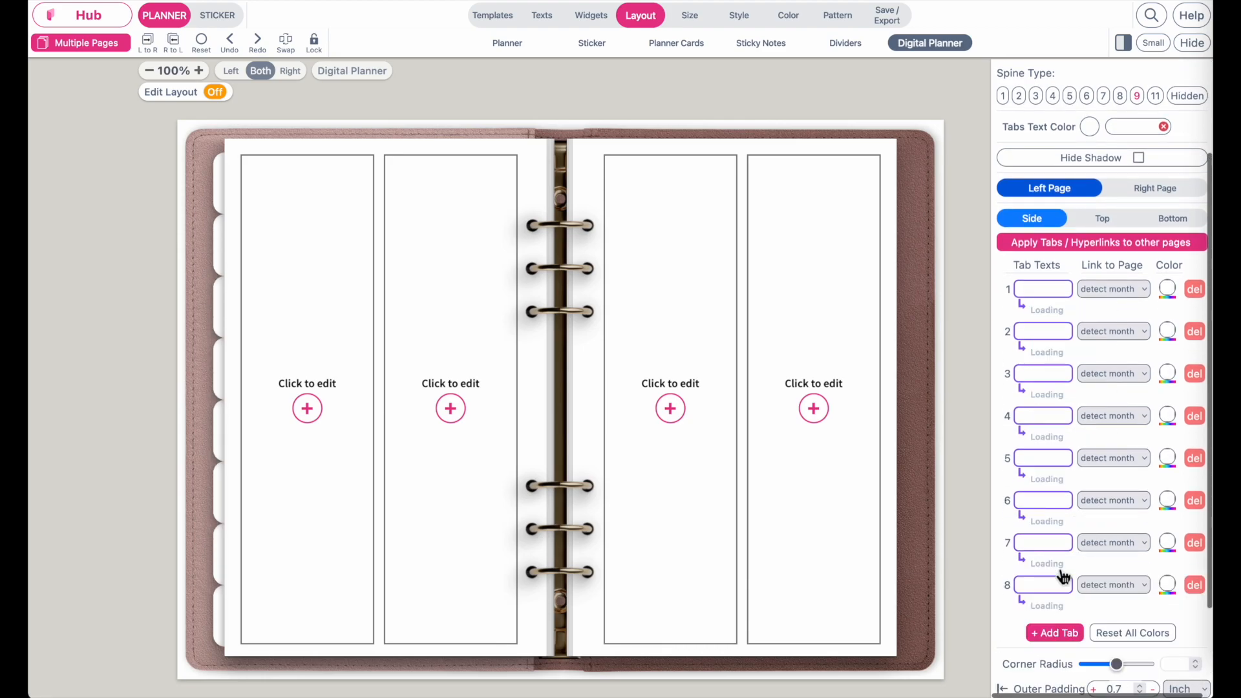
Step: Add eight blank side tabs to the planner's right page
click(1156, 194)
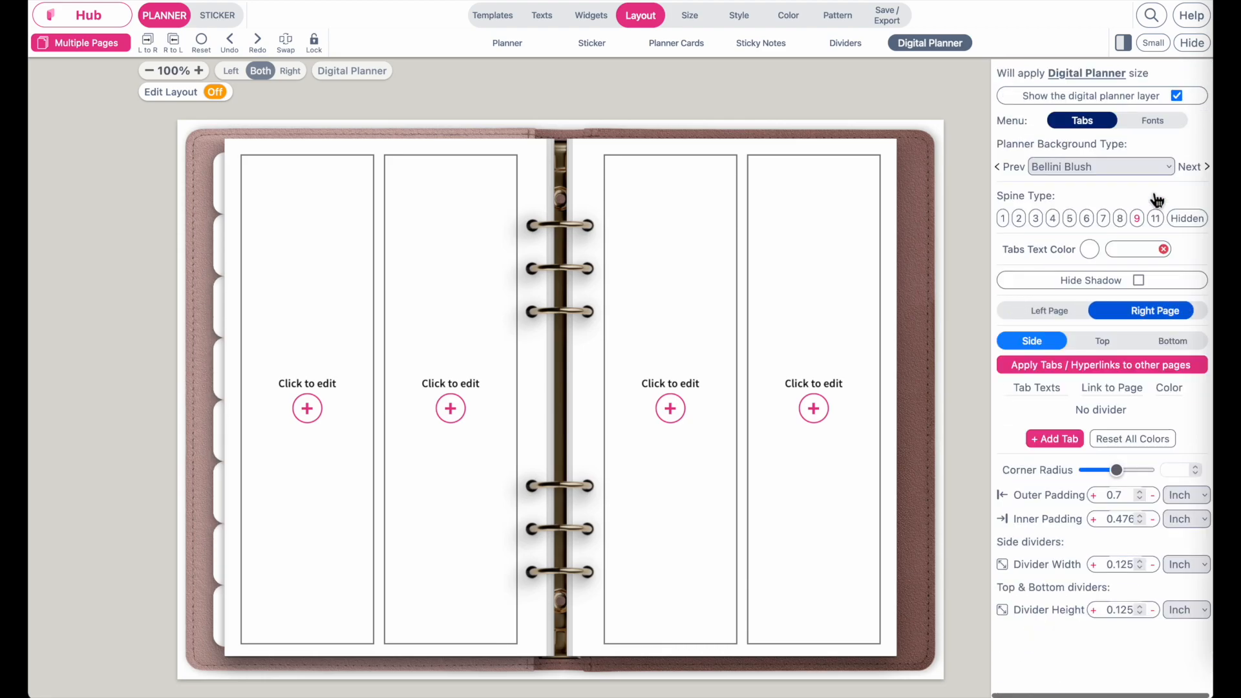
click(1054, 439)
click(1060, 462)
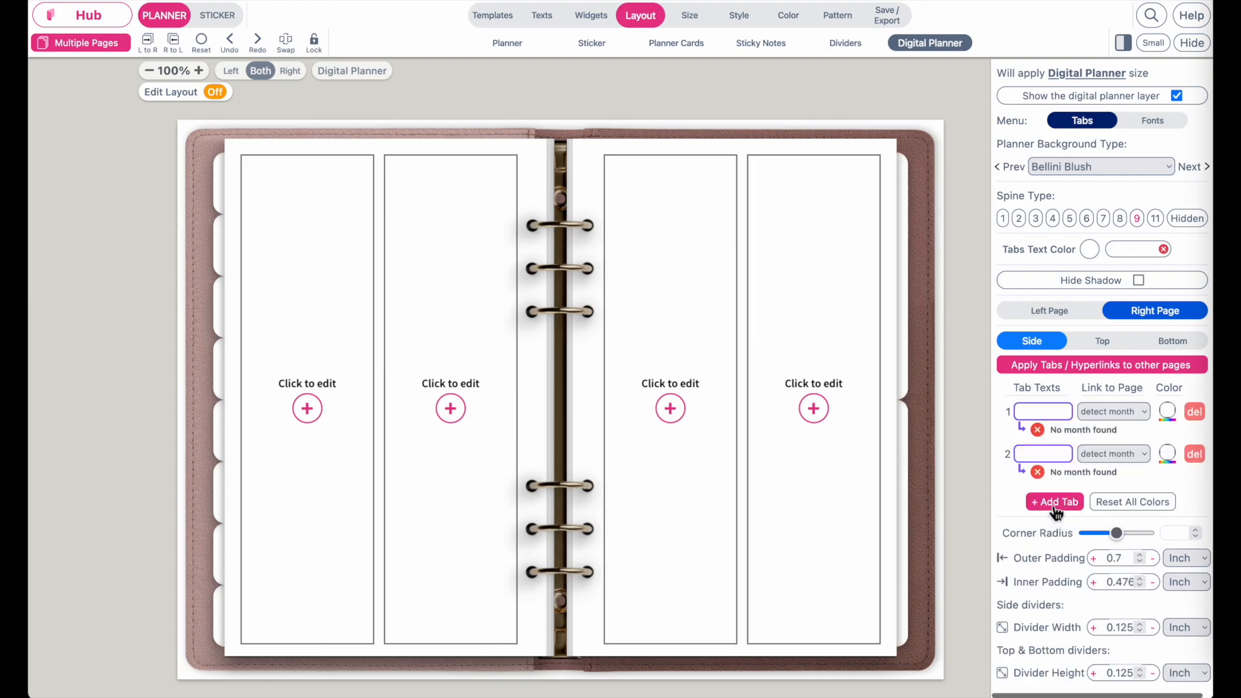
click(1055, 502)
click(1055, 545)
click(1055, 586)
click(1054, 629)
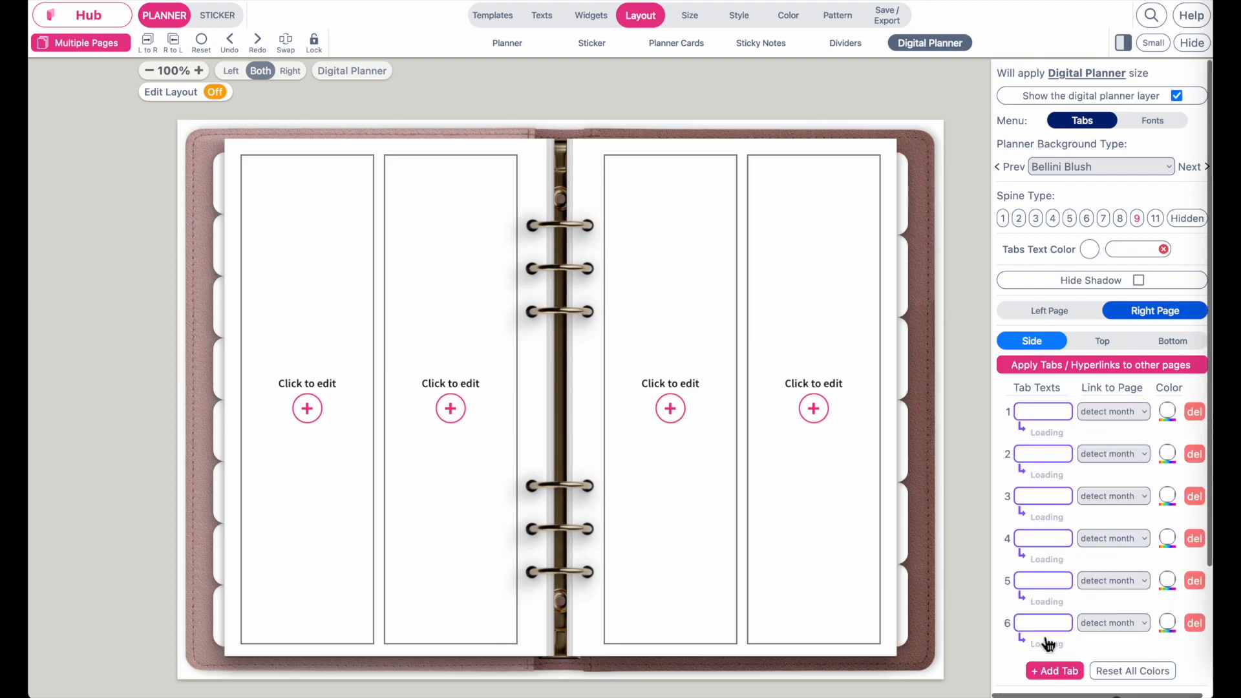
scroll(1048, 673, down, 2)
click(1054, 565)
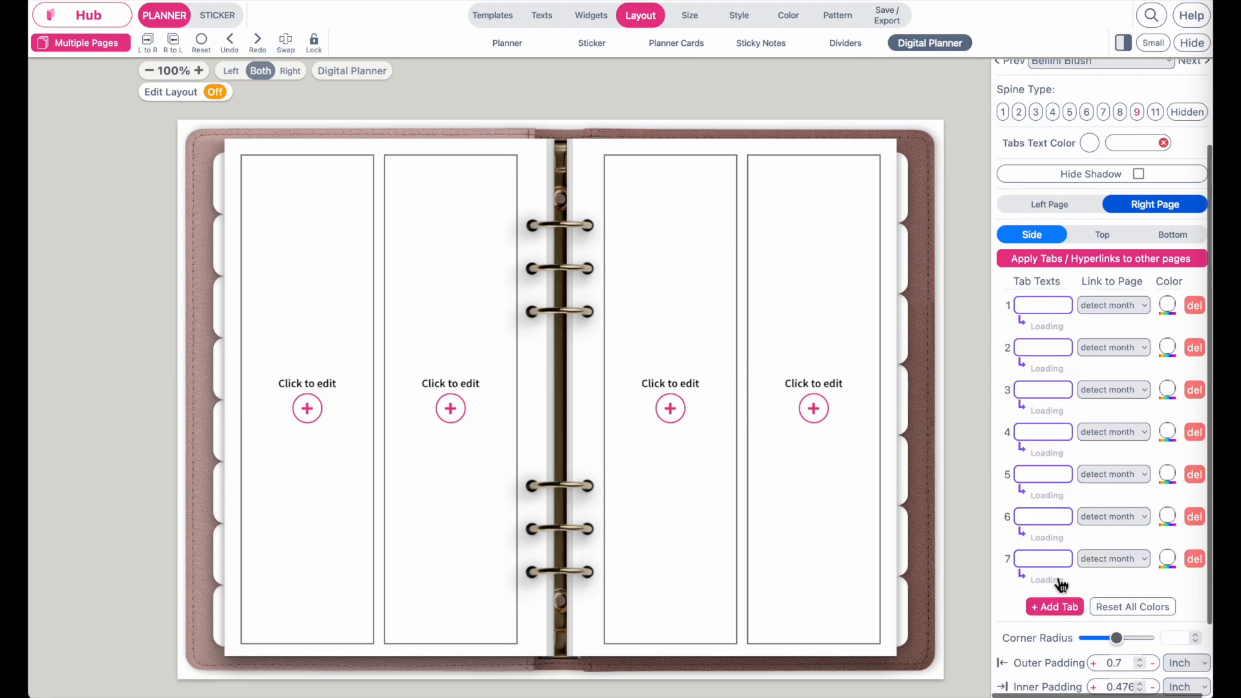
click(1054, 606)
Step: Label the left page's eight side tabs Calendar, Jan, Feb, Mar, Apr, May, Jun and Jul
click(1054, 208)
click(1048, 309)
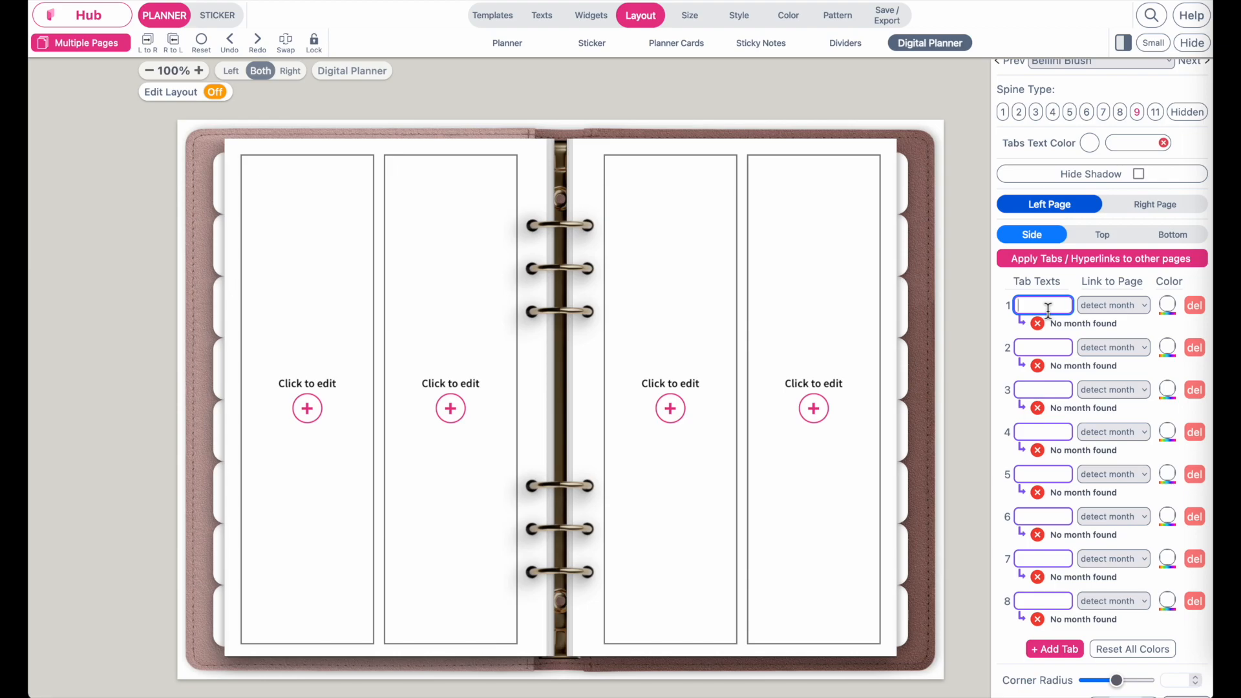
text(Calendar)
click(1042, 348)
text(Jan)
click(1047, 391)
text(feb)
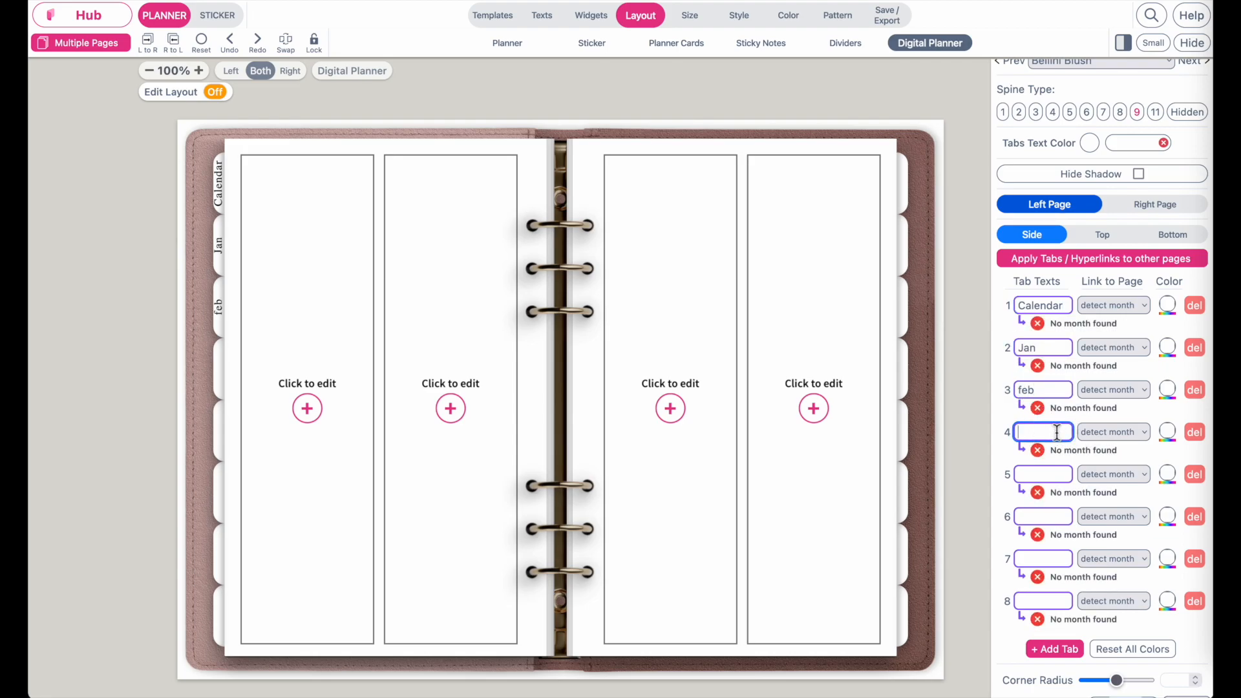
click(1041, 395)
key(BackSpace)
key(BackSpace)
key(BackSpace)
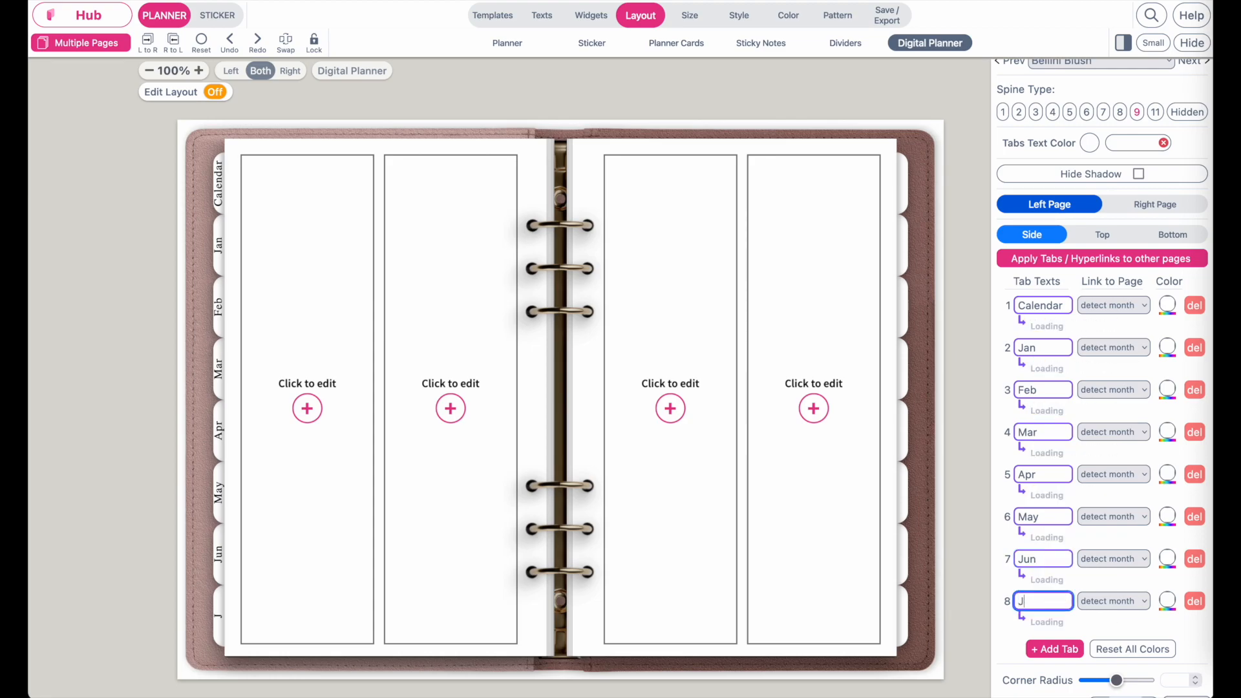
Step: Label the right page's eight side tabs Aug, Sep, Oct, Nov, Dec, To do, Notes and Trackers
click(1160, 210)
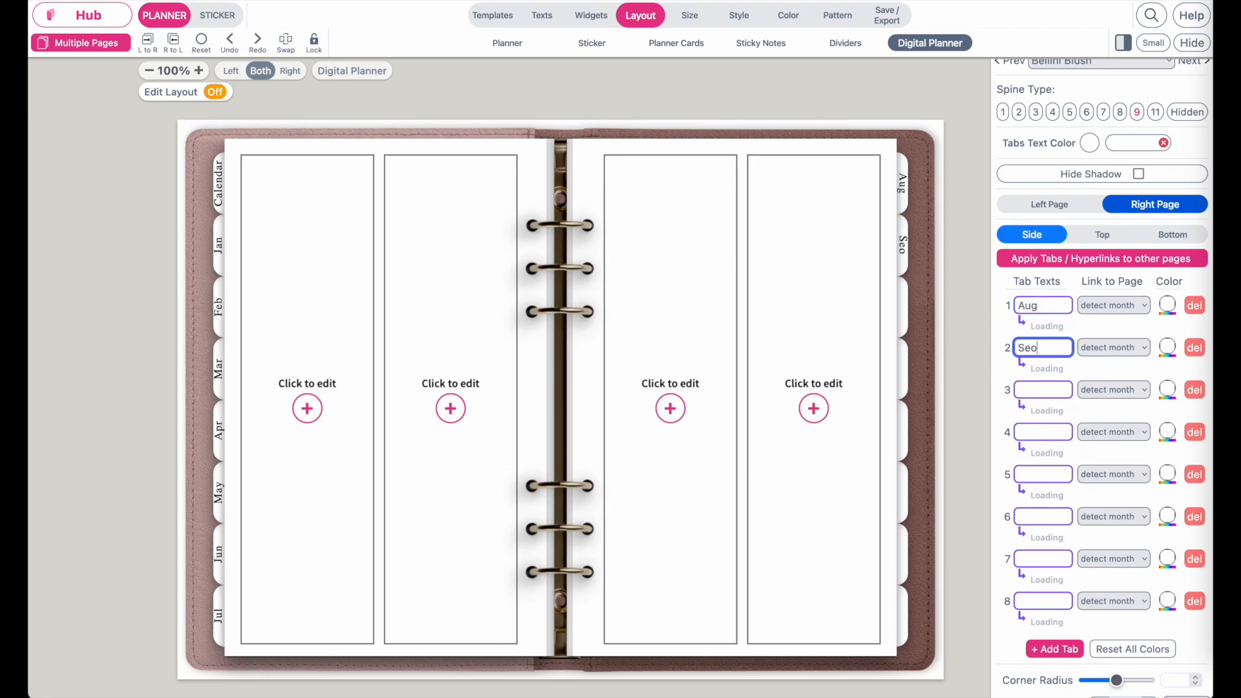
text(Oct)
click(1035, 432)
text(Nov)
click(1035, 474)
text(Dec)
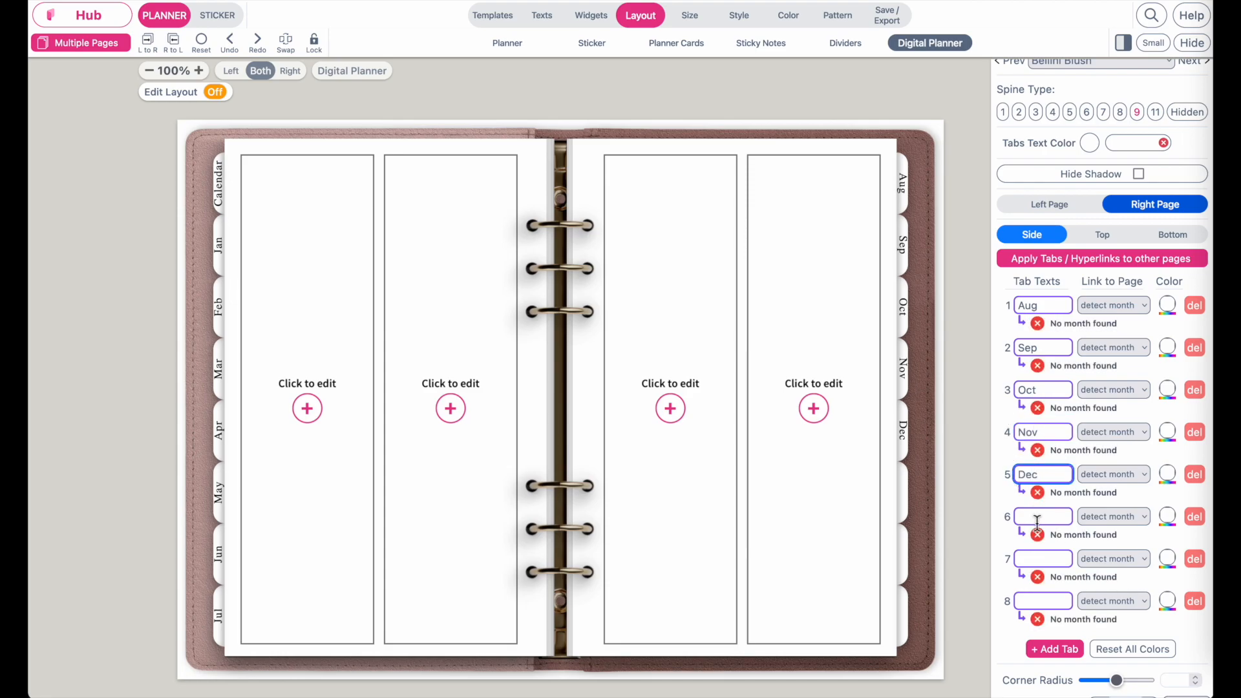
click(1037, 521)
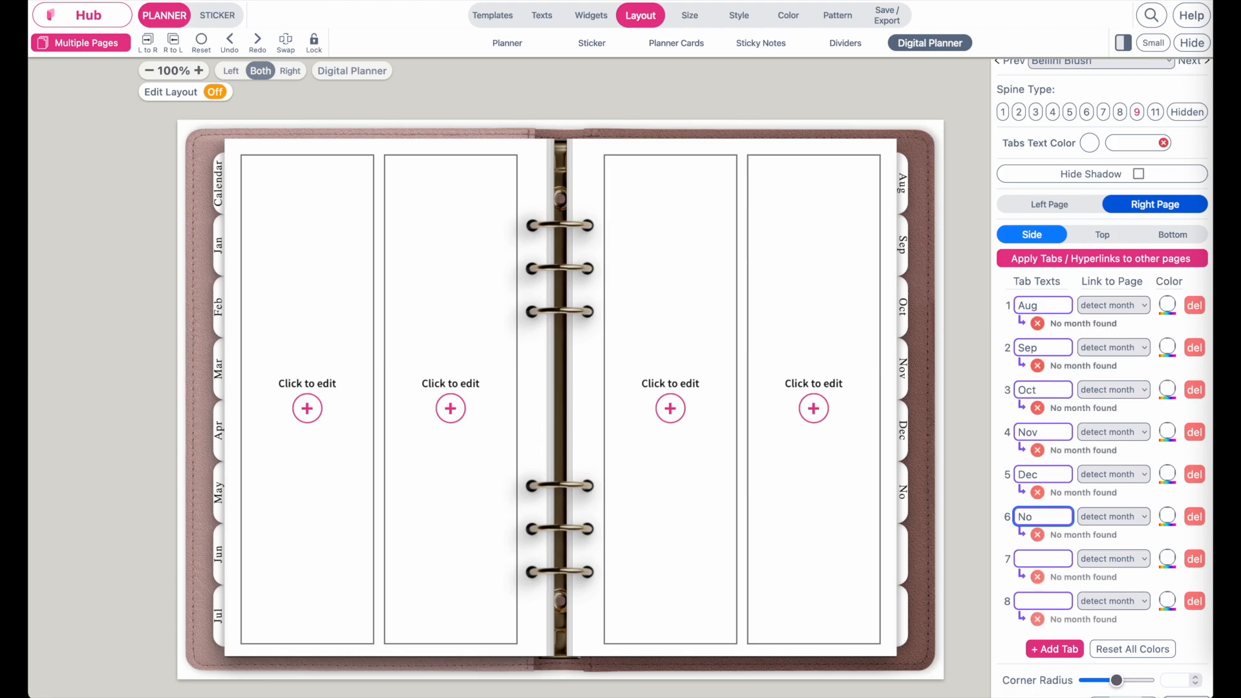
text(To do)
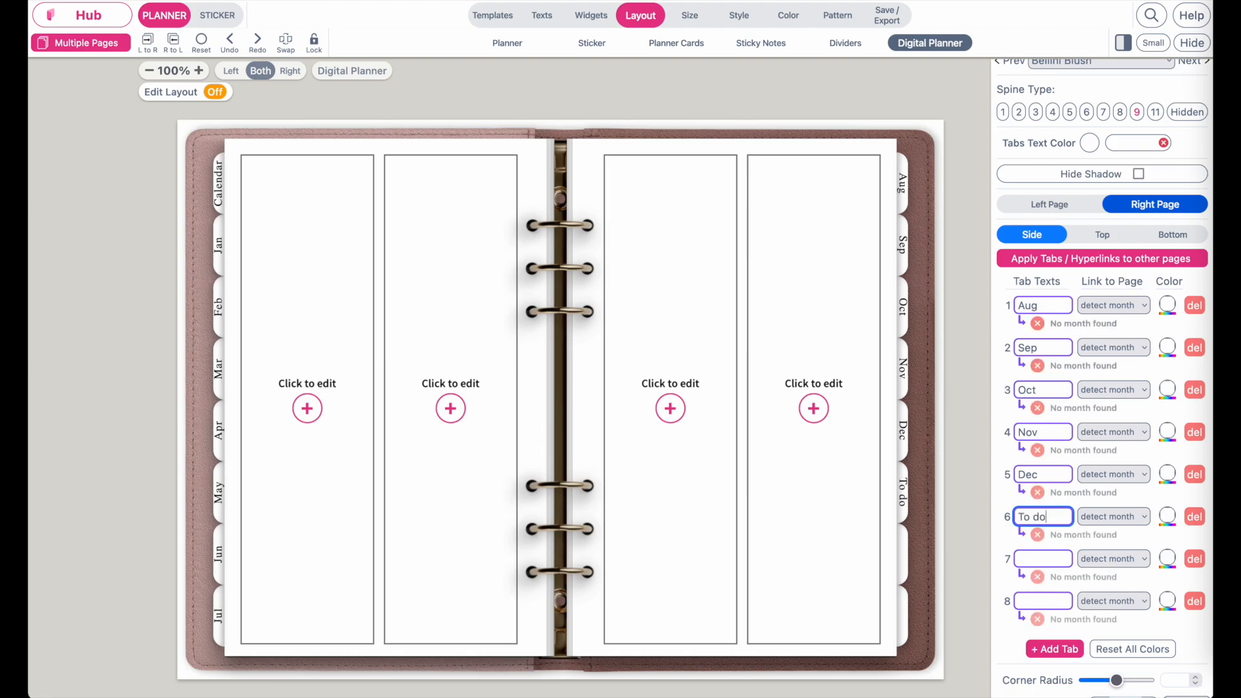
click(1047, 560)
text(Notes)
click(1070, 604)
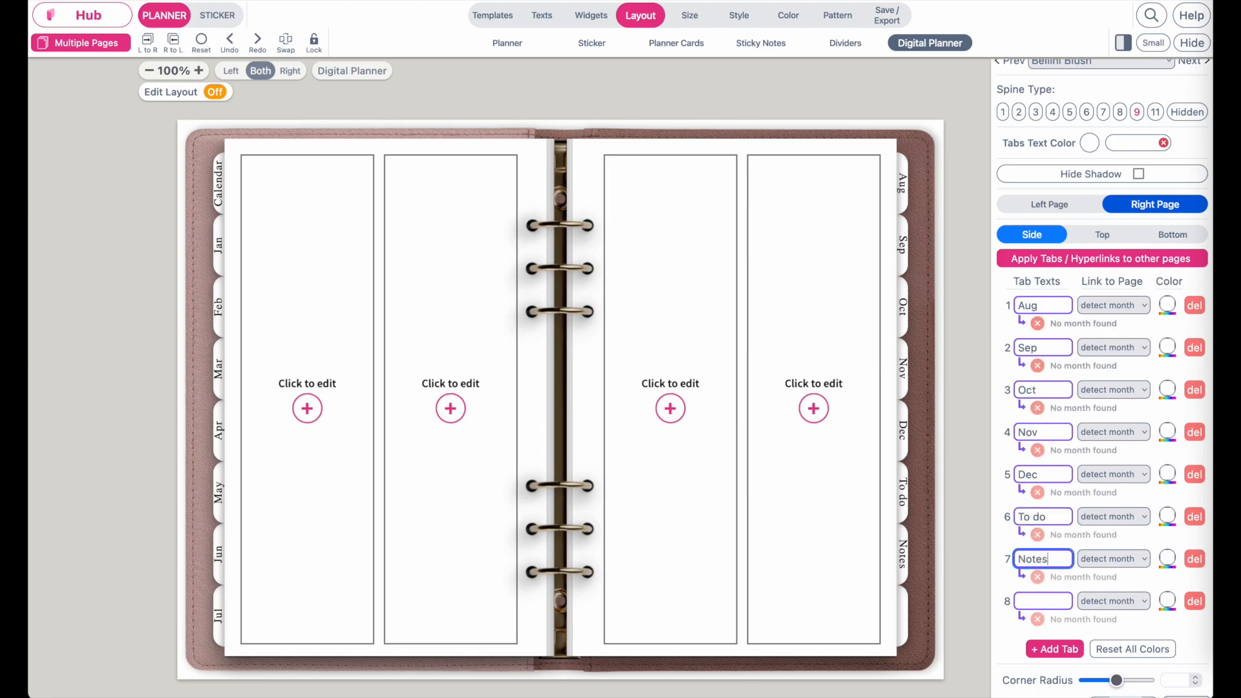
text(Trackers)
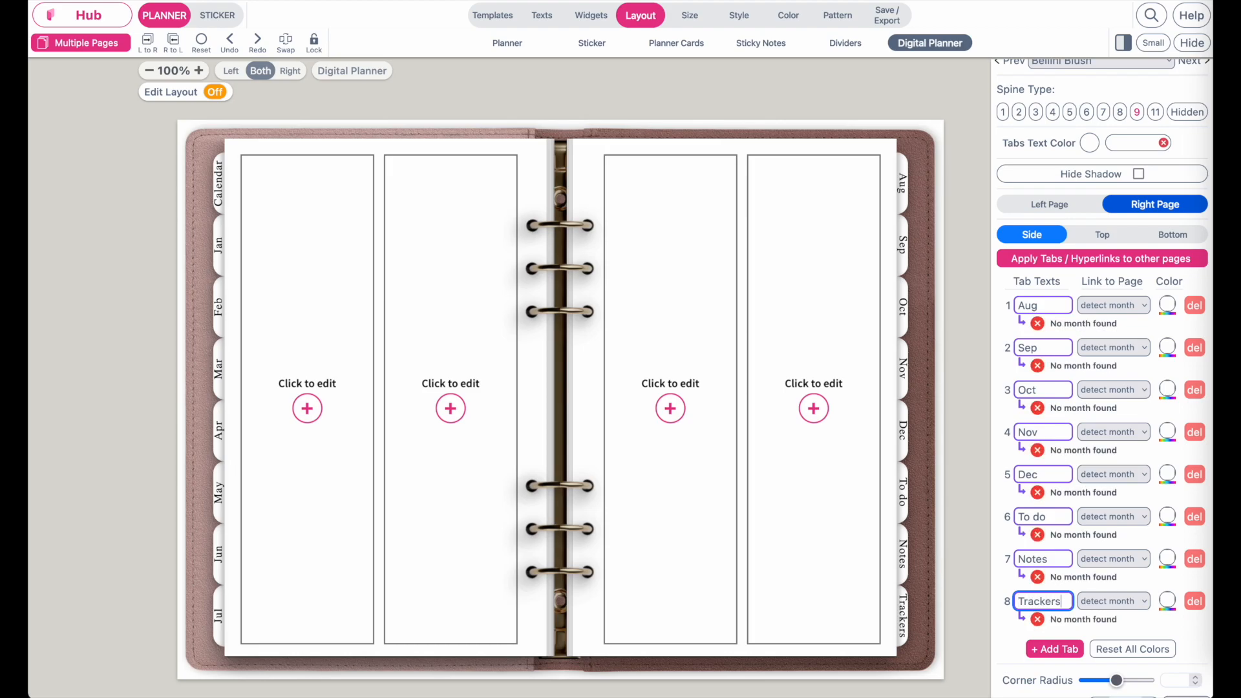
Step: Set the tab text font to the regular font Lovelo-Black at size 10
scroll(1162, 497, up, 5)
click(1153, 121)
click(1138, 146)
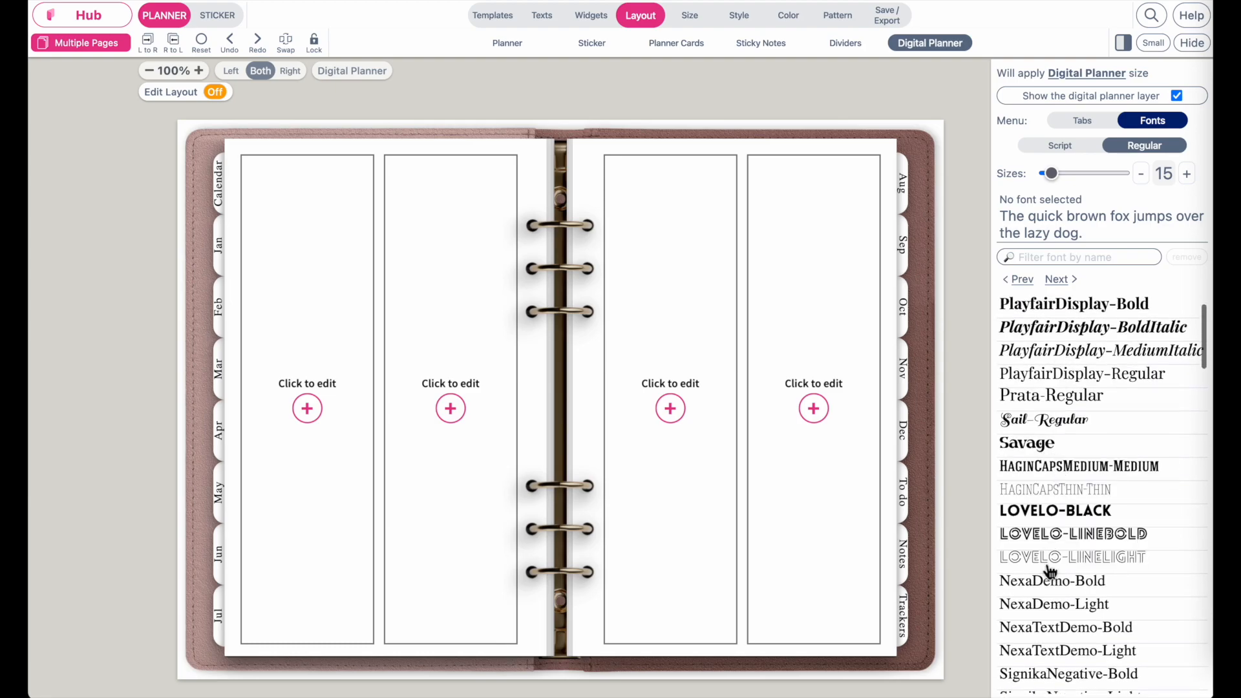
click(1055, 511)
click(1187, 174)
click(1142, 174)
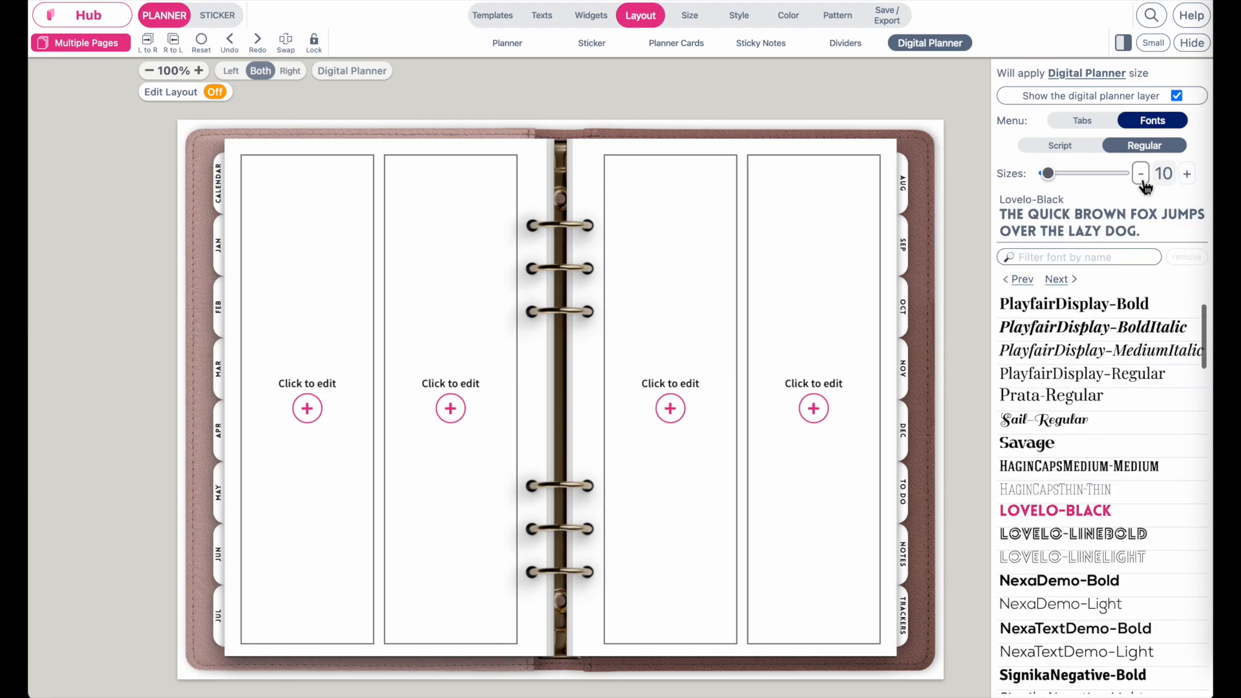
Step: Increase the side divider width to 0.175 inch
click(1086, 122)
scroll(1048, 421, down, 4)
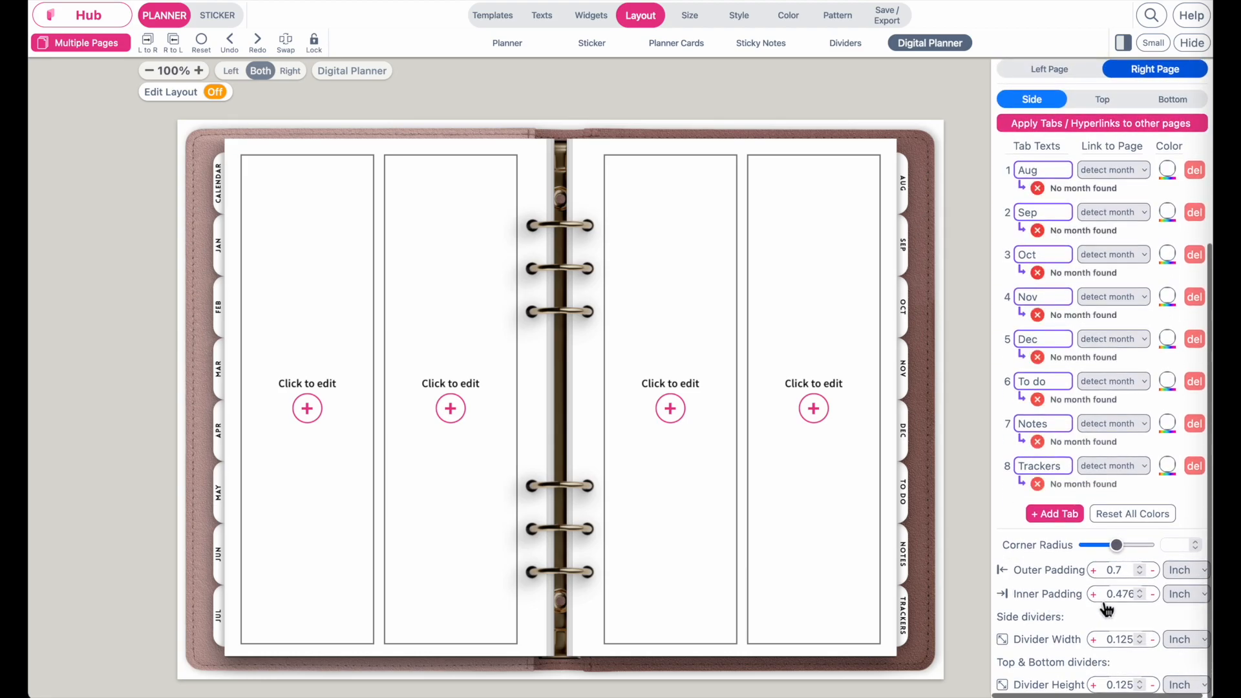
click(1094, 639)
click(1094, 639)
Step: Set the tab corner radius to 3 on both the right and left pages
drag(1105, 545, 1098, 546)
click(1183, 545)
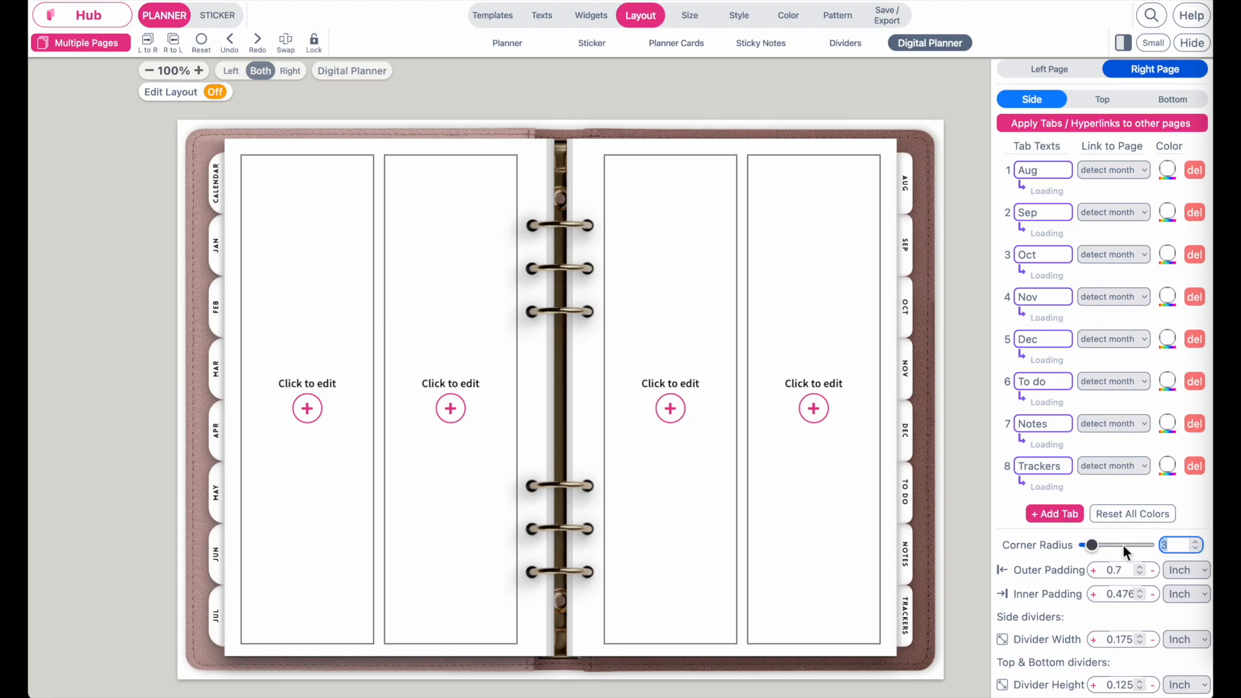
click(1049, 69)
click(1172, 551)
text(3)
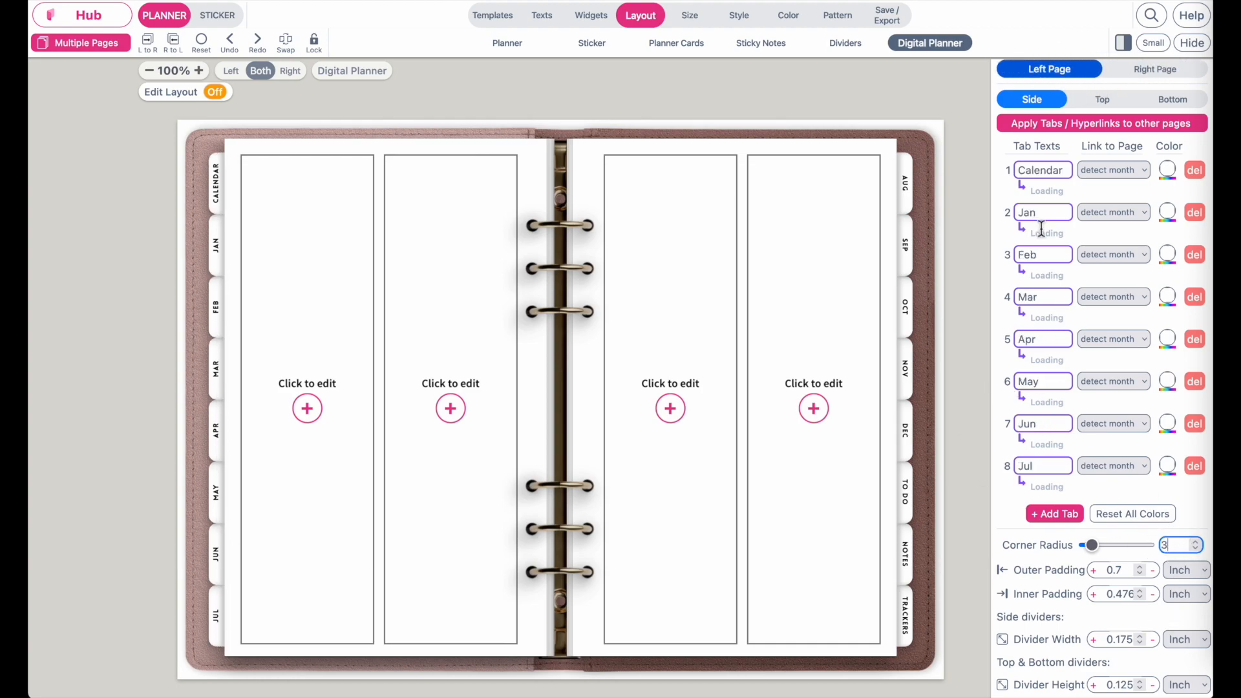
Step: Set the Calendar tab's page link to detect text and show the planner's multiple-page list
scroll(1127, 297, up, 2)
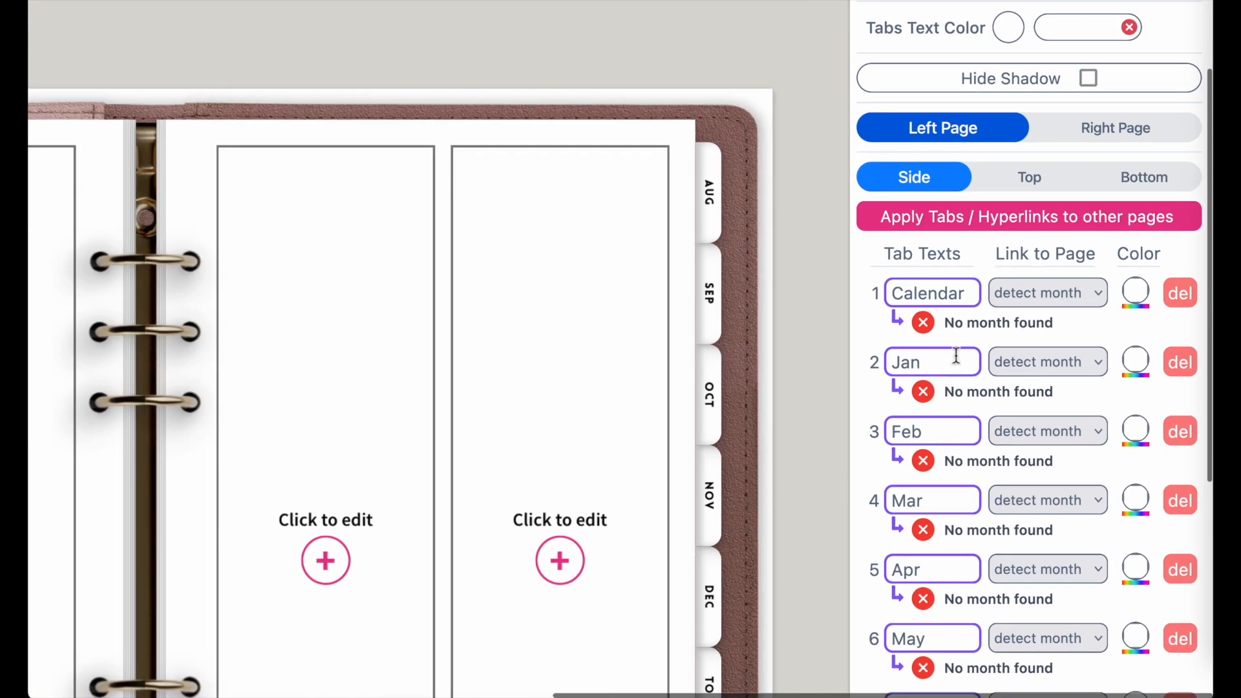
scroll(970, 494, down, 2)
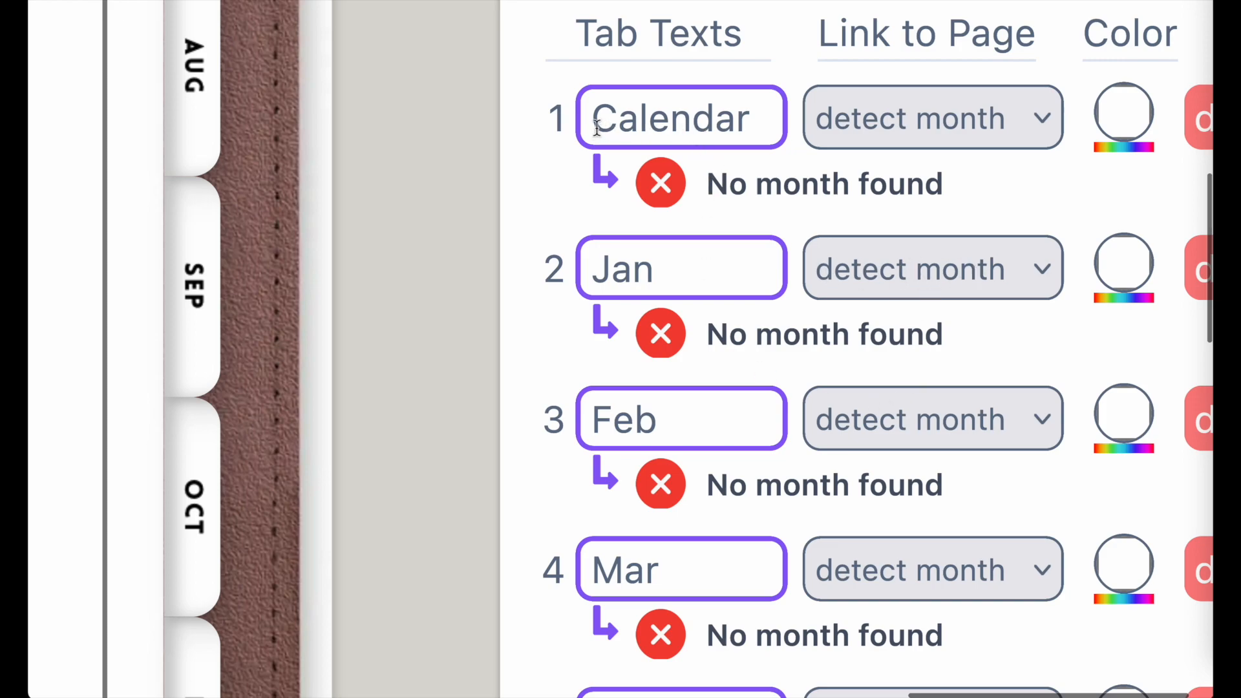
click(891, 122)
click(883, 80)
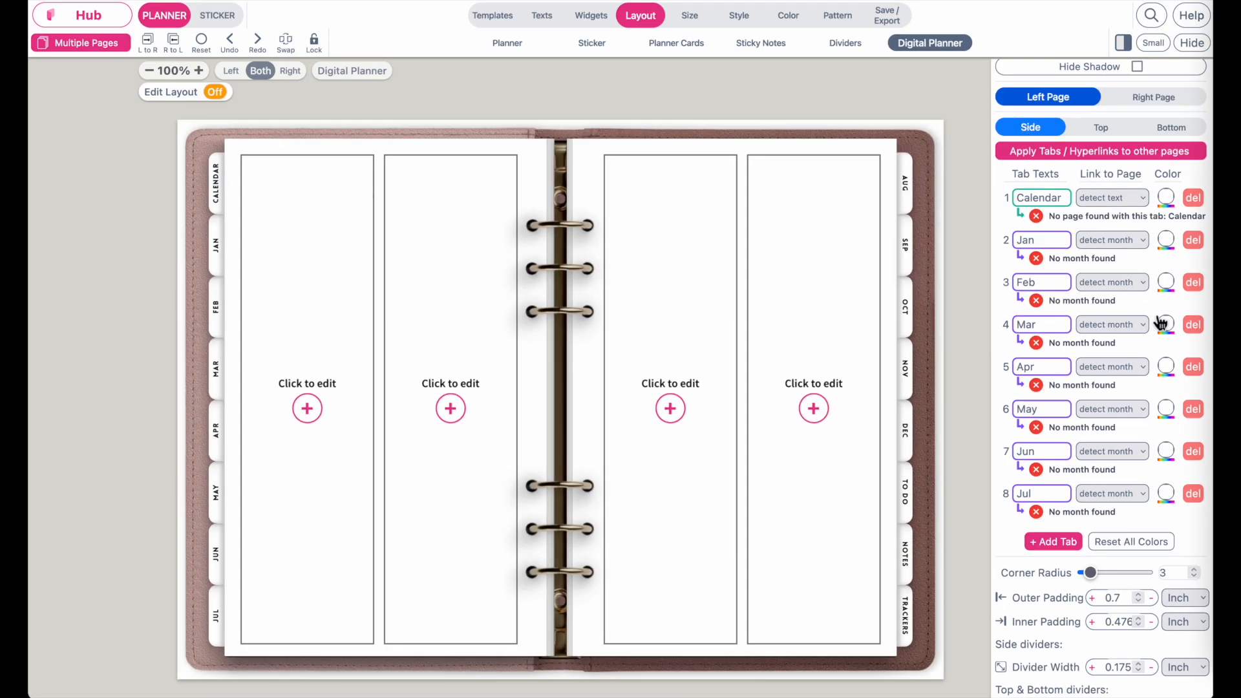
click(57, 45)
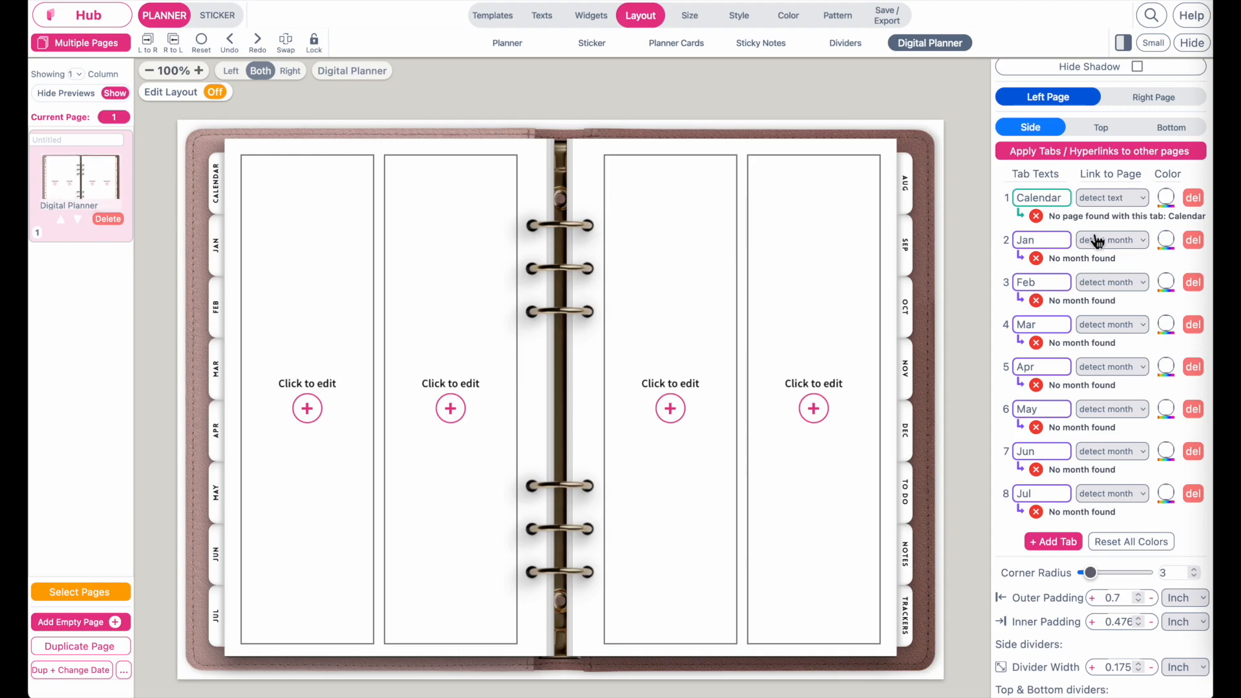
Step: Set the page links of the right page's To do, Notes and Trackers tabs to detect text
click(1174, 98)
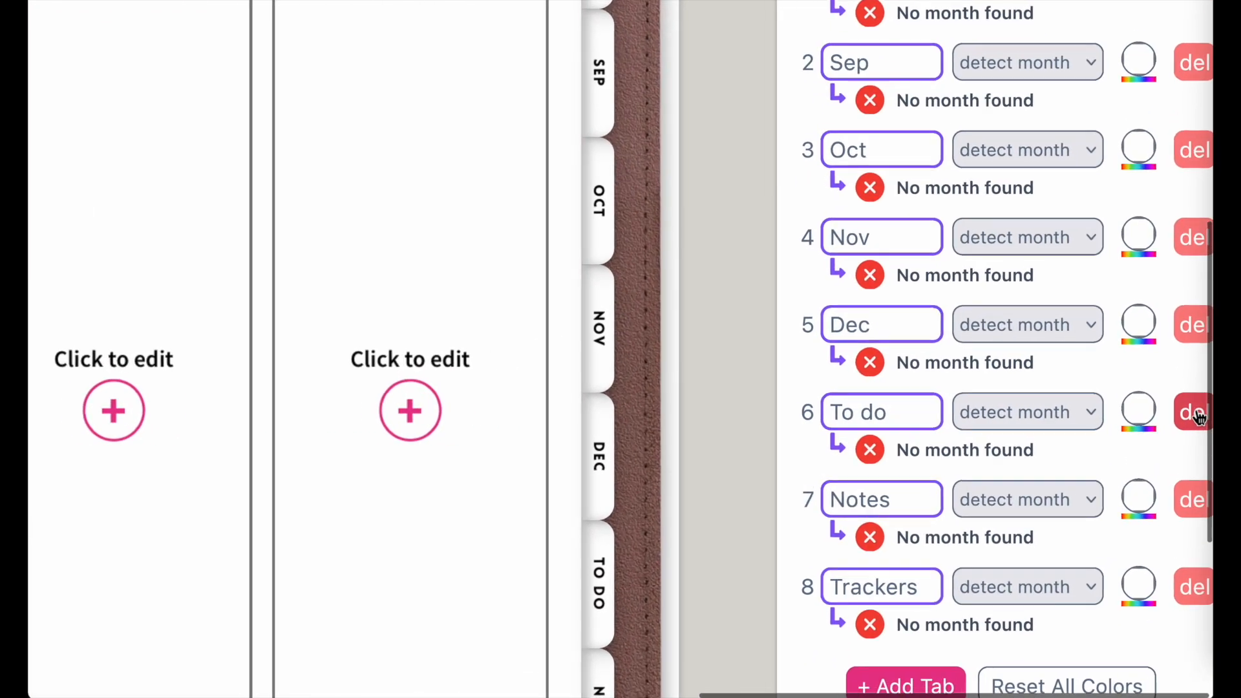
scroll(1004, 379, down, 1)
click(1038, 370)
click(1037, 337)
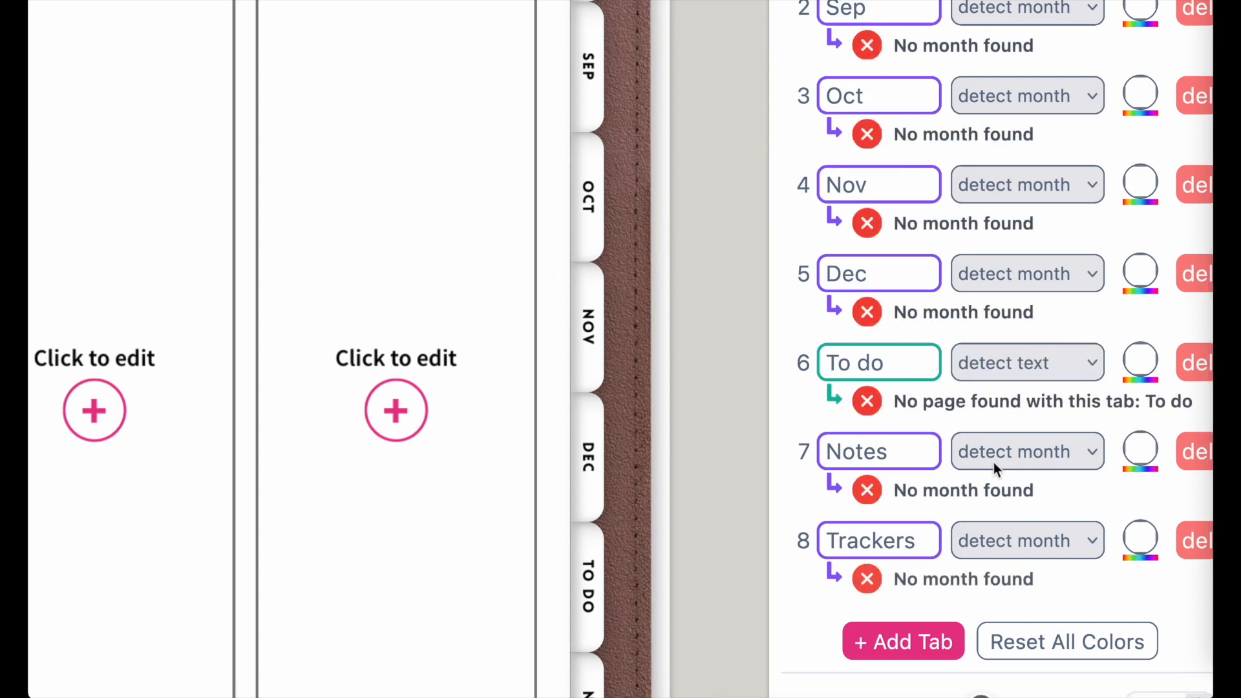
click(989, 458)
click(1002, 426)
click(962, 540)
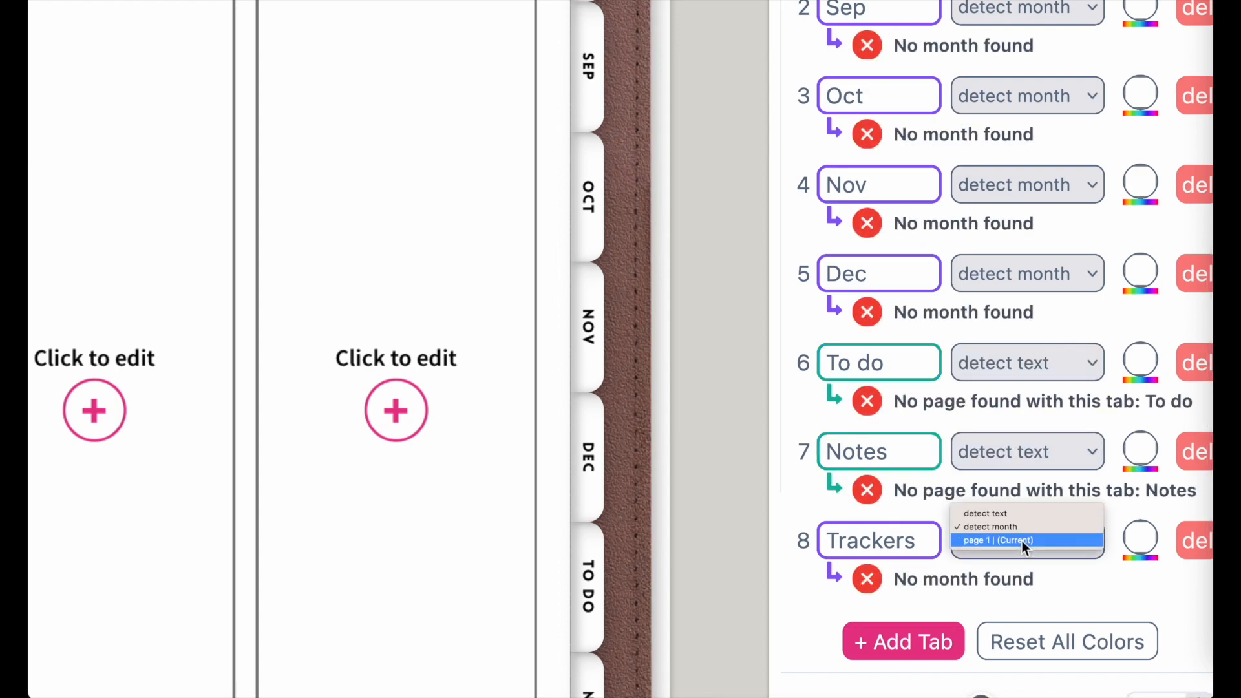
click(1027, 517)
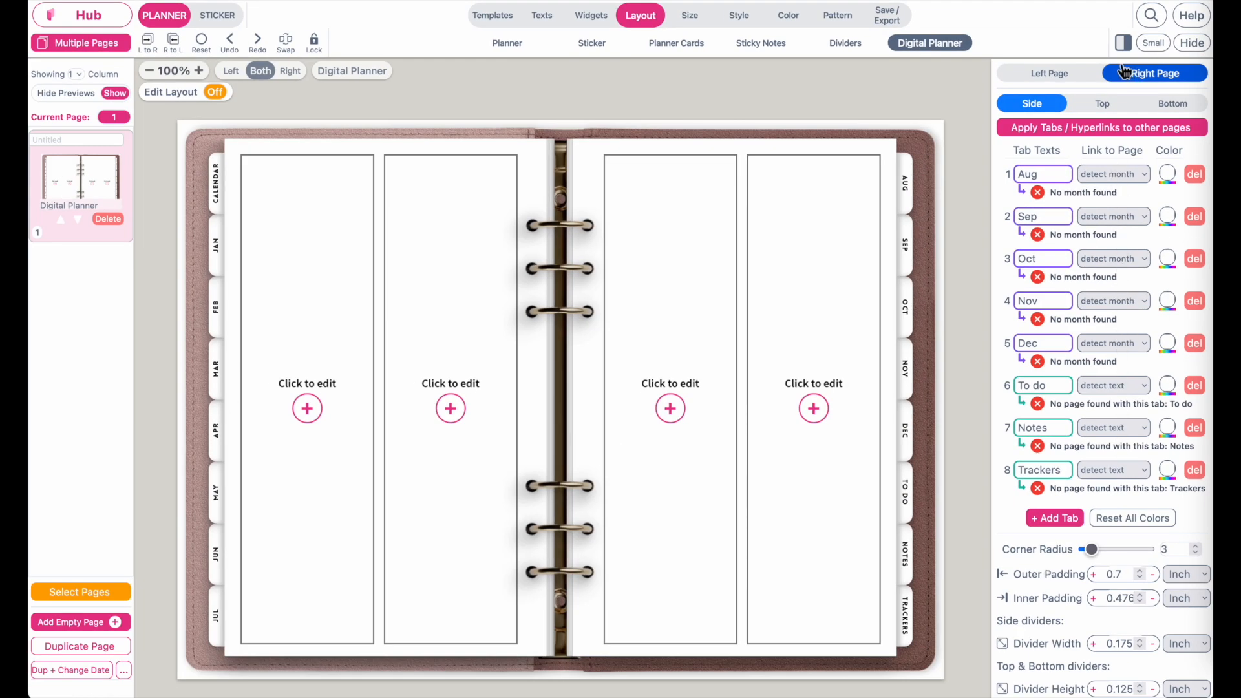
click(1067, 77)
click(1167, 77)
click(1075, 77)
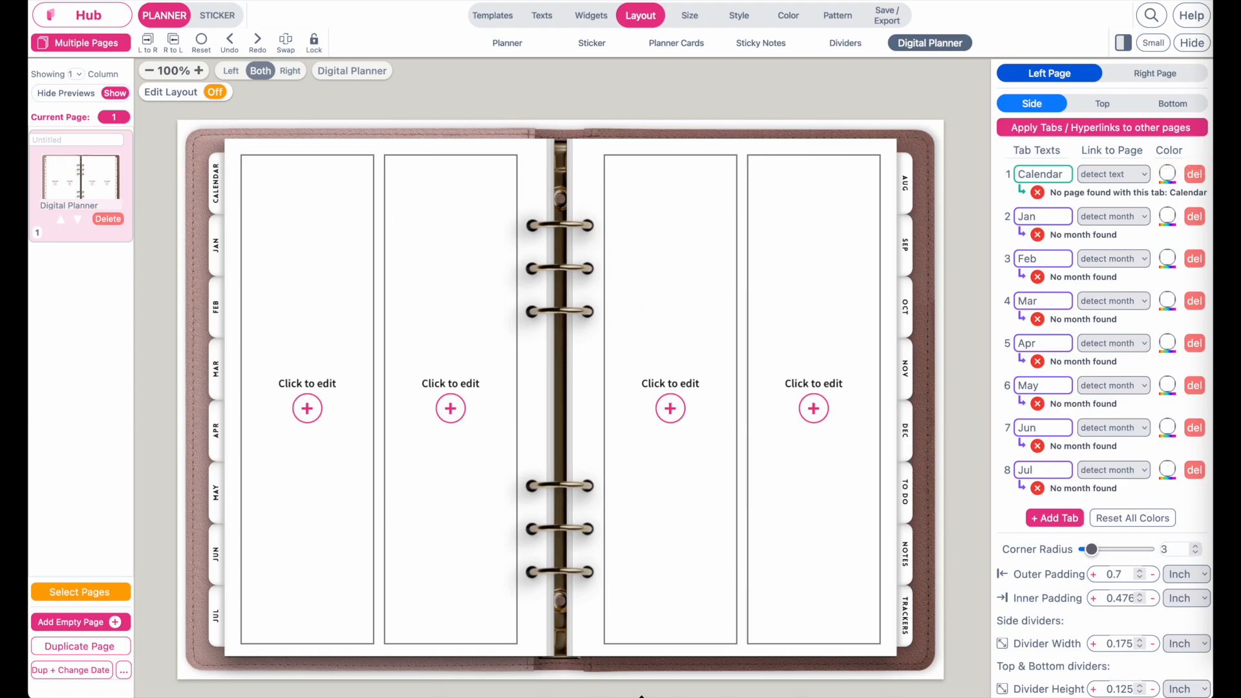
click(1157, 79)
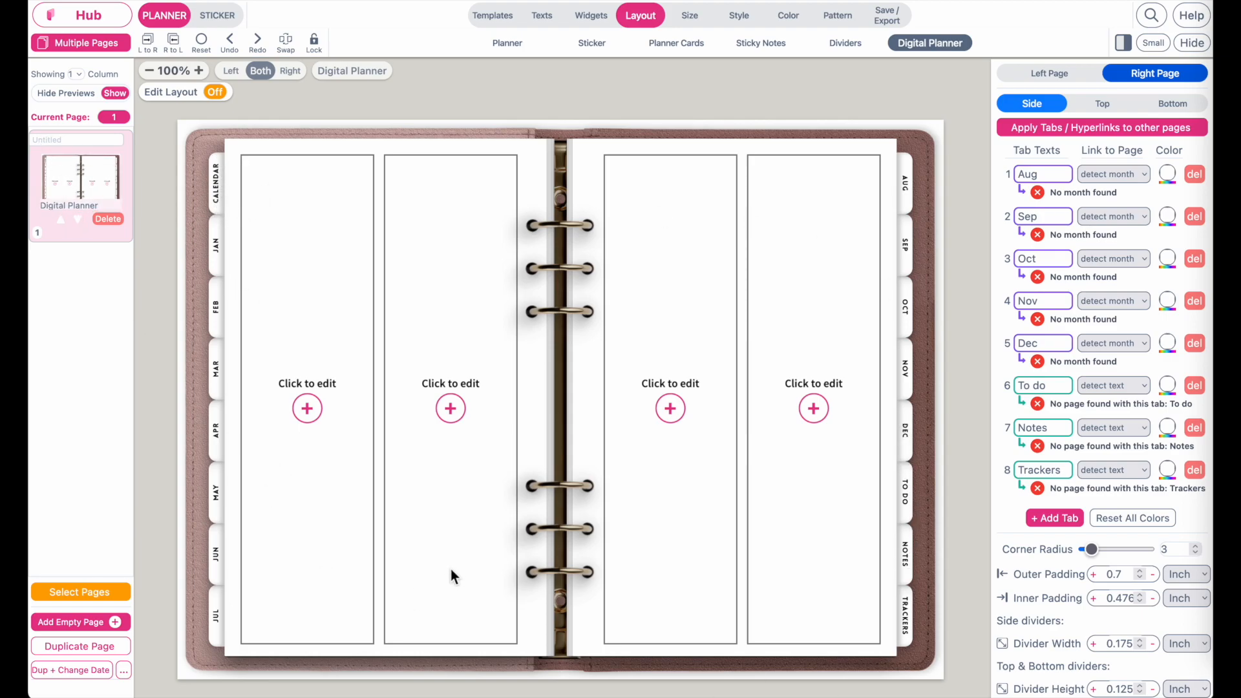
Step: Apply the skeleton of the Starter Yearly template 2024 Calendar Sunday Start with six months and note lines per page
click(513, 27)
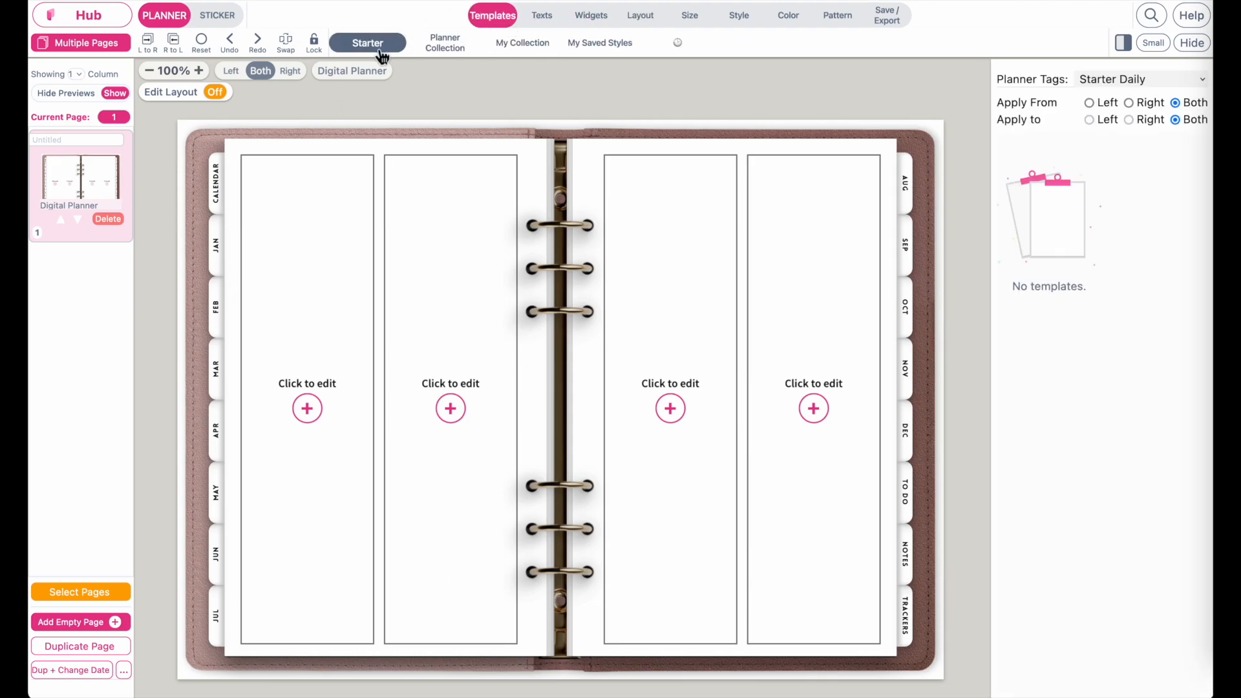
click(1173, 79)
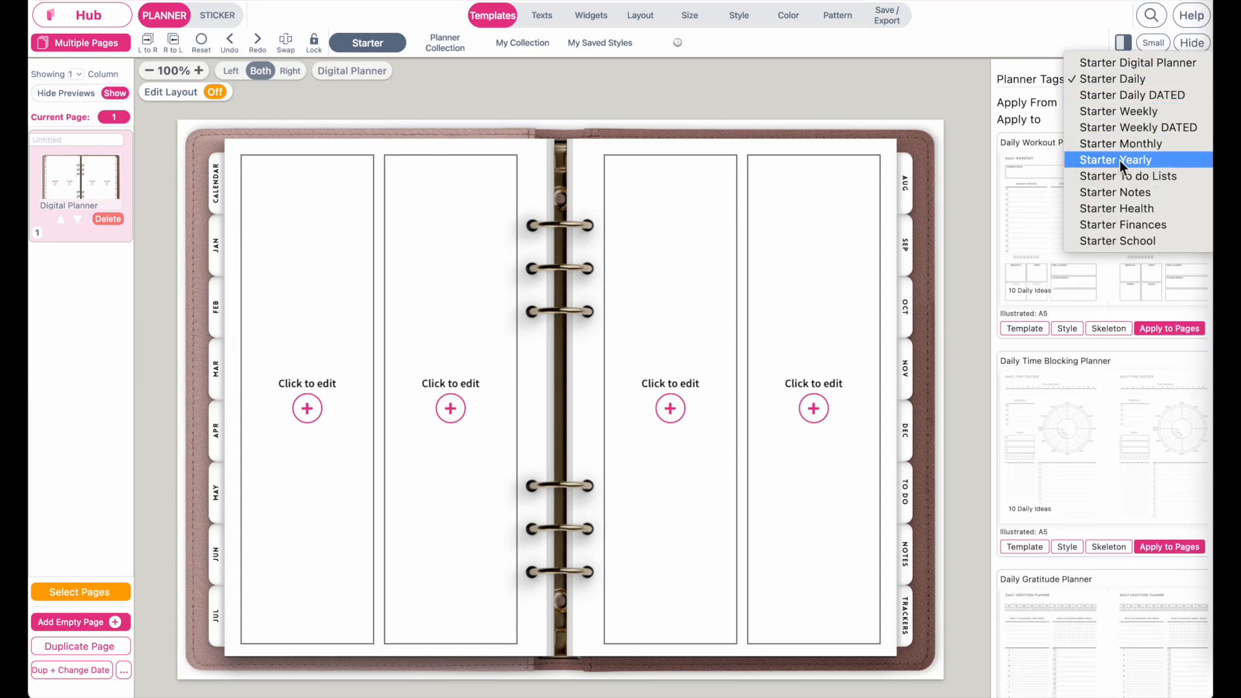
click(1169, 166)
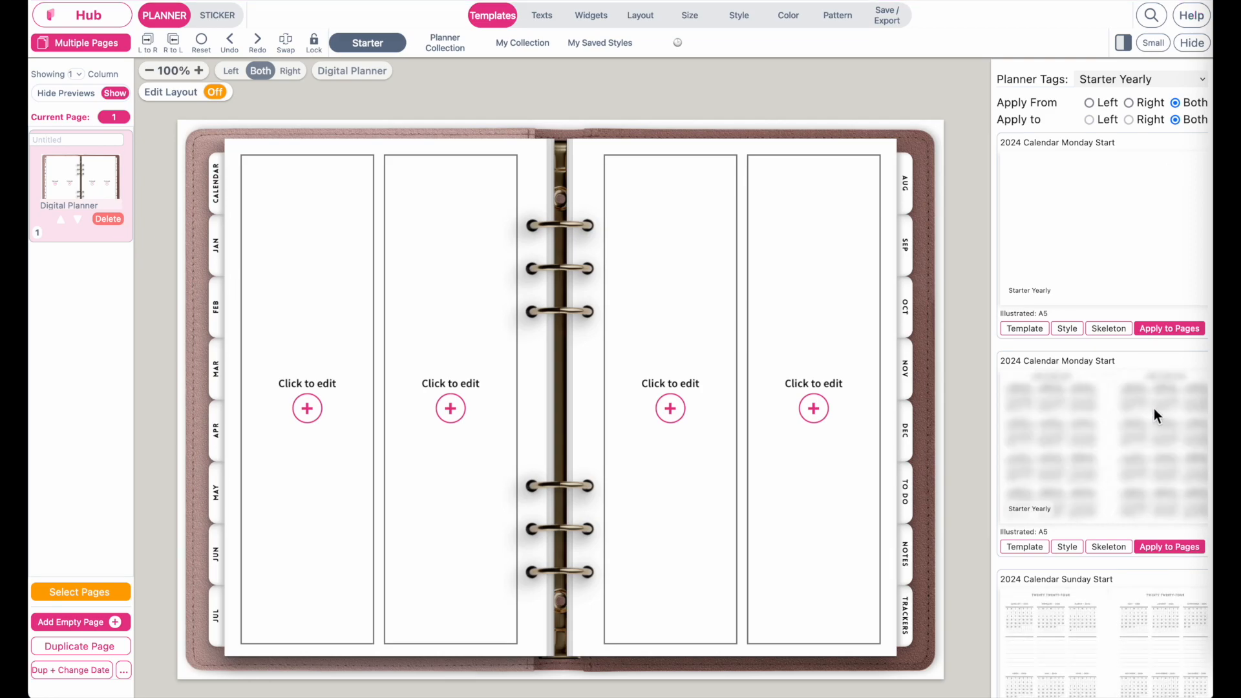
scroll(1154, 409, down, 1)
scroll(1154, 409, down, 5)
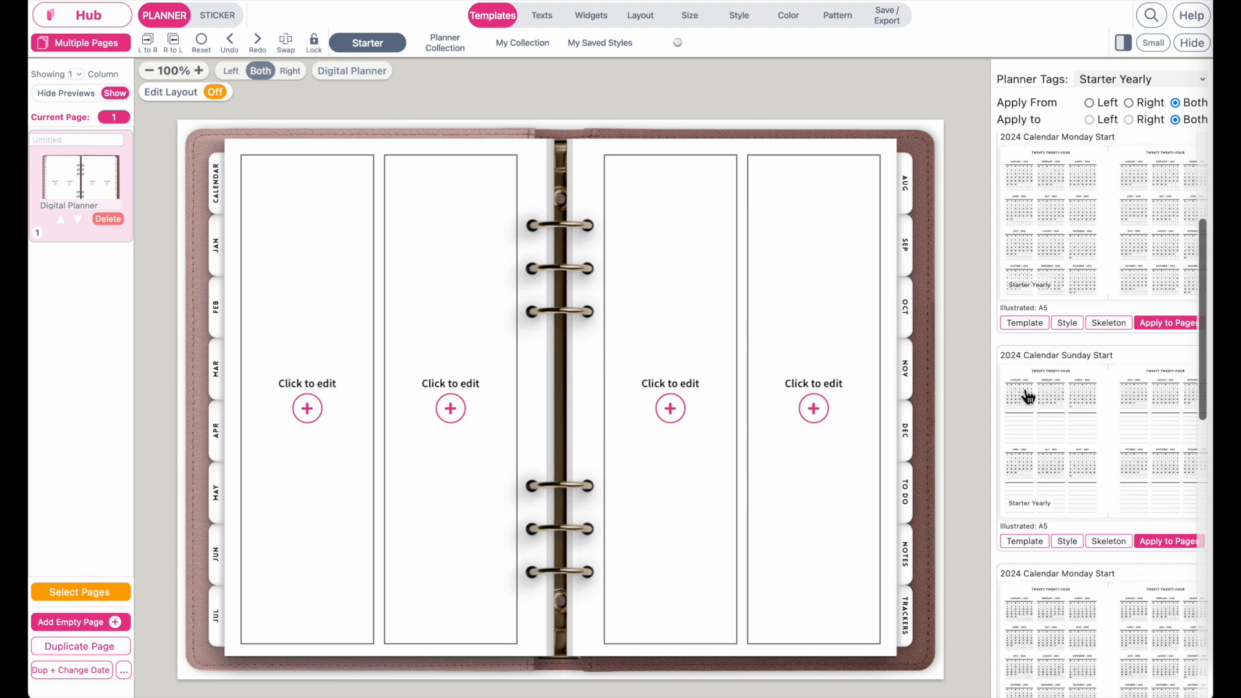
click(1120, 544)
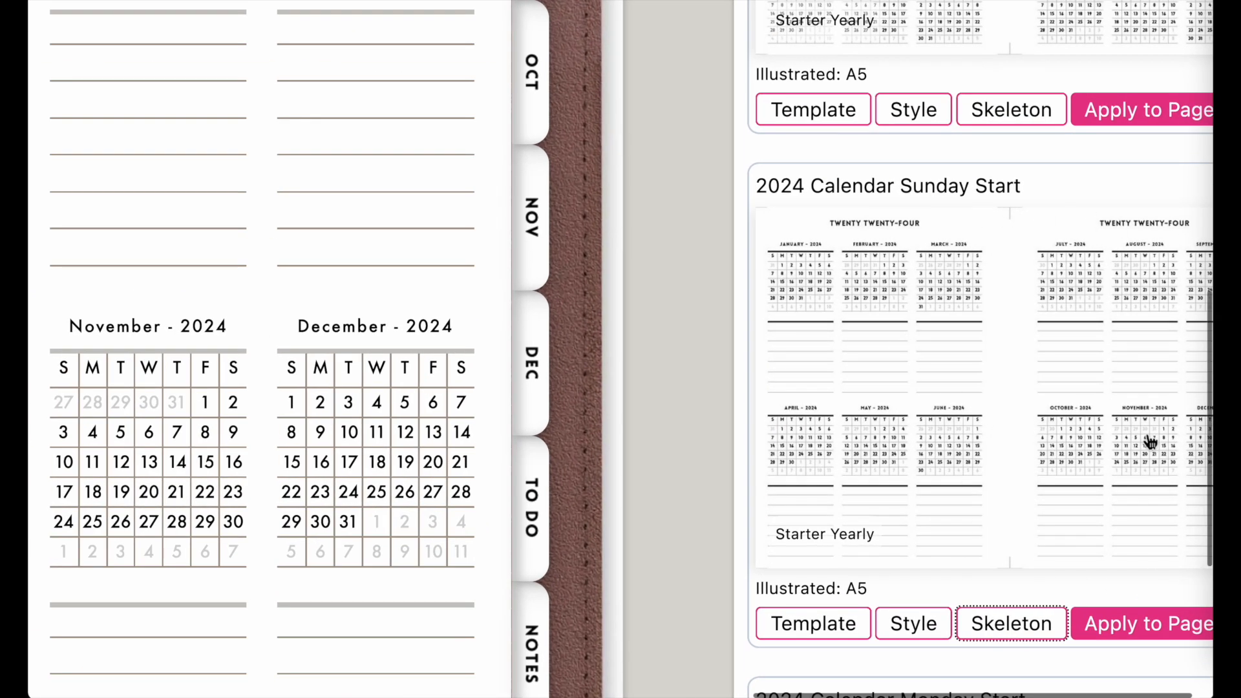
scroll(1151, 443, down, 14)
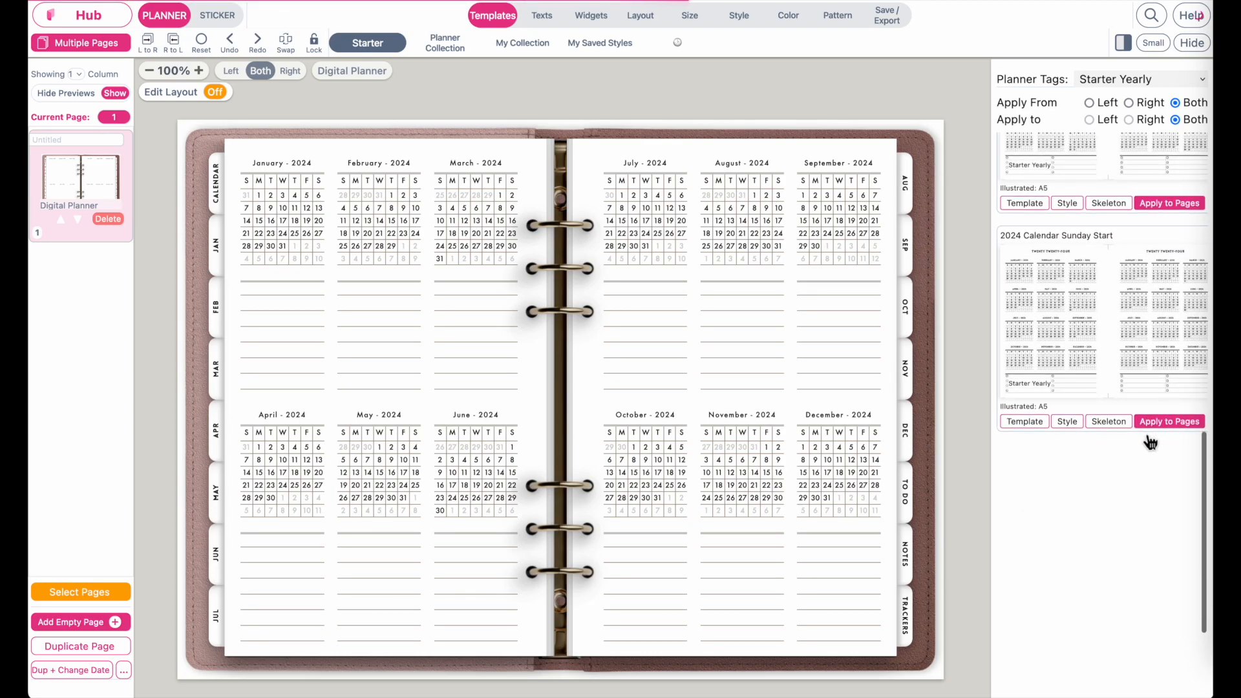
scroll(1151, 443, up, 15)
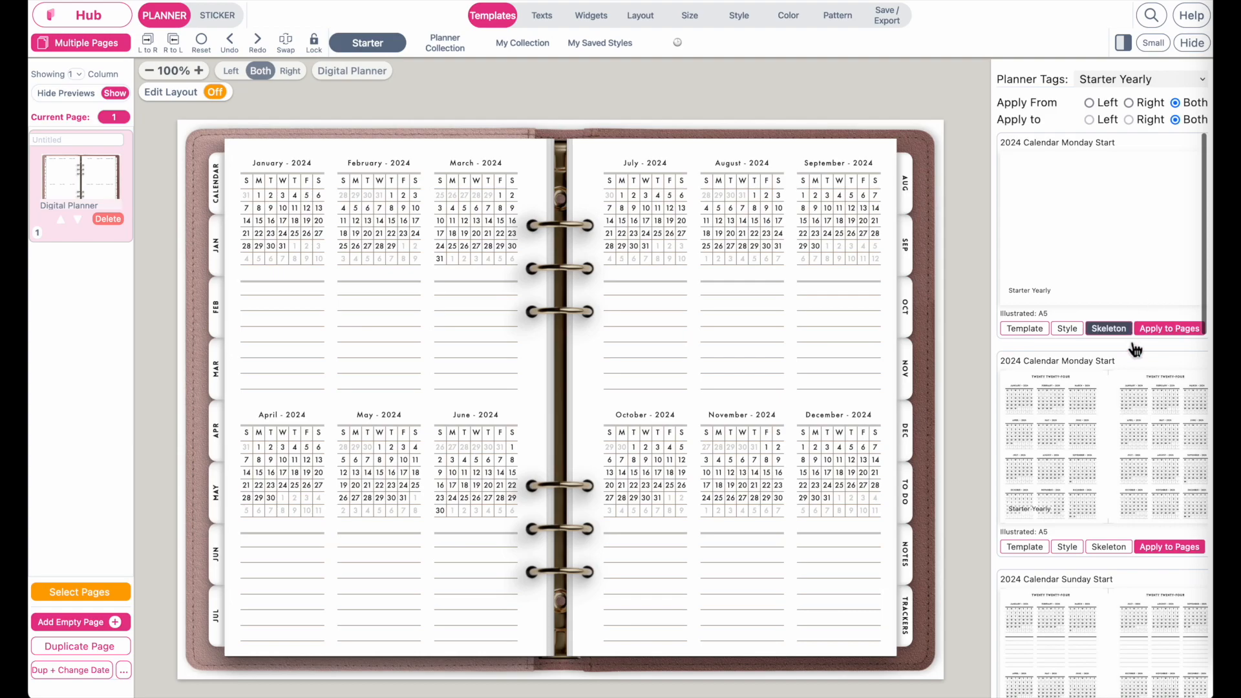
Step: Apply the skeleton of the 2024 Calendar Monday Start template with note lines, plus the style of the second Monday Start template
click(1113, 335)
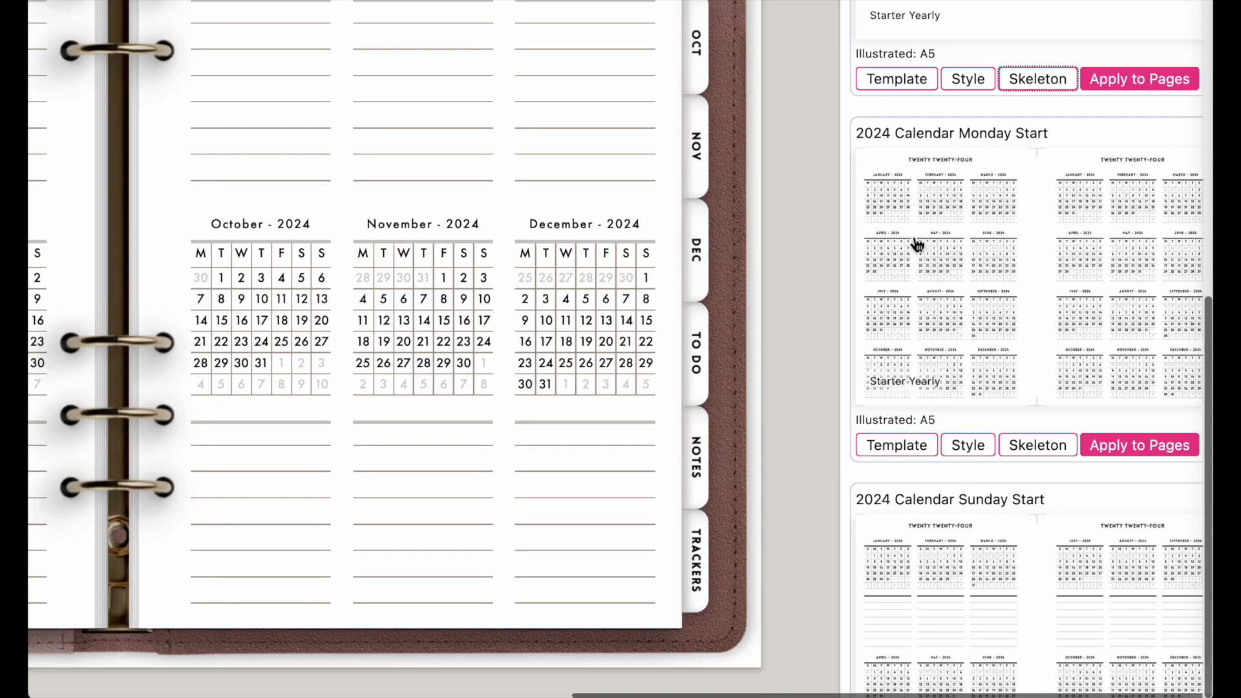
click(1071, 548)
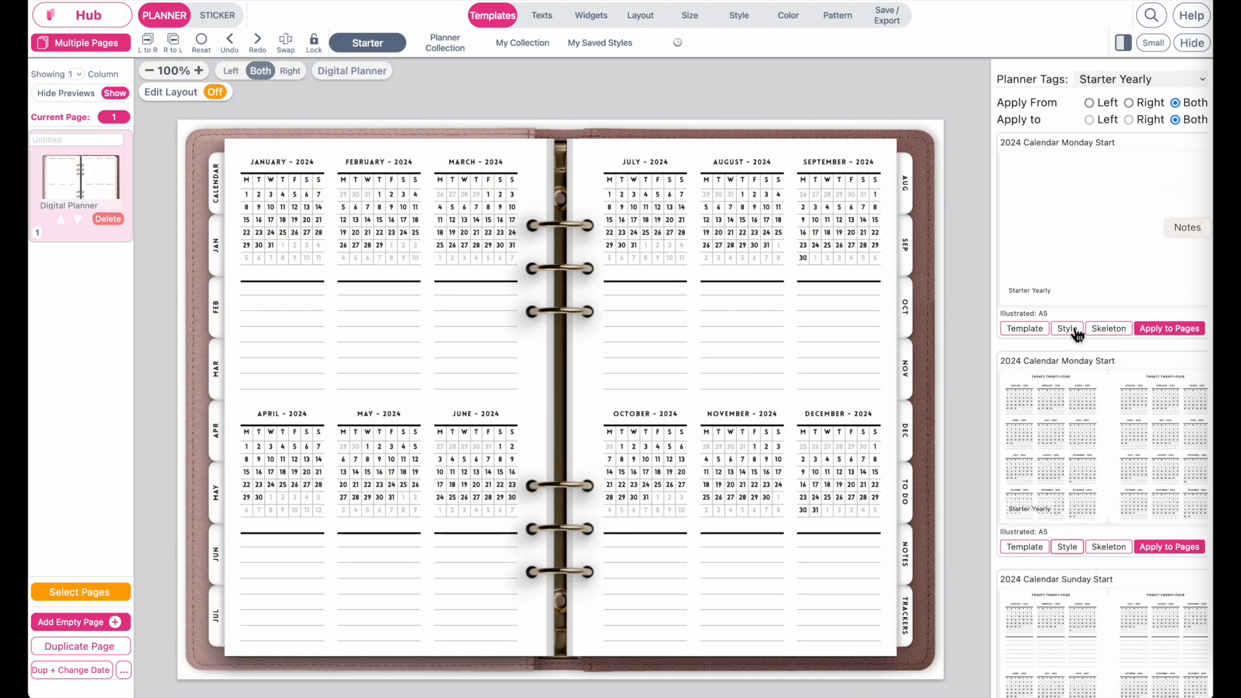
click(1123, 550)
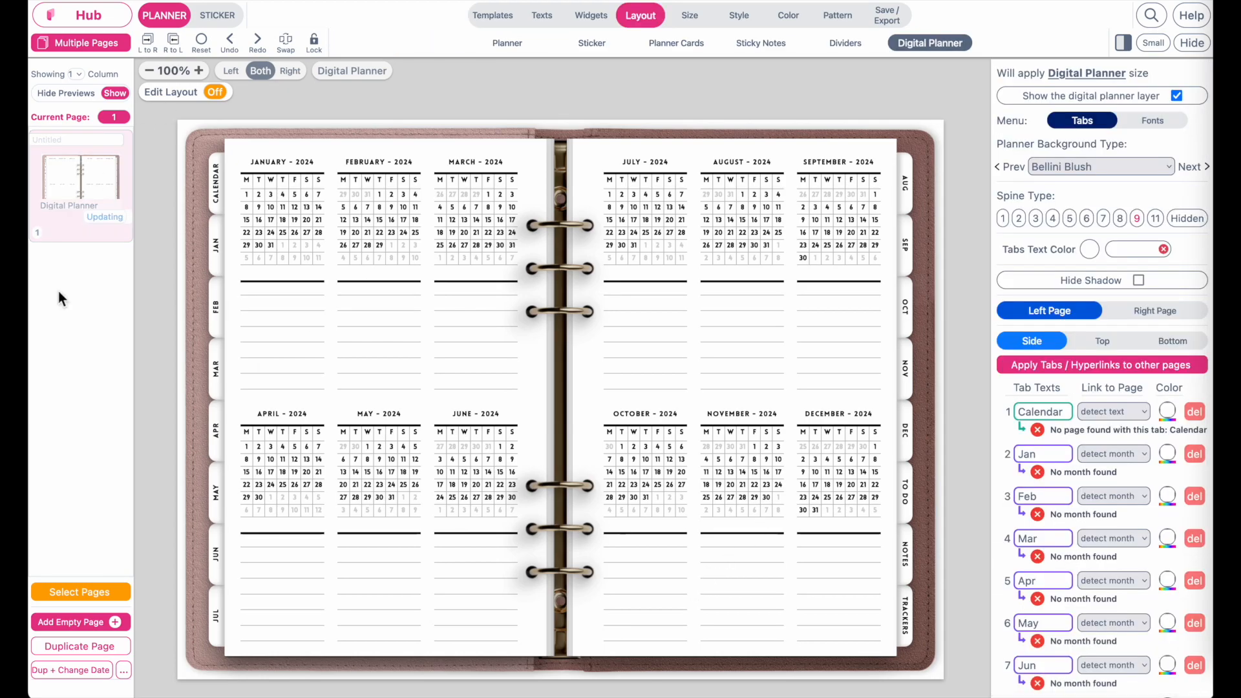
Step: Name the yearly calendar page Calendar and duplicate it
click(45, 140)
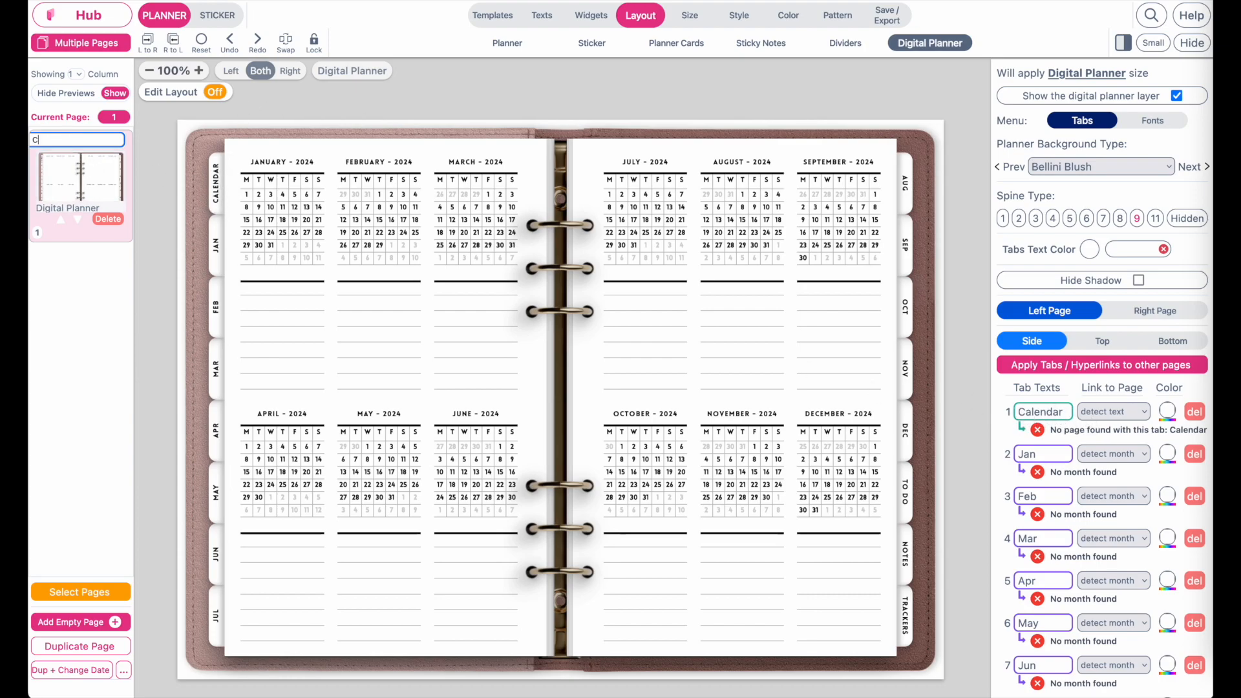
text(Calendar)
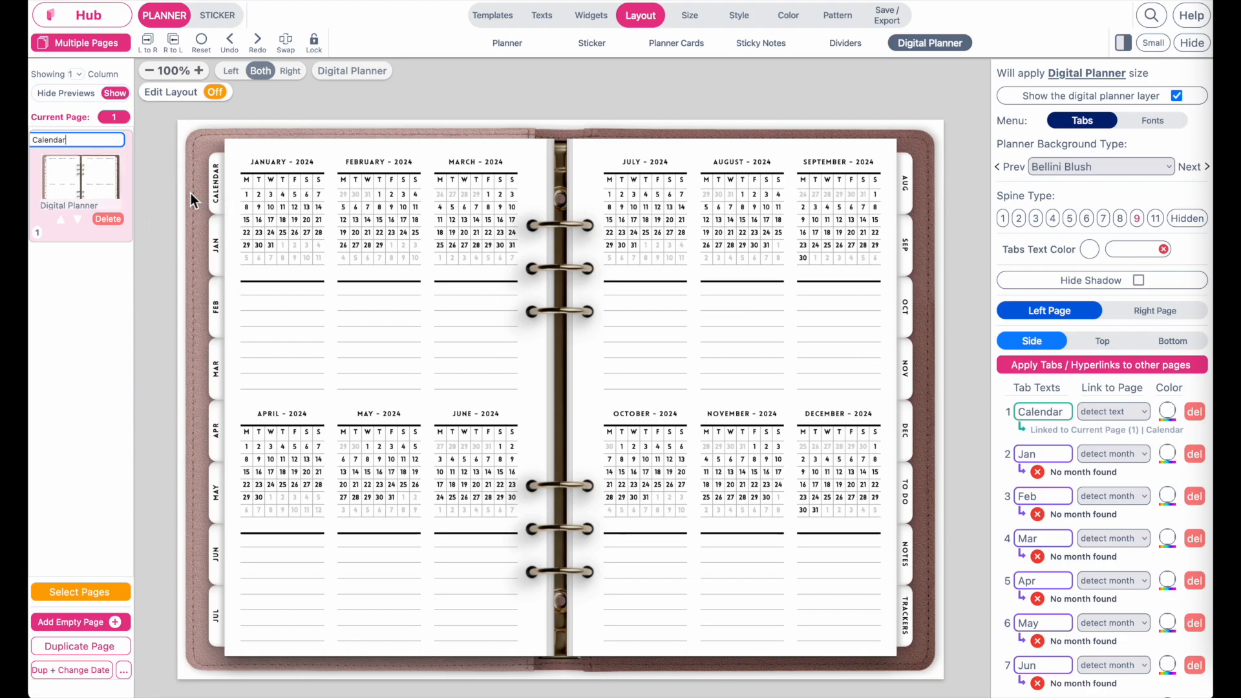
click(94, 647)
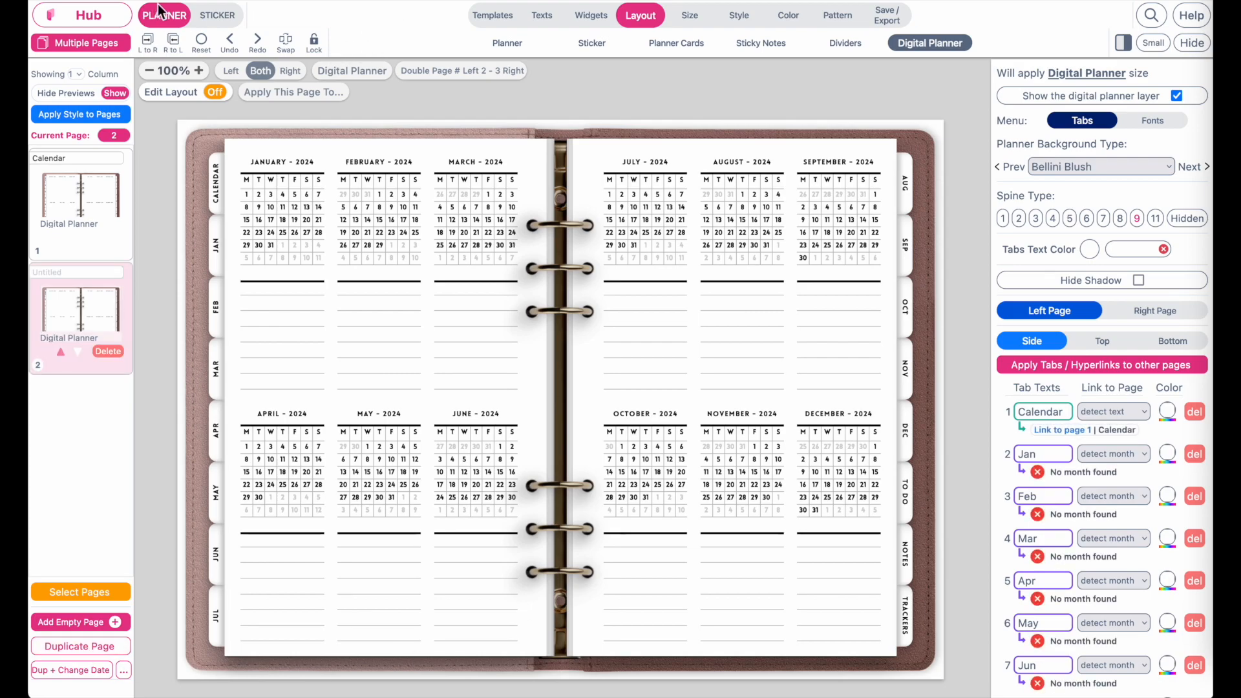
Step: Apply the skeleton of the Starter Monthly two-page Monthly Planner without trackers to the duplicated page
click(483, 24)
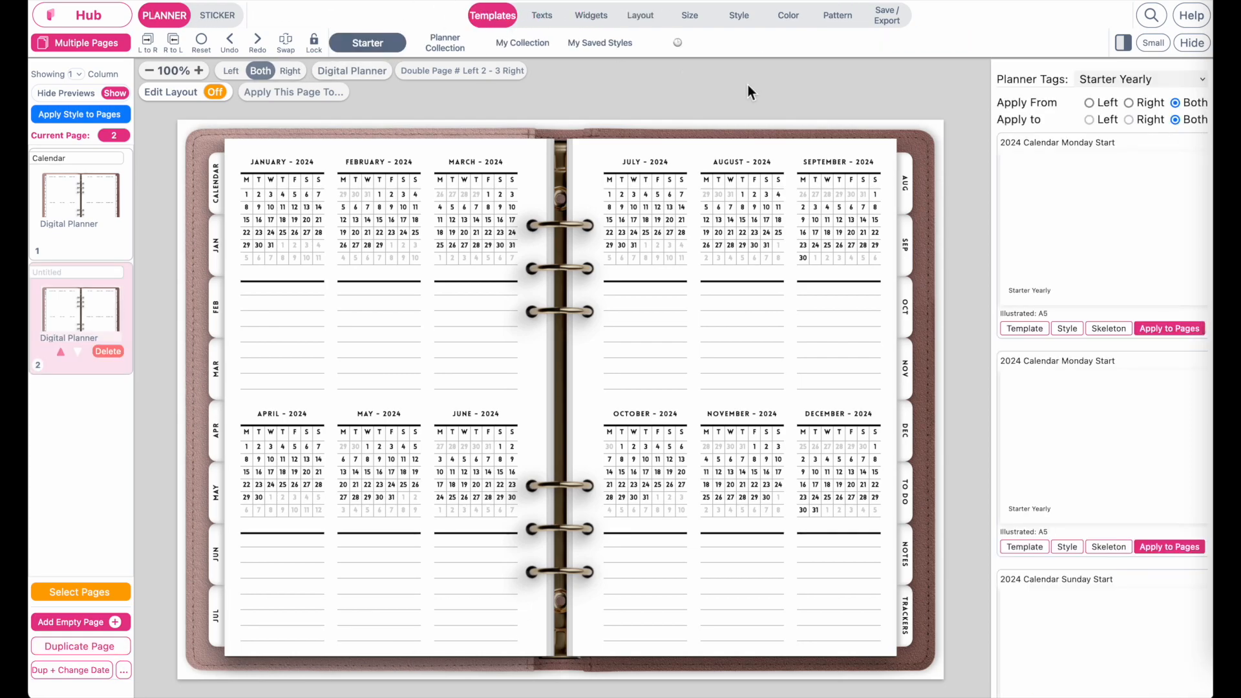
click(1143, 79)
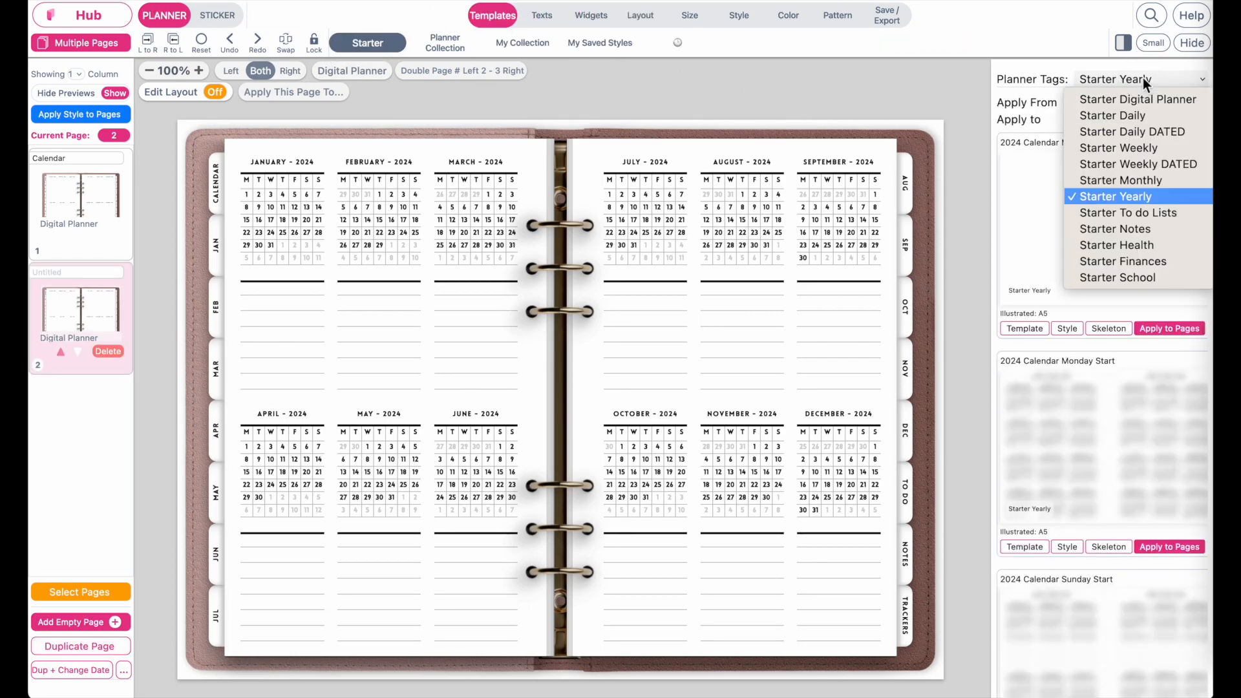
click(1157, 180)
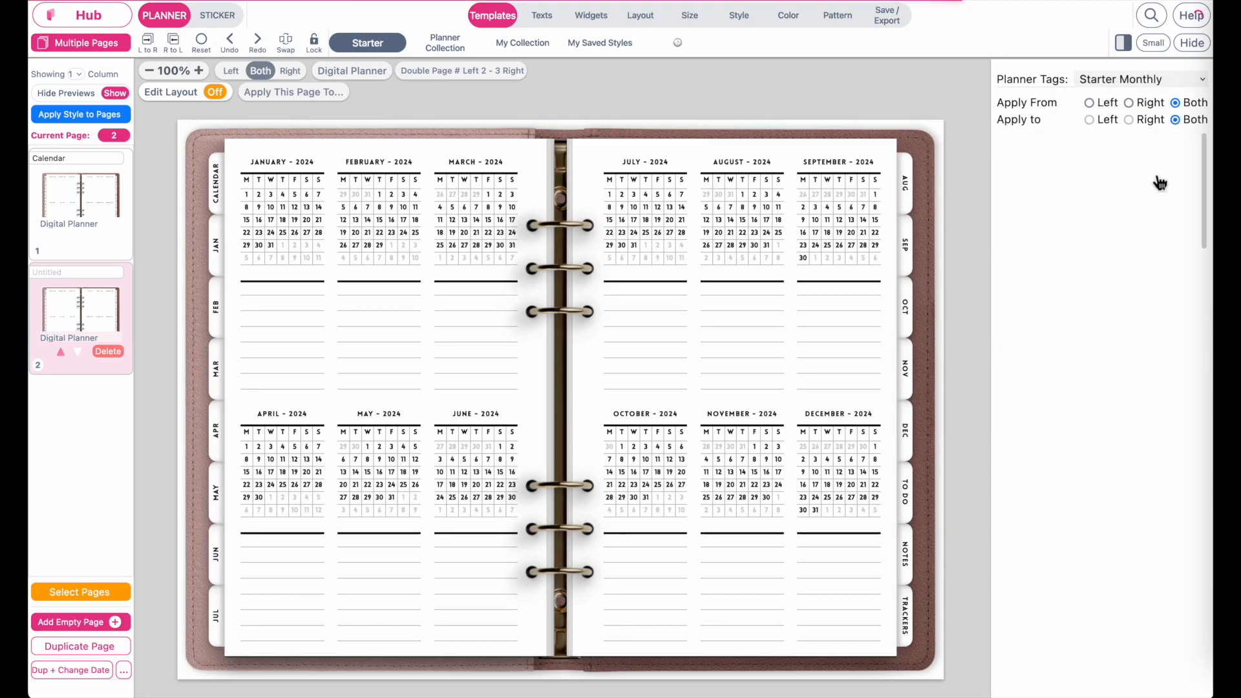
scroll(1110, 441, down, 5)
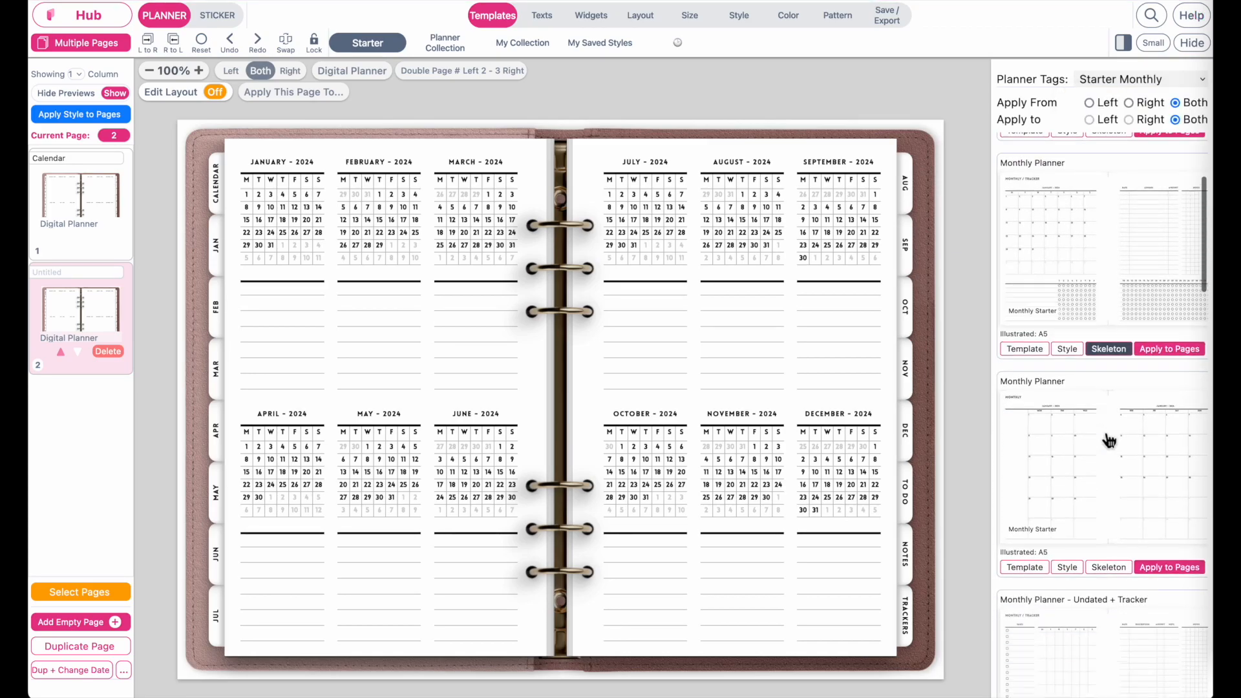
click(1111, 352)
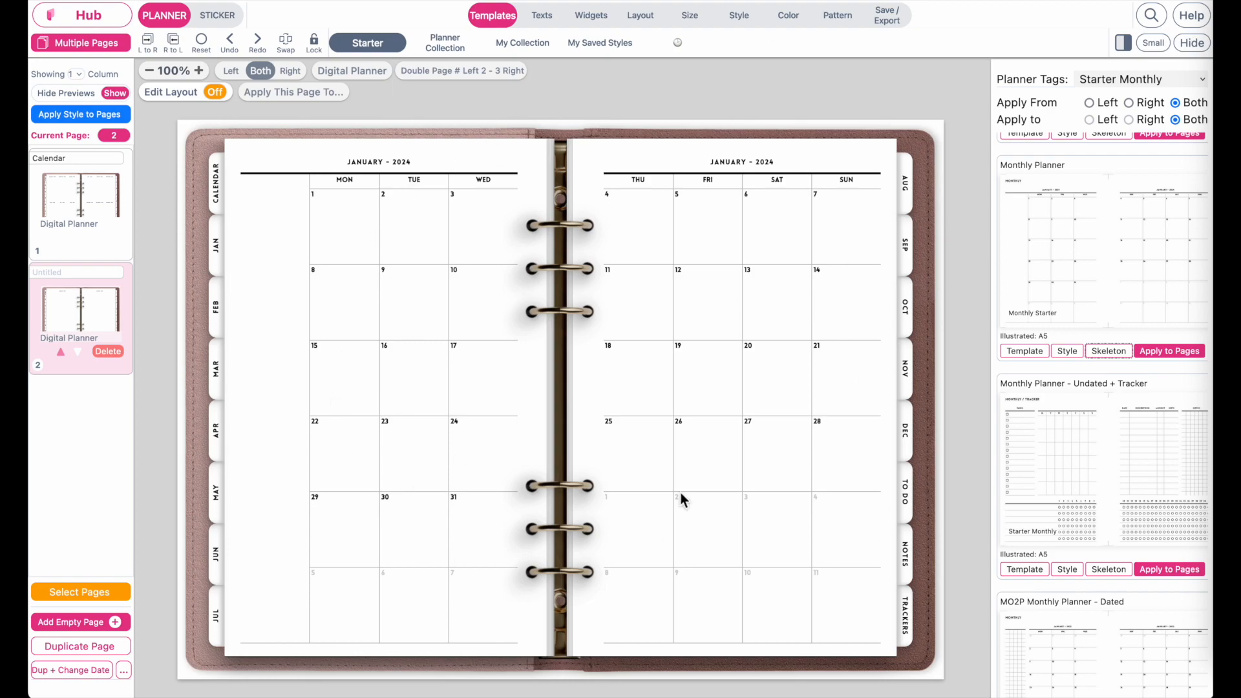
Step: Switch the left page's January calendar to the year 2025 and return it to 2024
click(407, 226)
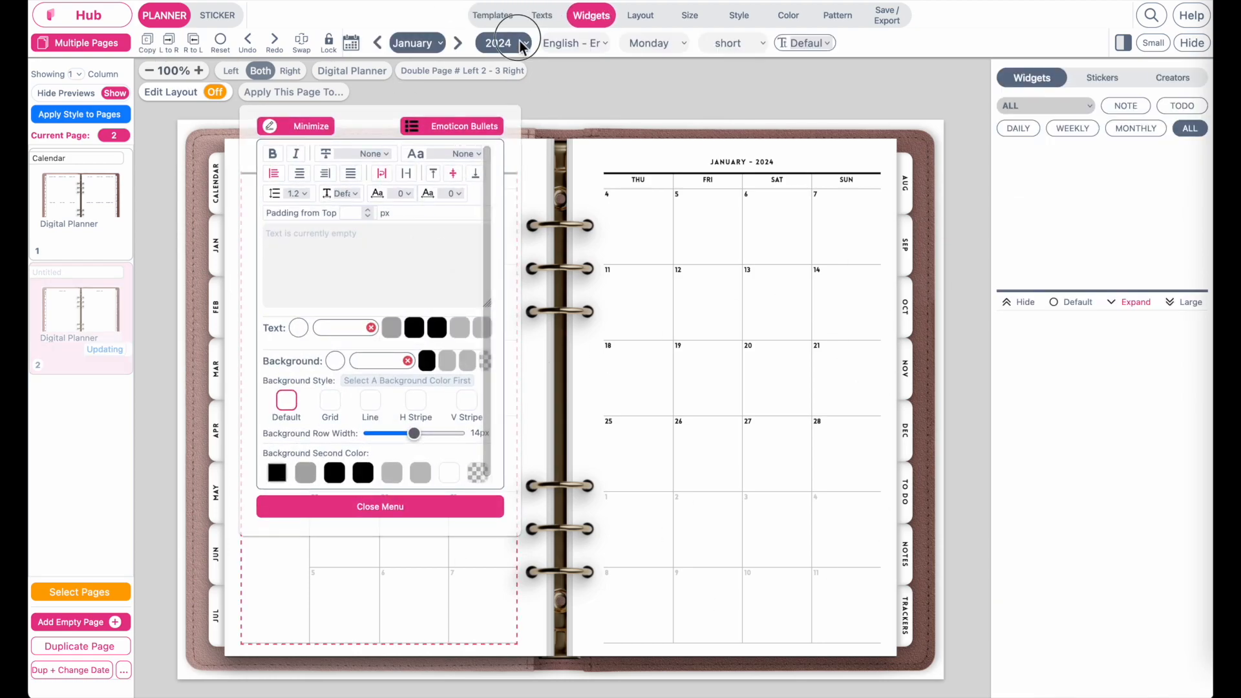
click(521, 41)
click(504, 327)
click(504, 42)
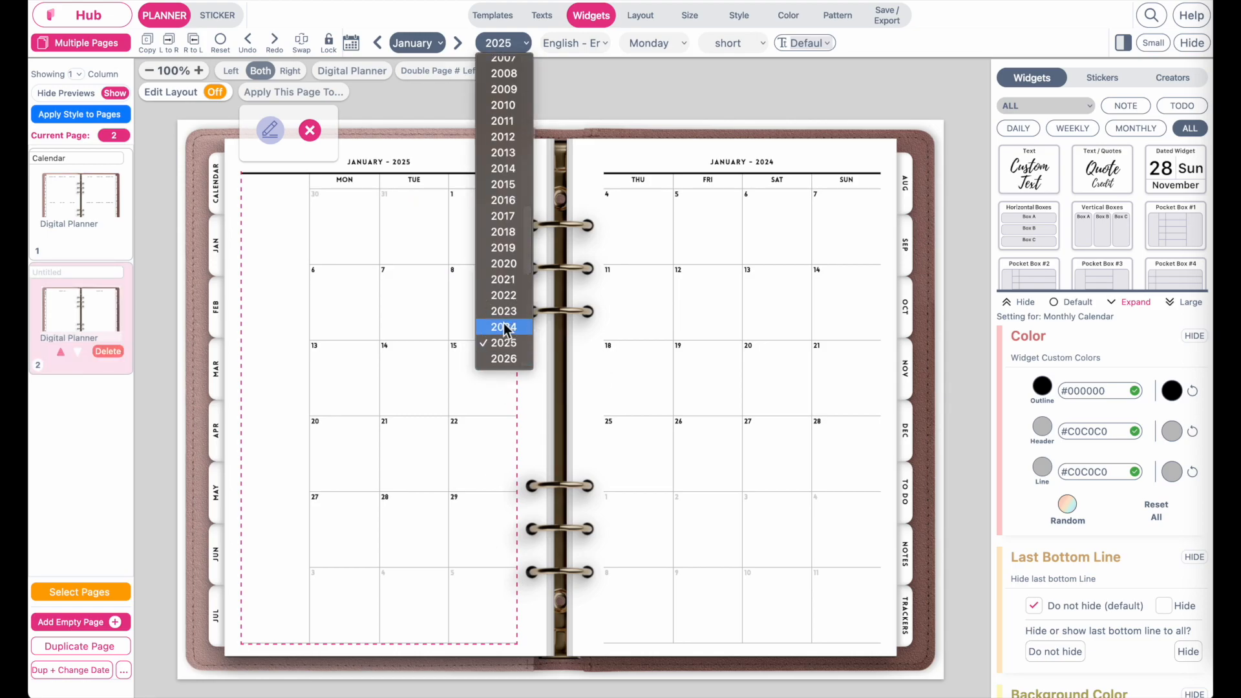
click(504, 328)
click(314, 135)
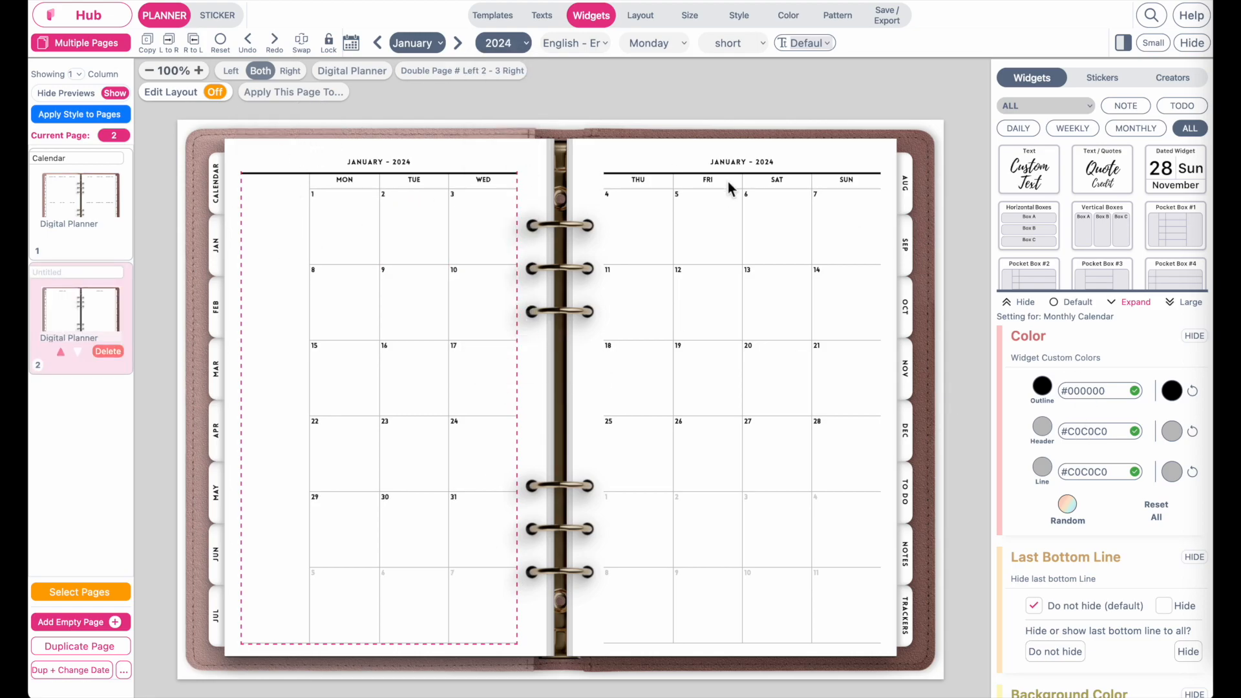
click(713, 65)
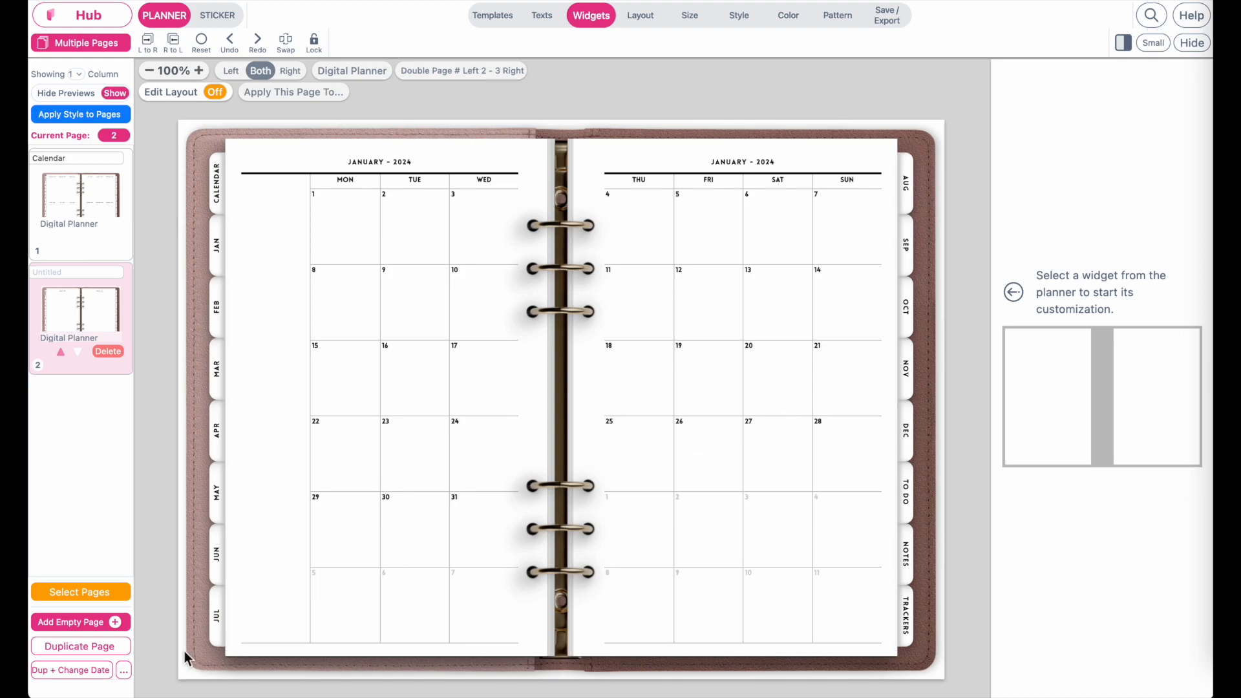
Step: Duplicate the January page once with its date advanced, and delete the resulting February page
key(super+plus)
key(super+minus)
key(super+minus)
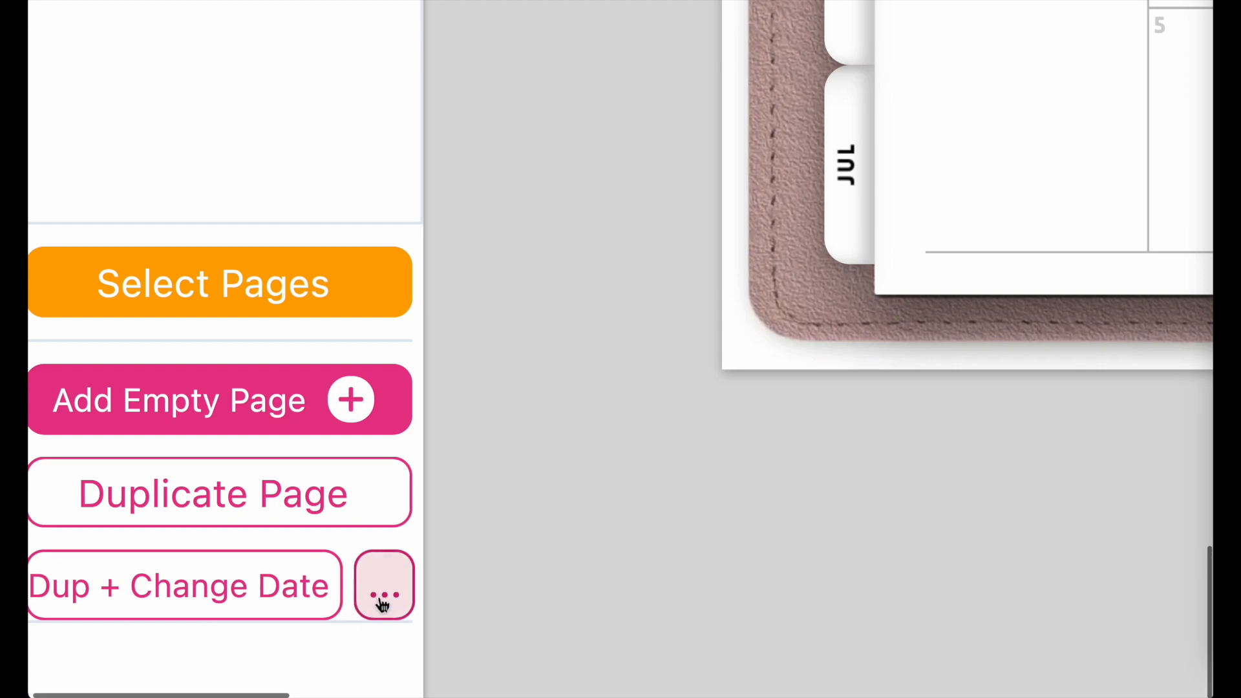
scroll(203, 570, down, 10)
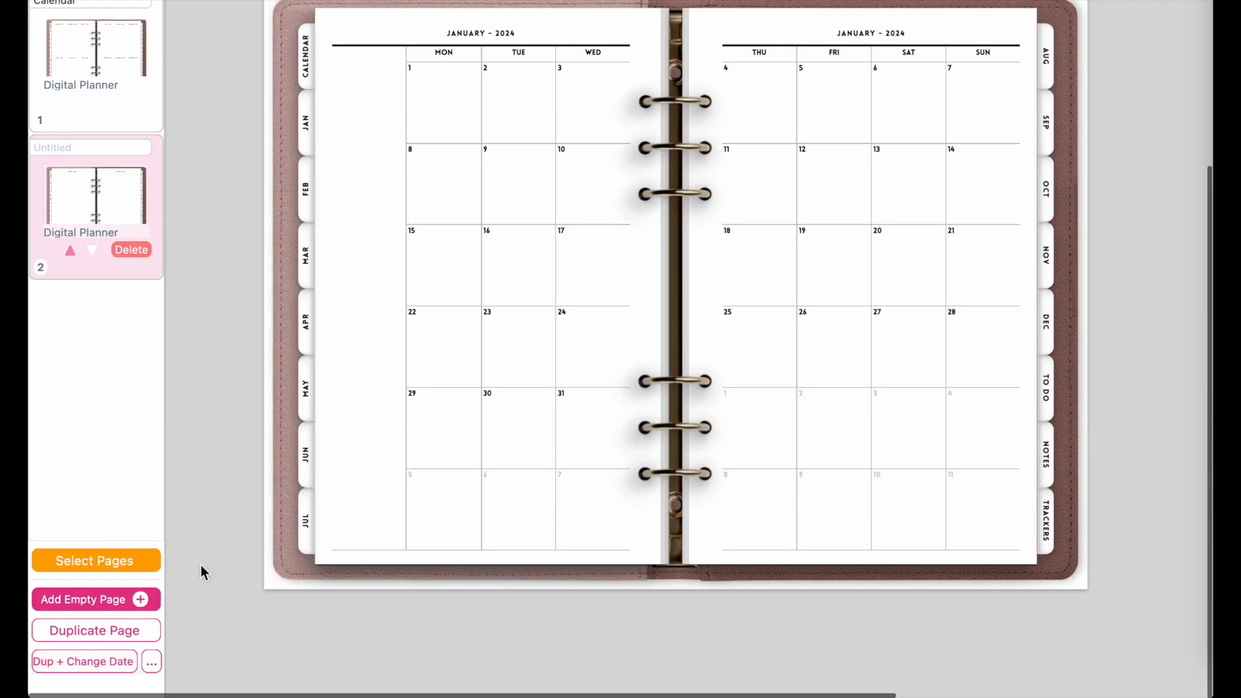
scroll(471, 456, up, 5)
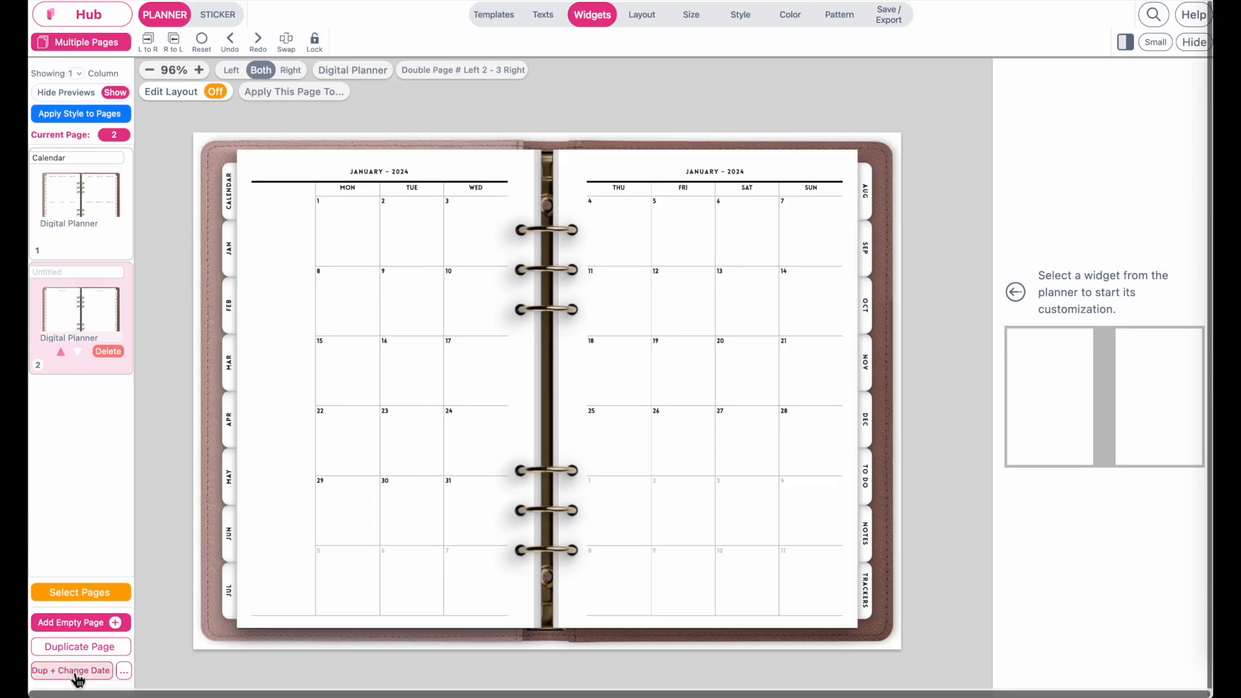
click(75, 671)
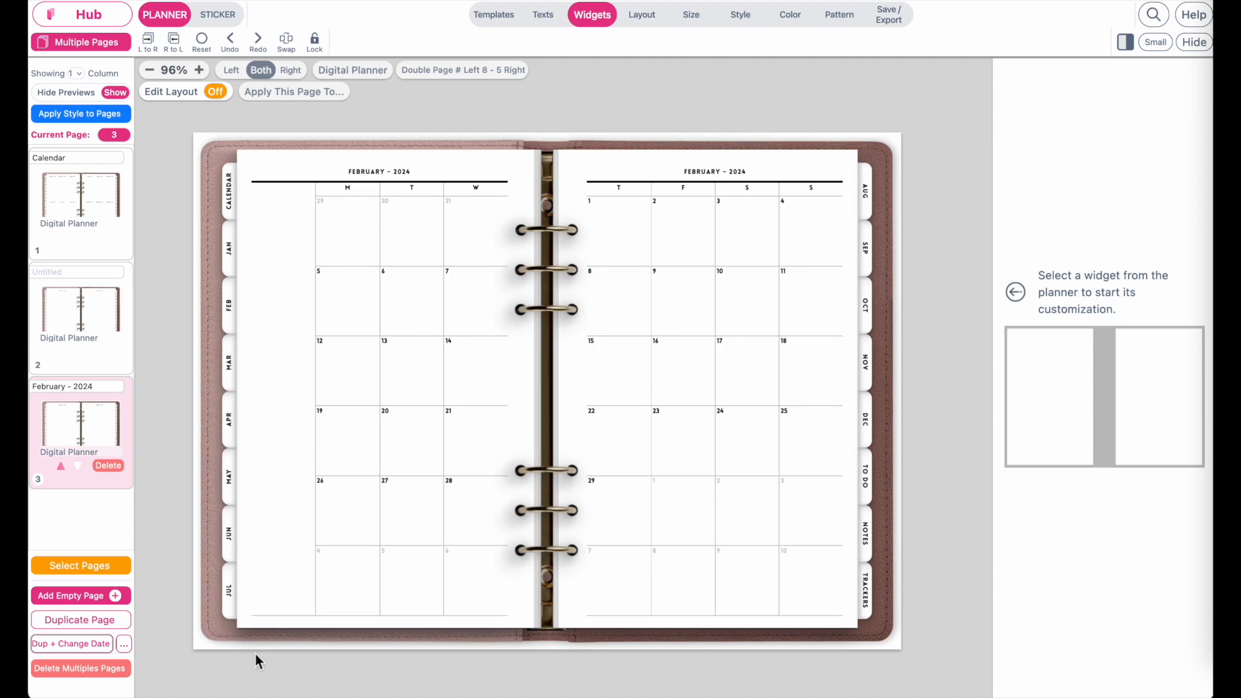
click(109, 466)
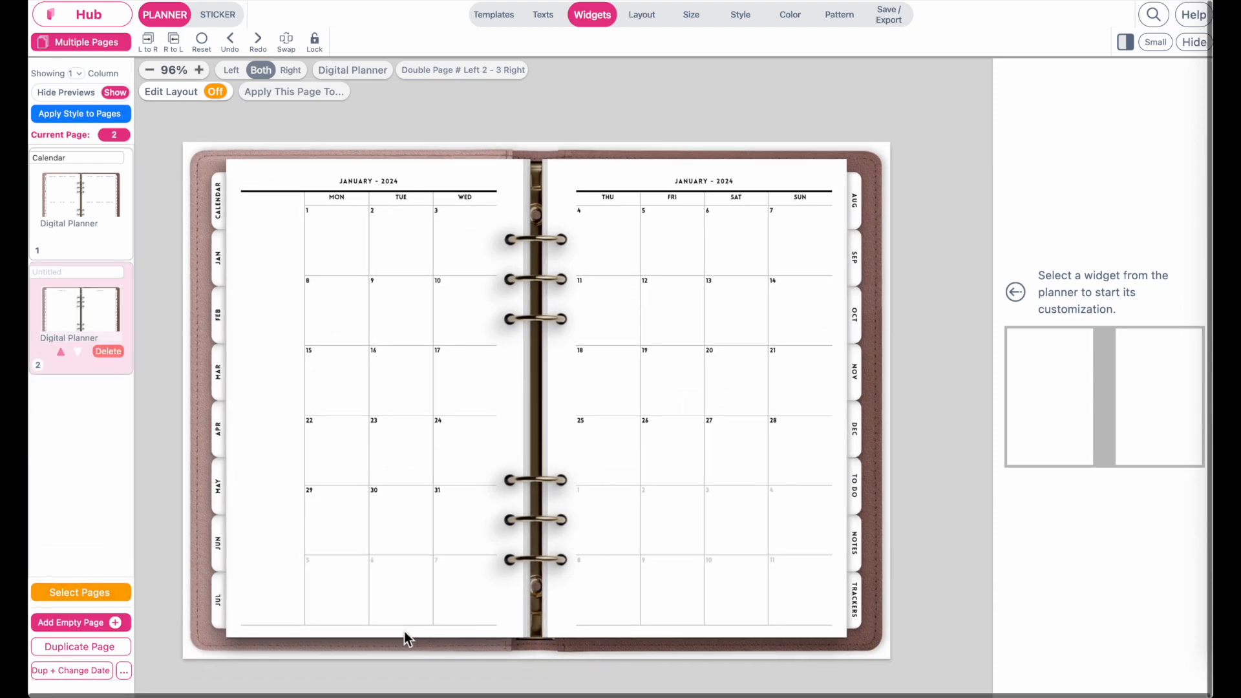
Step: Duplicate the January page with changing dates 11 times, using a 1-second wait between copies
click(124, 674)
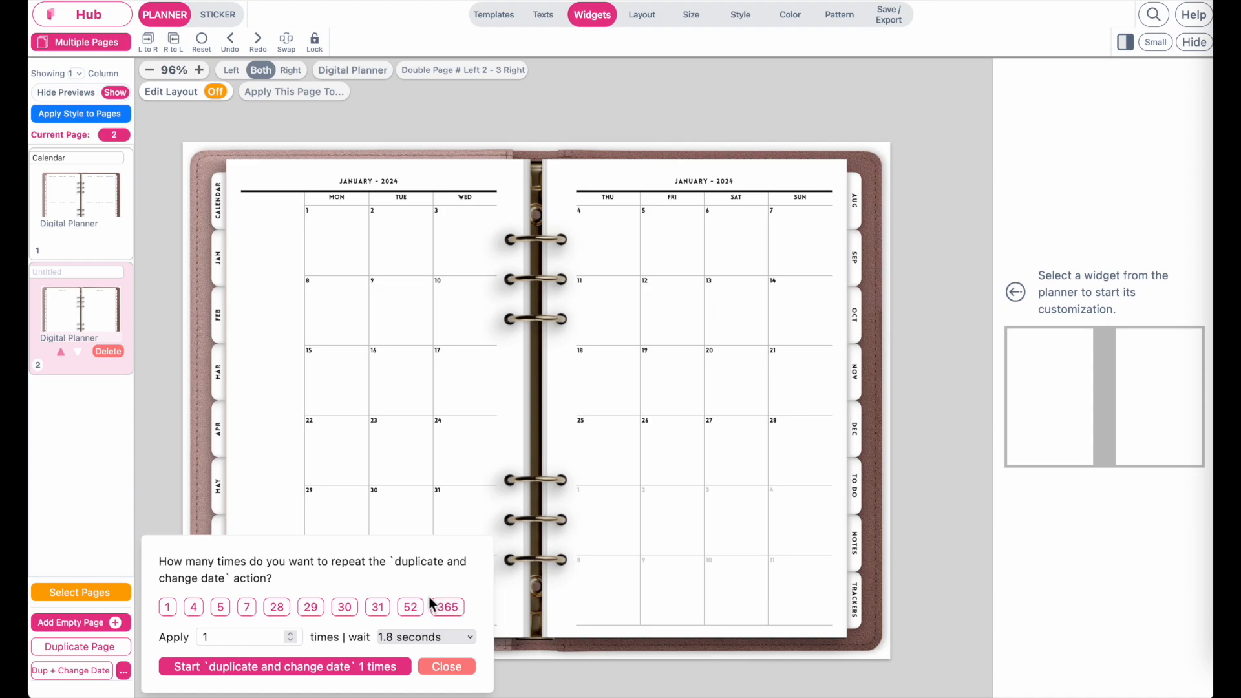
click(217, 639)
text(1)
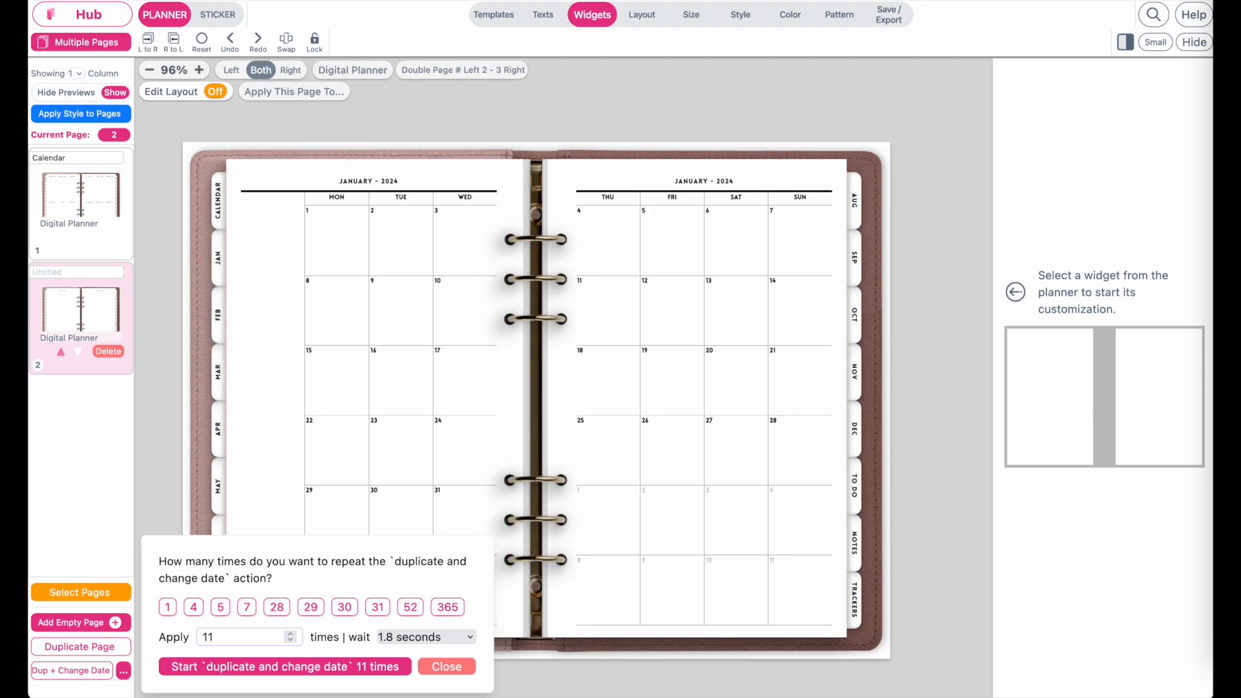
click(433, 638)
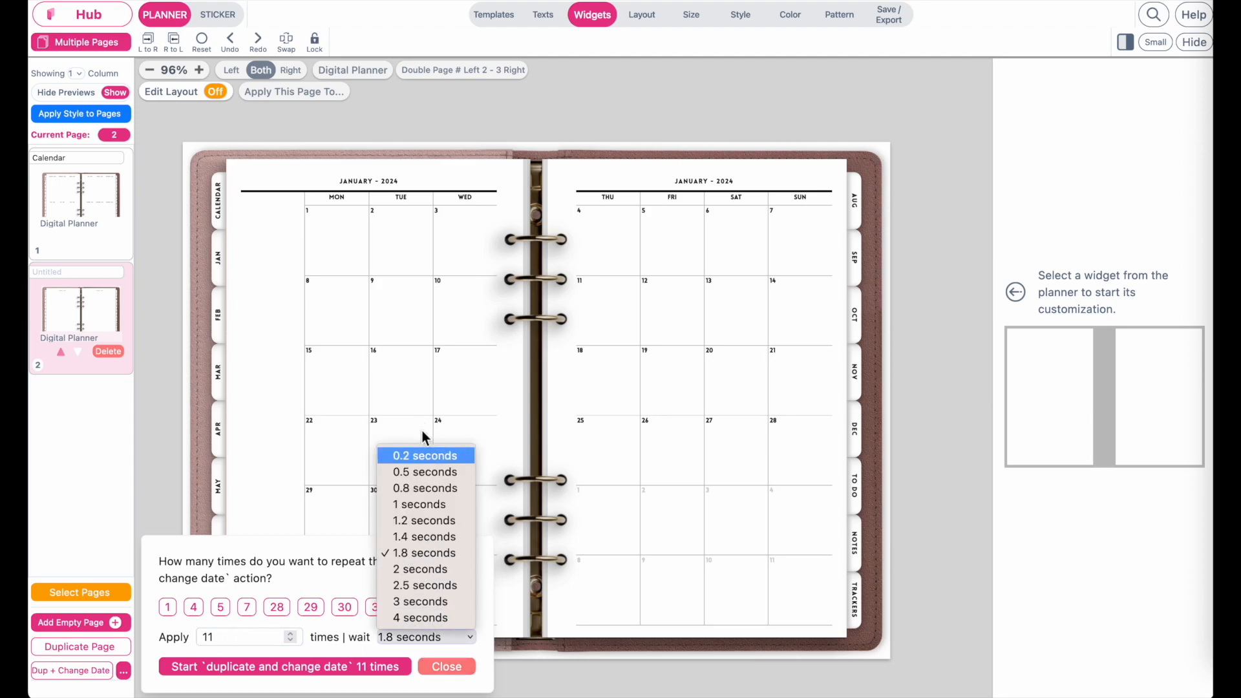
click(416, 510)
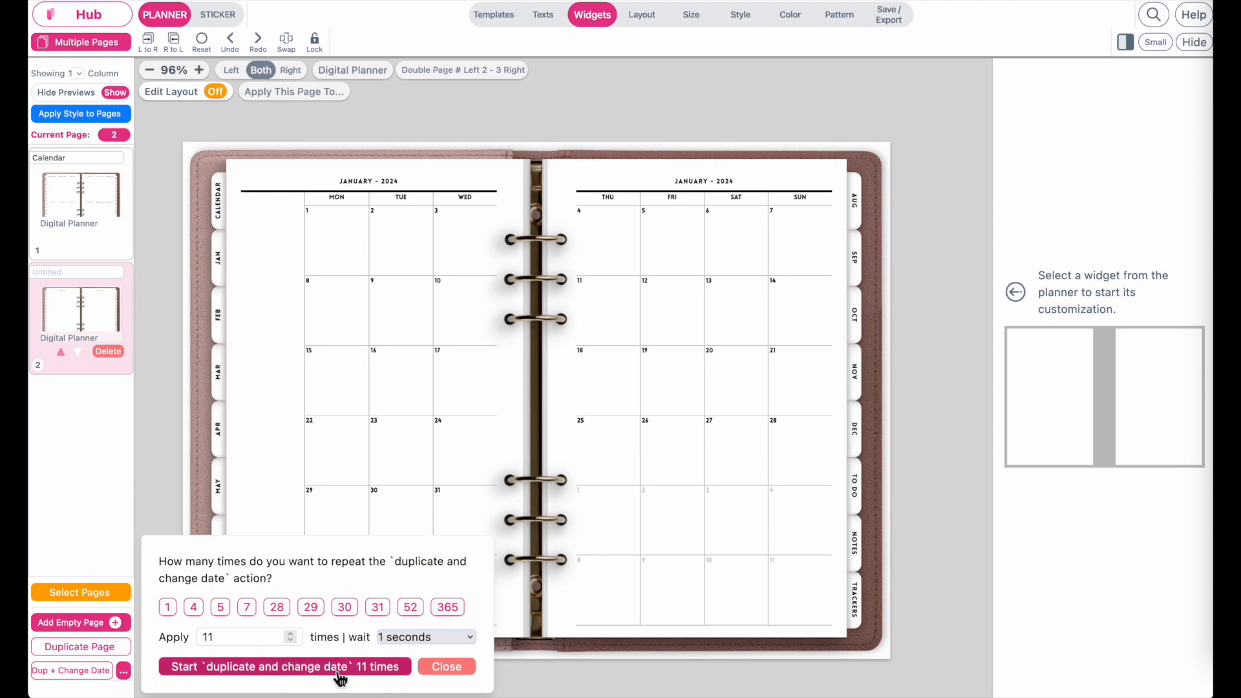
click(349, 675)
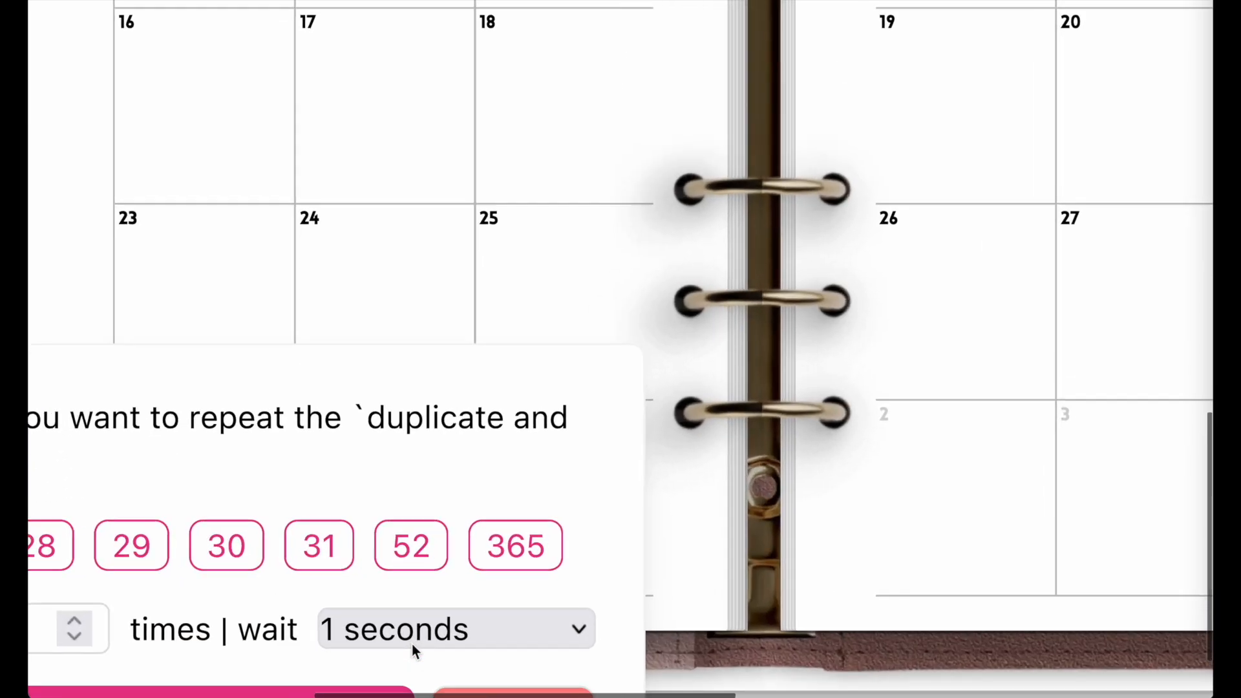
Step: Repeat the duplicate and change date action 11 times from the December 2024 page with a 0.2-second wait
click(394, 637)
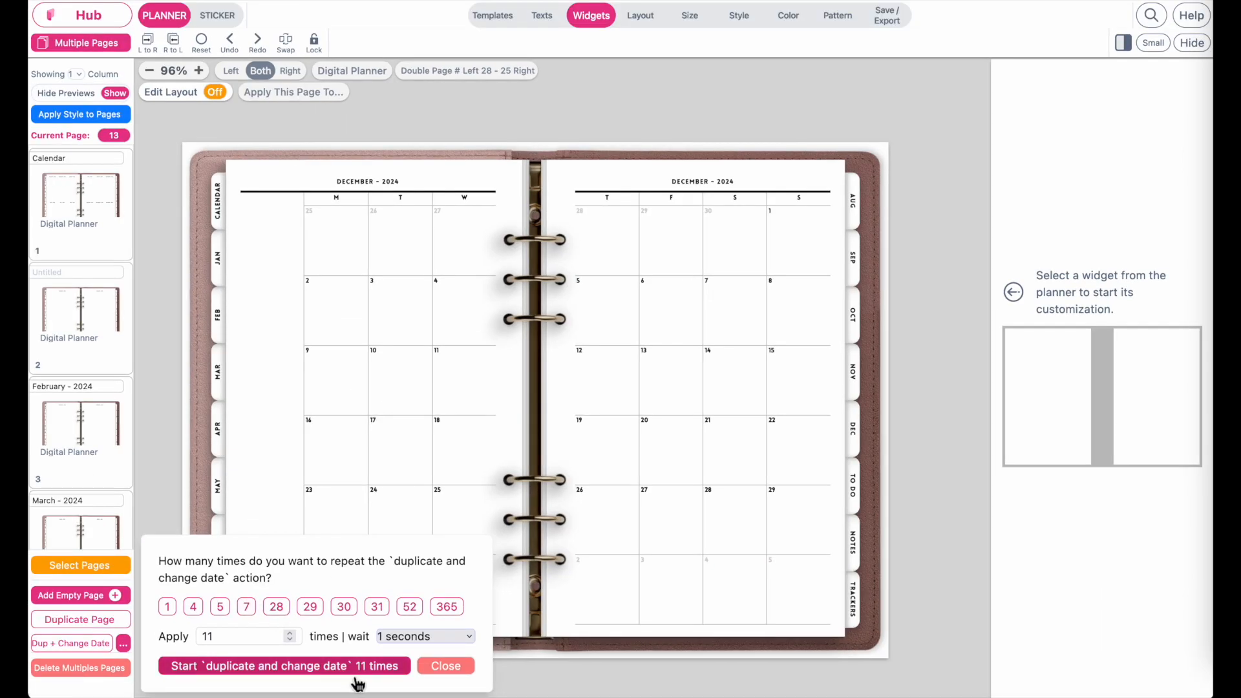
click(423, 639)
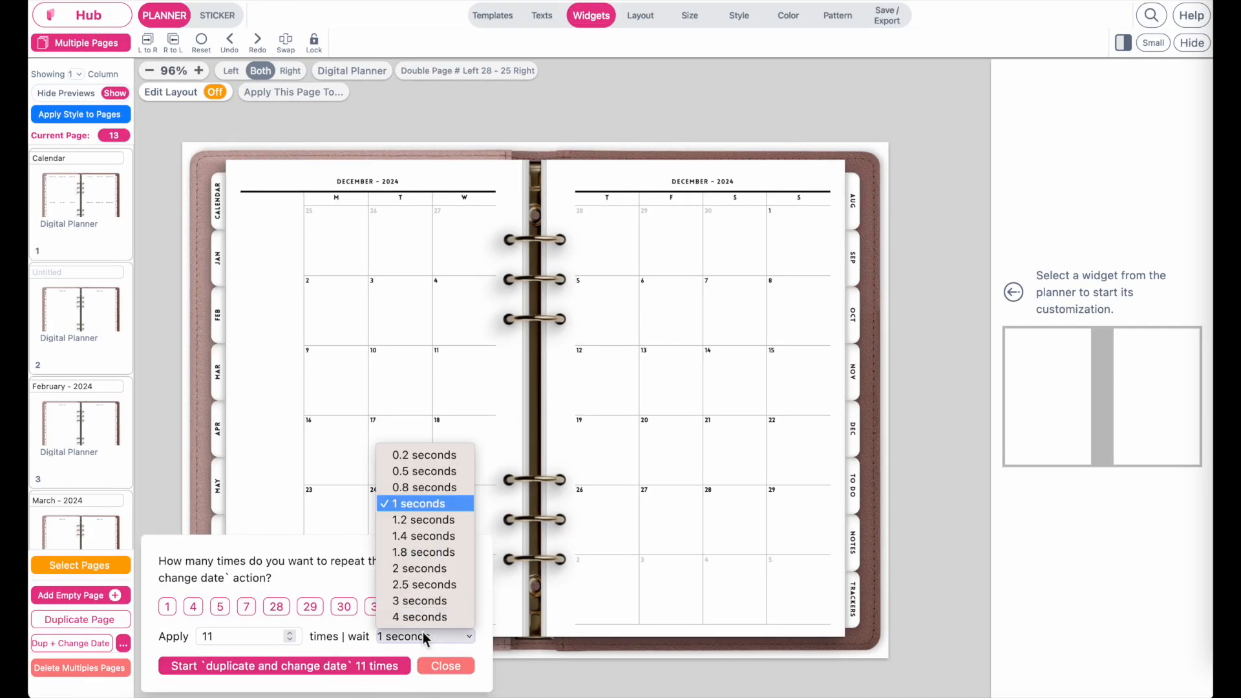
click(424, 455)
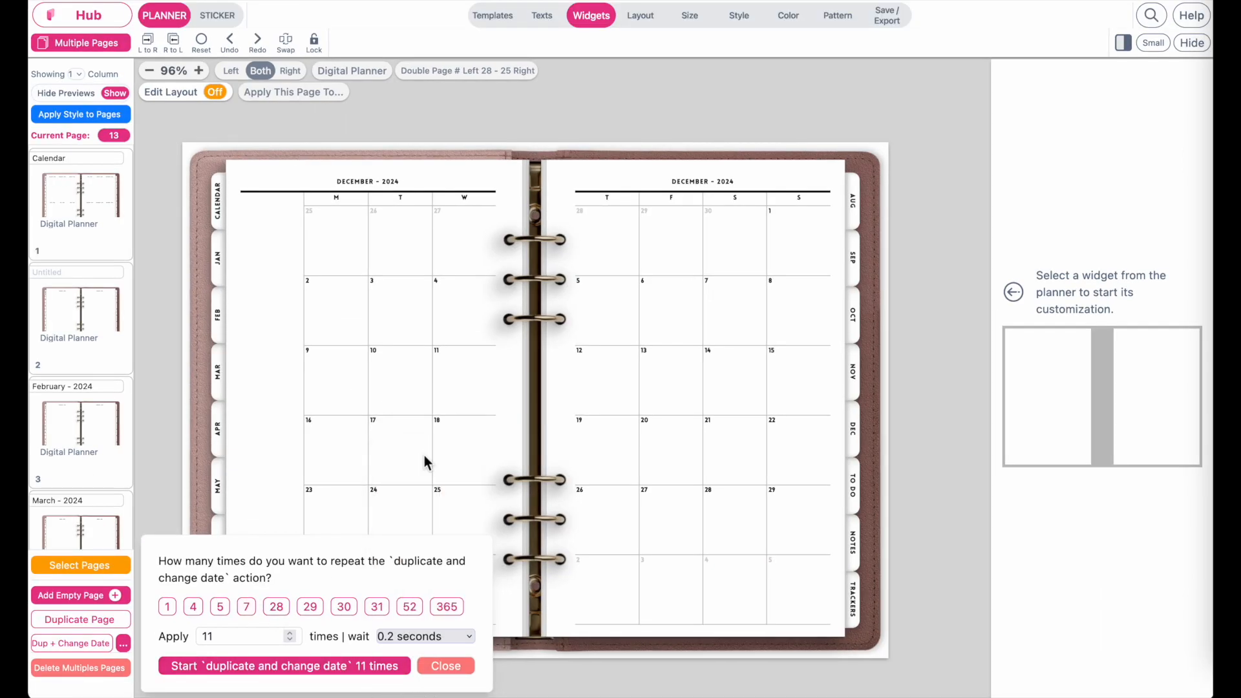
click(366, 670)
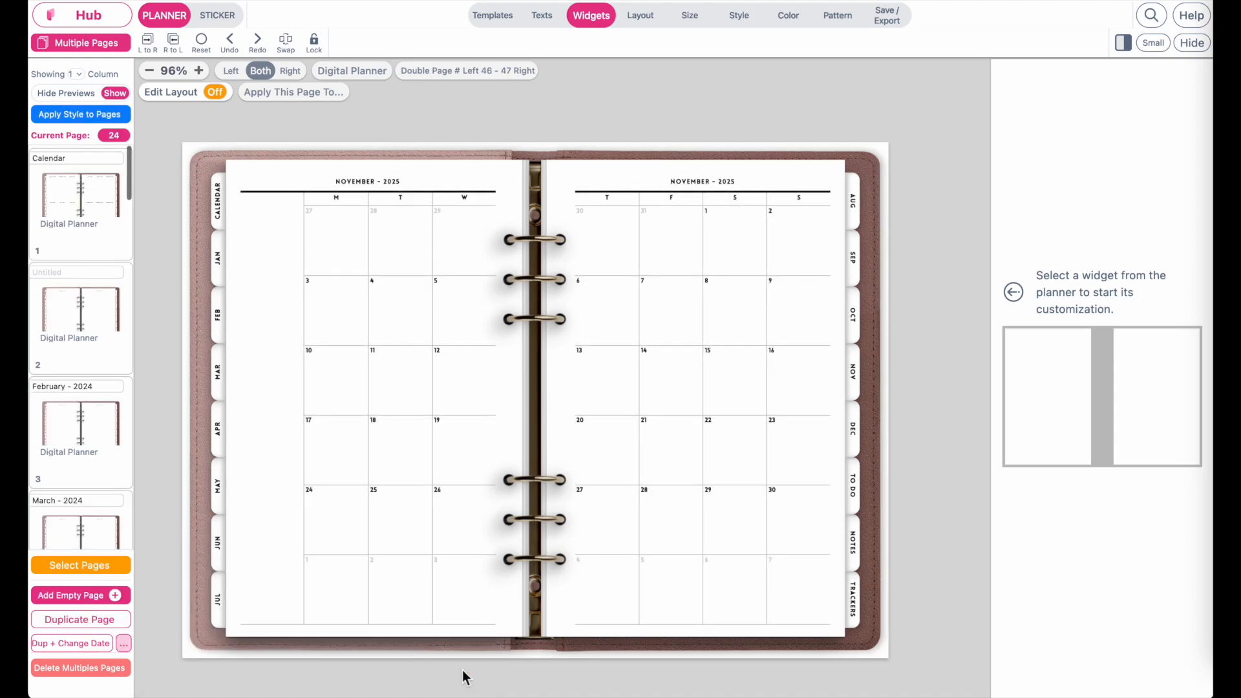
Step: Start the duplicate and change date action for 11 repeats with a 4-second wait, and stop it early
click(122, 643)
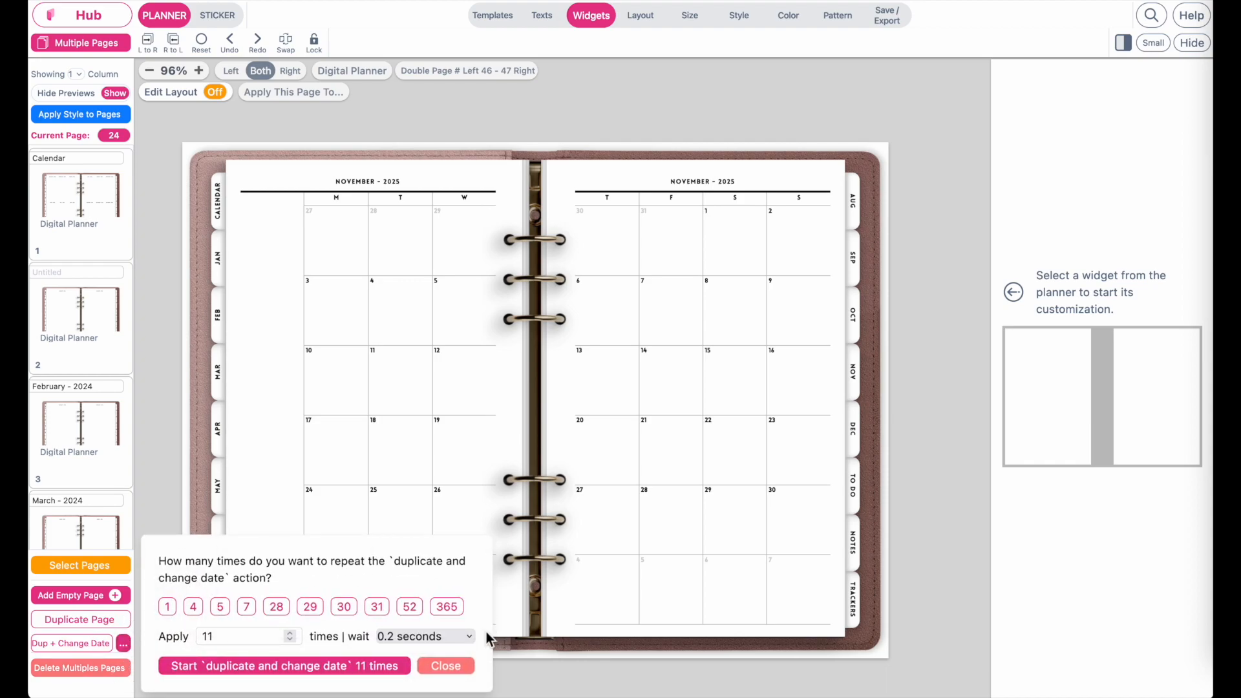
click(446, 641)
click(419, 619)
click(260, 671)
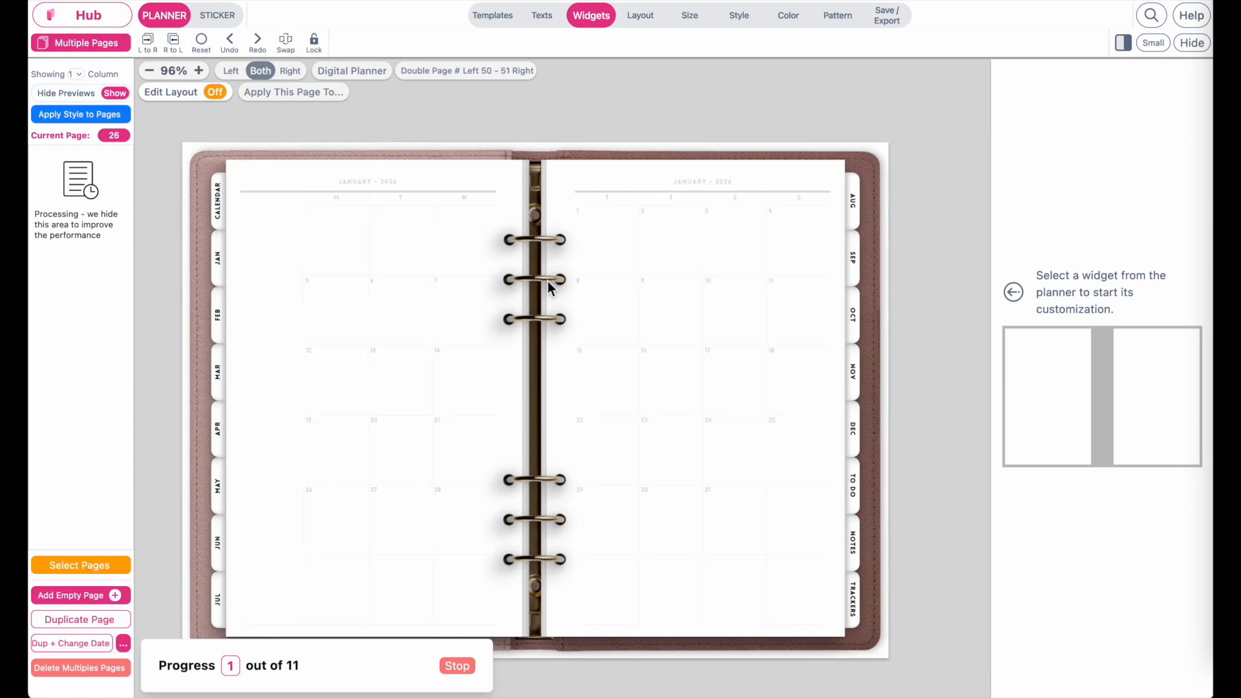
click(457, 666)
Step: Set the wait between copies to 2 seconds for the duplicate and change date action
click(451, 637)
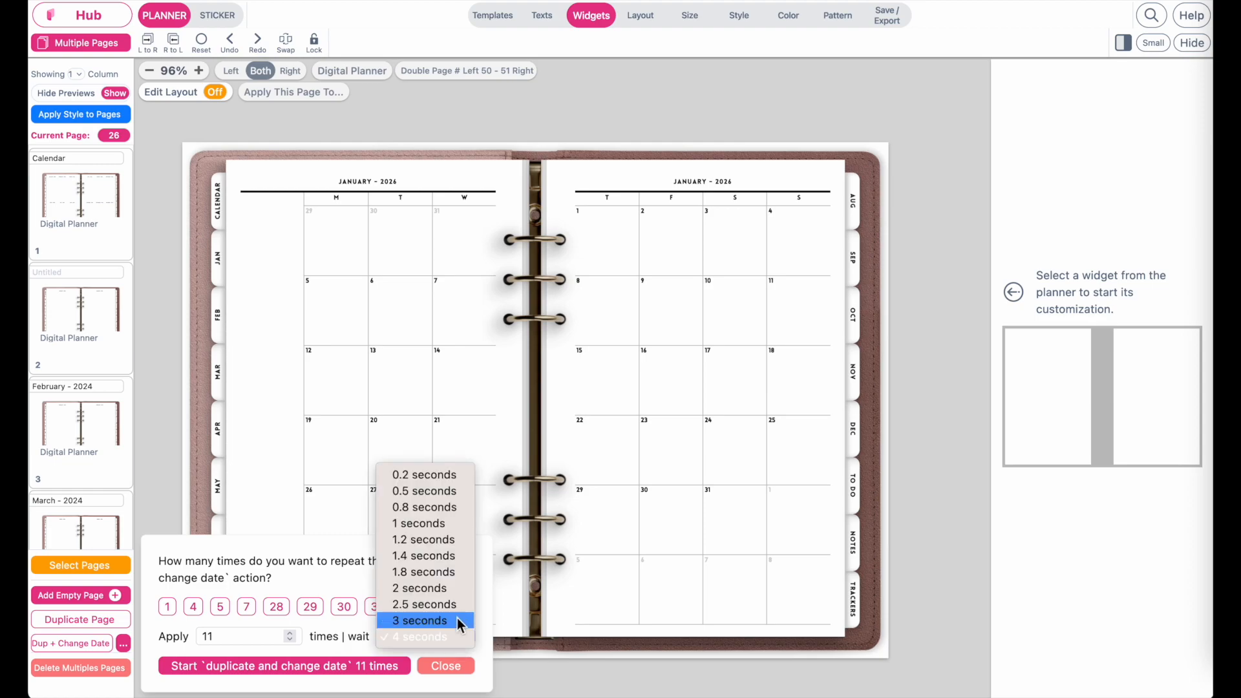
click(342, 640)
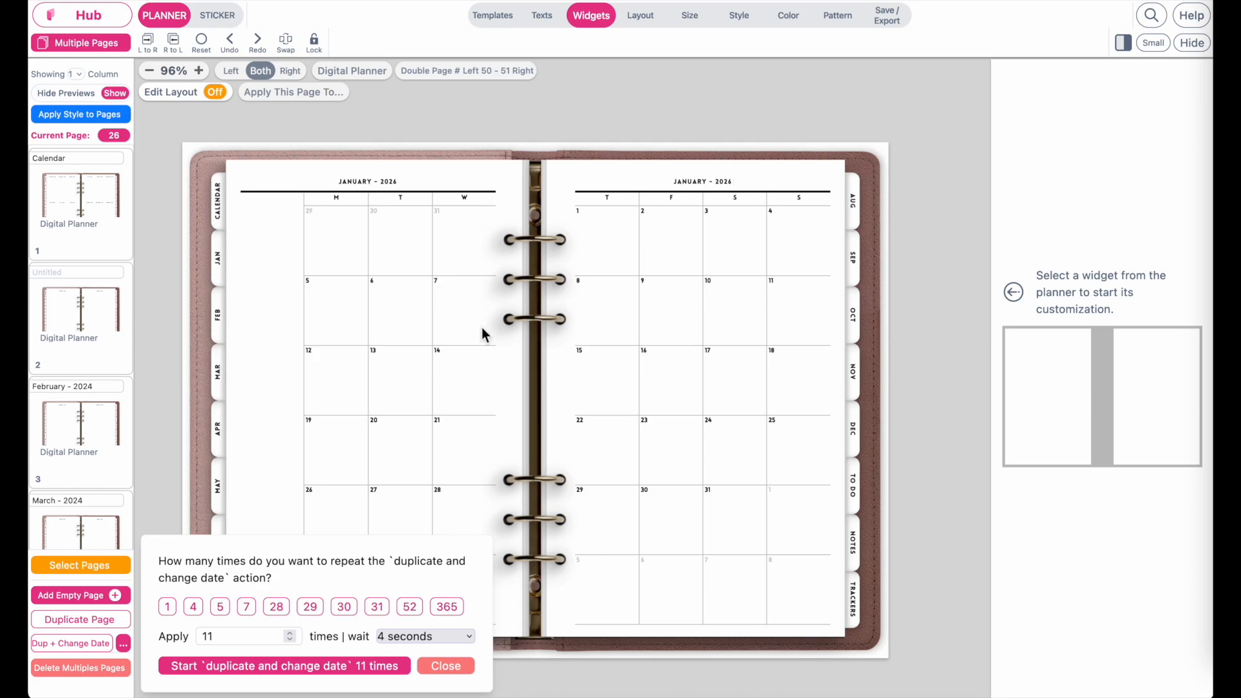
click(418, 637)
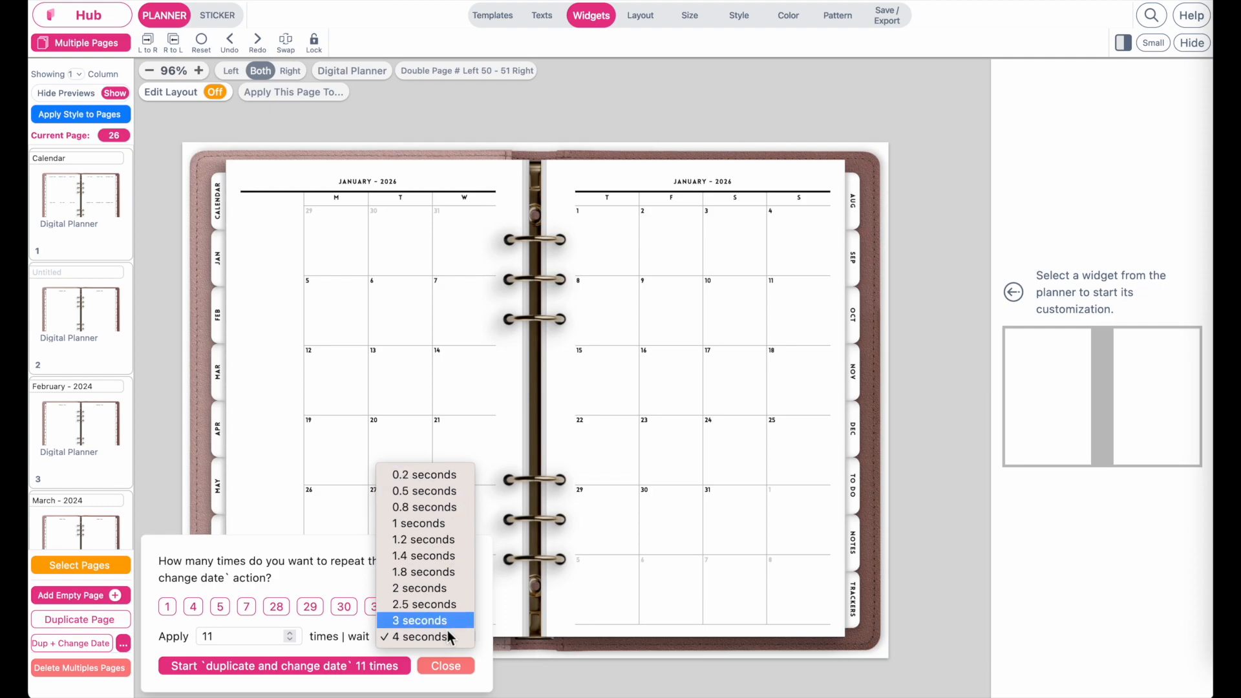
click(431, 589)
click(424, 636)
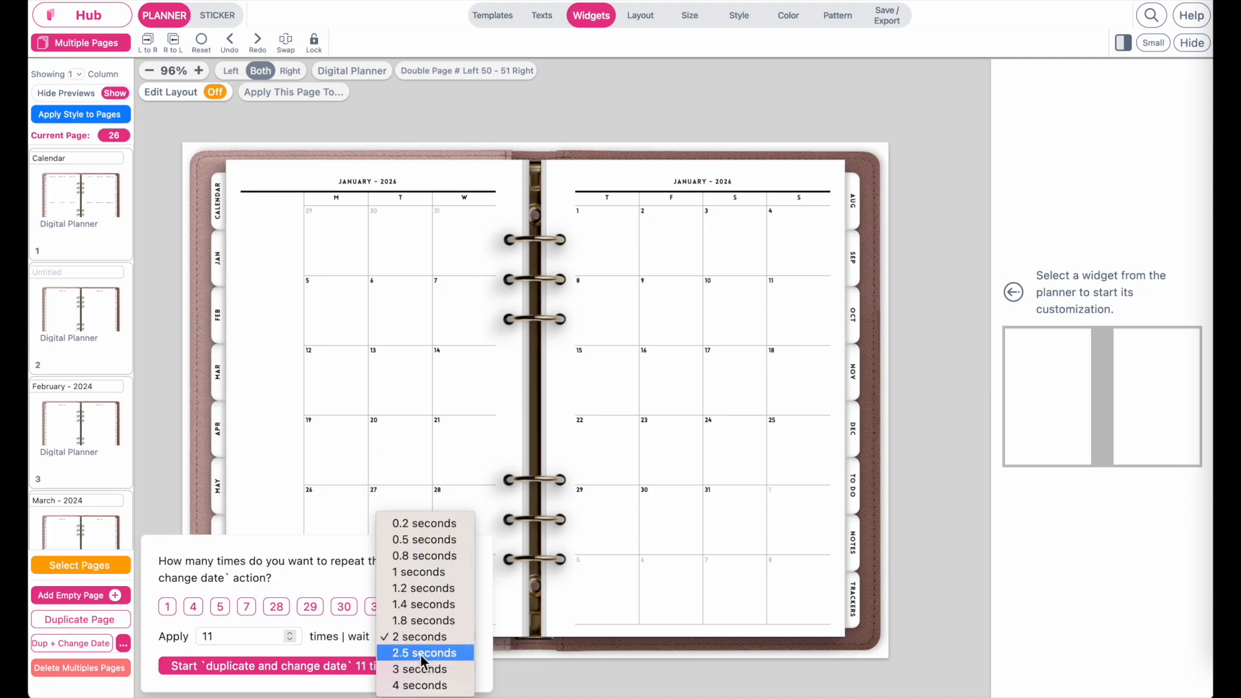
click(352, 638)
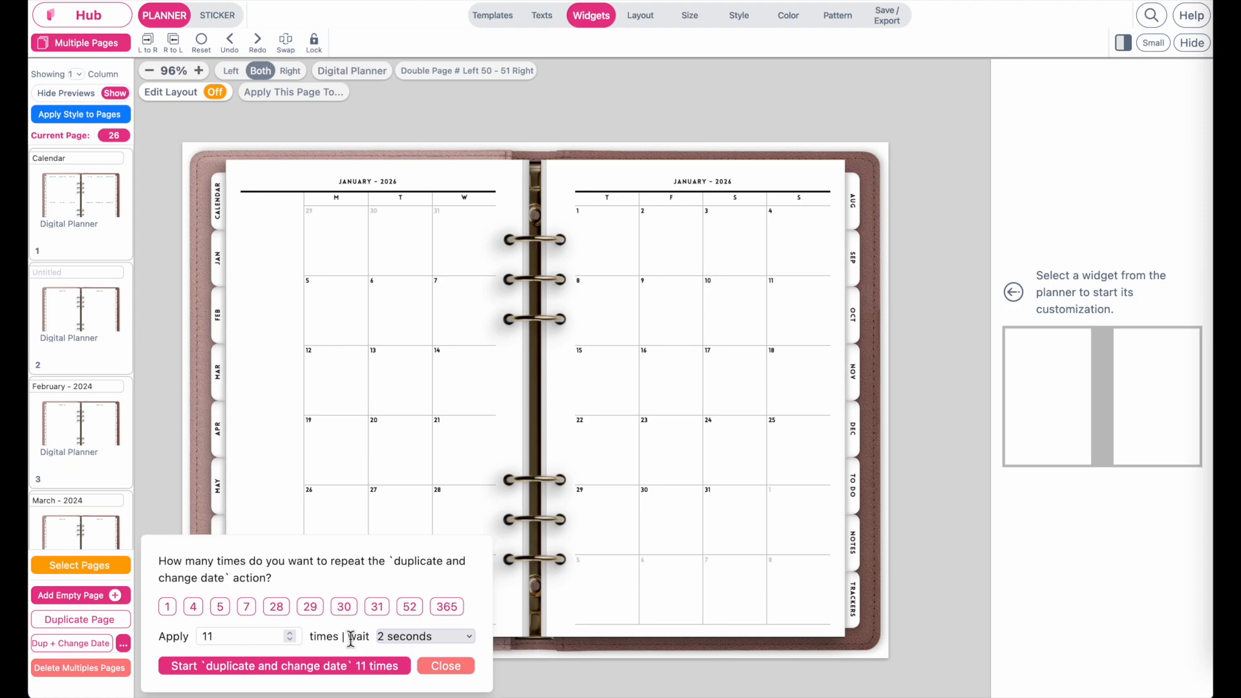
Step: Set the wait between duplicated copies to 0.2 seconds, keeping 11 repeats
click(388, 635)
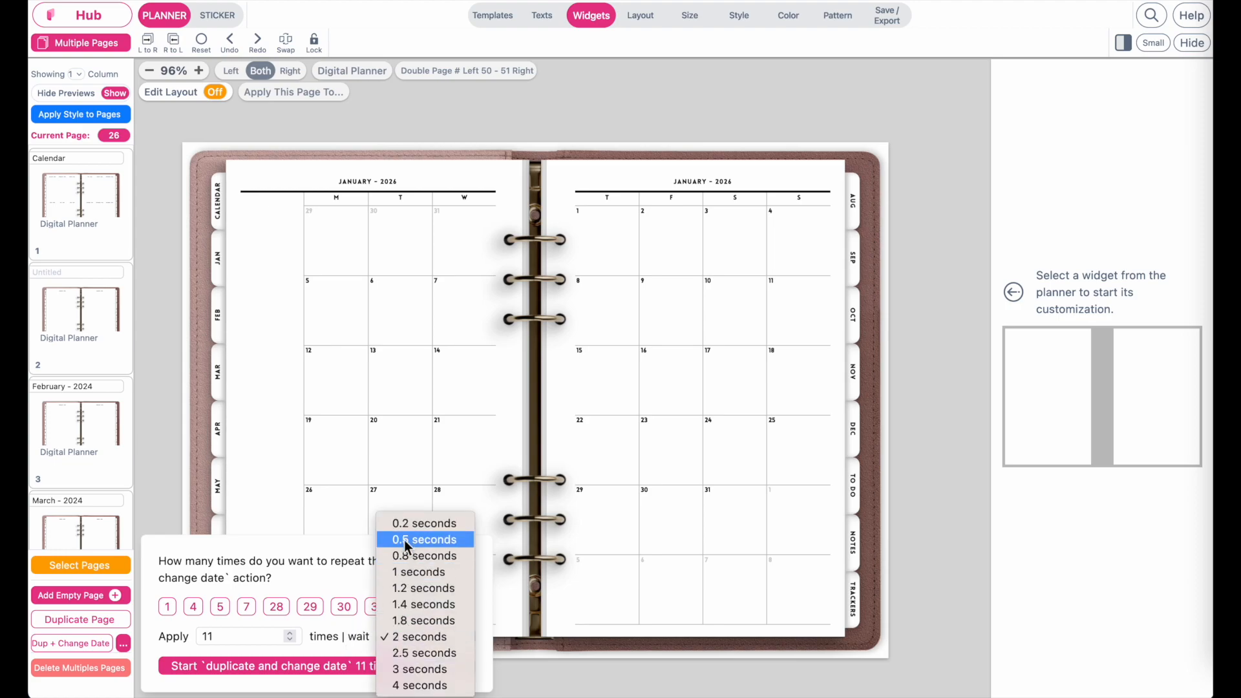
click(328, 638)
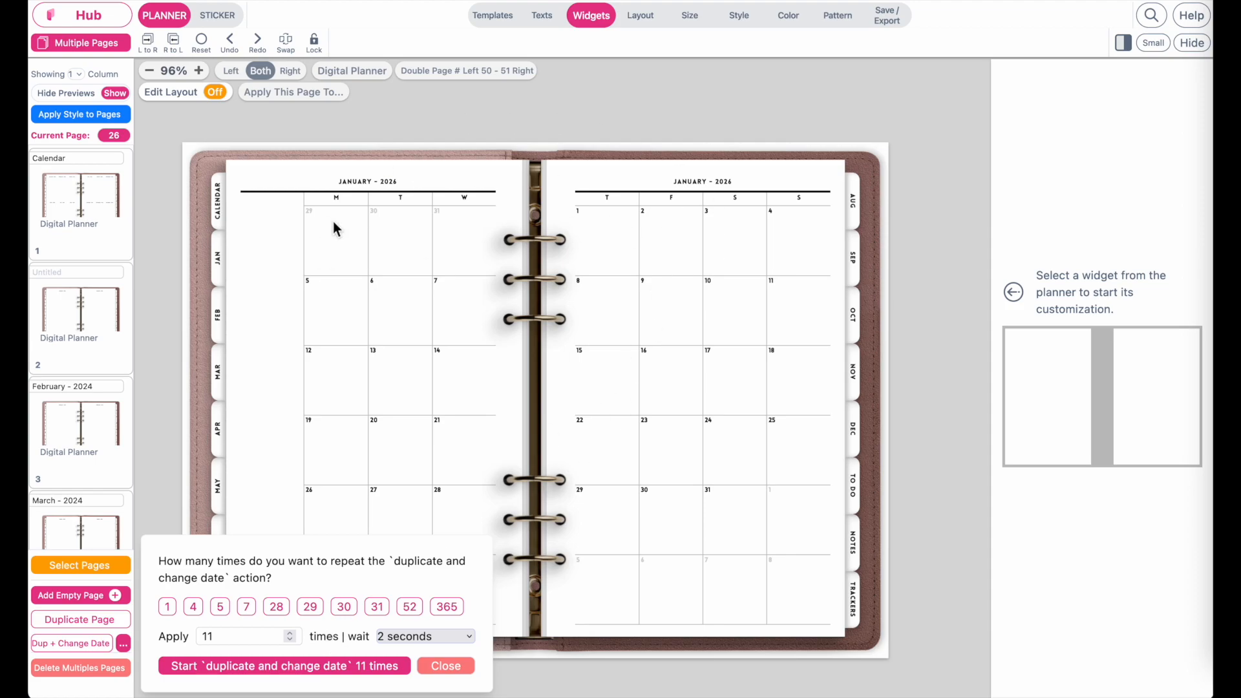
click(408, 642)
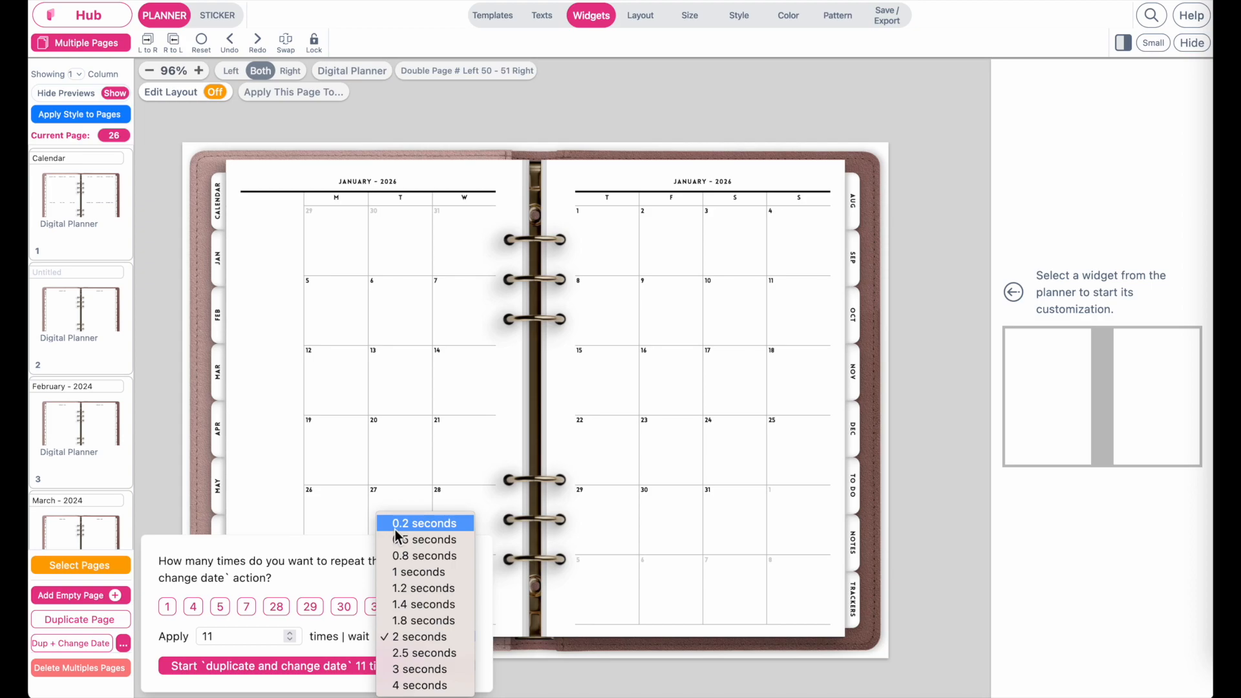
click(437, 525)
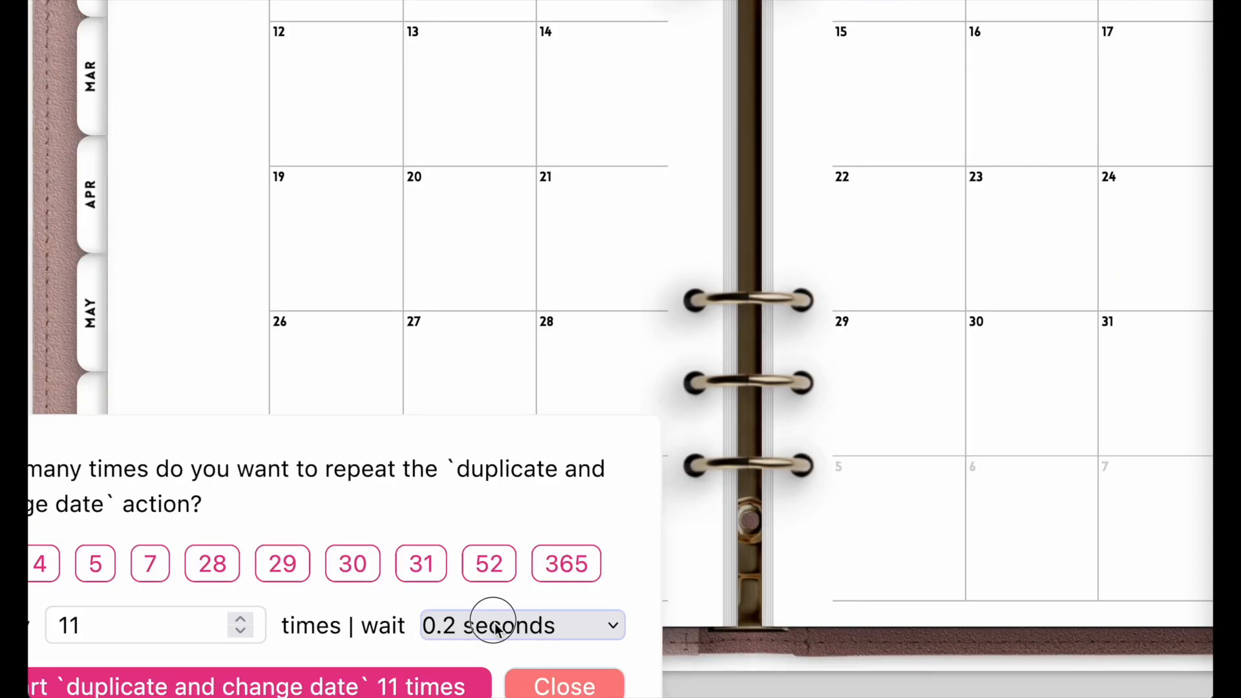
click(413, 637)
click(361, 615)
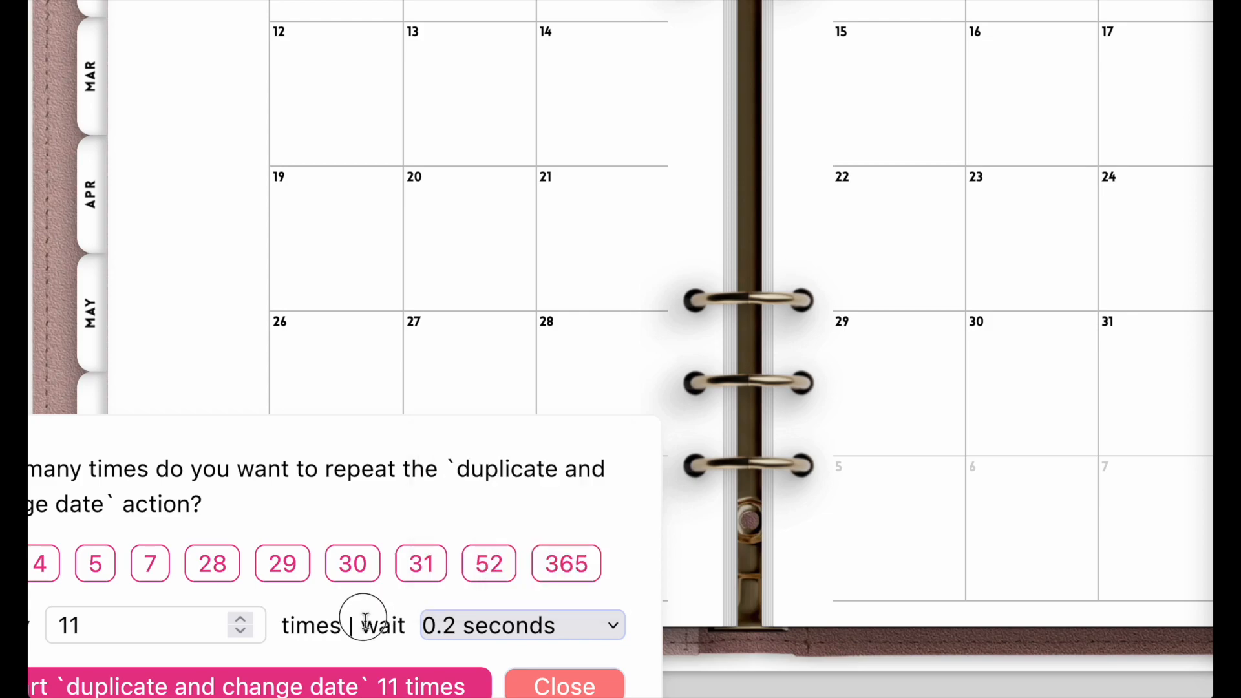
drag(285, 628, 330, 636)
click(459, 637)
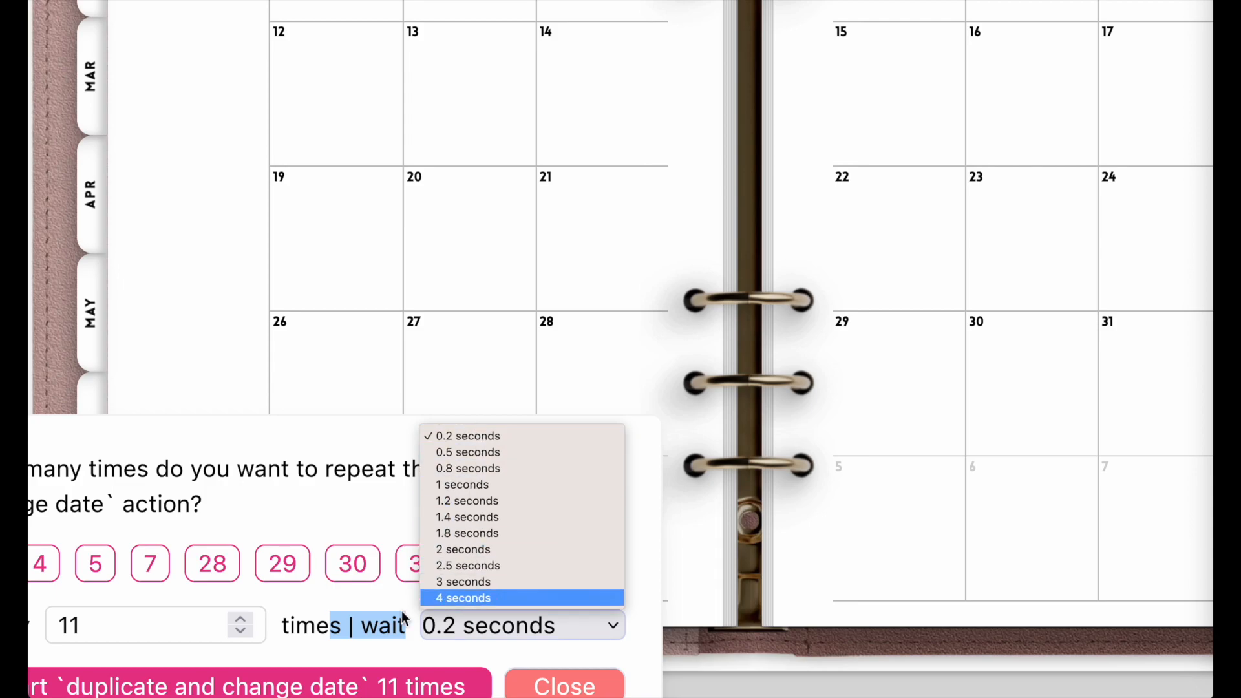
click(353, 617)
click(319, 626)
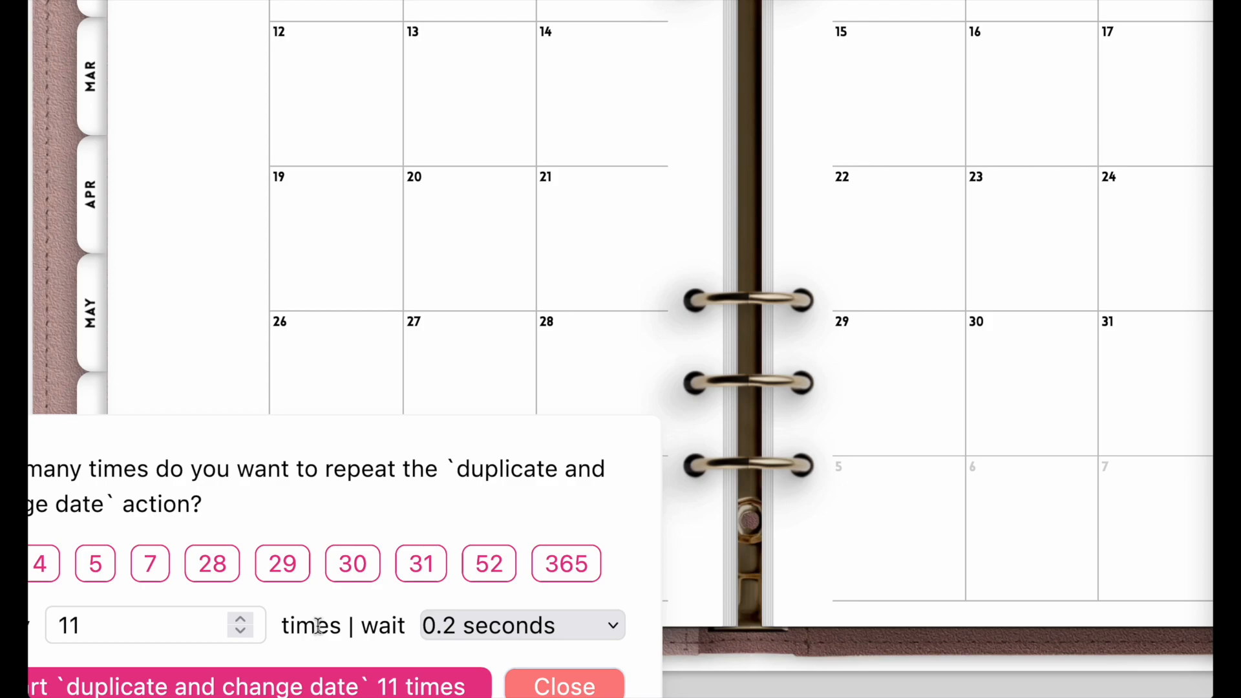
click(511, 626)
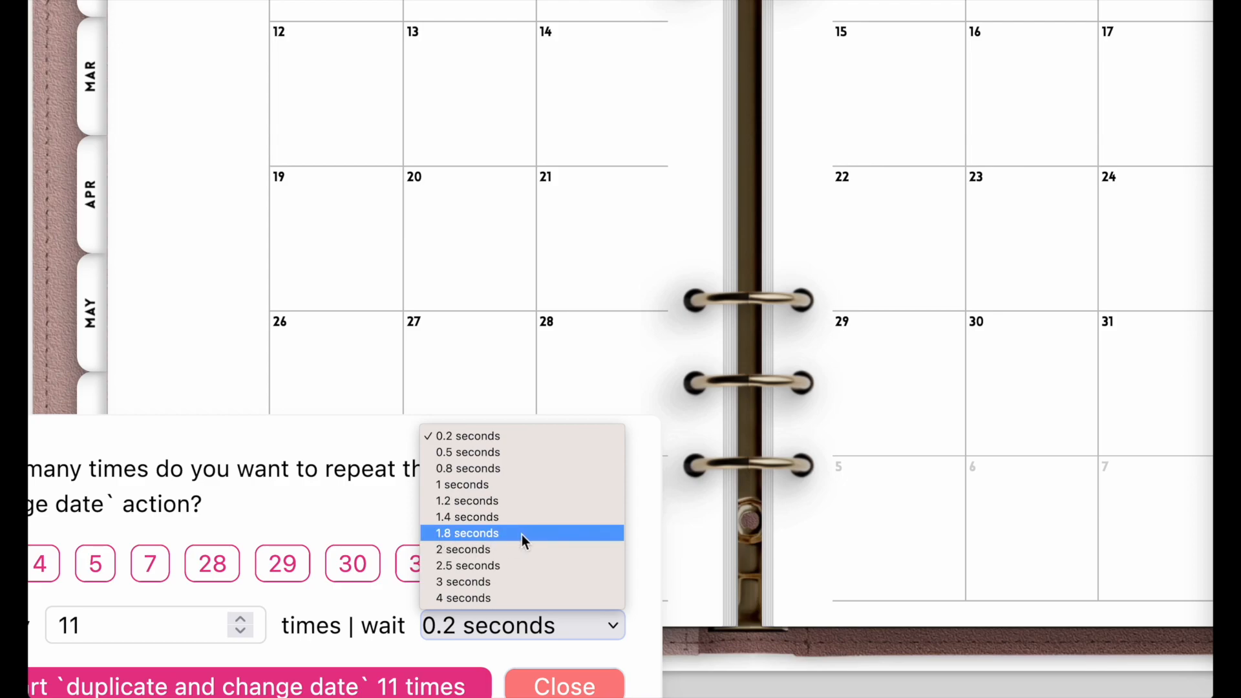
click(337, 641)
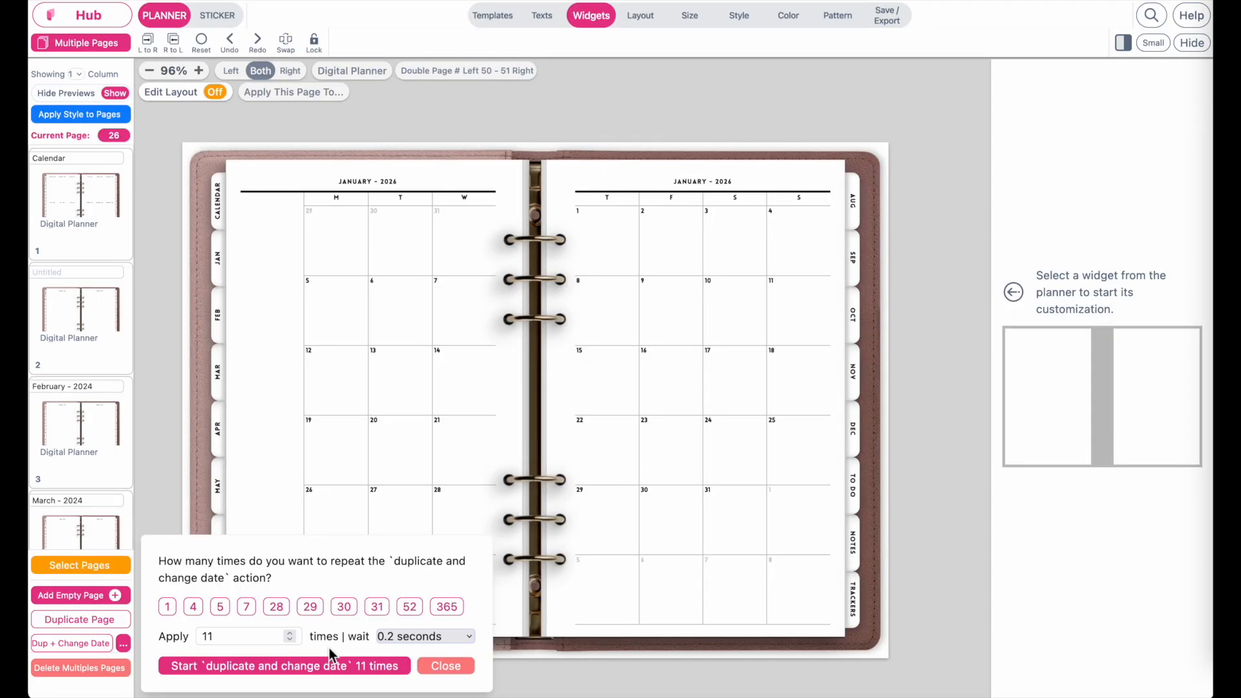
click(395, 638)
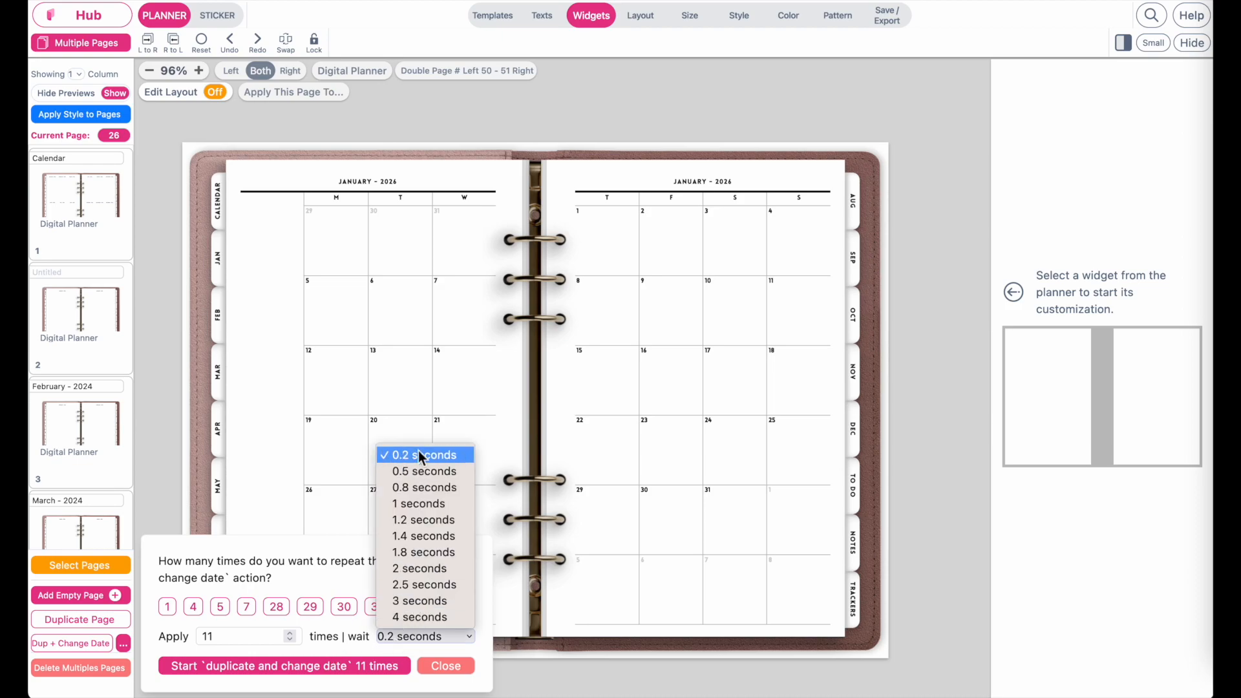
click(347, 646)
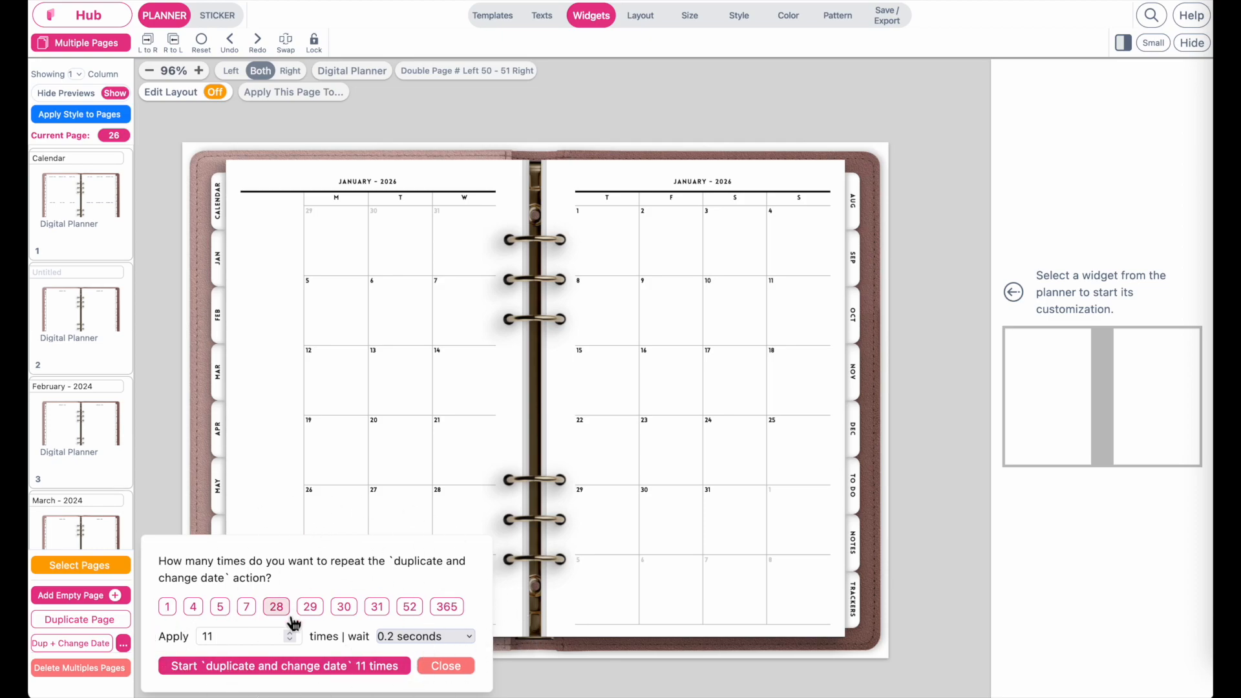
Step: Close the repeat settings and delete planner pages 3 (February - 2024) through 26 (January - 2026)
click(445, 667)
click(87, 679)
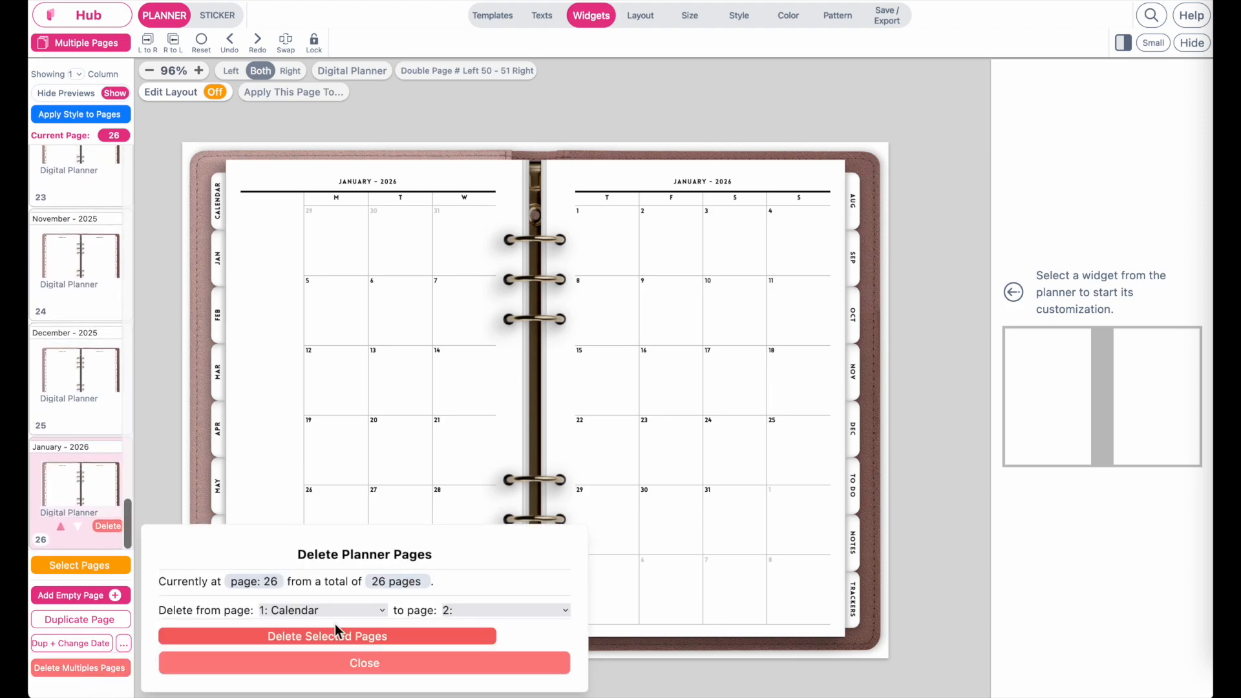
click(333, 611)
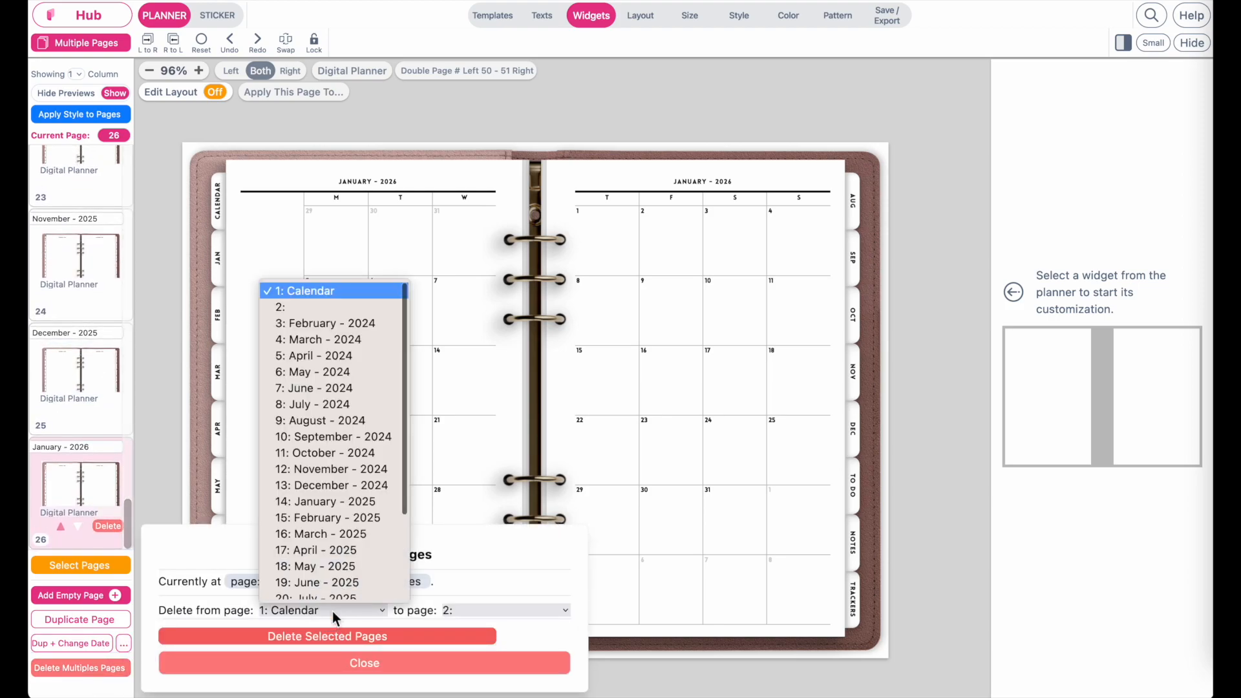
click(323, 323)
click(497, 610)
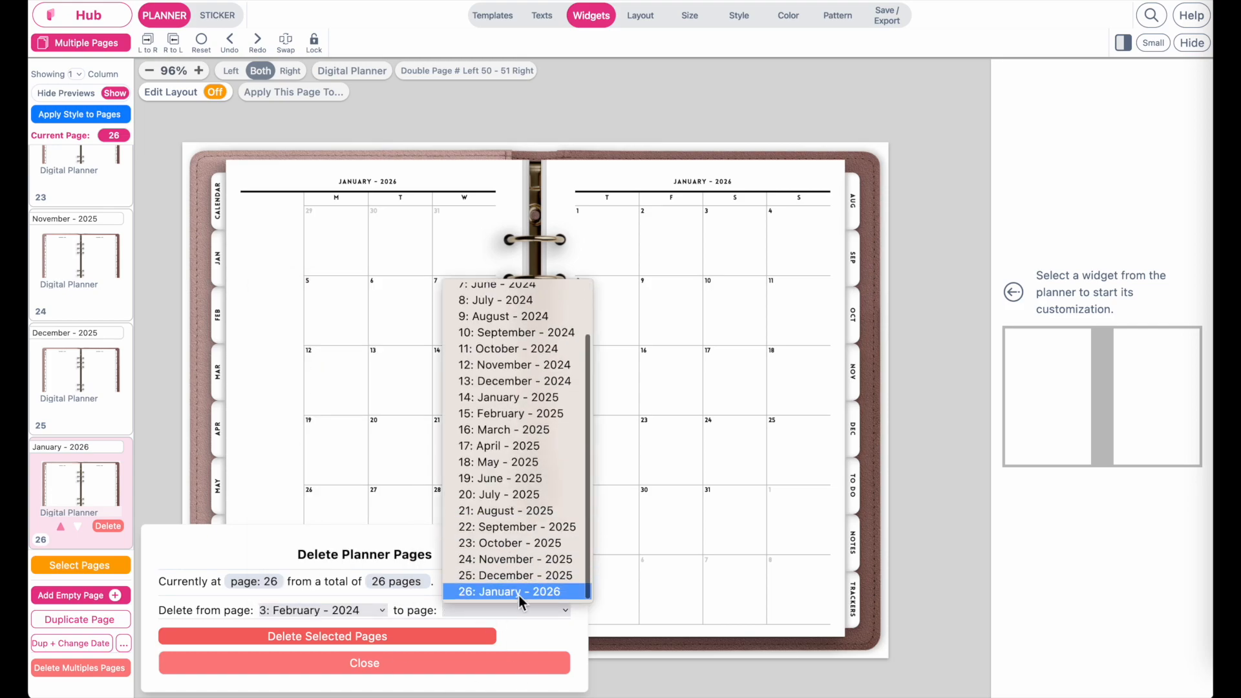
click(518, 592)
click(361, 637)
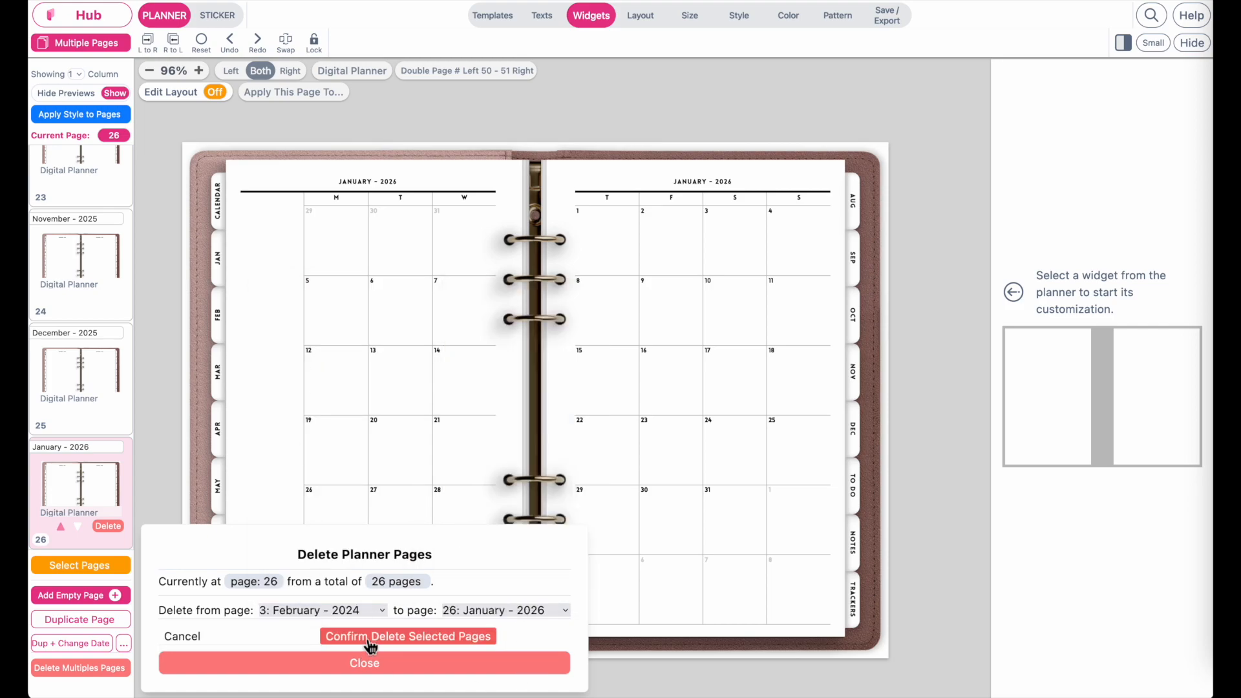
click(367, 637)
Step: Repeat the duplicate and change date action 11 times from the January 2024 page with a 0.2-second wait, and close the repeat settings
click(62, 320)
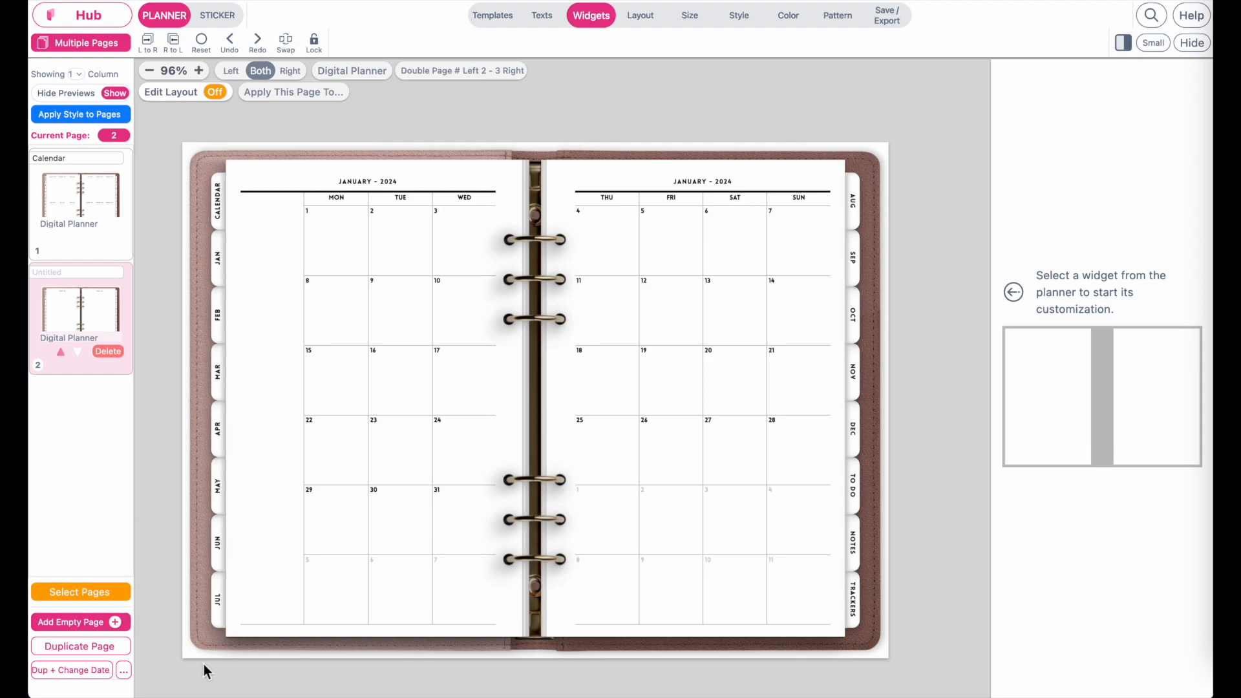
click(123, 672)
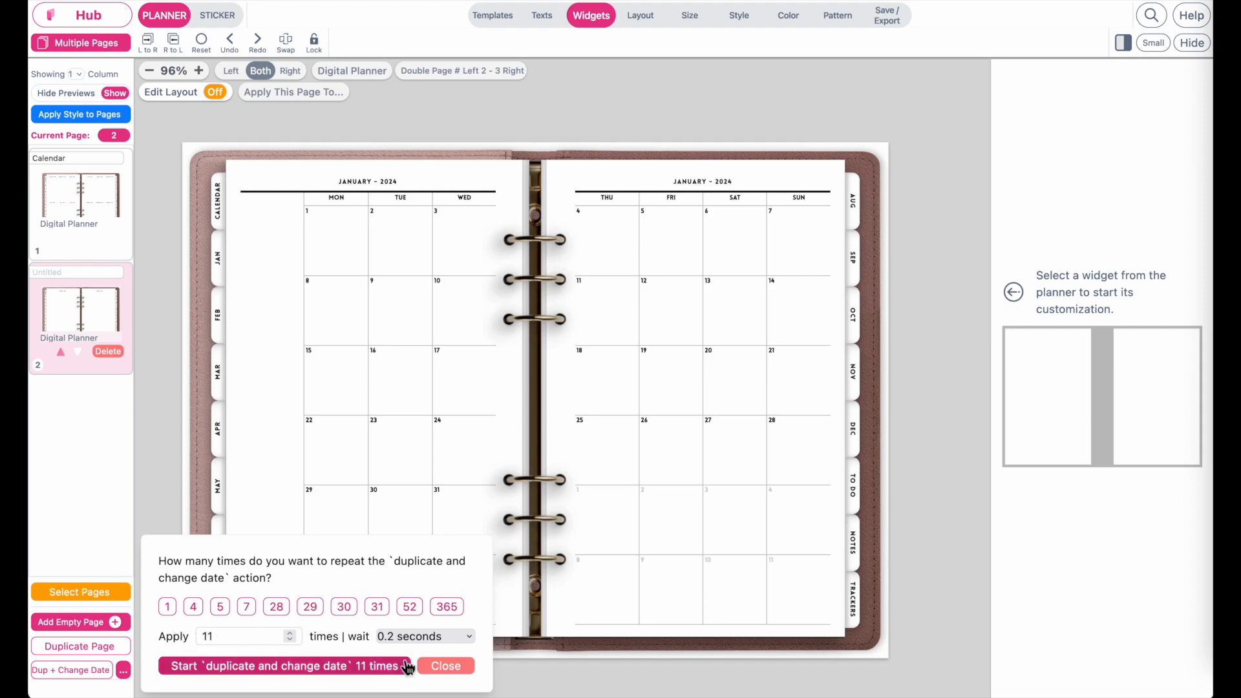
click(413, 636)
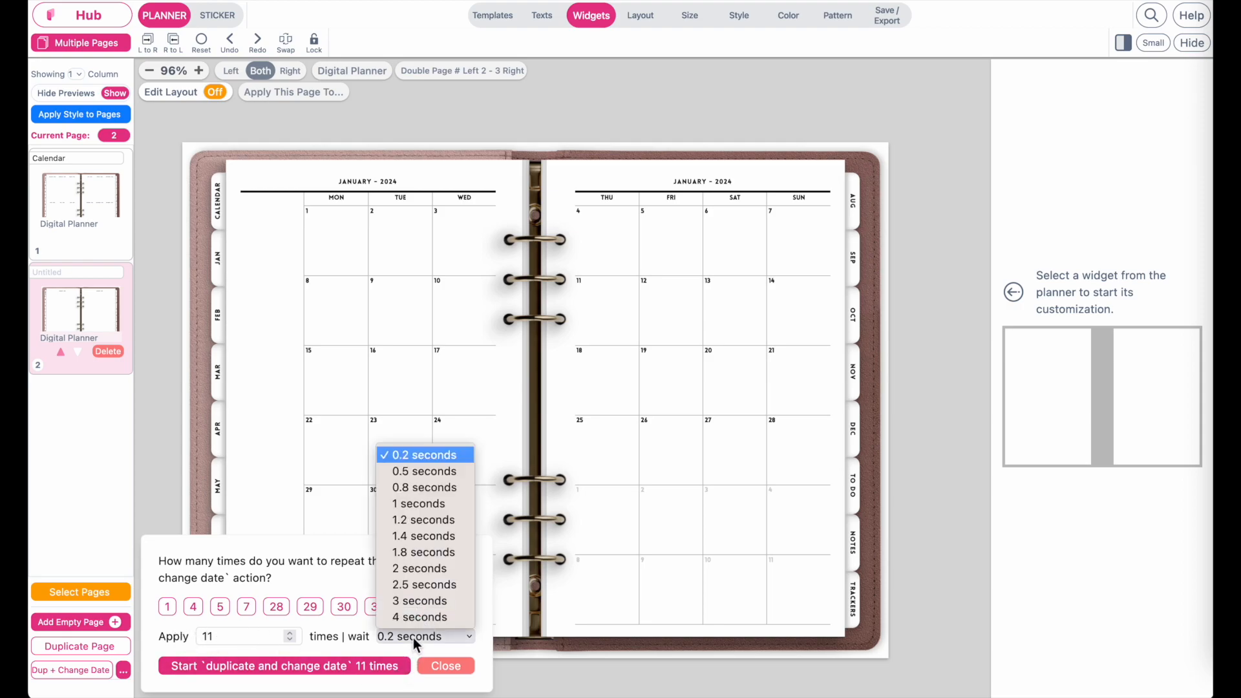
click(322, 659)
click(324, 668)
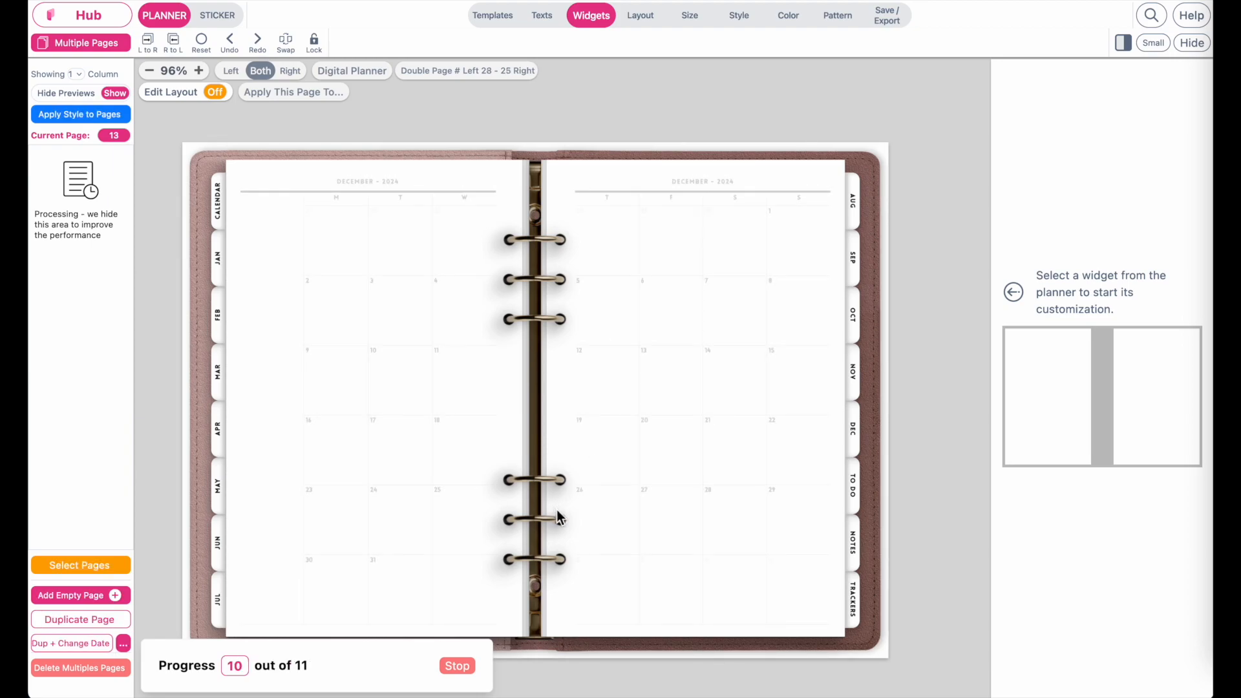
click(435, 668)
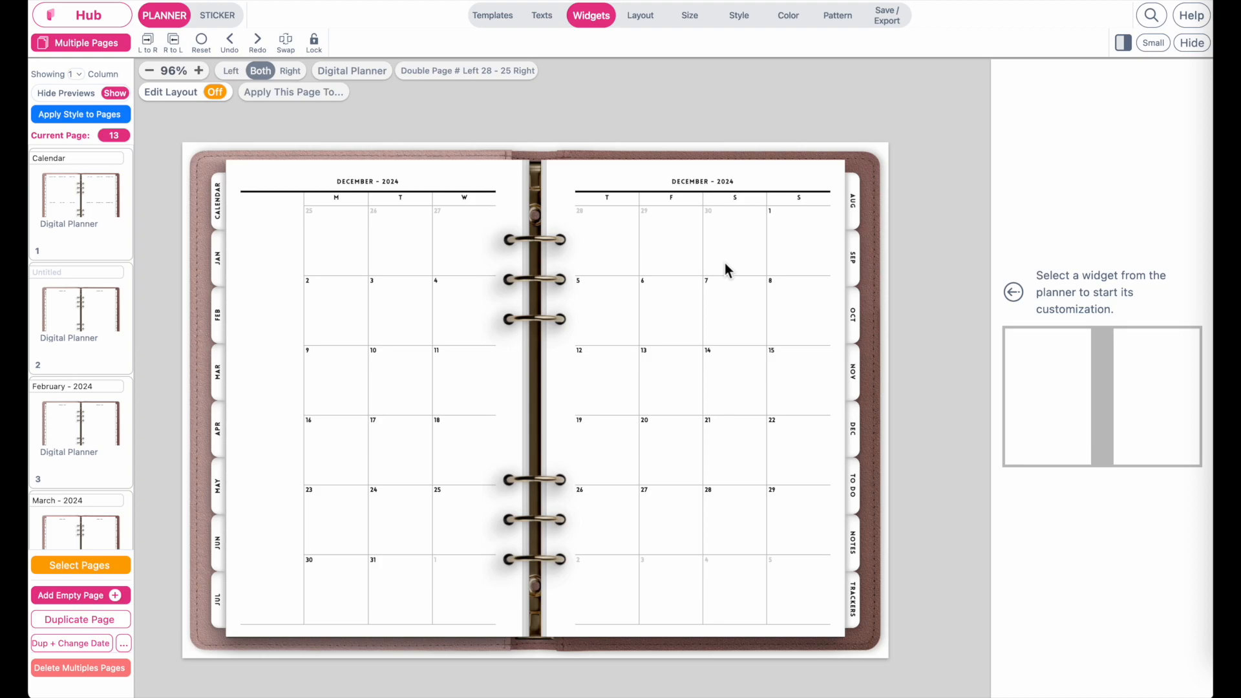
Step: Check the left-page side tab hyperlinks in the Digital Planner layout by following the links from Feb through Jul
click(634, 24)
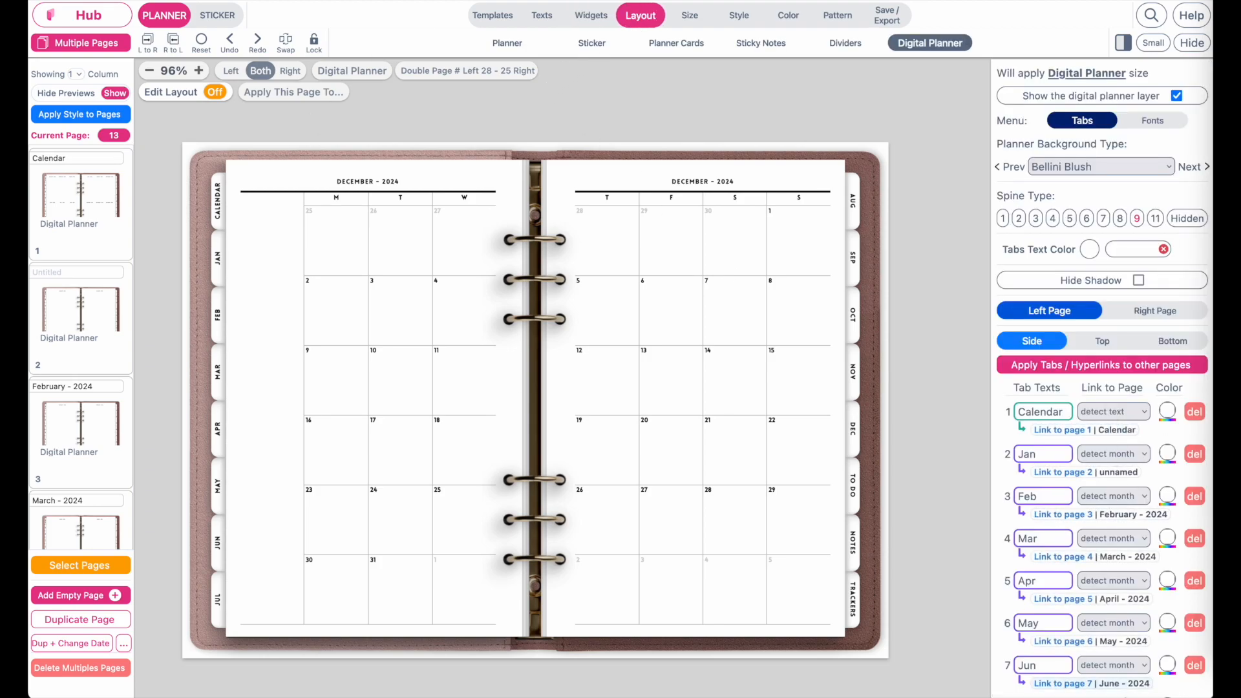
scroll(1128, 686, down, 2)
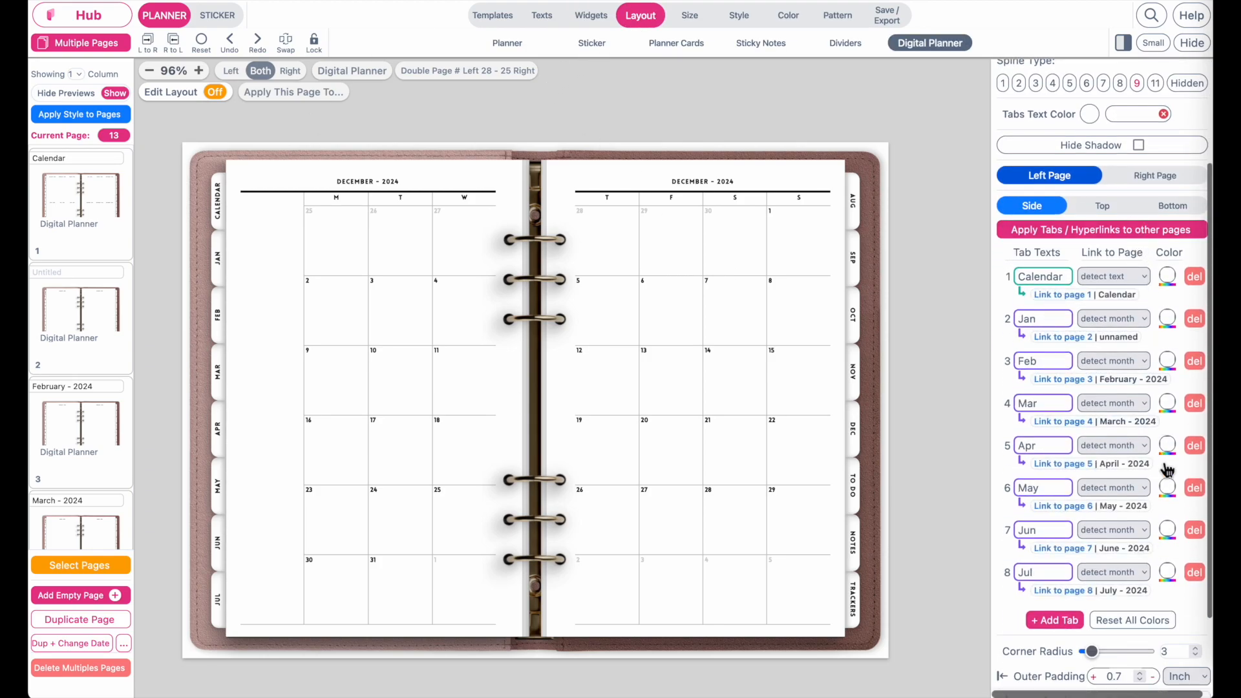
scroll(1167, 470, right, 1)
scroll(1168, 471, up, 1)
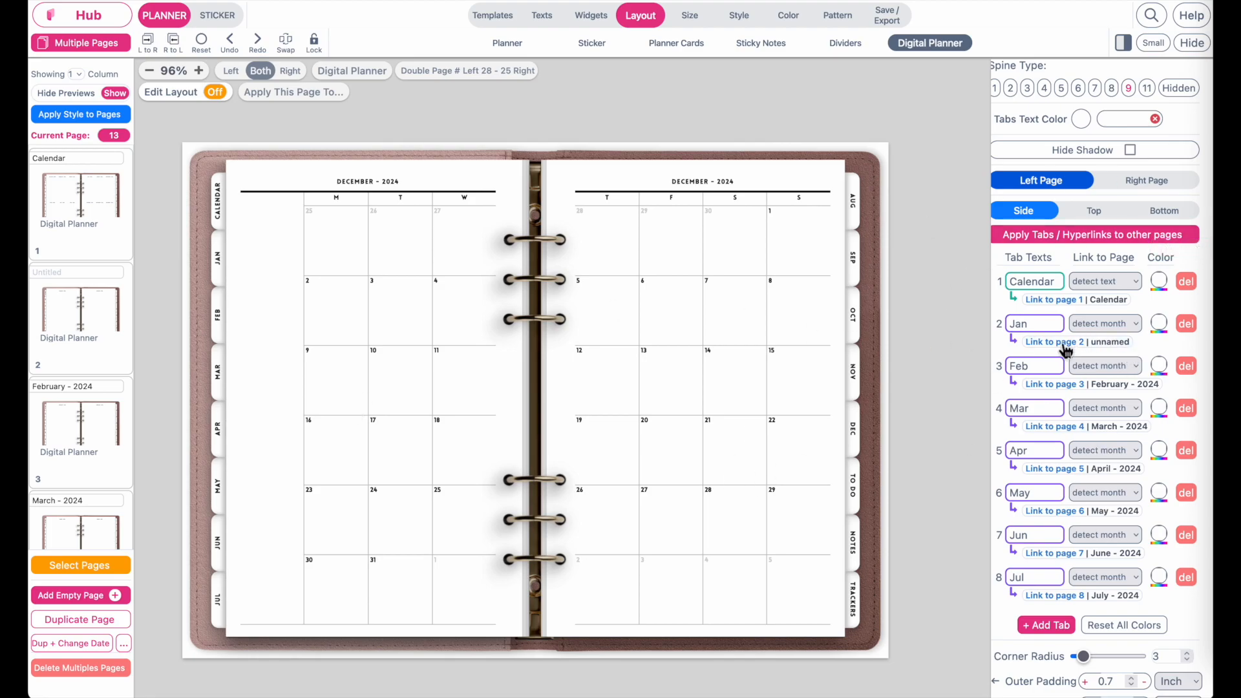
click(1061, 385)
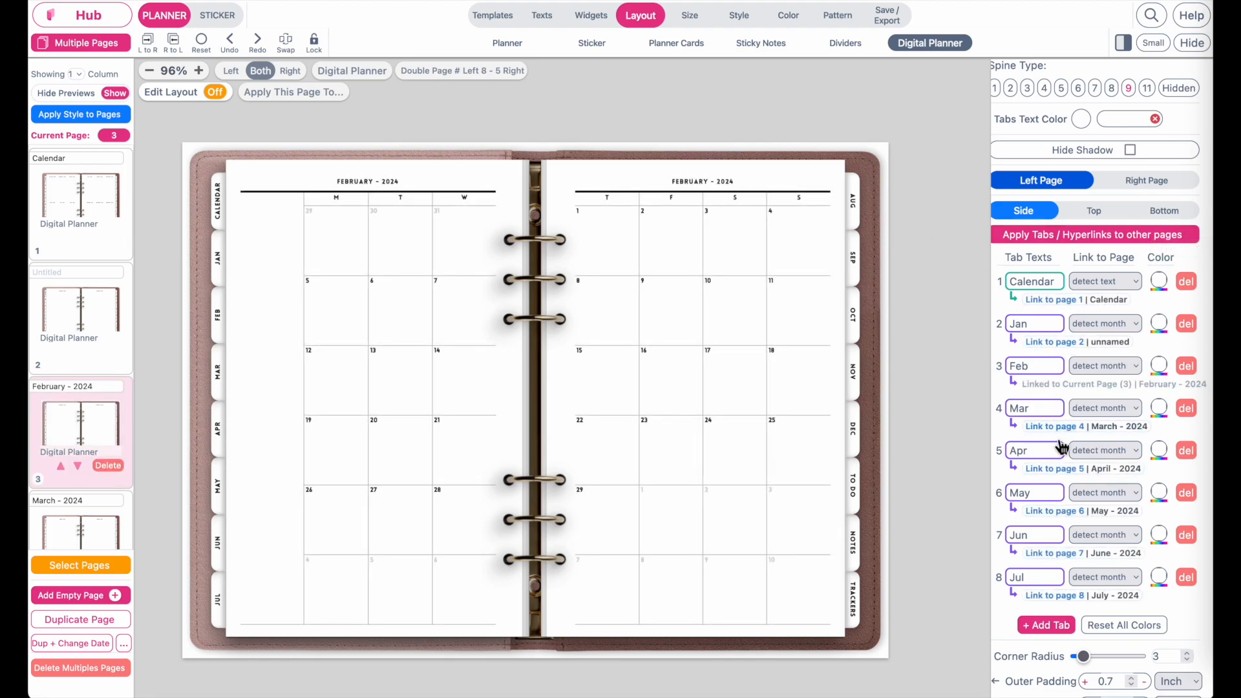
click(1060, 428)
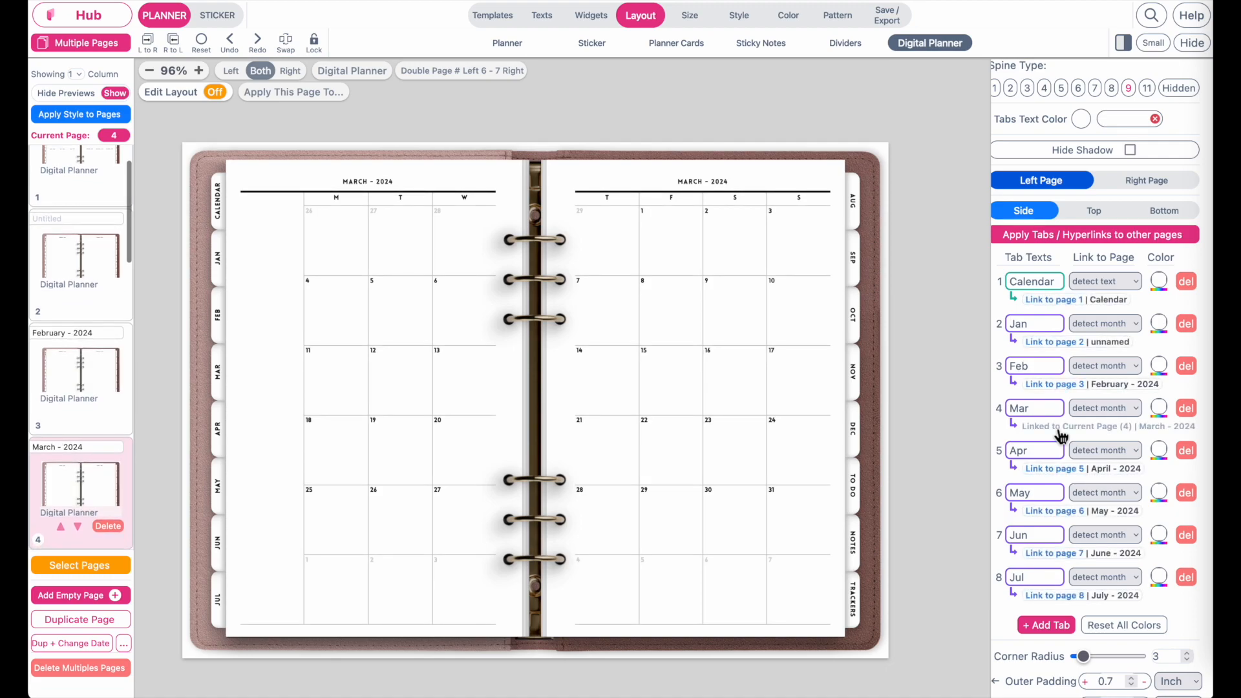
click(1069, 477)
click(1066, 512)
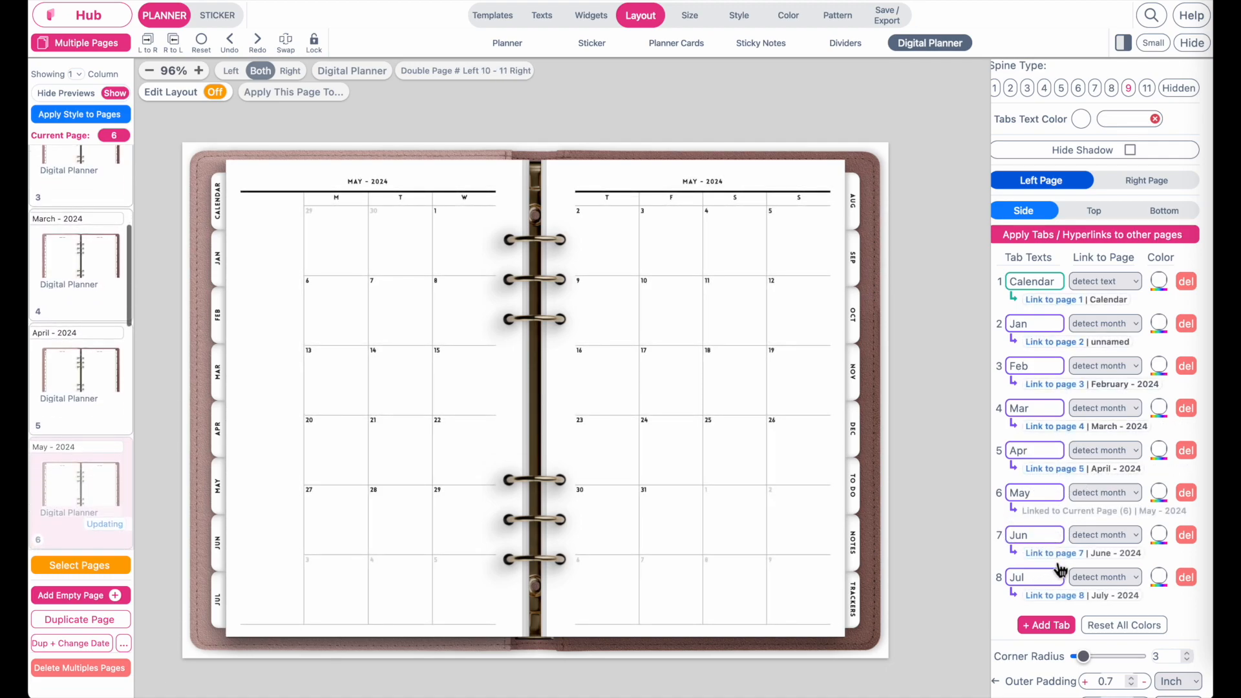
click(1054, 556)
click(1060, 599)
Step: Check the right-page side tab hyperlinks by following the Sep and Dec links
click(1172, 186)
click(1055, 342)
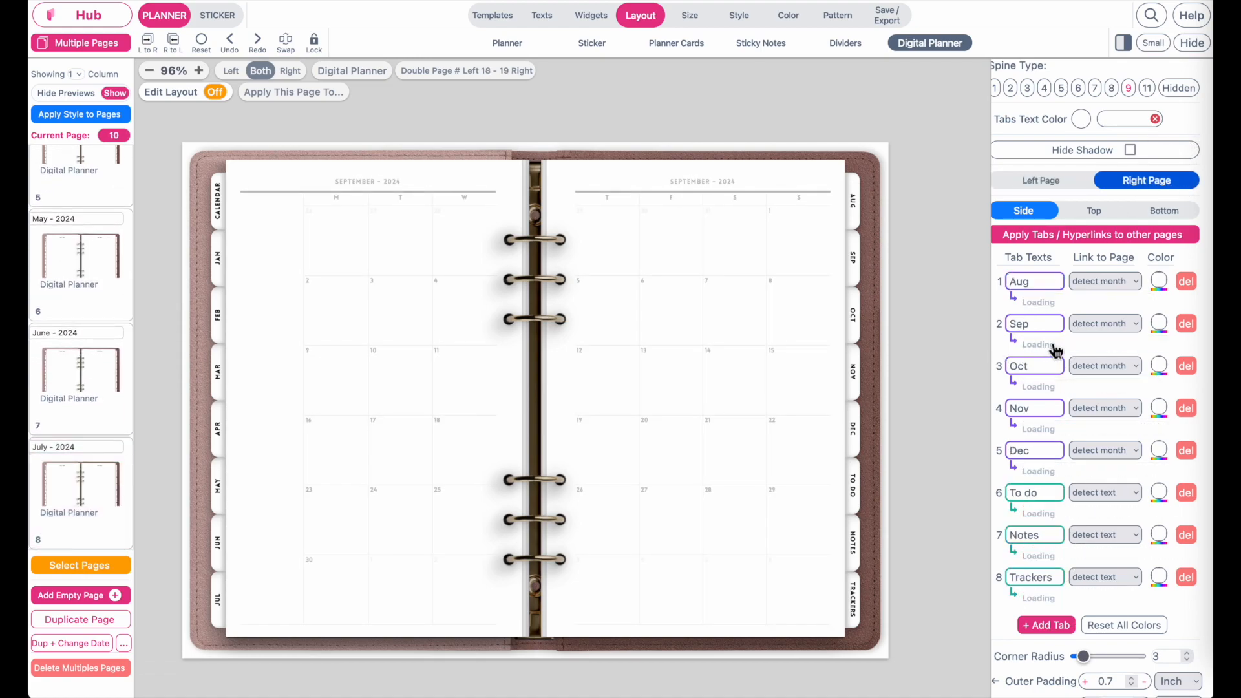
click(1050, 471)
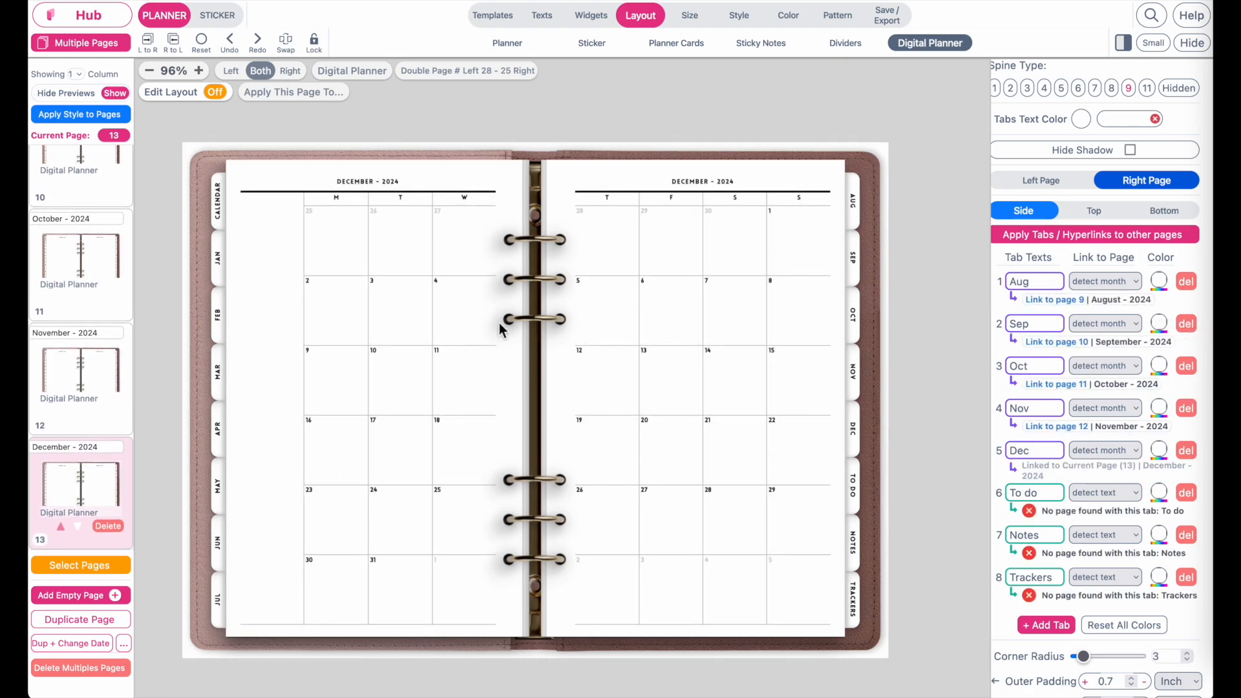
Step: Duplicate the December 2024 page and apply the skeleton of the Weekly Starter "Weekly Planner" from the Starter Weekly DATED templates to the copy
click(65, 622)
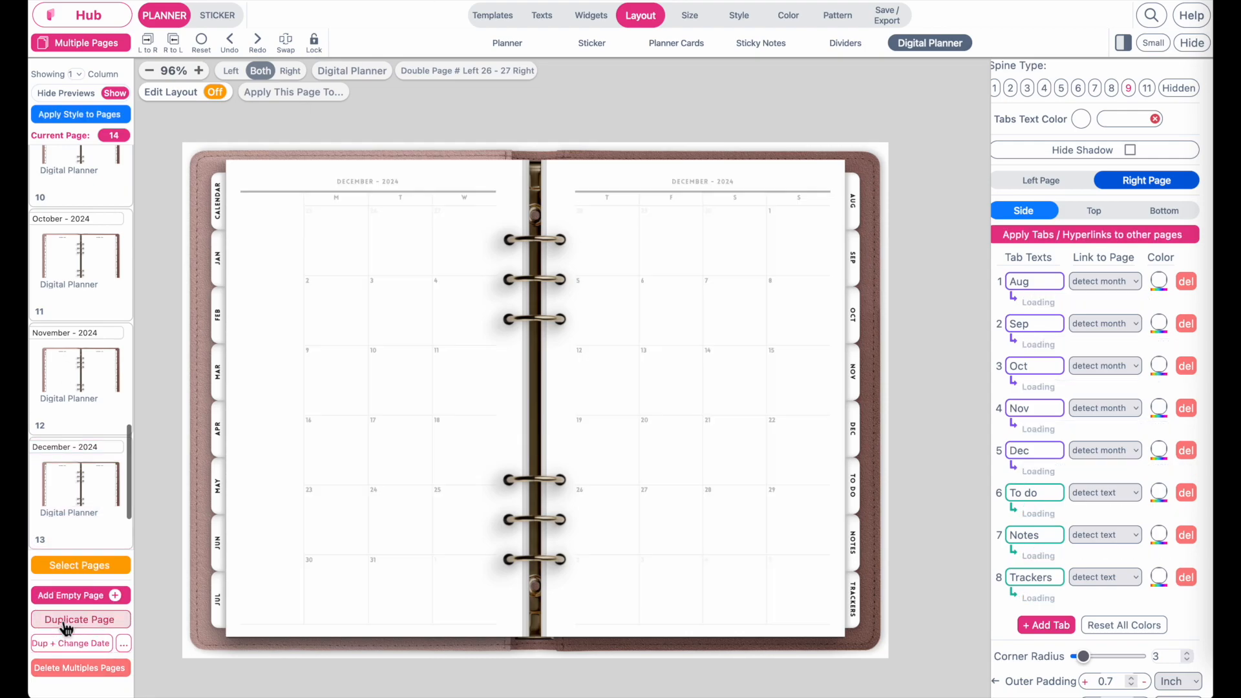
click(503, 16)
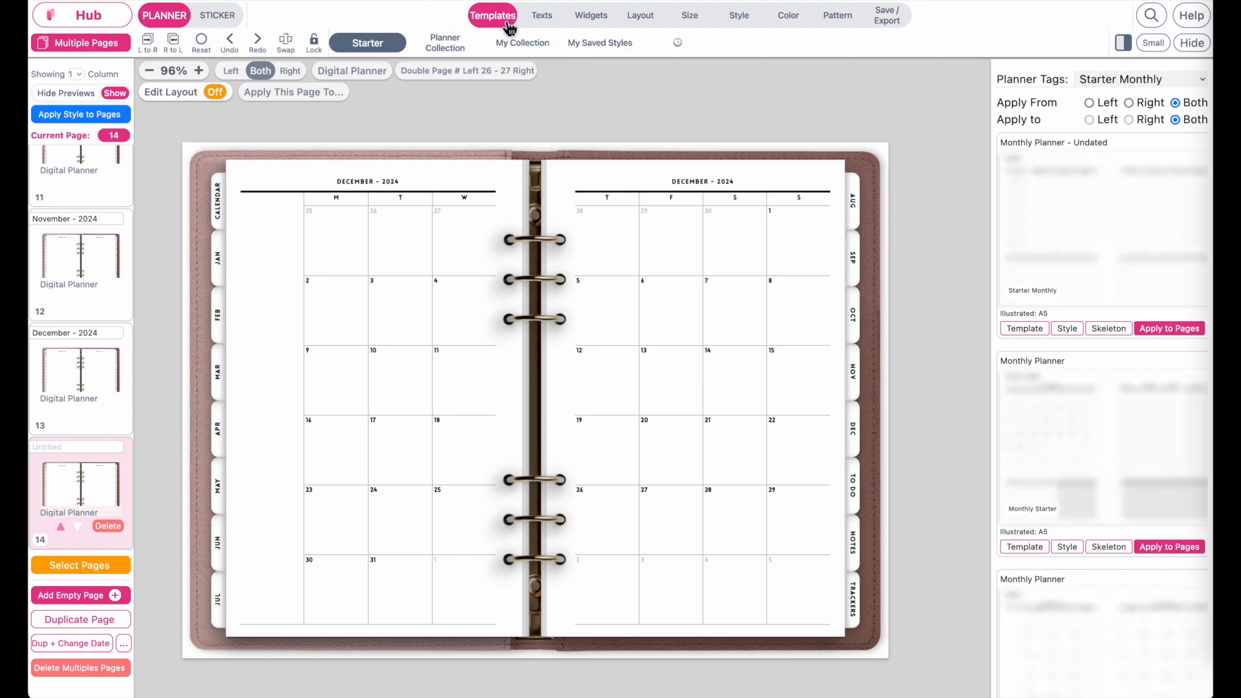
click(1156, 79)
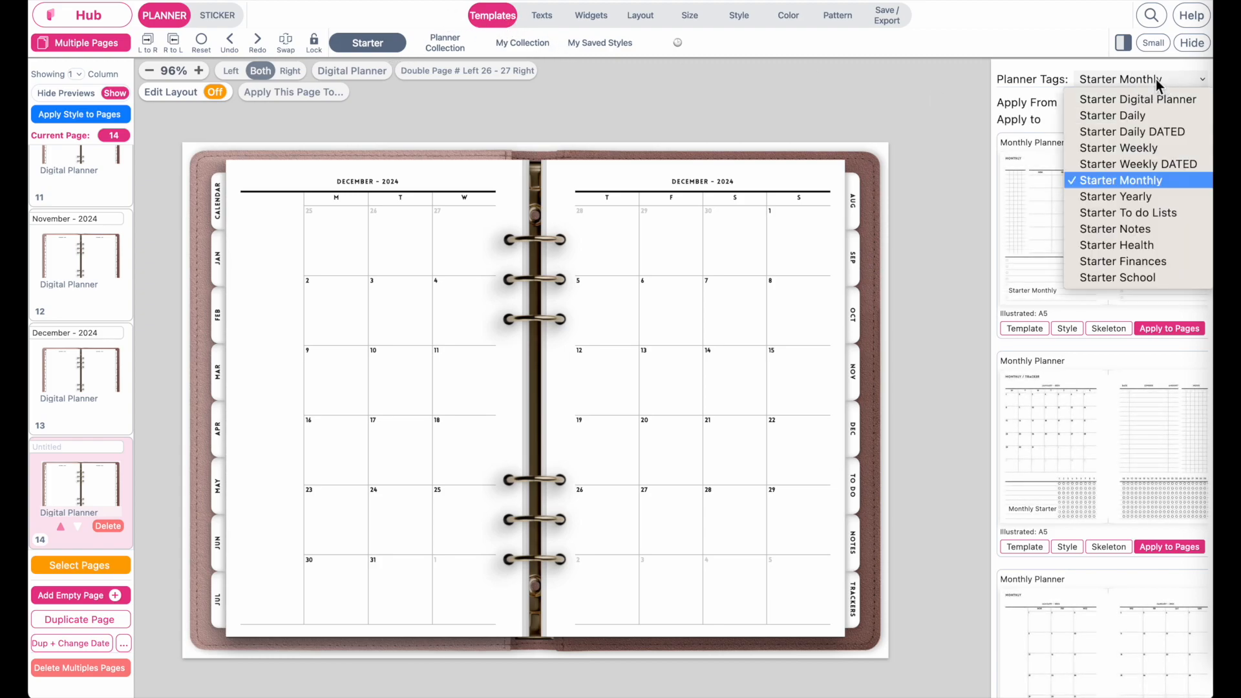
click(1160, 165)
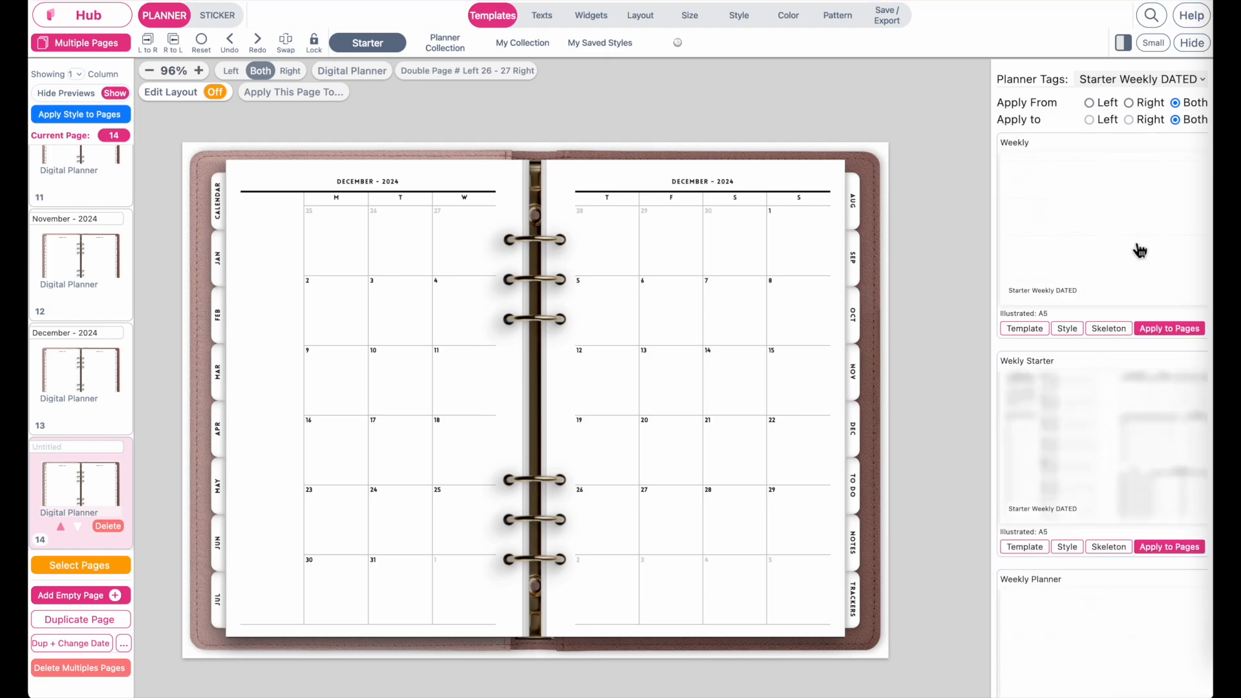
scroll(1078, 498, down, 3)
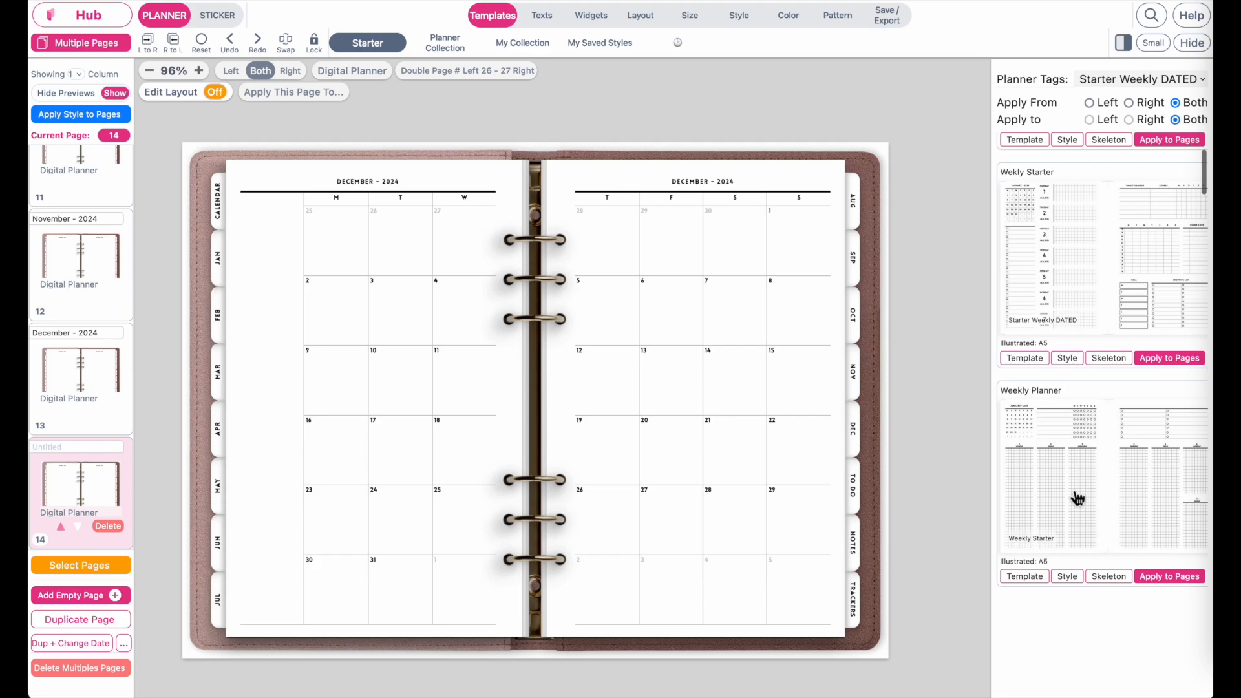
scroll(1078, 498, down, 1)
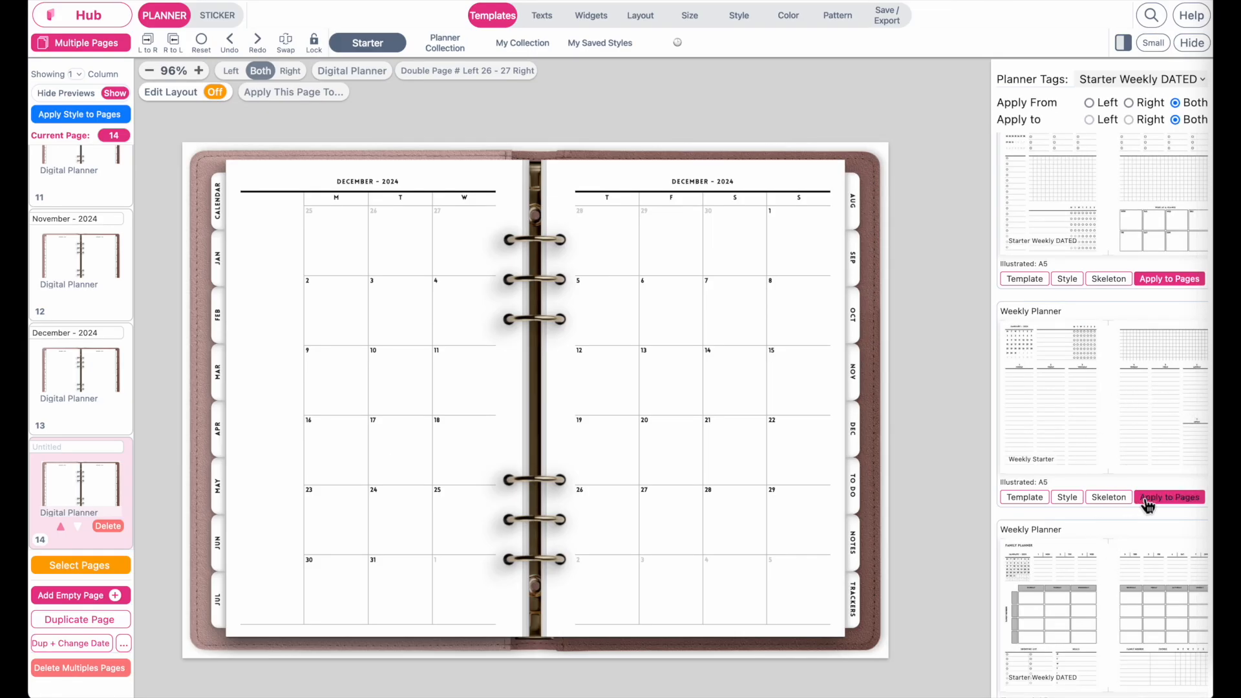
click(1120, 502)
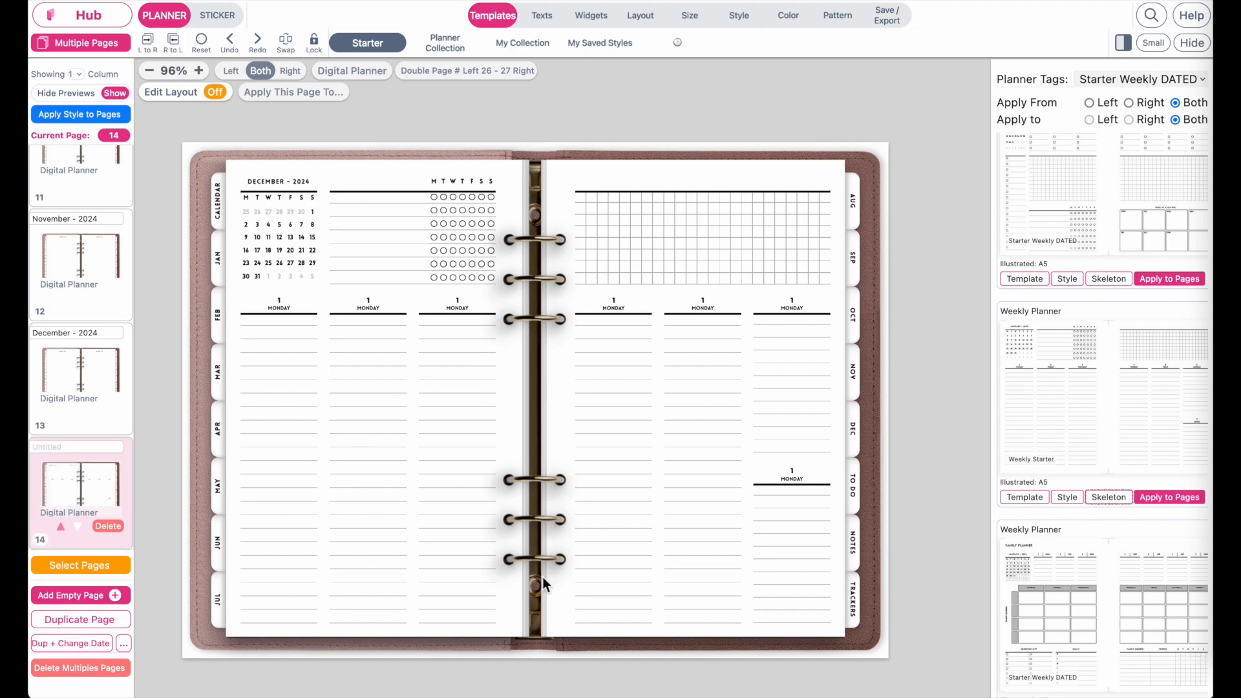
Step: Set the mini monthly calendar on the new weekly page to January 2024
click(261, 247)
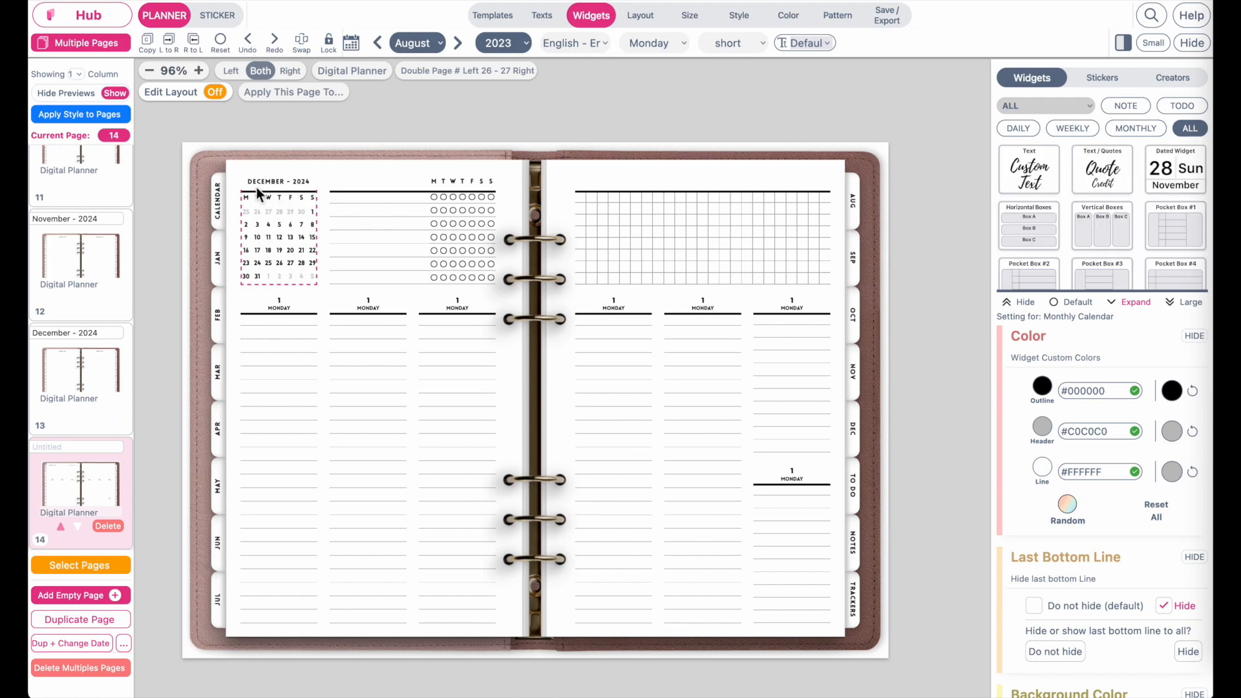
click(406, 41)
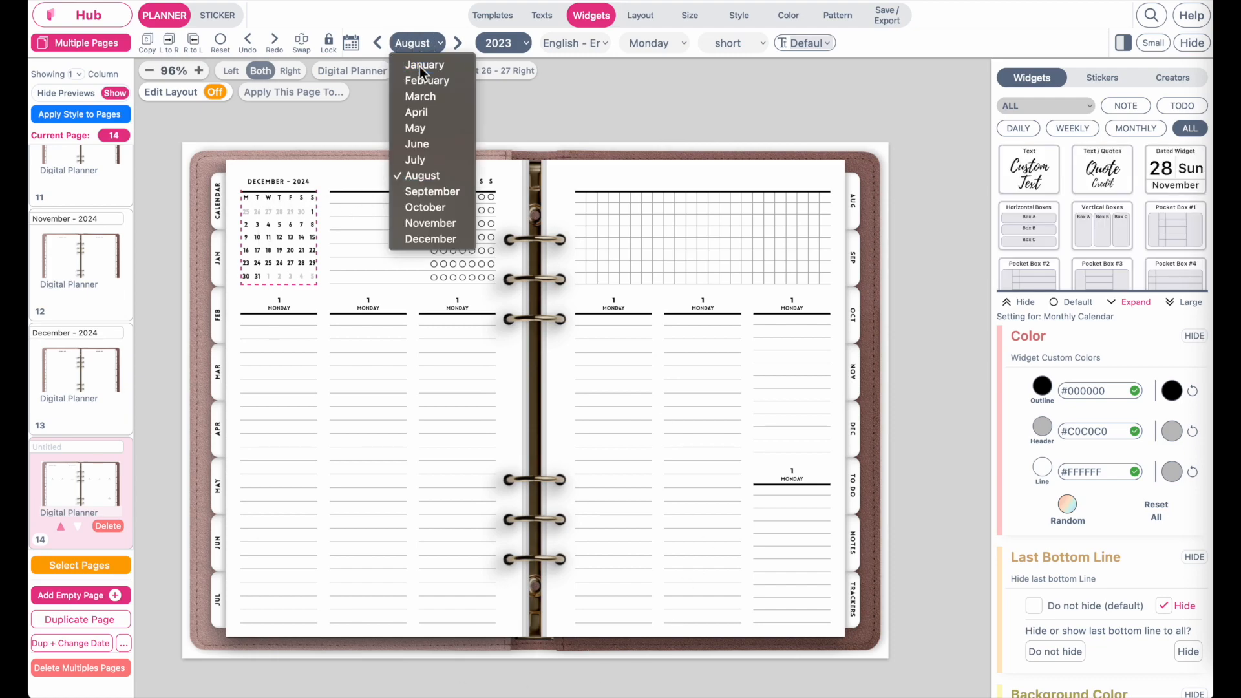
click(419, 60)
click(507, 46)
scroll(508, 72, up, 5)
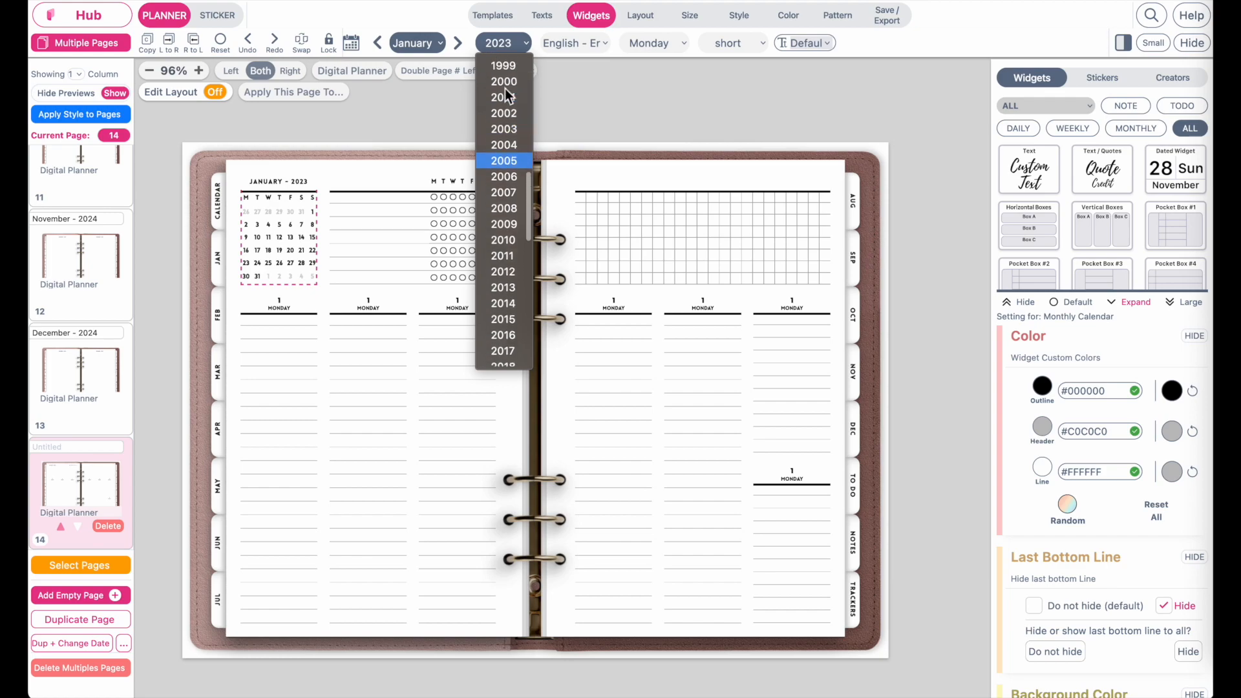
scroll(506, 88, down, 7)
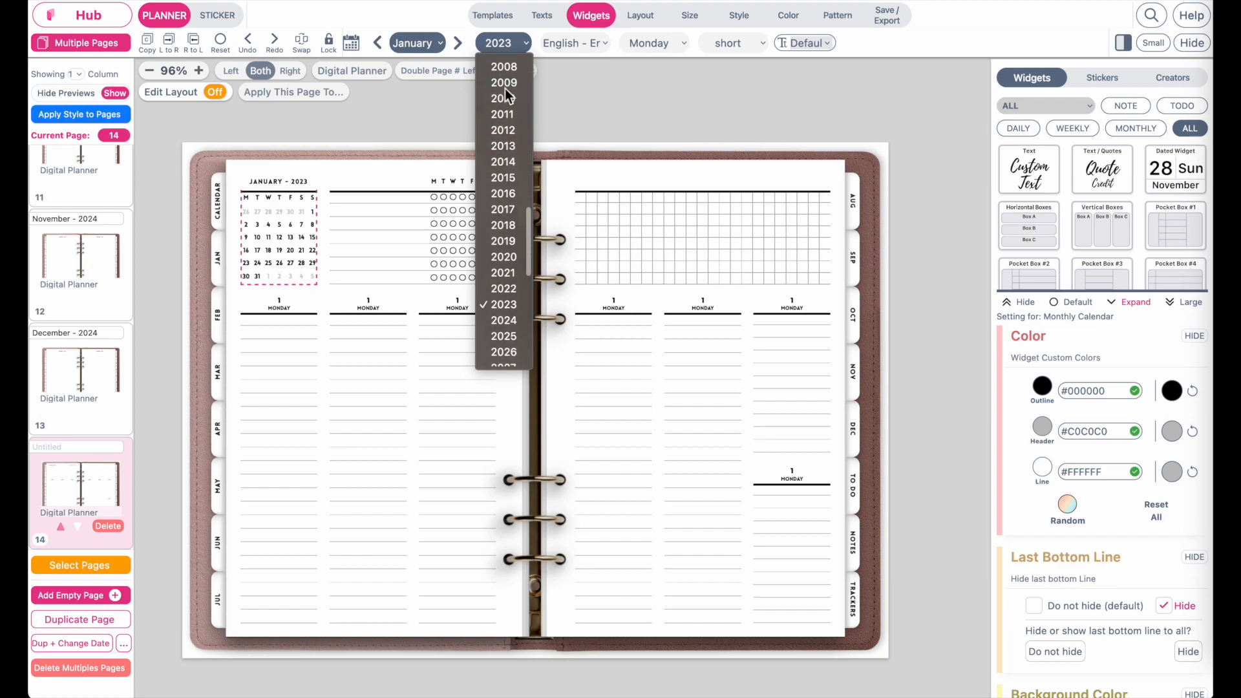
click(513, 270)
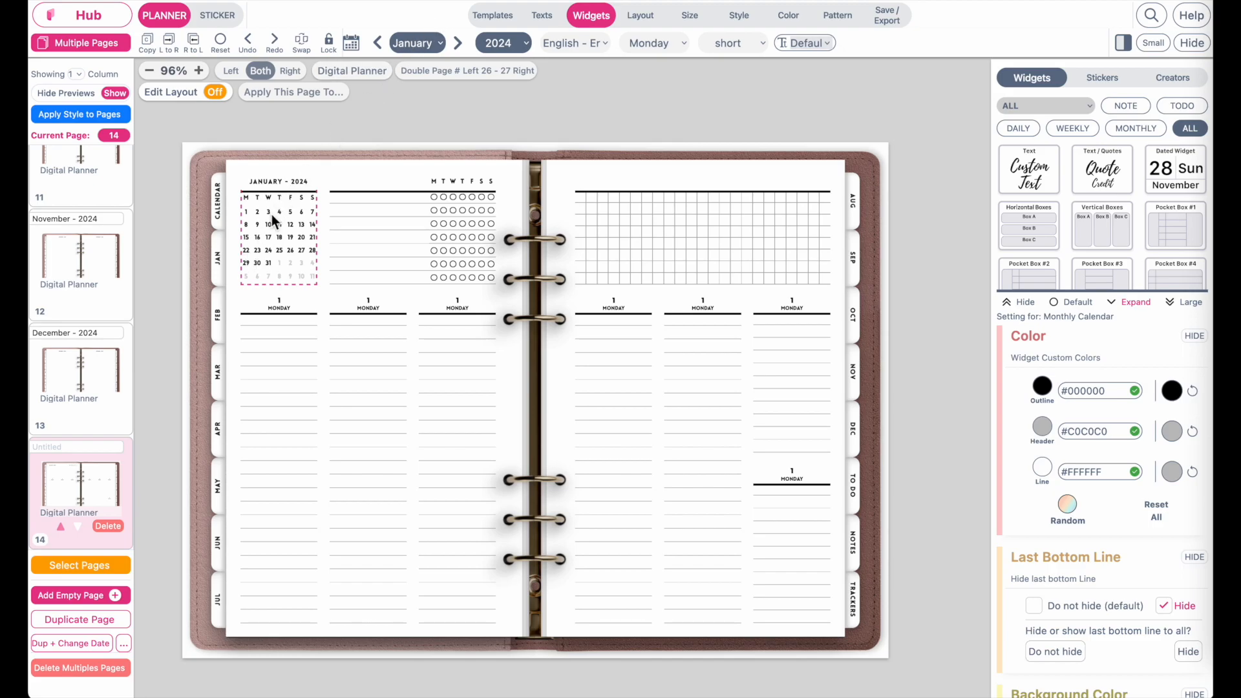
Step: Set the date of the first lined day column on the weekly page to 01.01.2024
click(281, 306)
drag(249, 268, 396, 350)
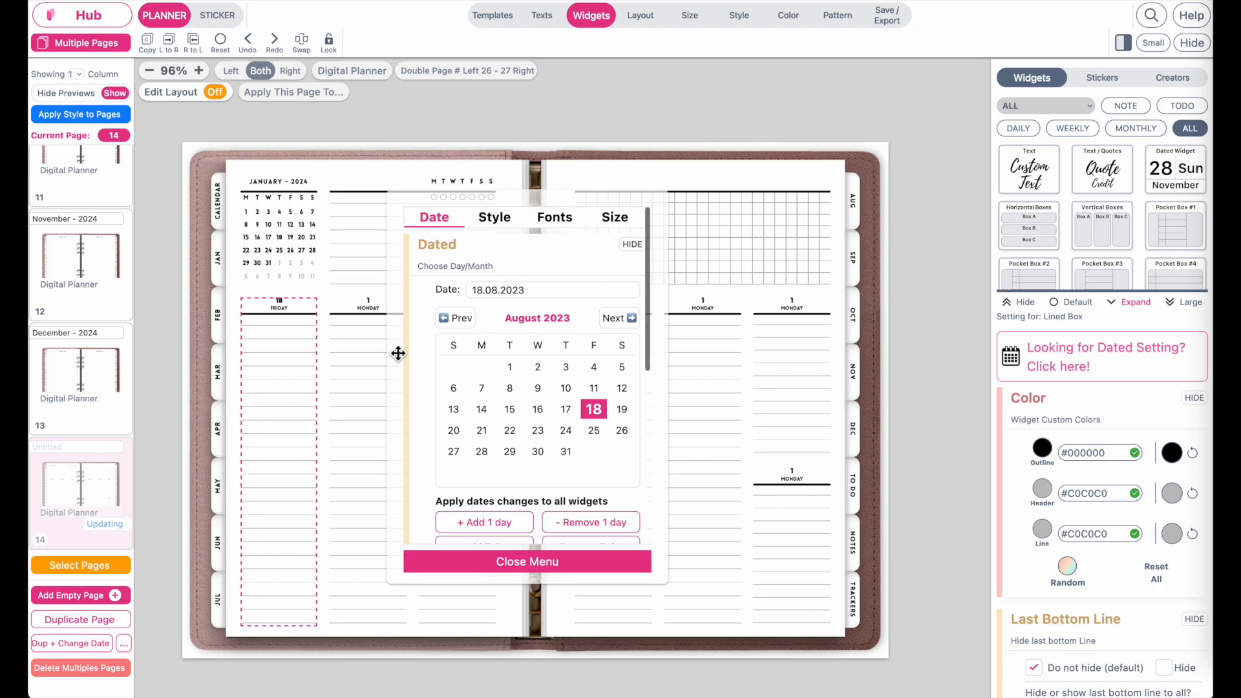
click(618, 319)
click(618, 319)
click(619, 318)
click(618, 320)
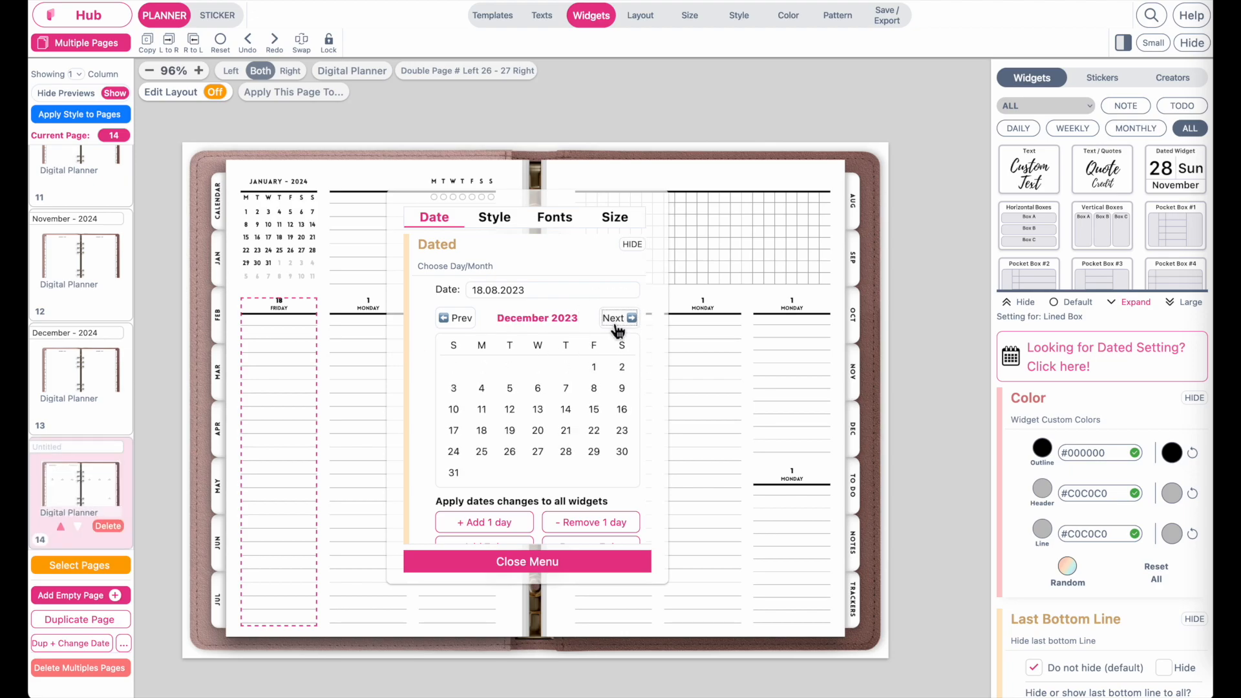
click(616, 319)
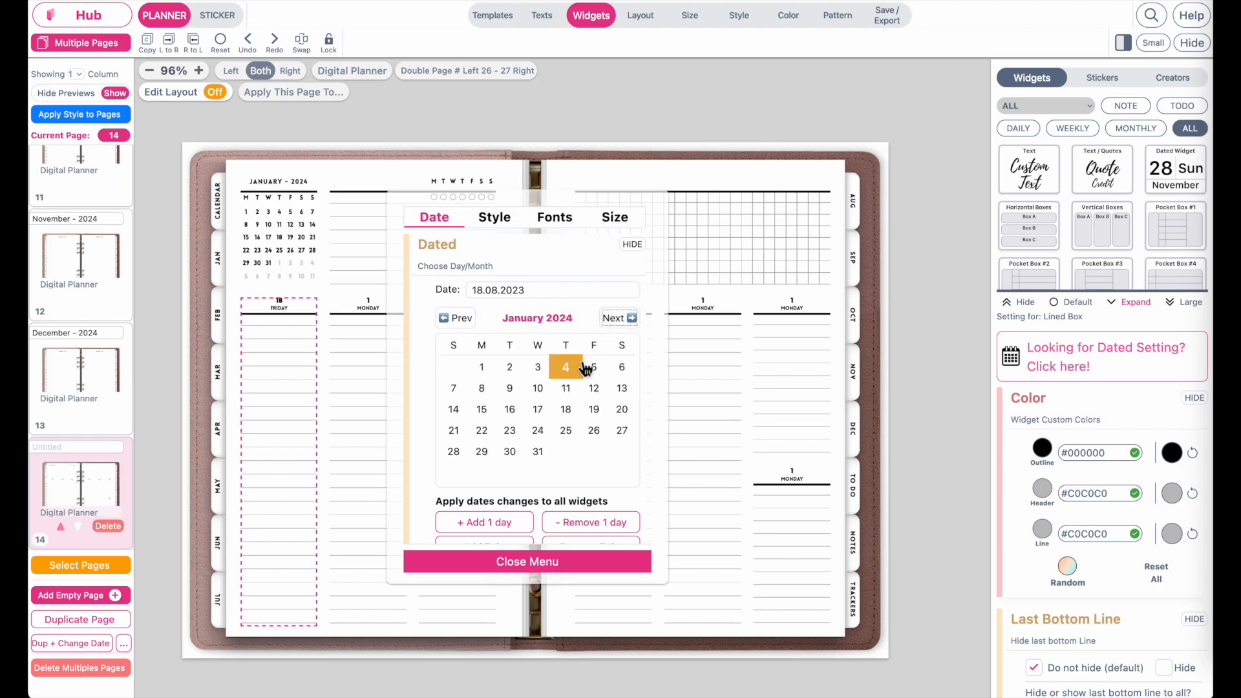
click(493, 378)
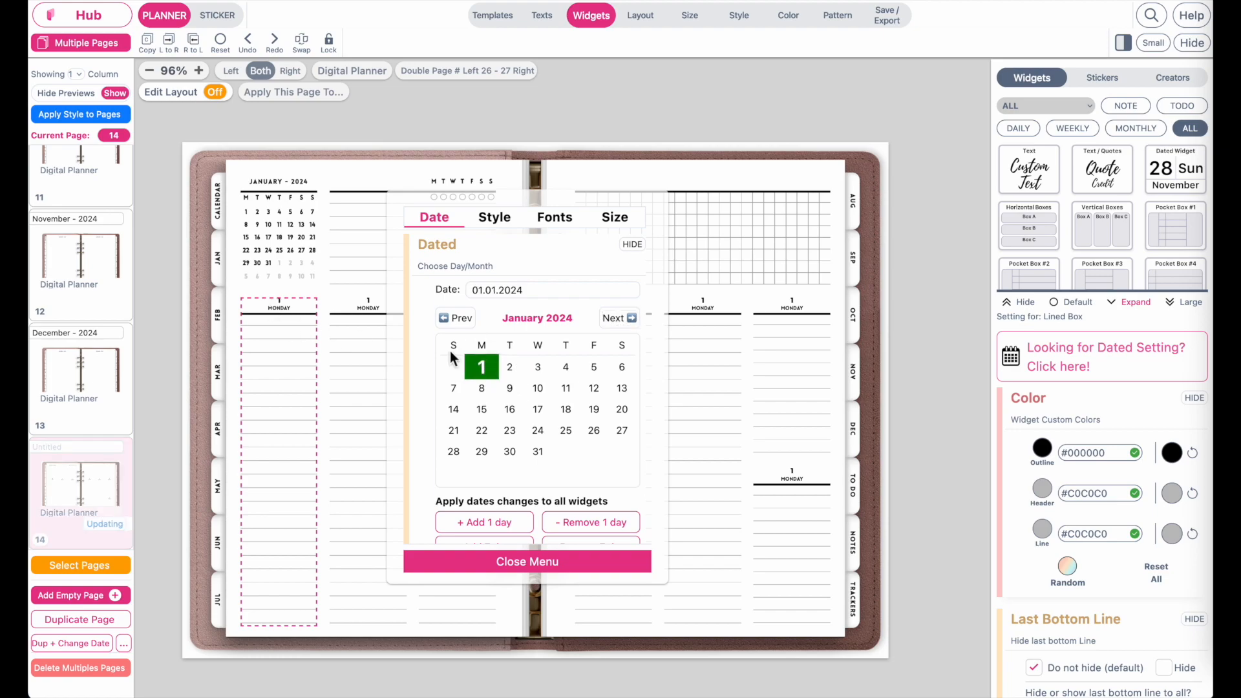
Step: Date the second, third and fourth day columns 02.01.2024, 03.01.2024 and 04.01.2024
click(244, 298)
click(509, 368)
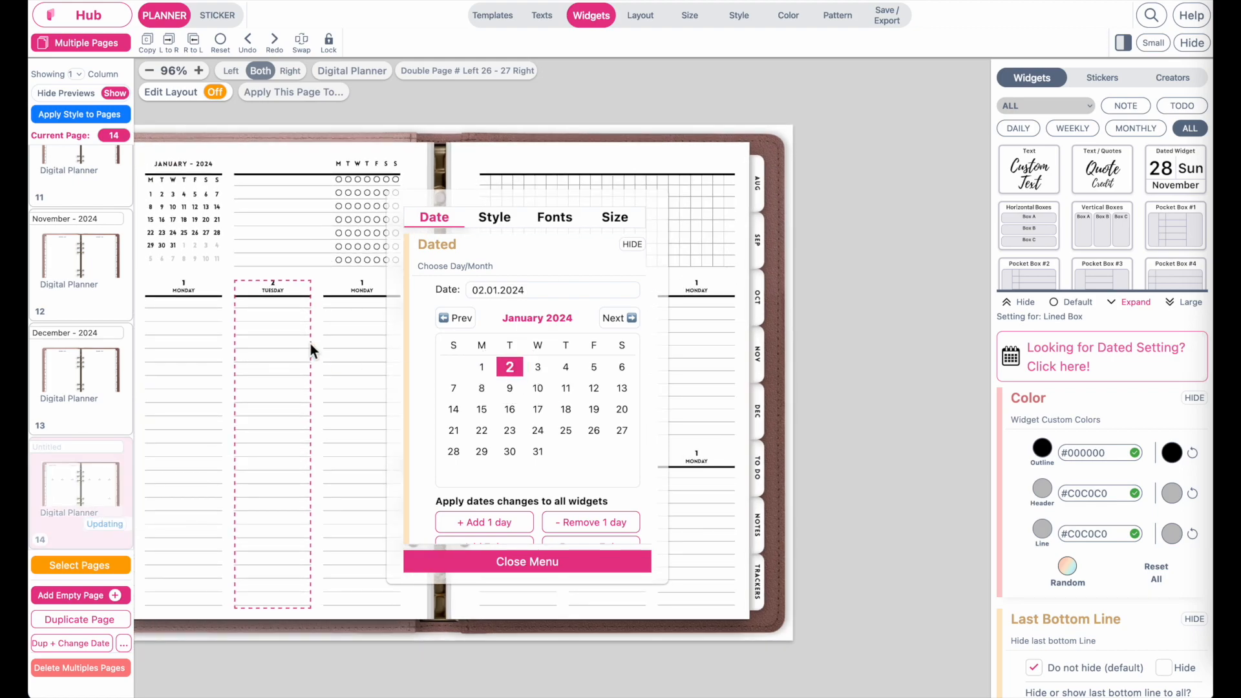
click(347, 302)
click(537, 367)
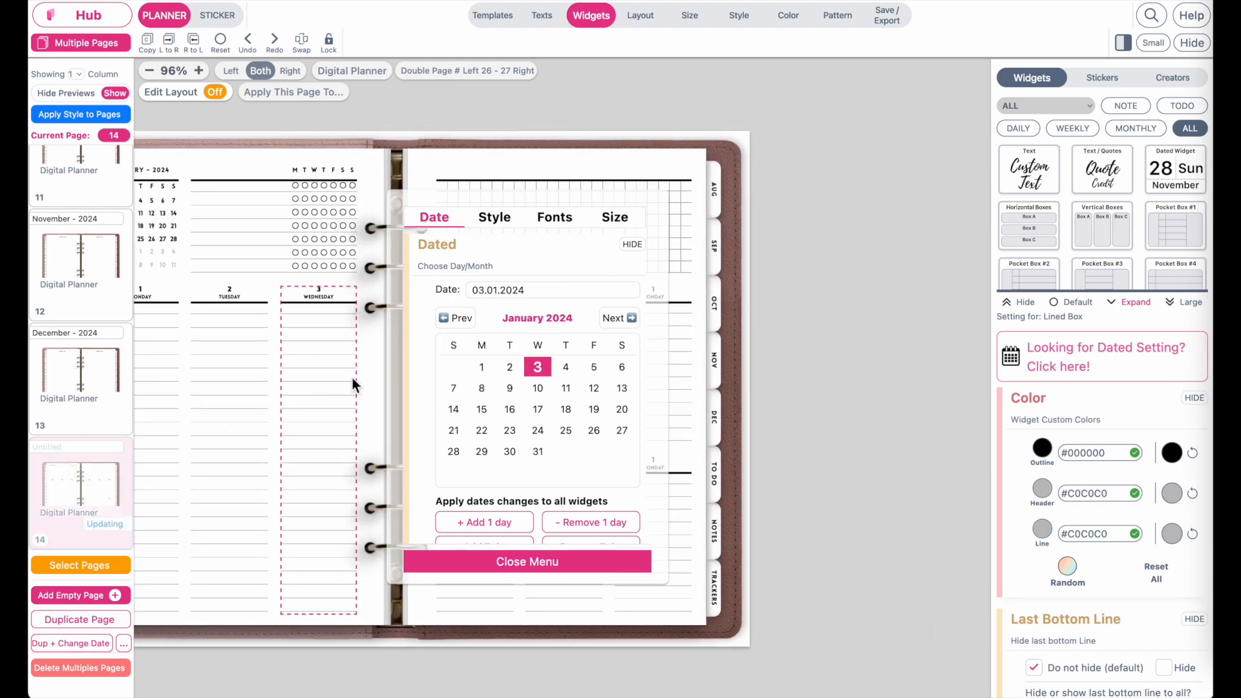
click(333, 311)
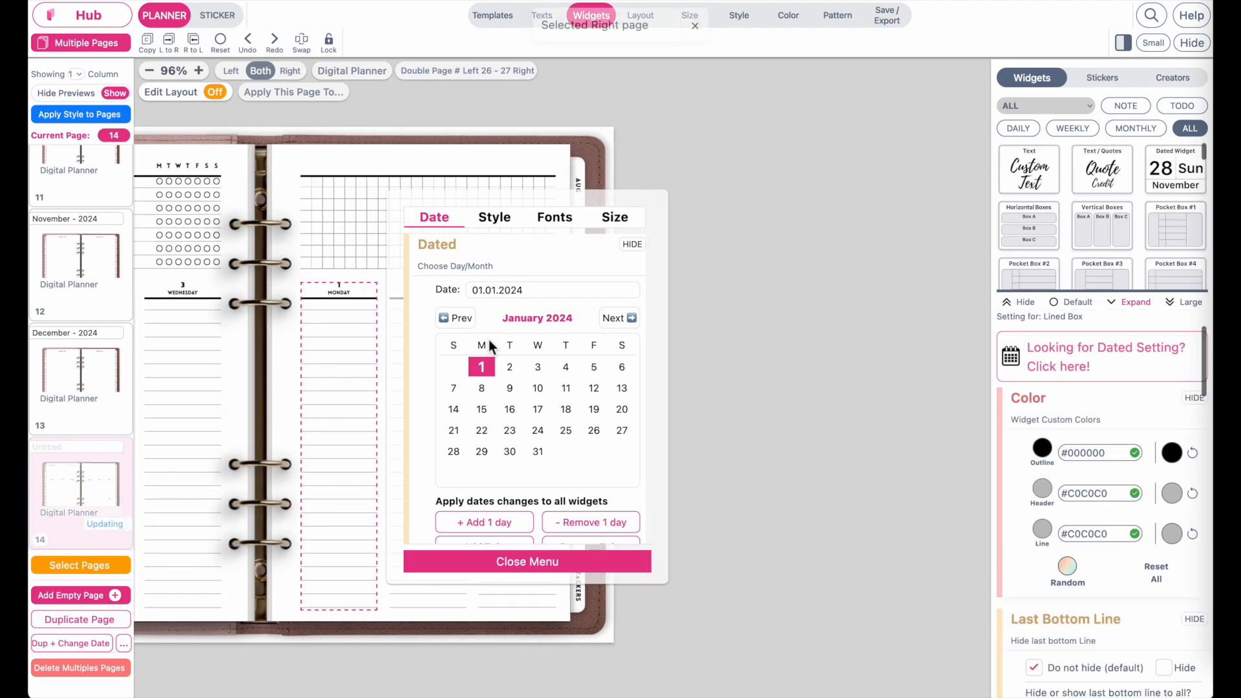
click(566, 367)
Step: Date the remaining three day boxes 05.01.2024, 06.01.2024 and 07.01.2024, and close the date settings
click(343, 288)
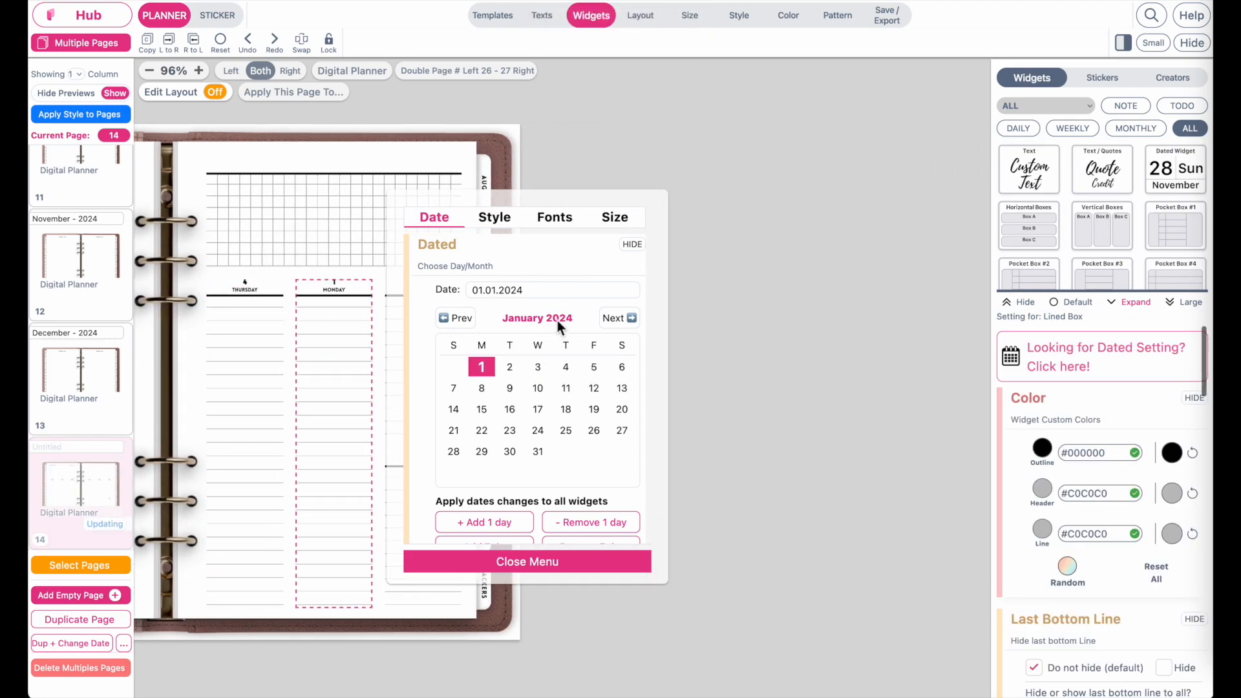
click(594, 367)
click(317, 289)
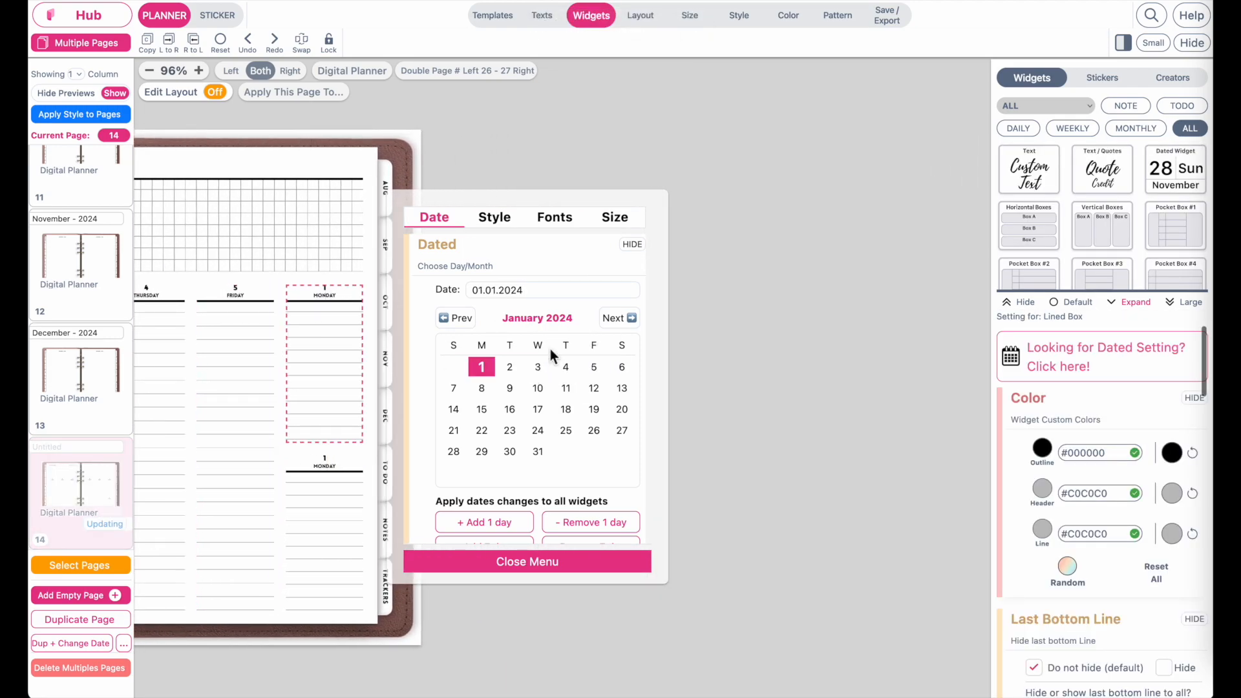
click(622, 367)
click(323, 465)
click(454, 387)
click(478, 568)
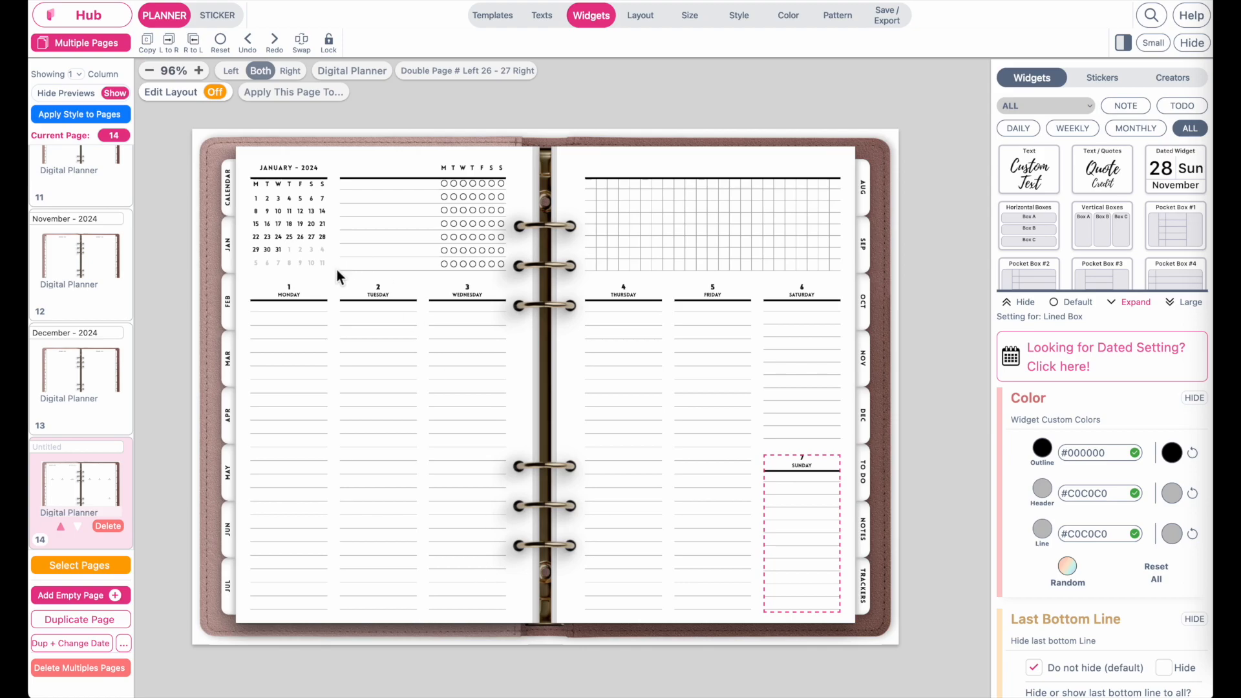
Step: Check the date settings of all seven day boxes, Monday through Sunday, and the mini calendar on the weekly page
click(288, 292)
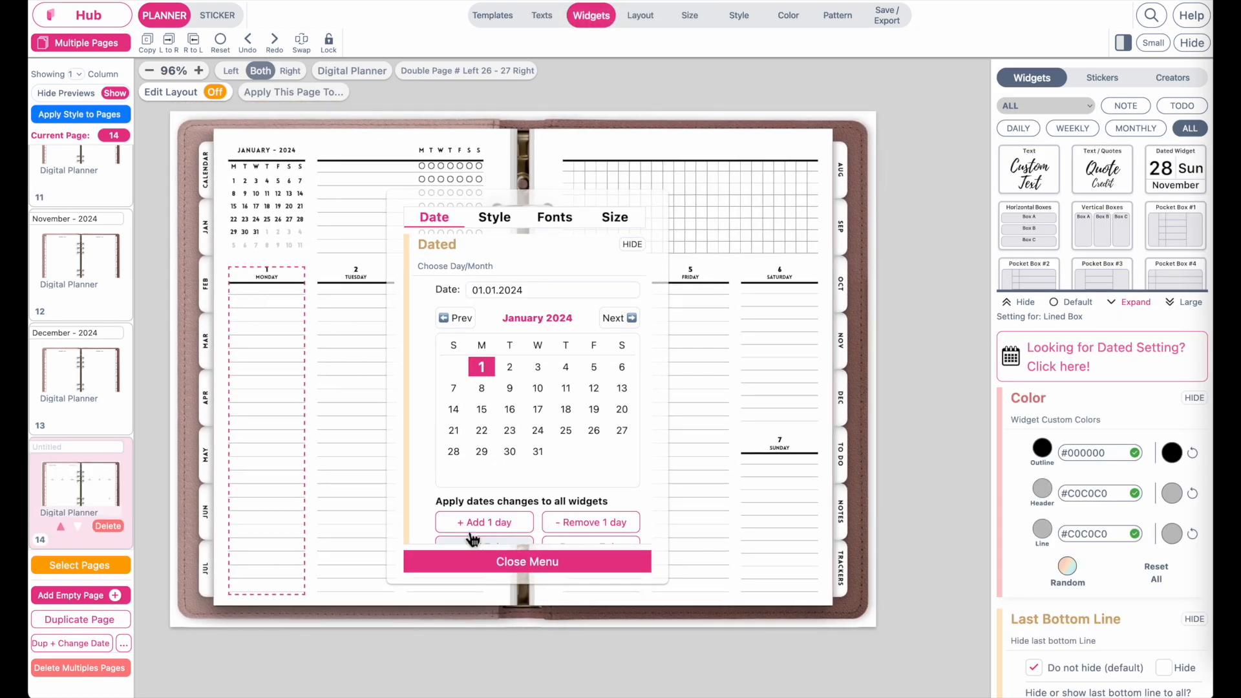
drag(396, 424, 397, 552)
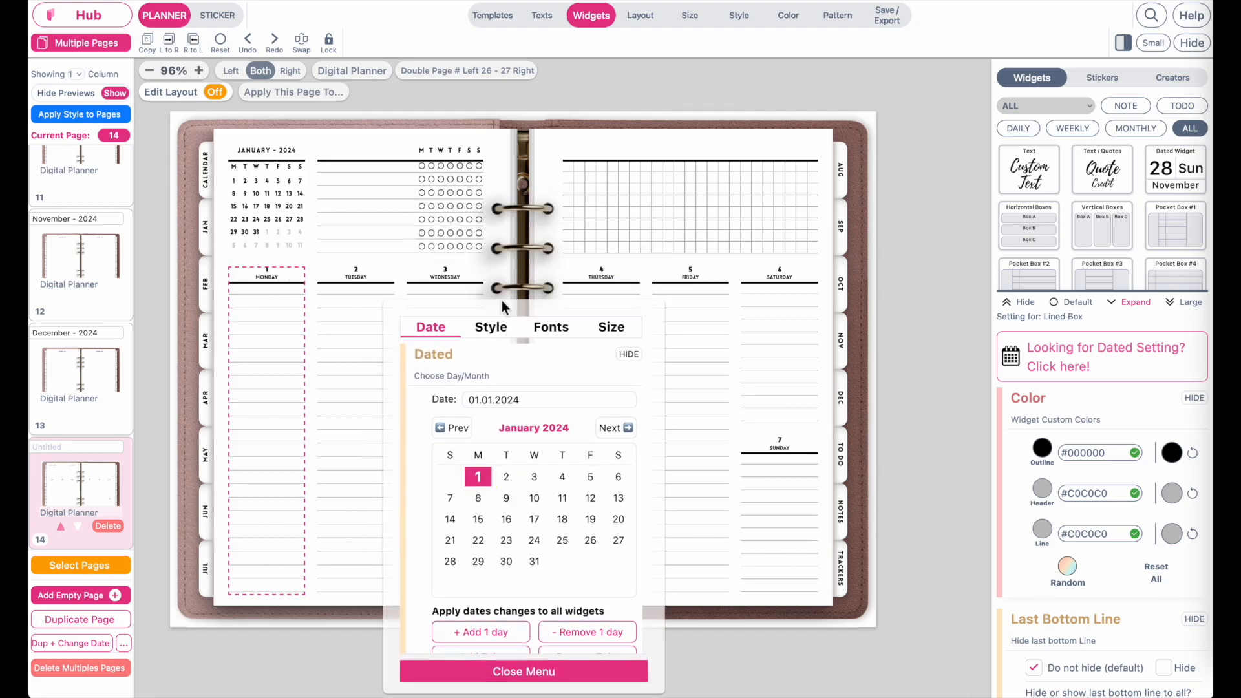
click(357, 280)
click(430, 278)
click(602, 280)
click(717, 279)
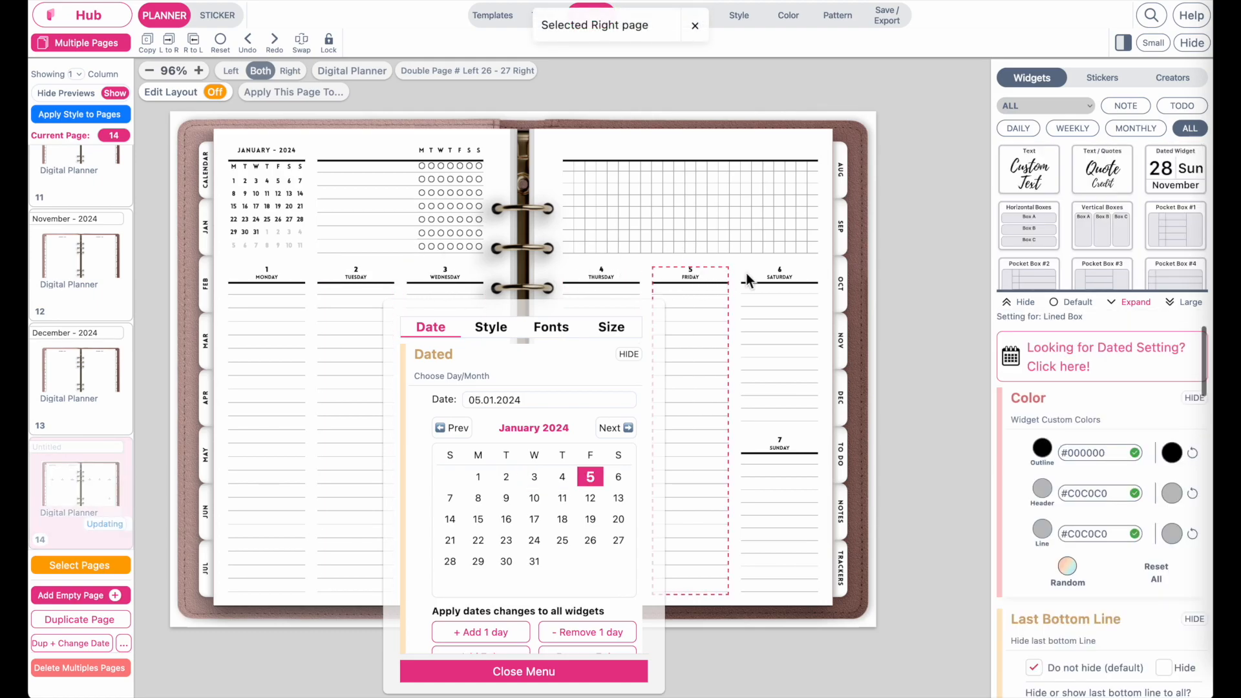
click(785, 275)
click(789, 445)
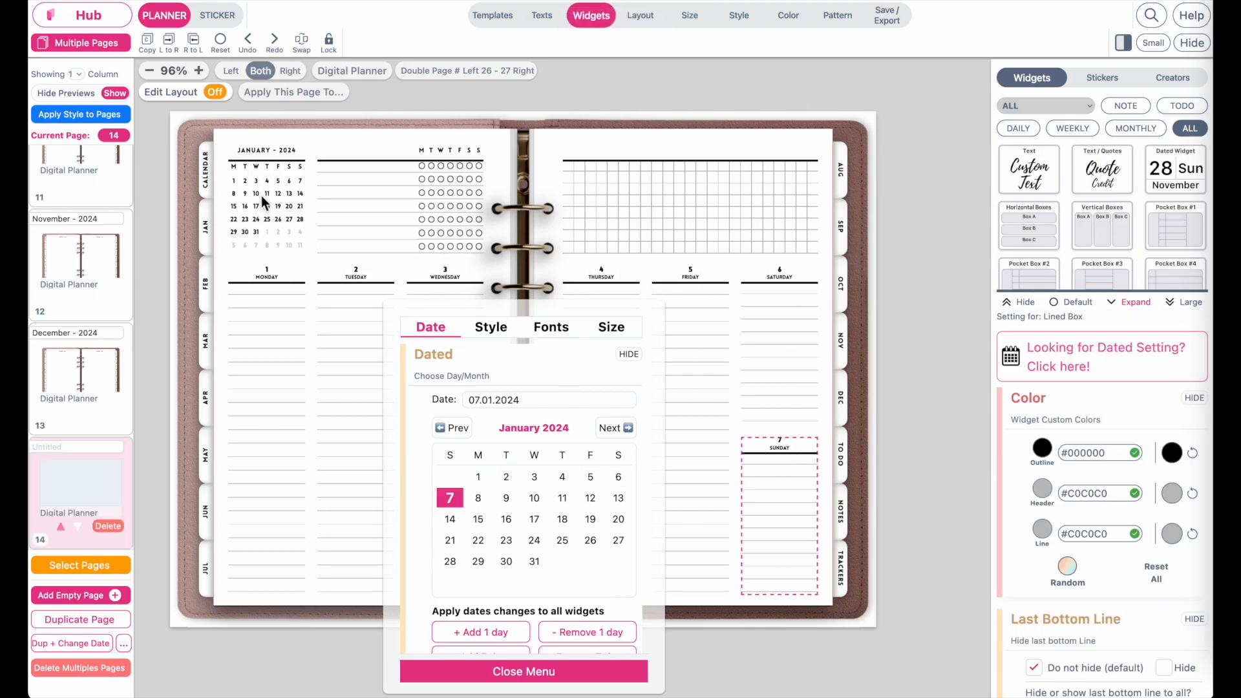
click(261, 195)
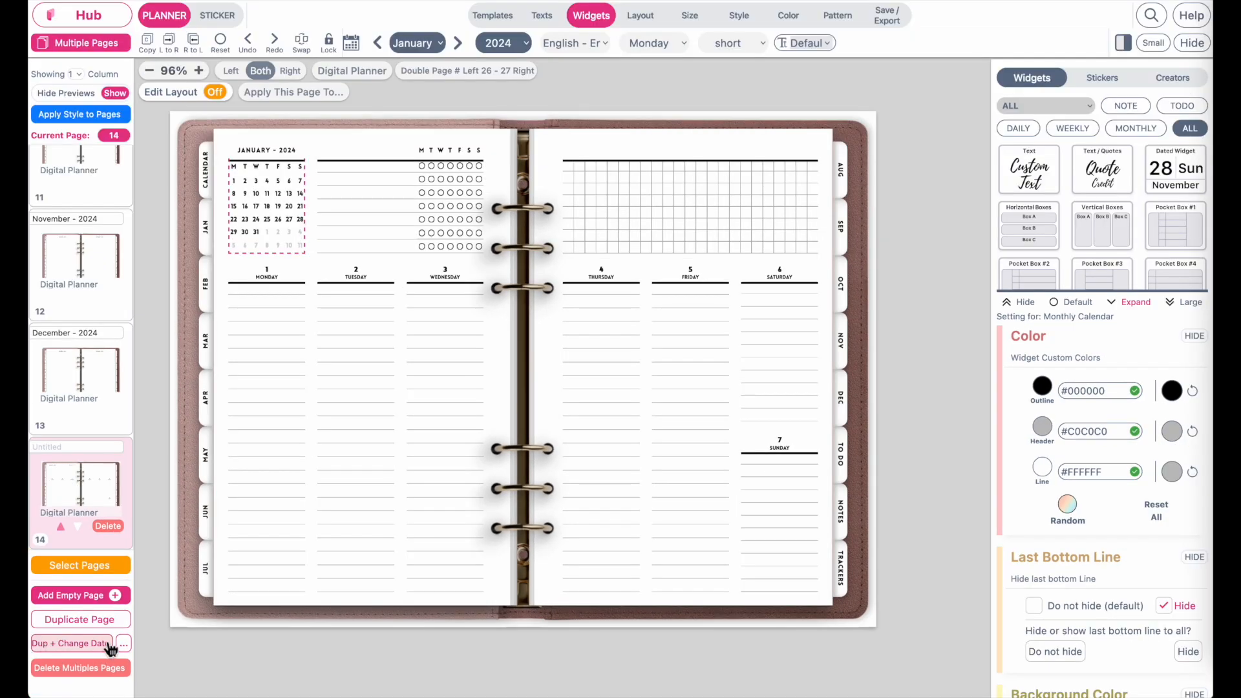
Step: Repeat the duplicate and change date action 52 times from the first weekly page with a 0.2-second wait, and inspect the last page produced
click(124, 646)
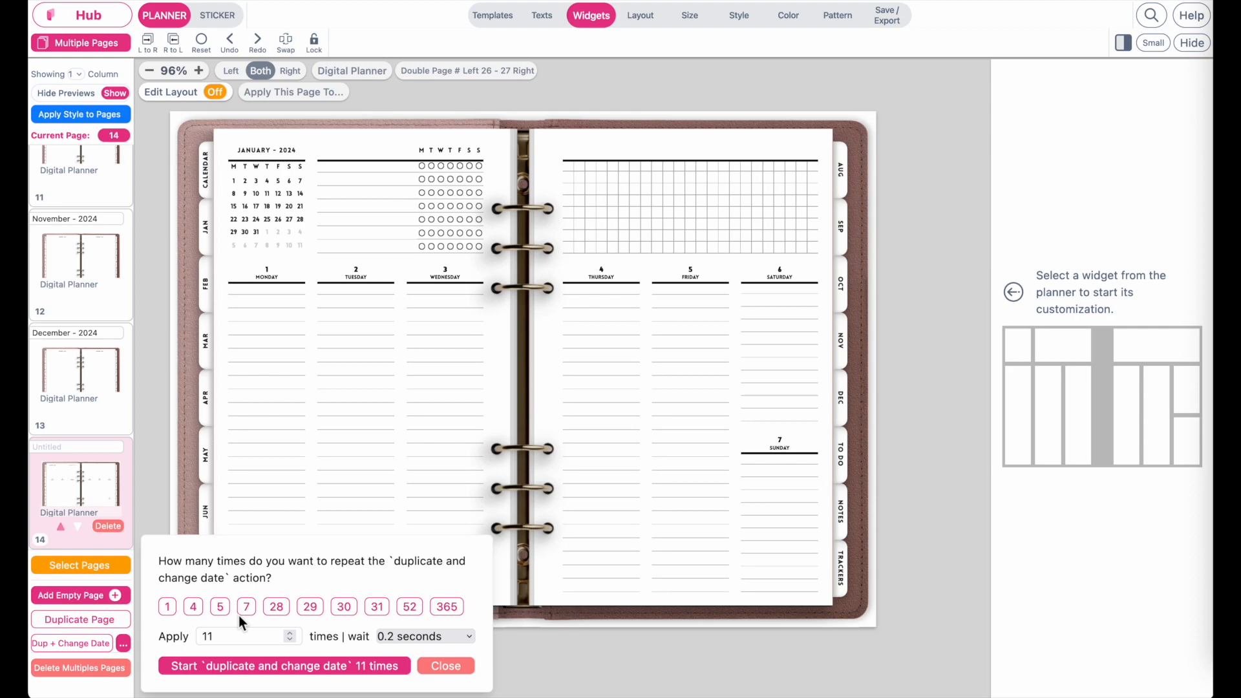
click(410, 607)
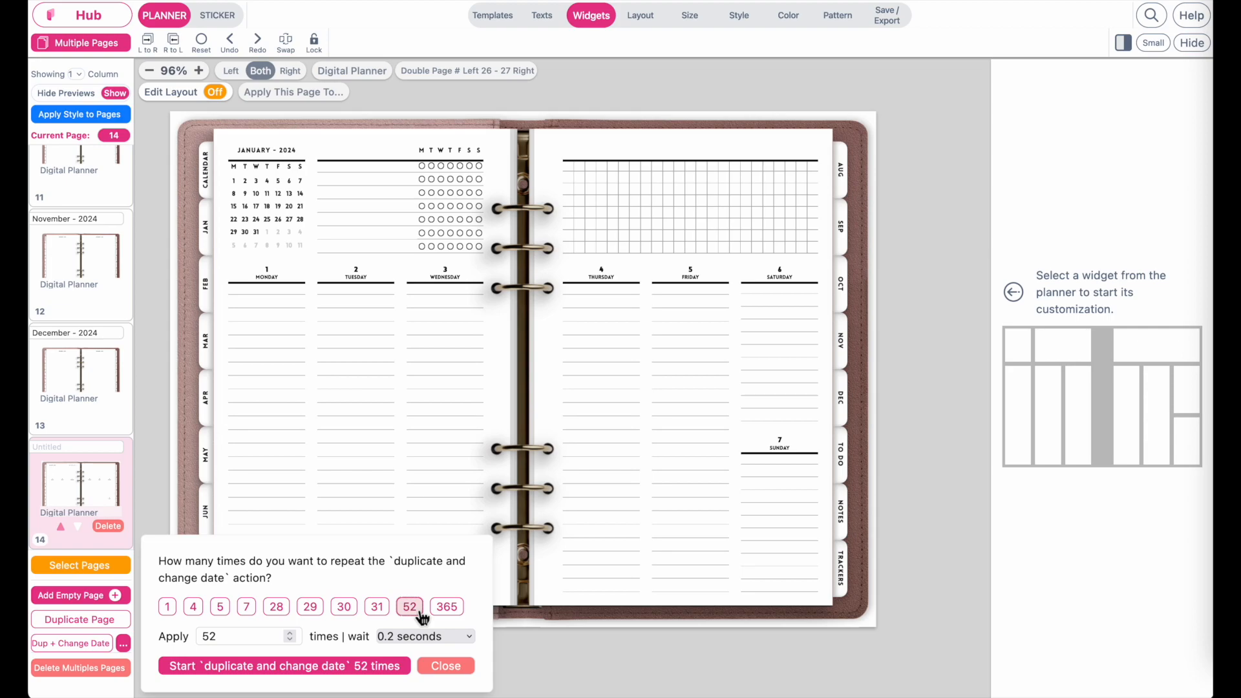
click(439, 637)
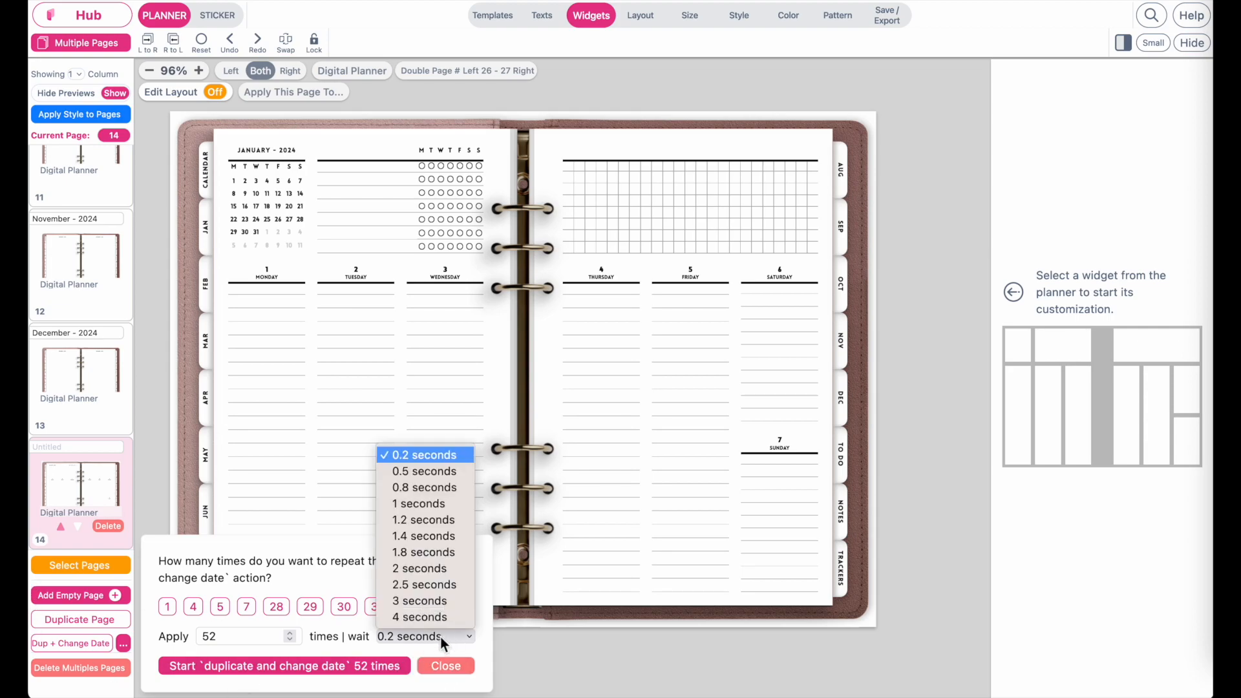
click(349, 581)
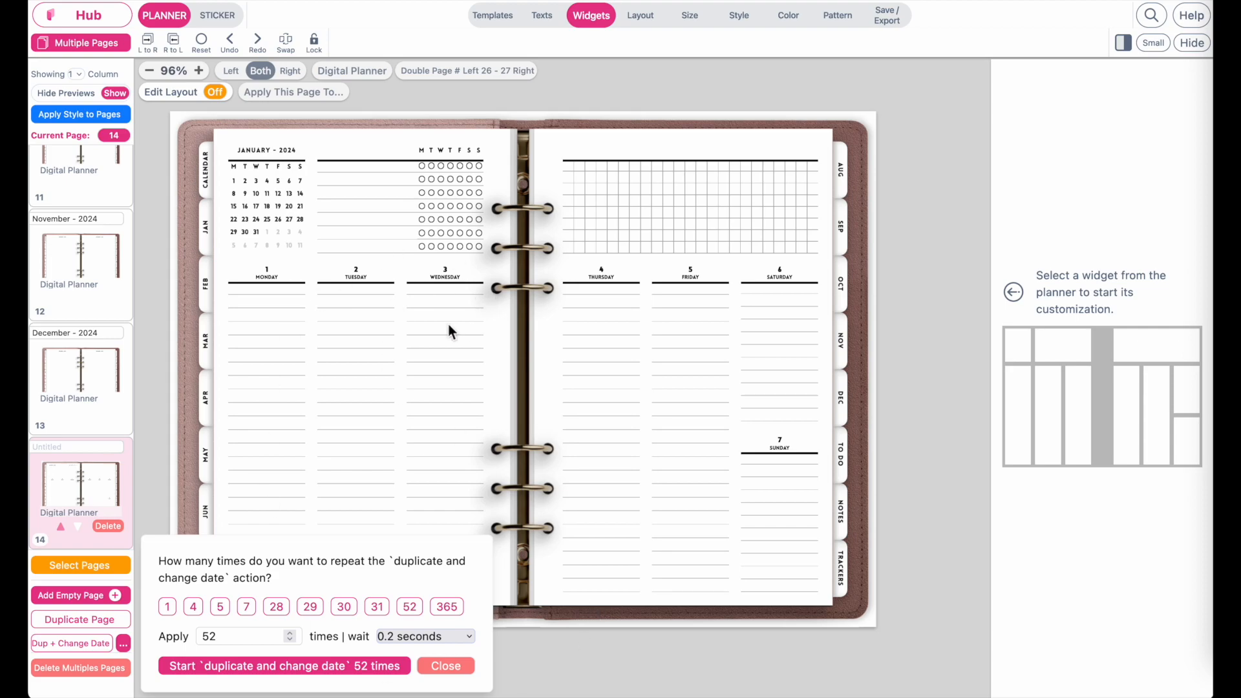
click(397, 639)
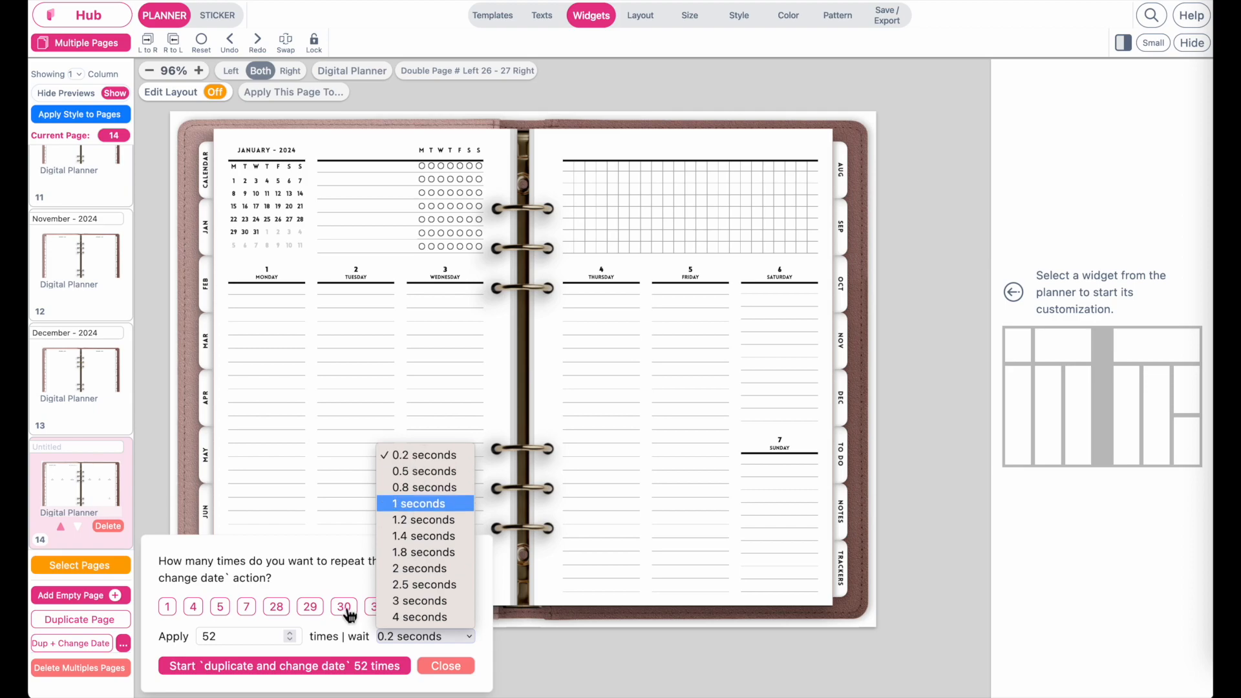
click(342, 639)
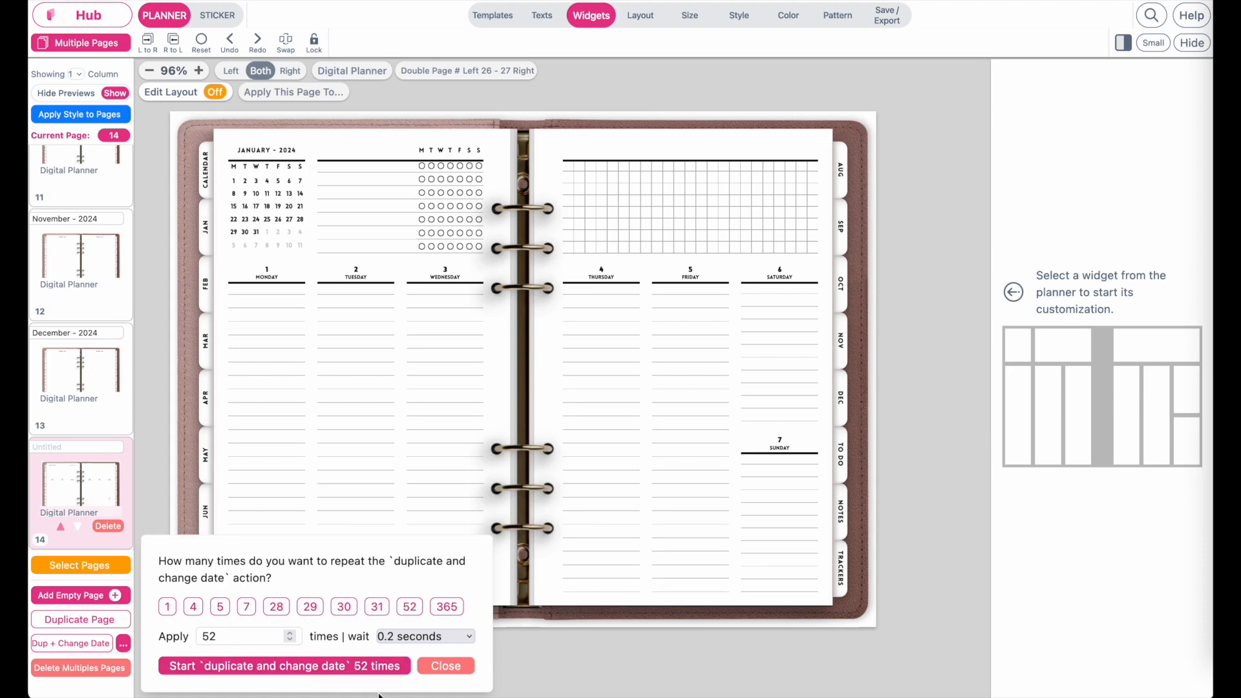
click(348, 669)
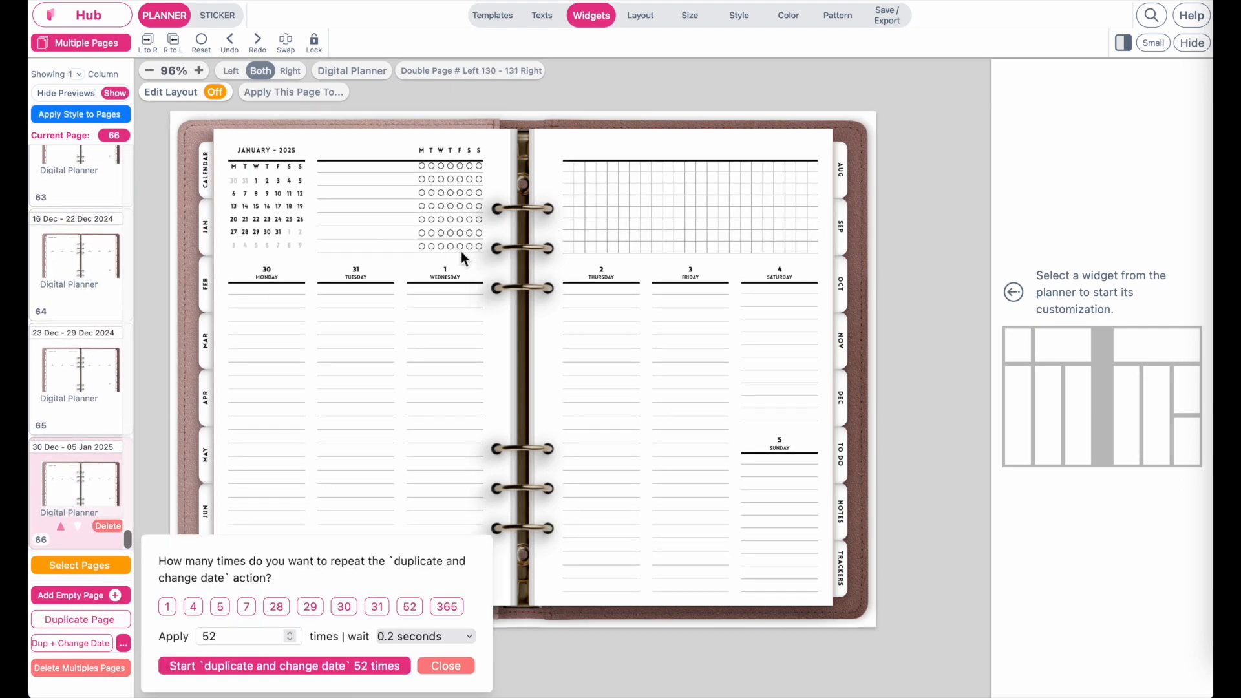
scroll(461, 251, up, 4)
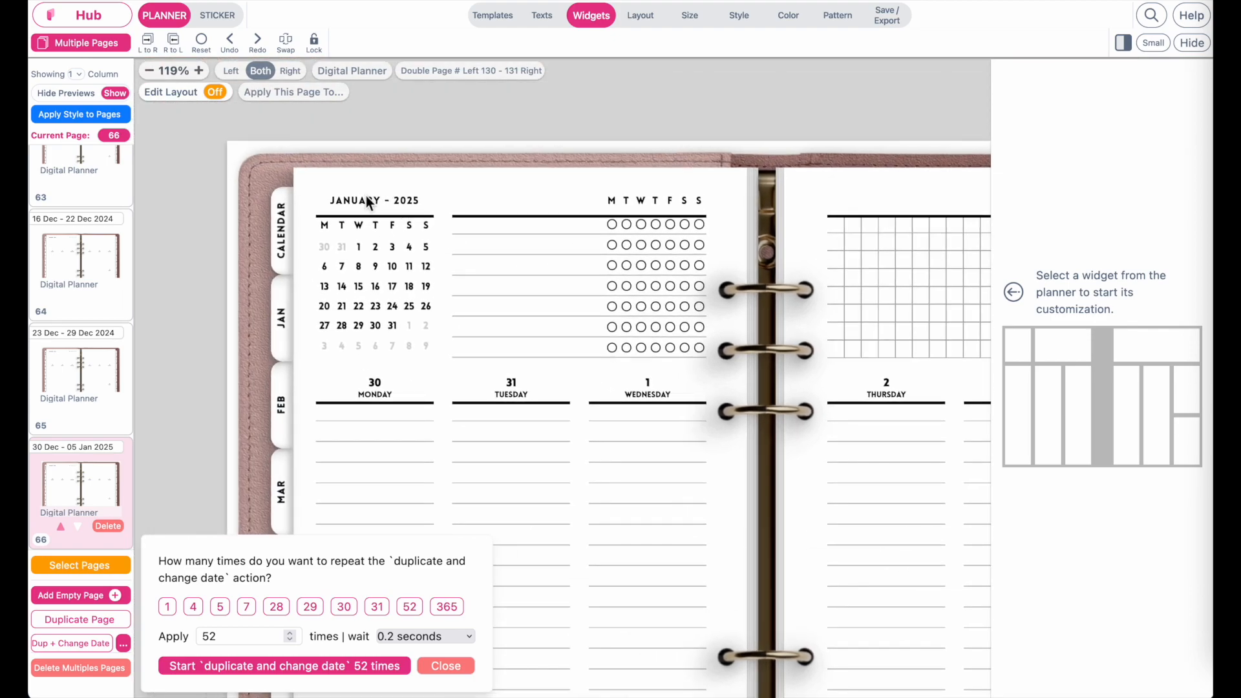
Step: Inspect the dates and mini calendar on the weekly page for 23 Dec - 29 Dec 2024
scroll(671, 405, down, 5)
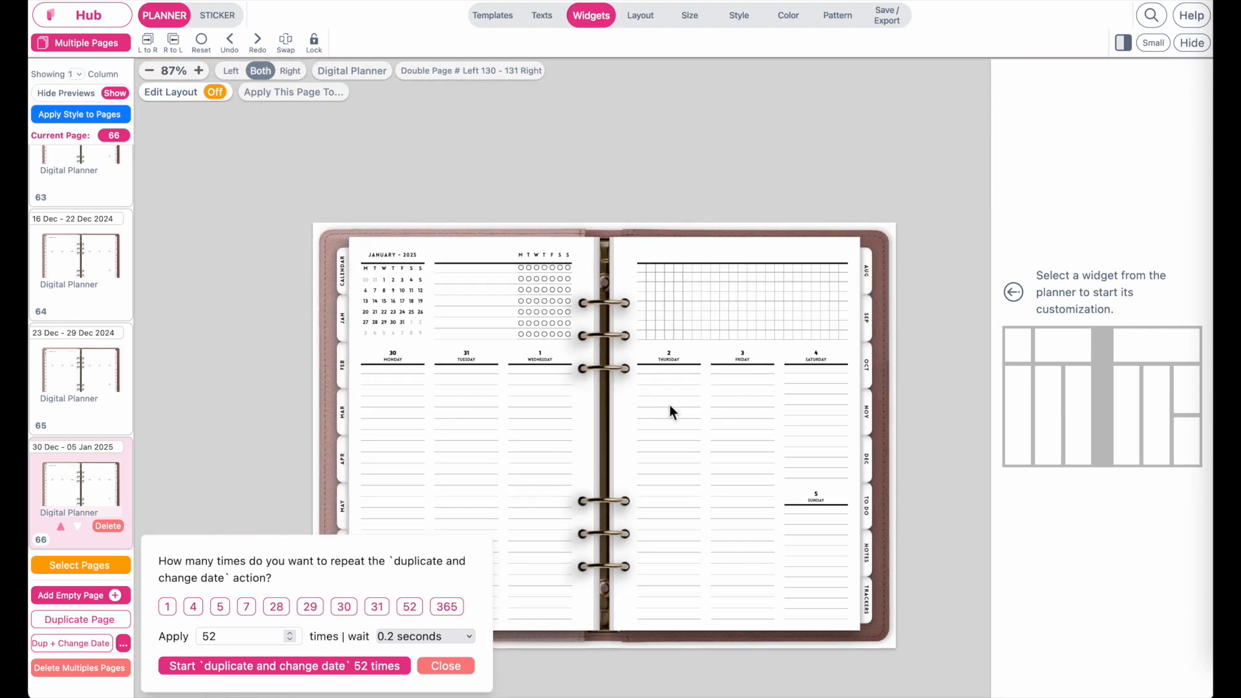
click(83, 370)
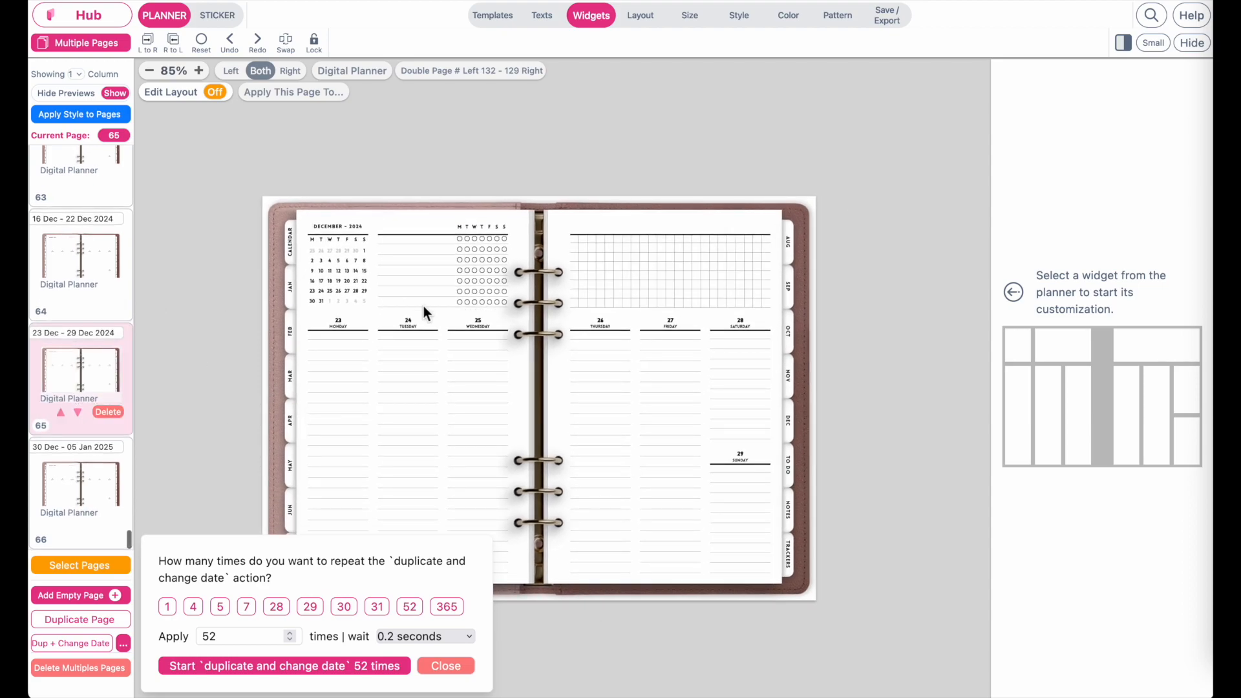
scroll(424, 304, up, 3)
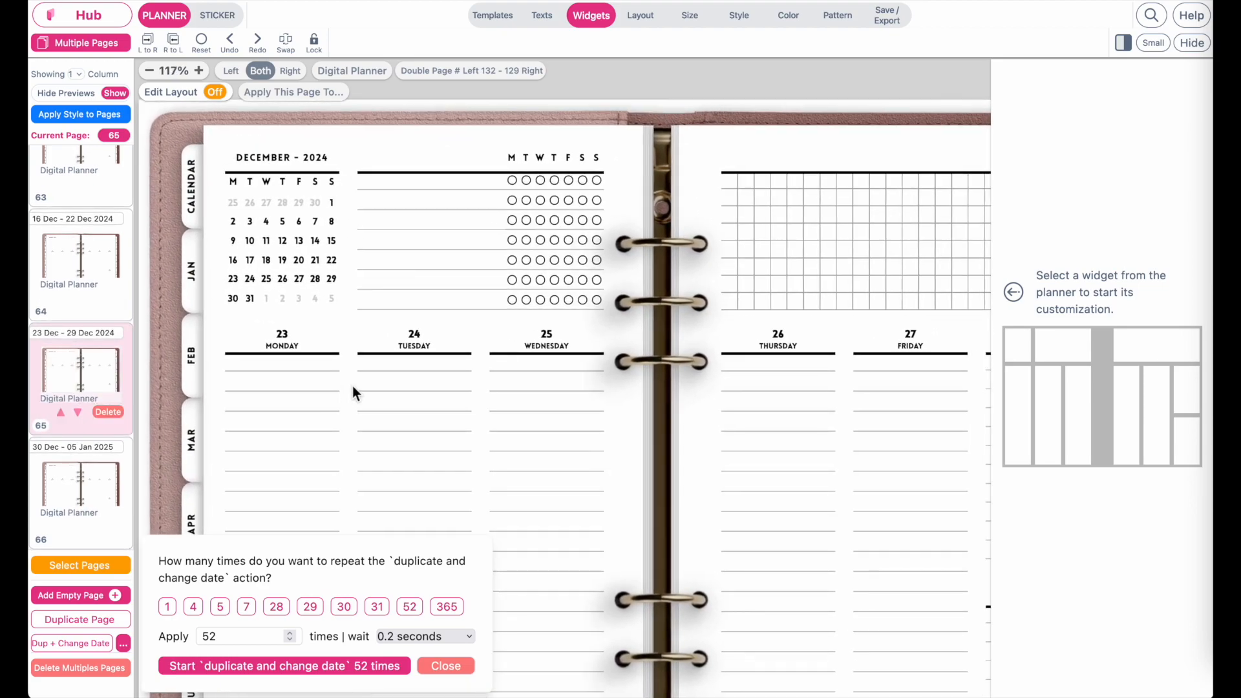
scroll(351, 386, right, 3)
scroll(861, 550, down, 2)
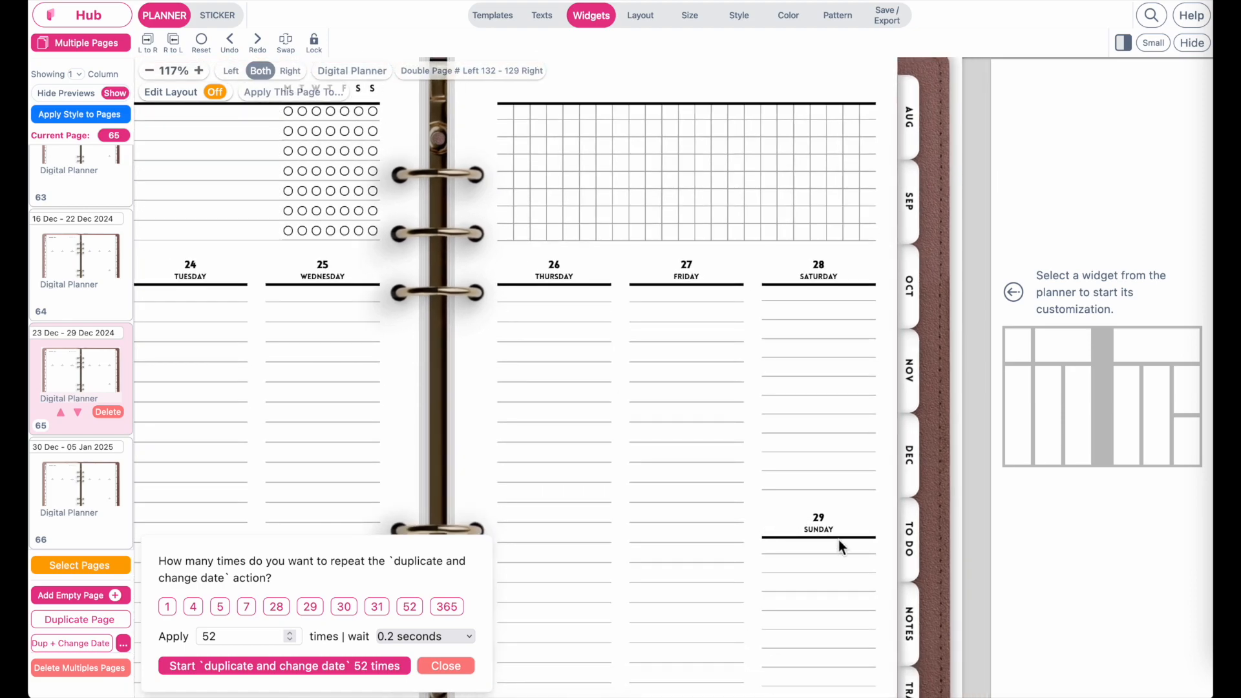
scroll(836, 526, down, 3)
scroll(837, 526, left, 3)
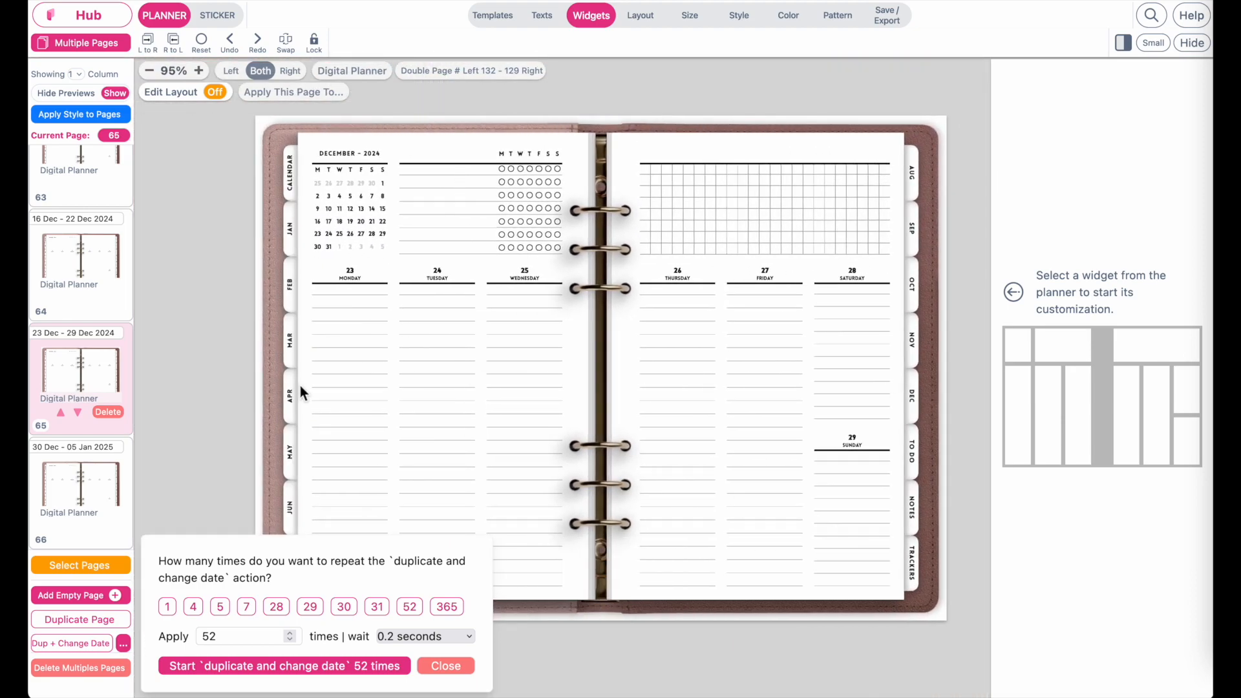
Step: Check the day dates on the 30 Dec - 05 Jan 2025 weekly page, and close the date settings and repeat dialog
click(77, 482)
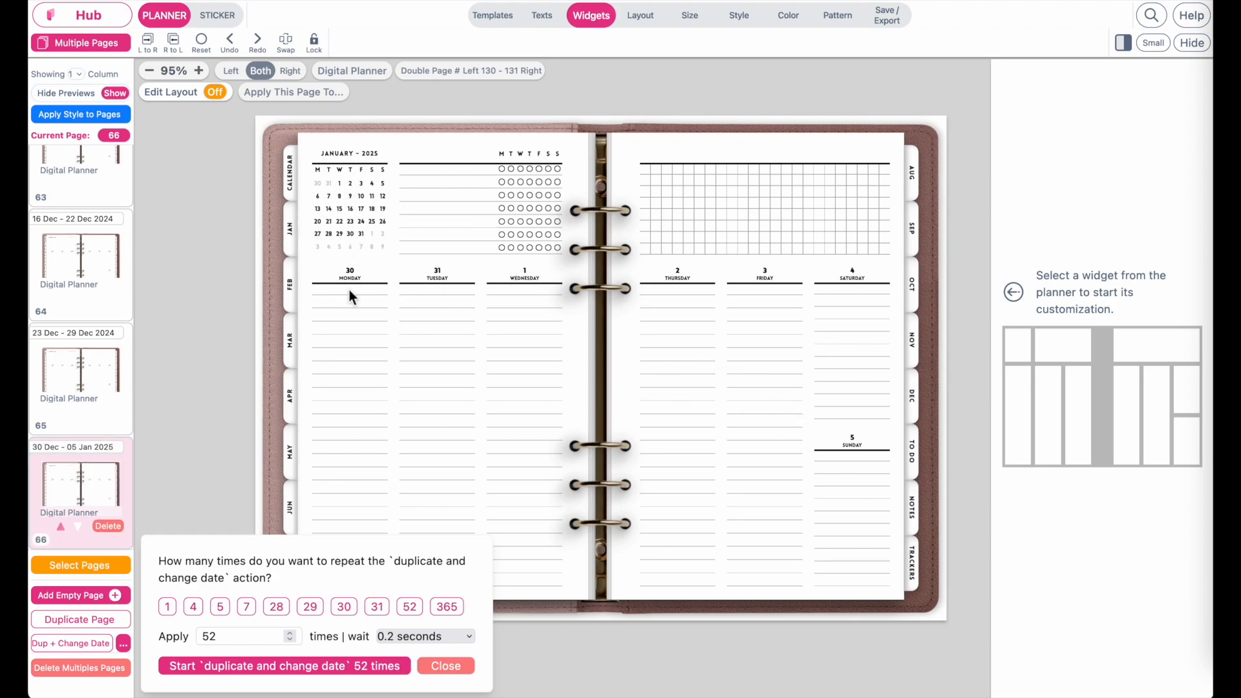
scroll(349, 292, up, 4)
click(331, 284)
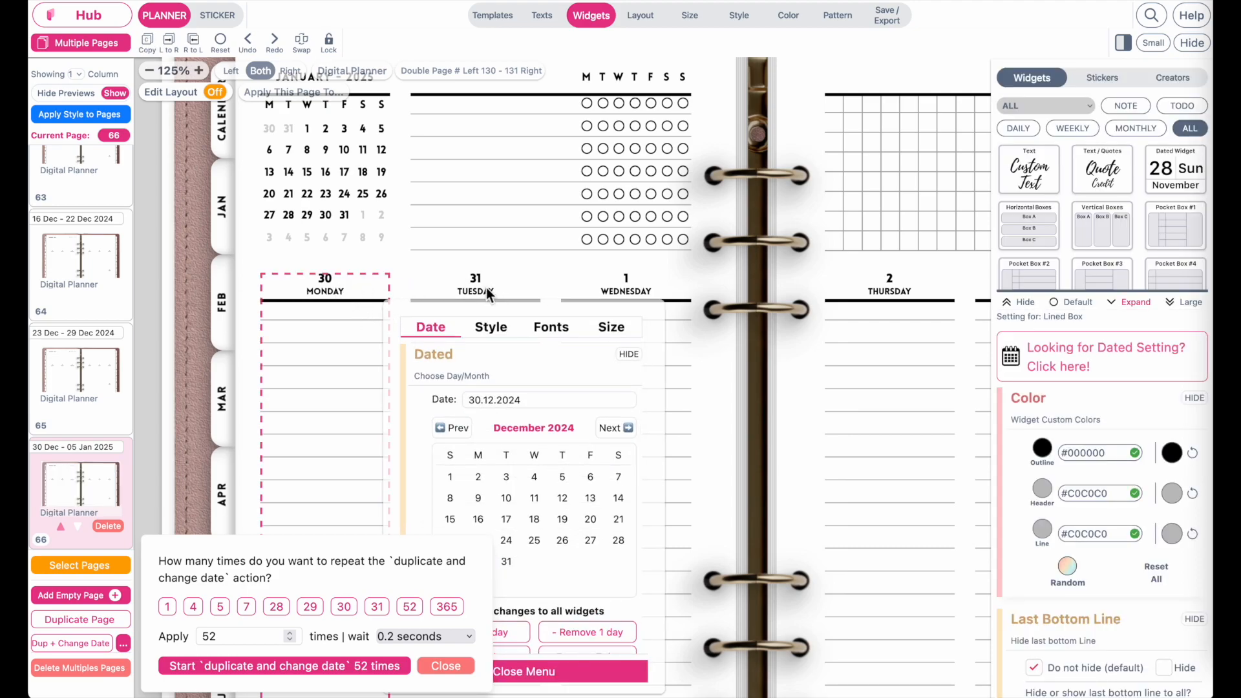
scroll(592, 292, right, 5)
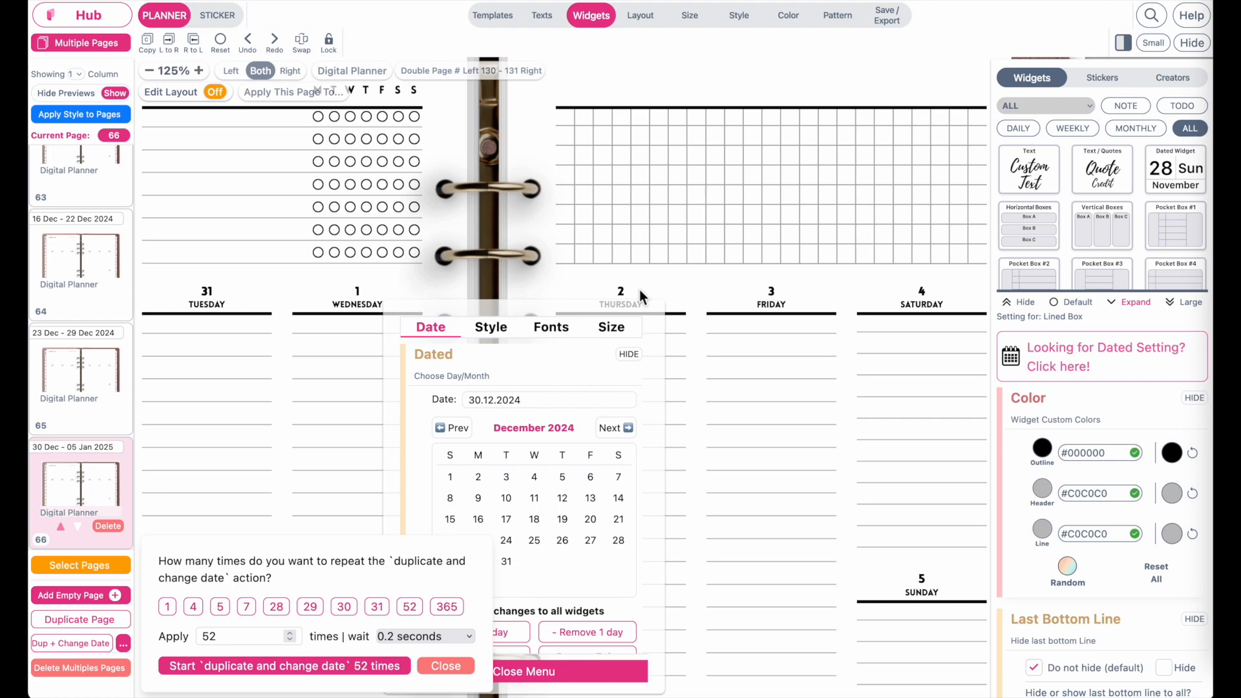
scroll(807, 434, down, 3)
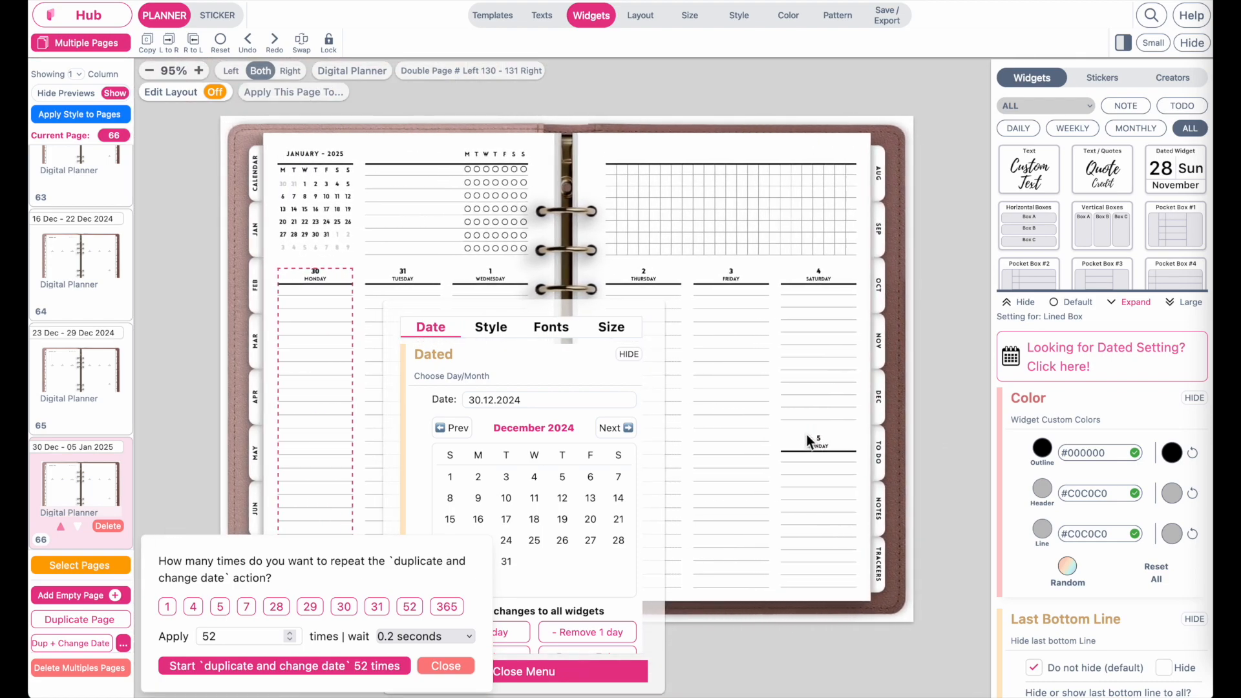
click(615, 673)
click(456, 668)
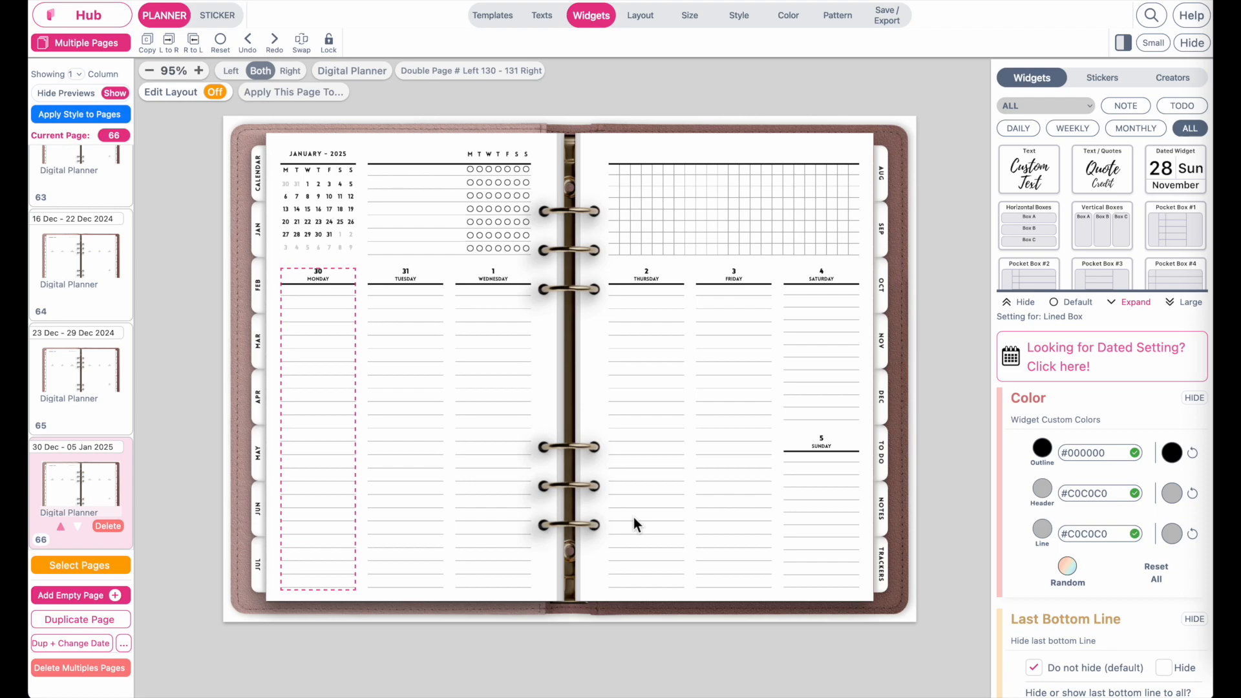
Step: Duplicate the last weekly page and filter the planner templates to Starter Daily DATED
click(88, 623)
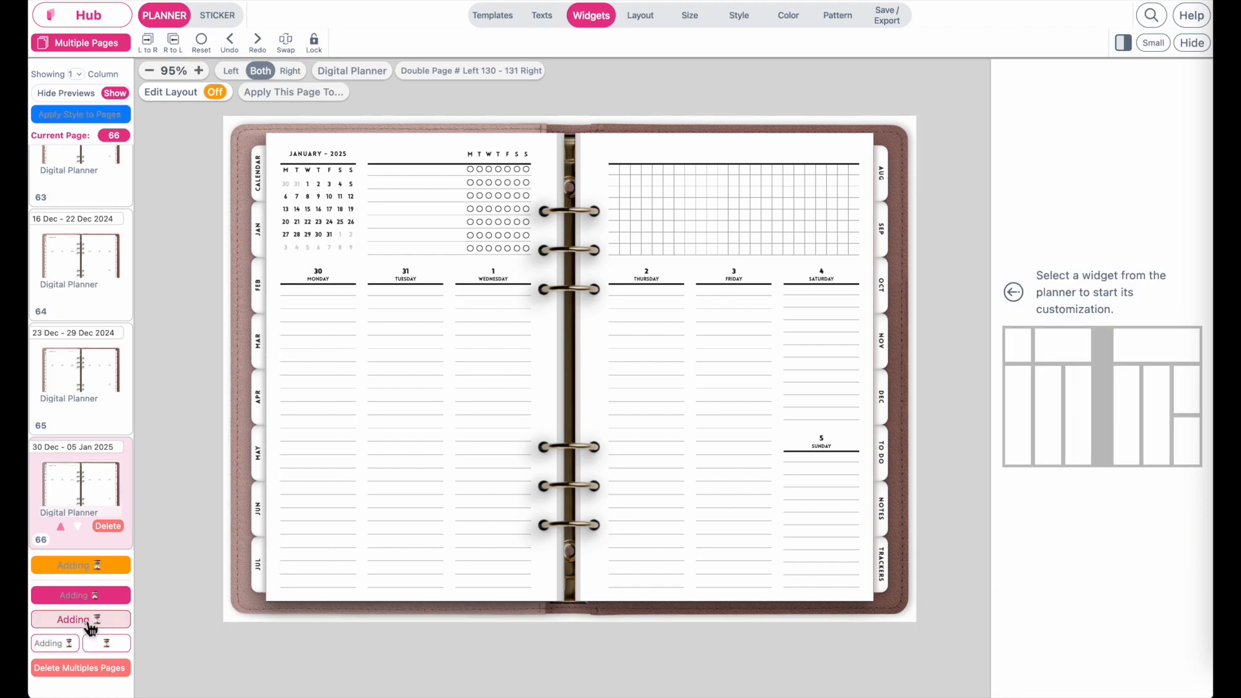
click(502, 16)
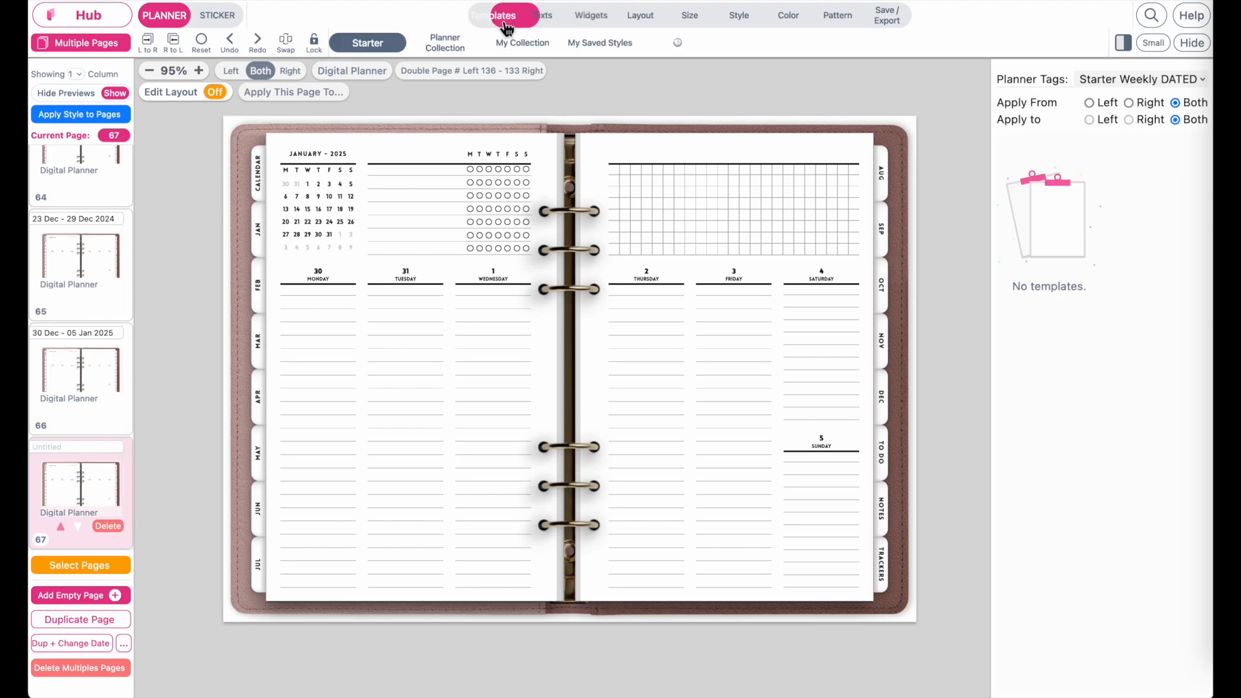
click(1124, 79)
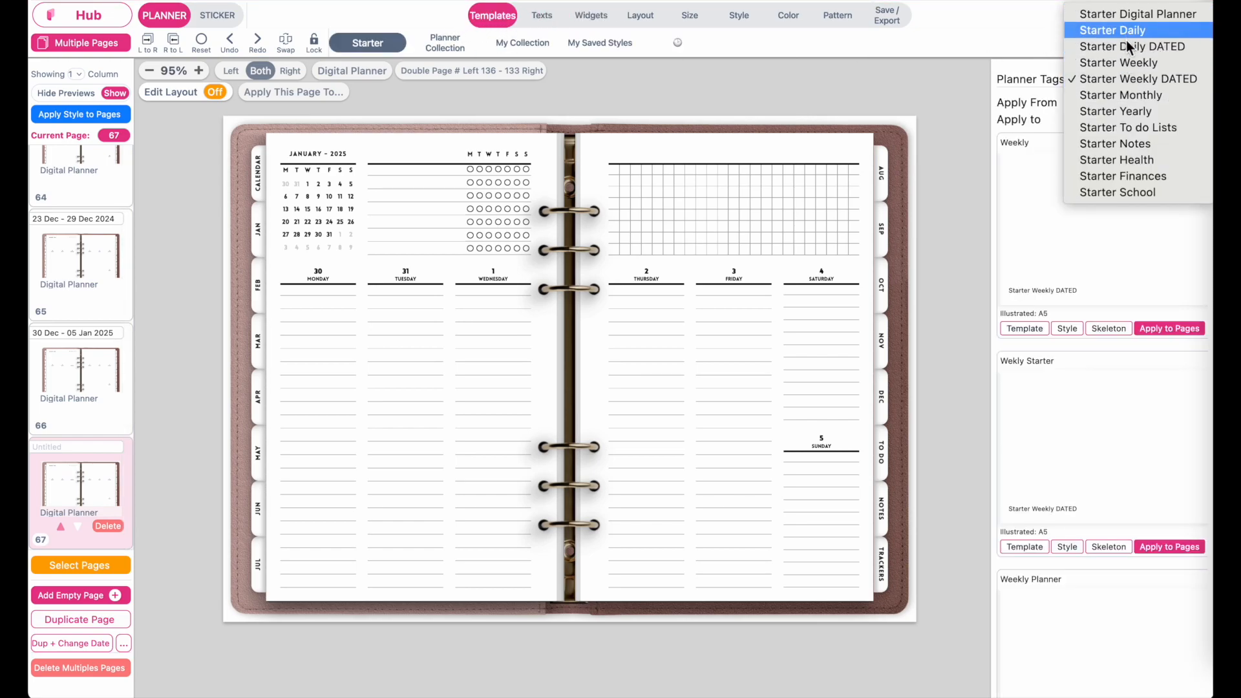
click(1124, 50)
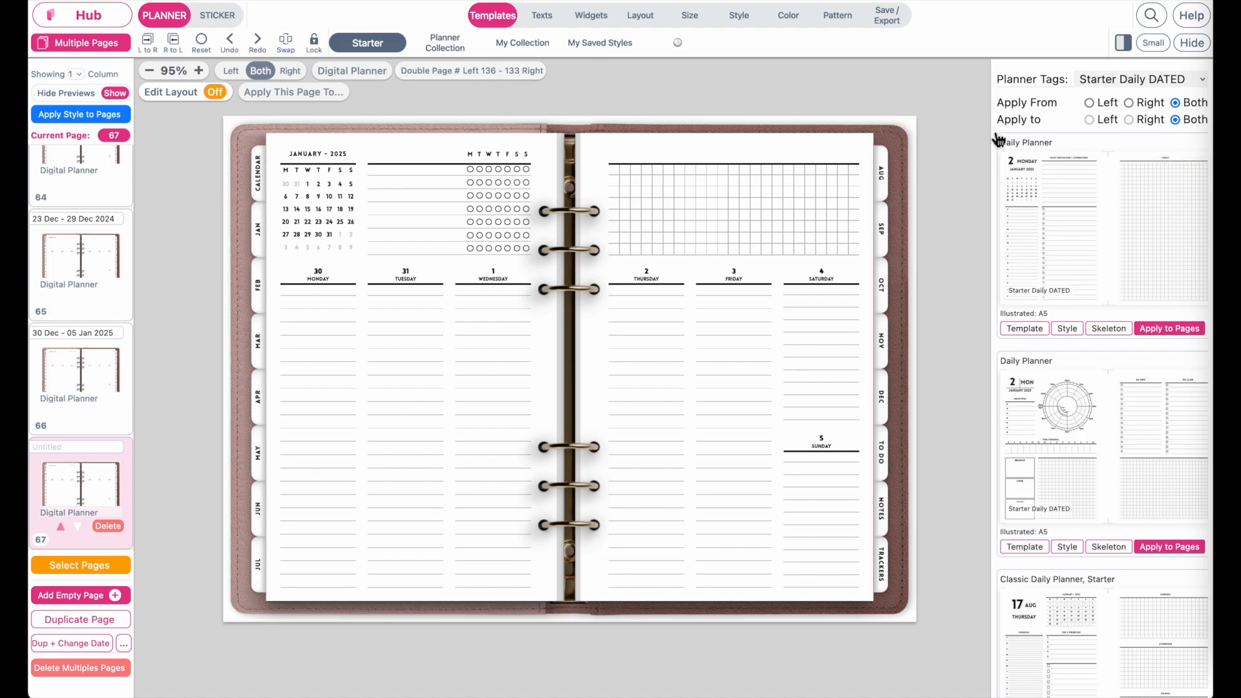
Step: Apply the skeleton of the "Classic Daily Planner, Starter" template to the duplicated page
scroll(1112, 381, down, 5)
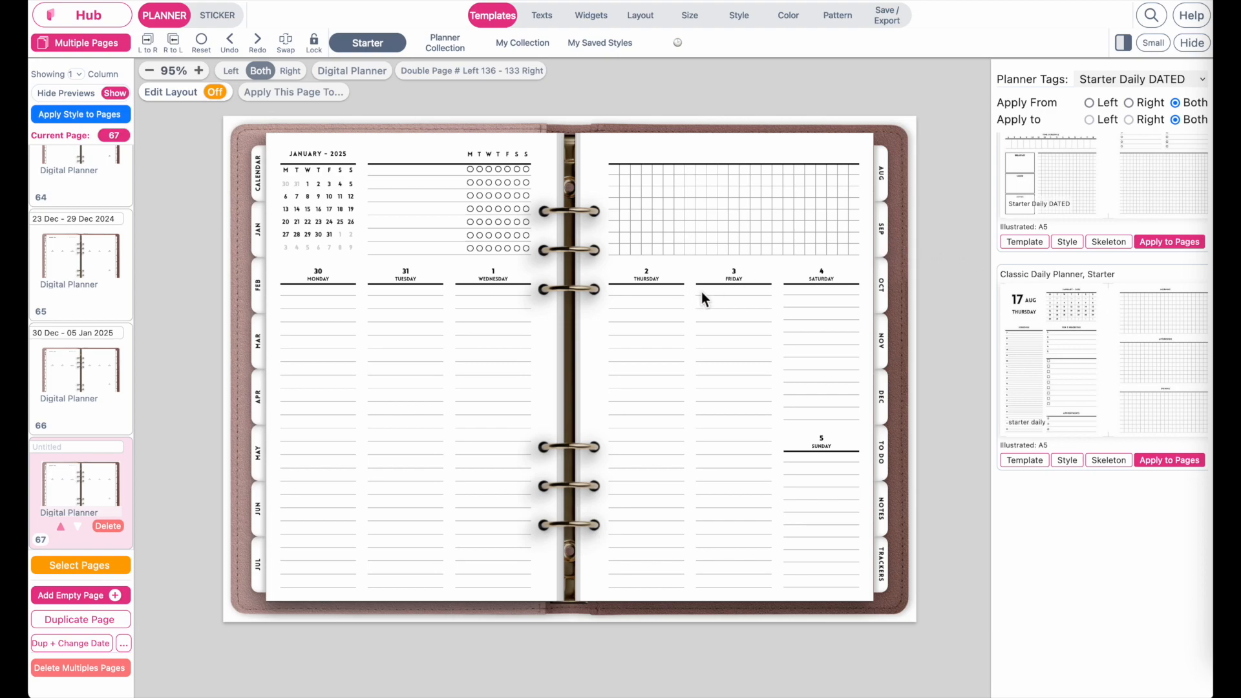
scroll(1135, 435, up, 4)
scroll(1136, 433, down, 3)
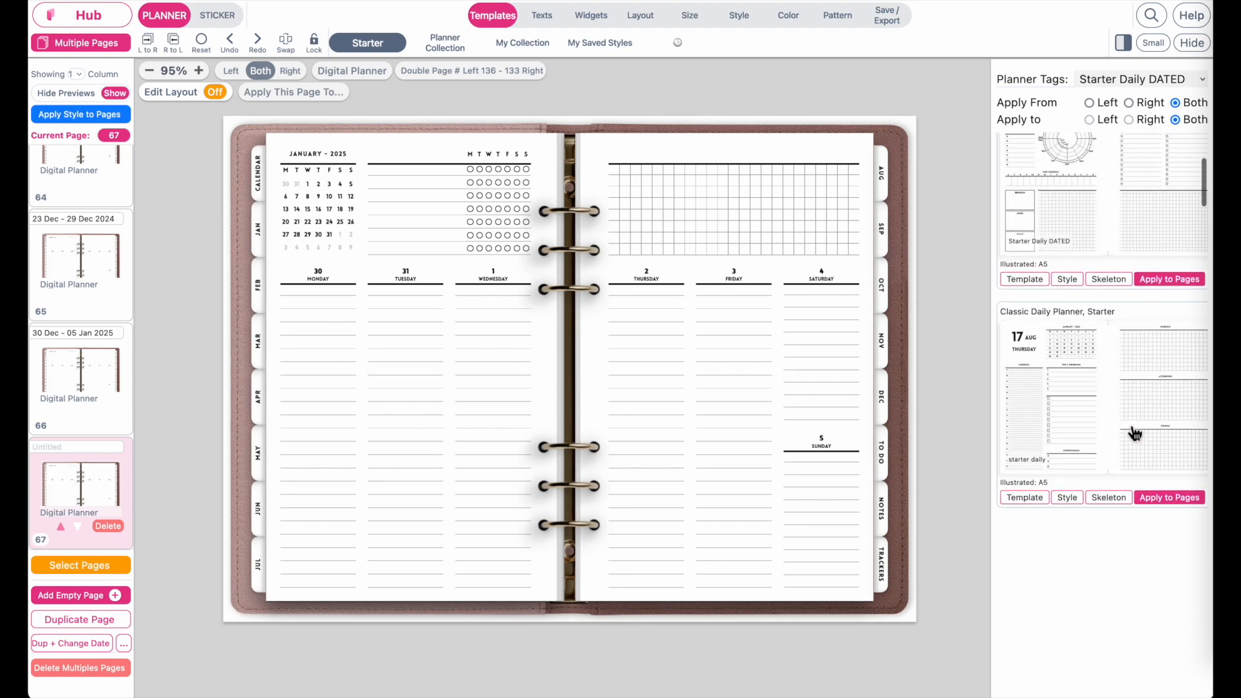
click(1109, 497)
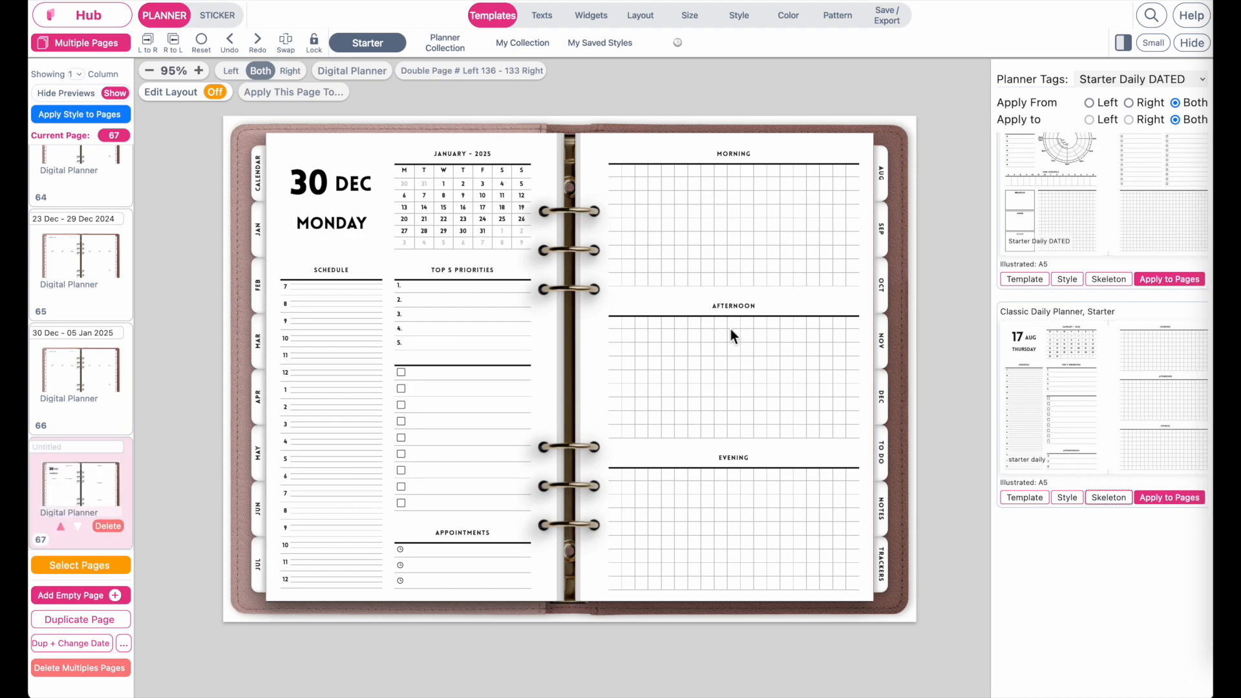
scroll(1090, 359, up, 5)
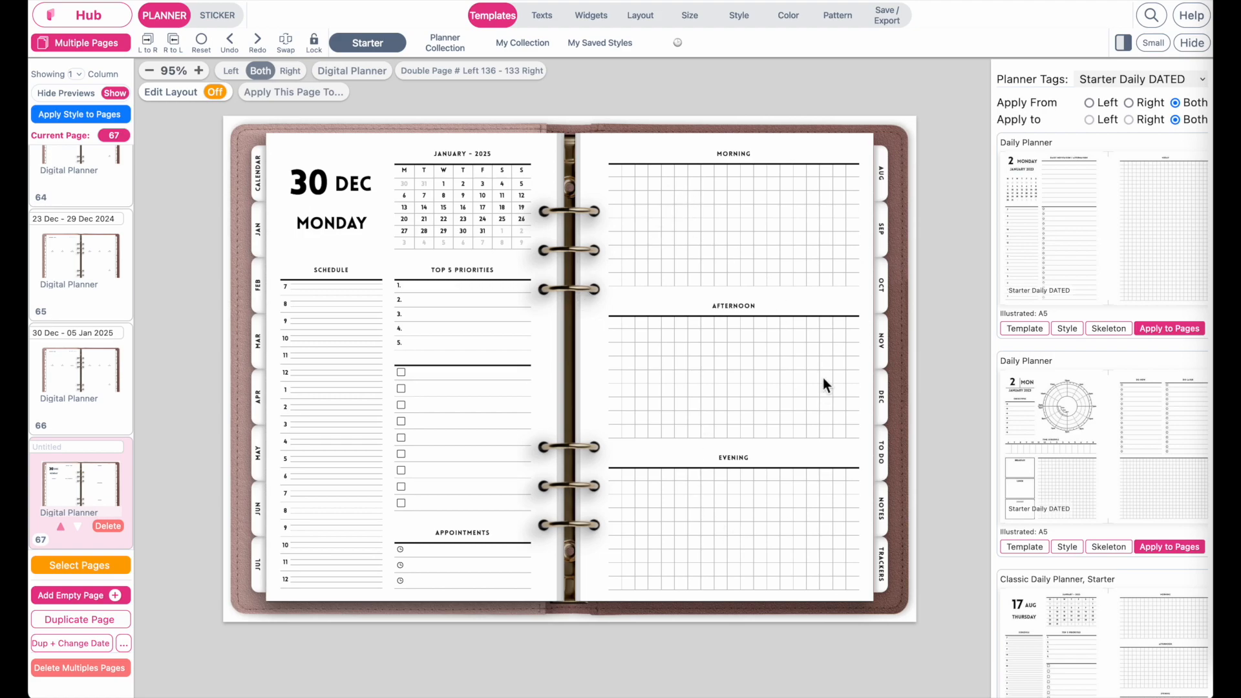
Step: Set the date flag on the new daily page to 01.01.2024
drag(823, 377, 692, 363)
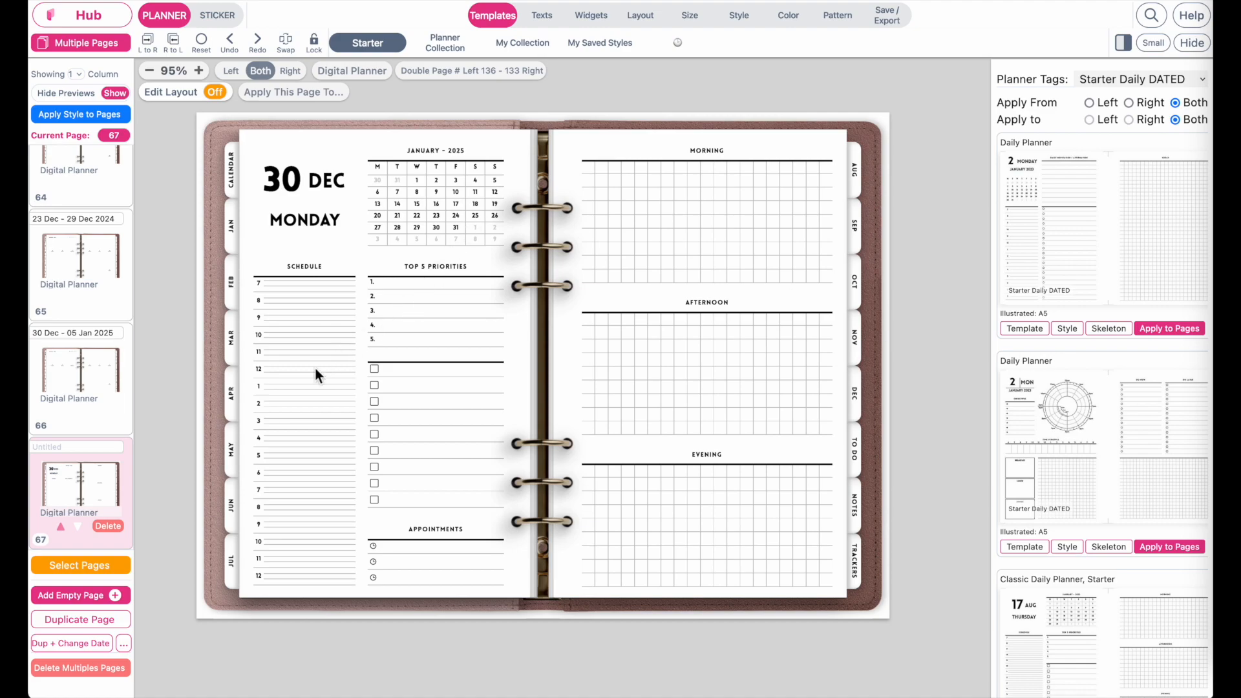
scroll(314, 368, up, 1)
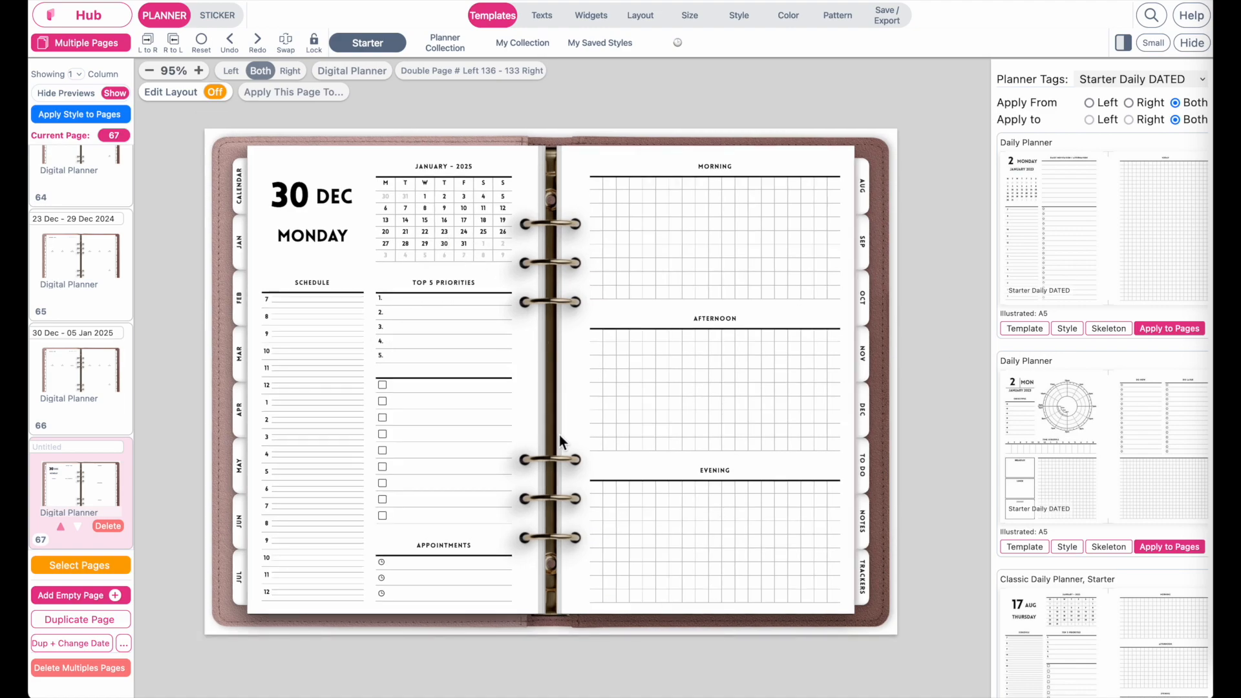
click(308, 215)
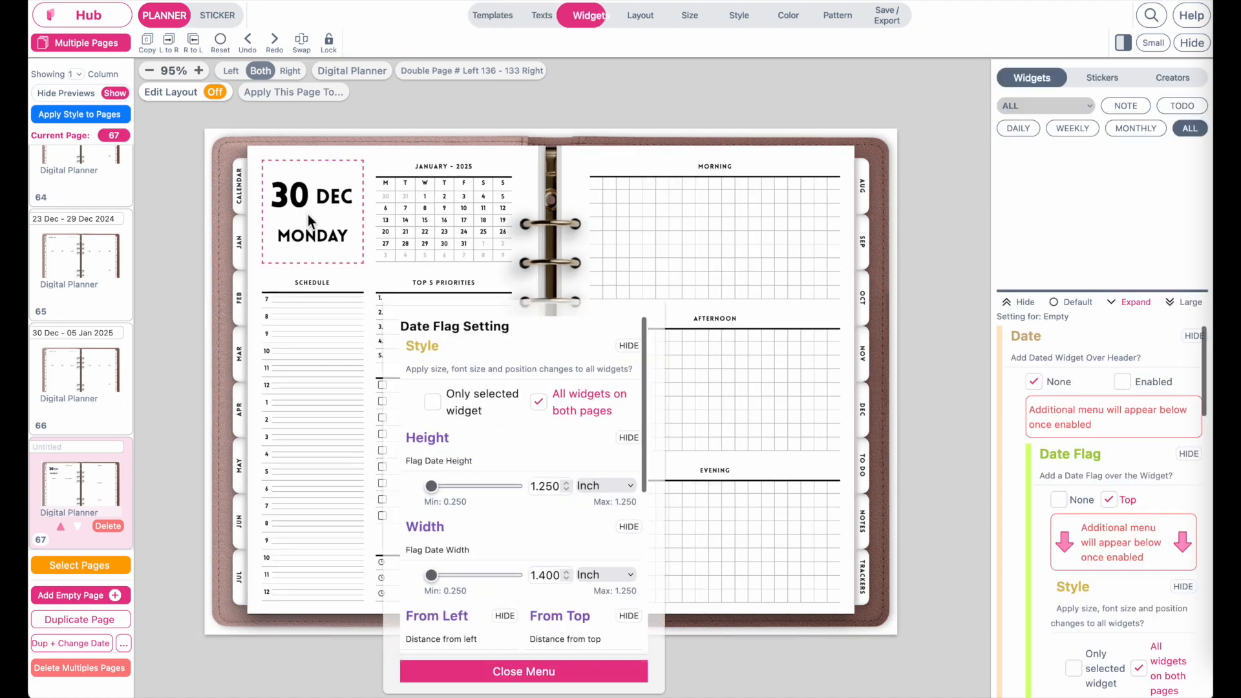
click(627, 450)
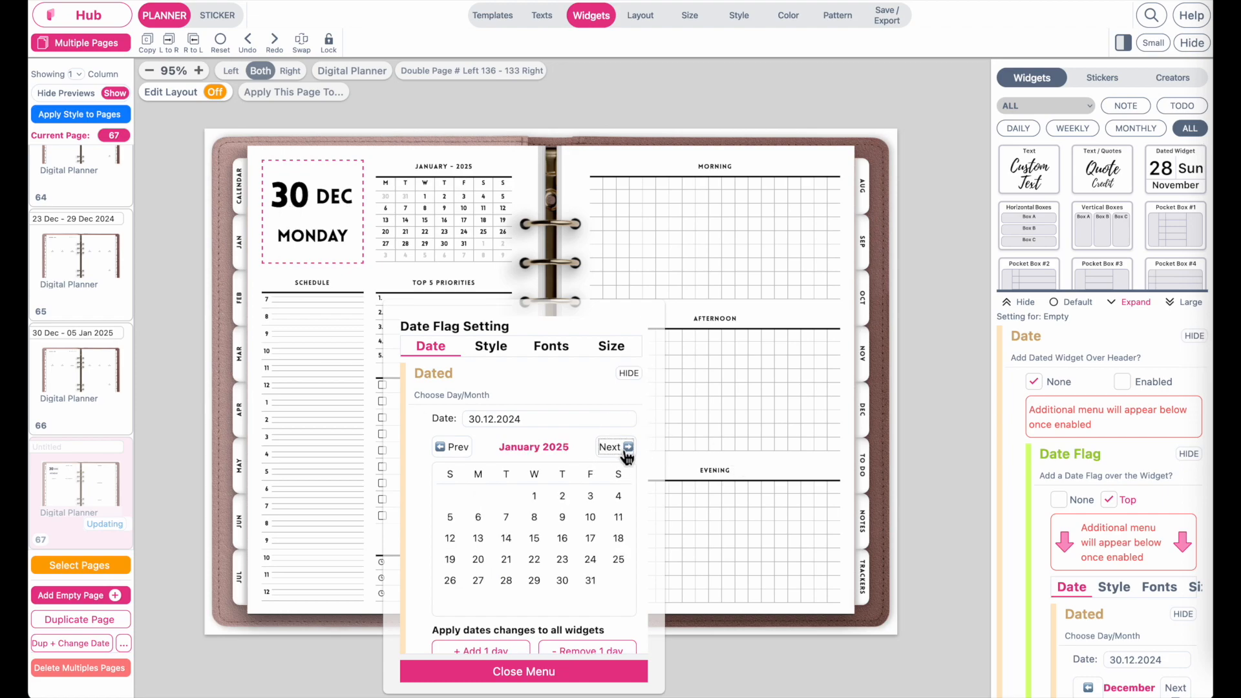
click(627, 449)
click(469, 451)
click(470, 452)
click(470, 451)
click(470, 451)
click(471, 452)
click(471, 452)
click(472, 453)
click(471, 452)
click(472, 452)
click(472, 453)
click(472, 453)
click(471, 453)
click(471, 452)
click(478, 496)
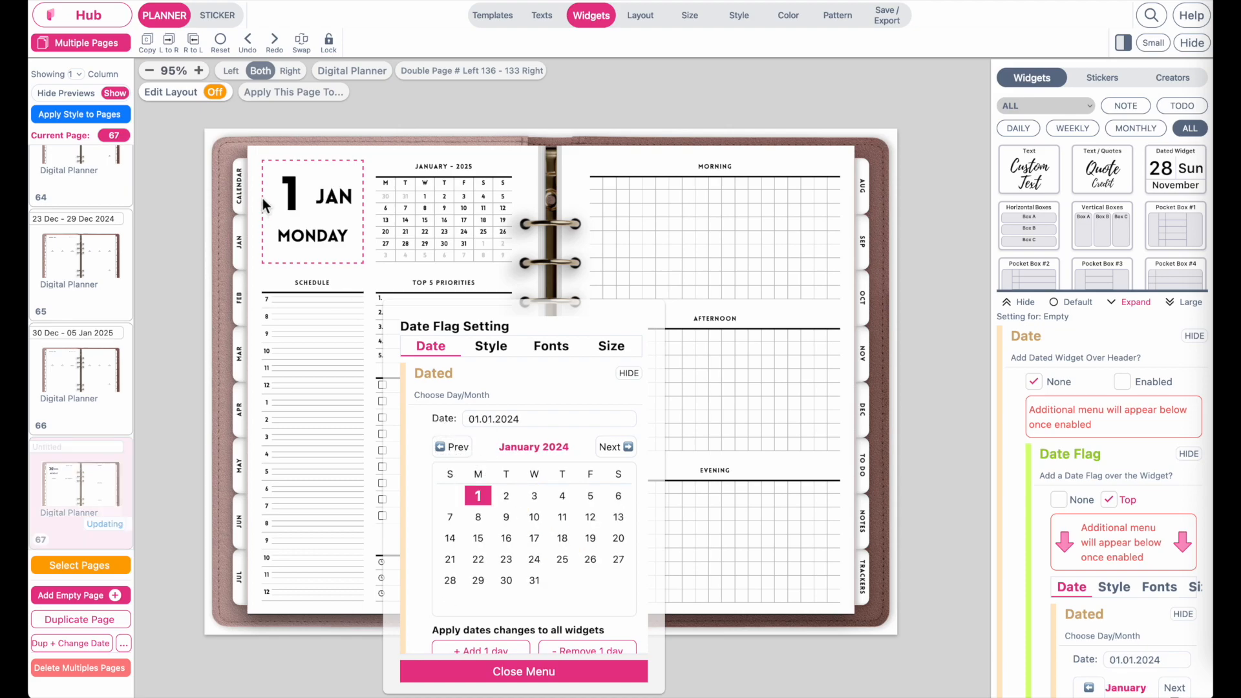
Step: Set the daily page's mini monthly calendar to the year 2024 and deselect it
click(449, 219)
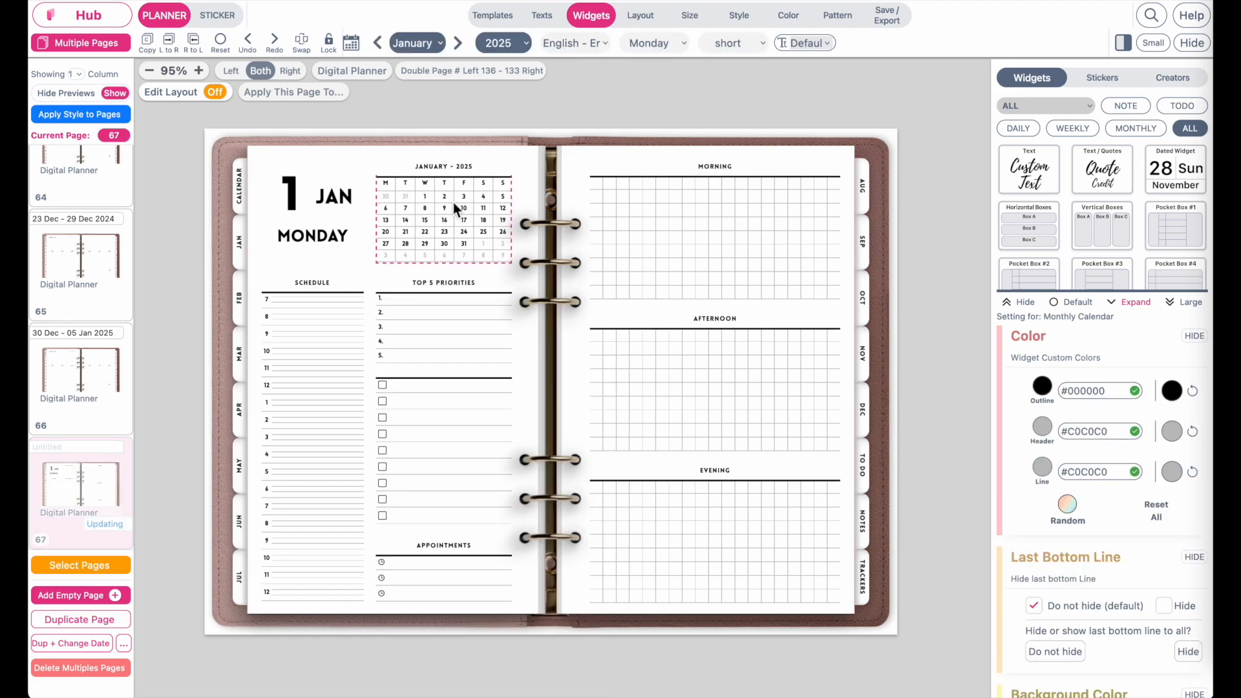
click(511, 43)
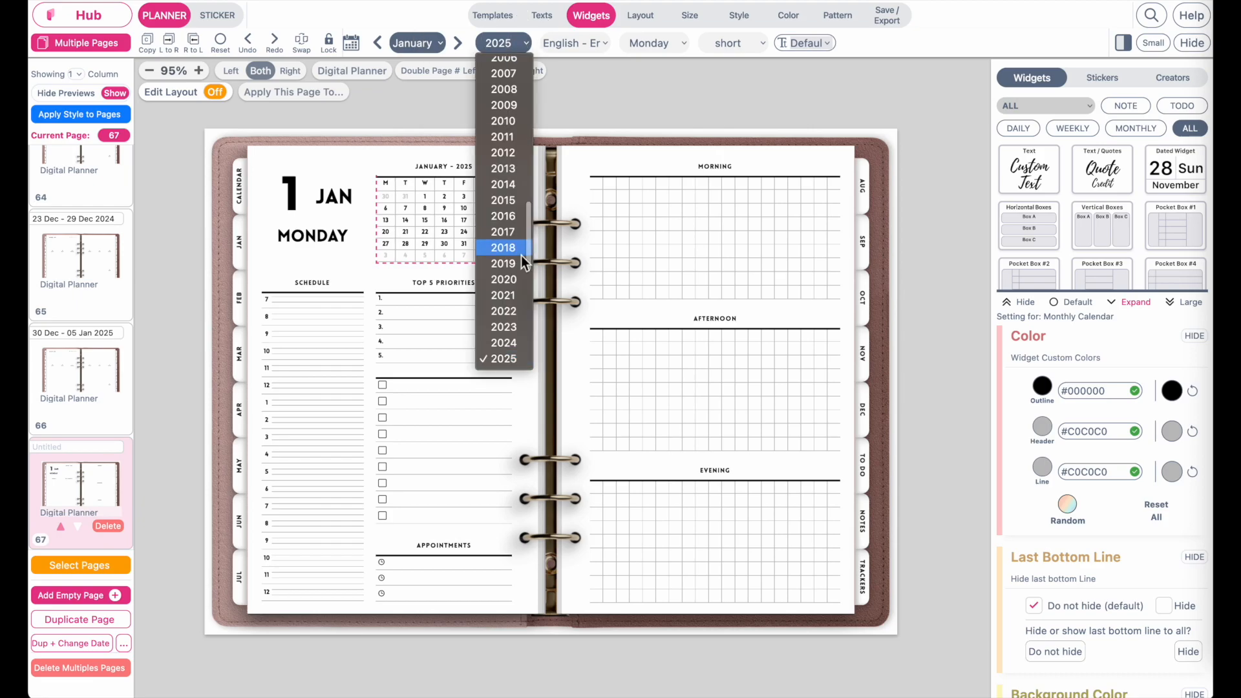
click(506, 292)
click(577, 106)
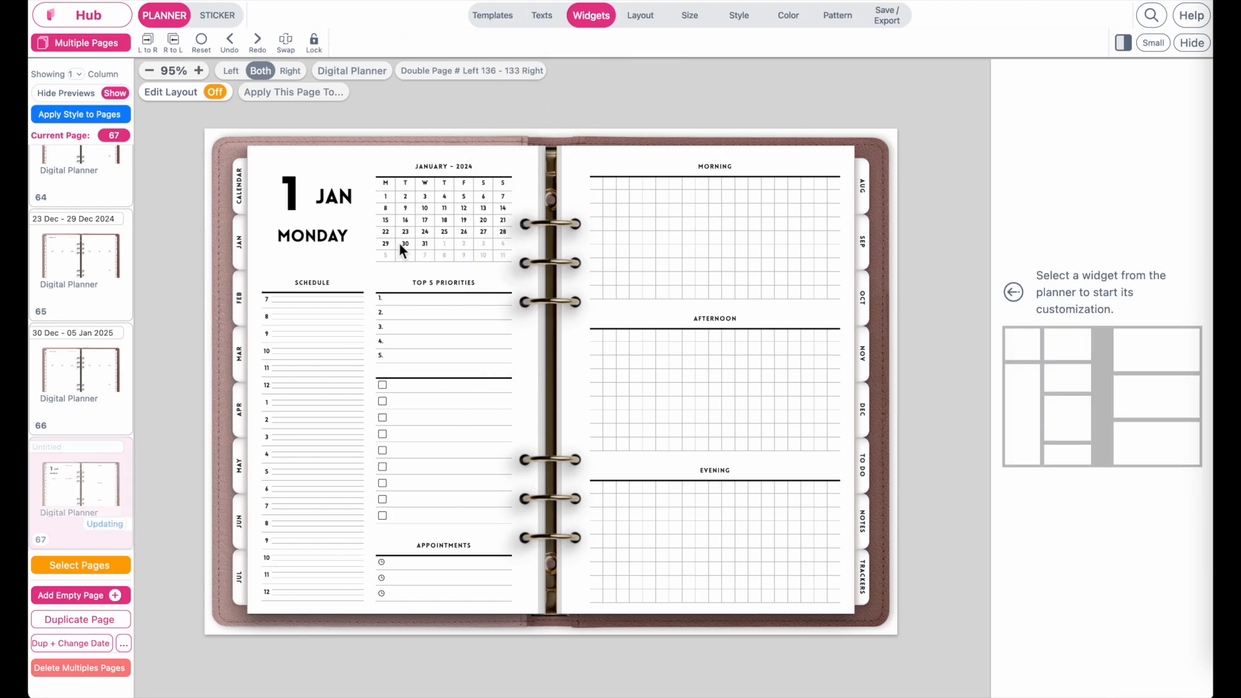
Step: Check the date settings of the date flag and the mini calendar on the daily page
scroll(400, 244, up, 3)
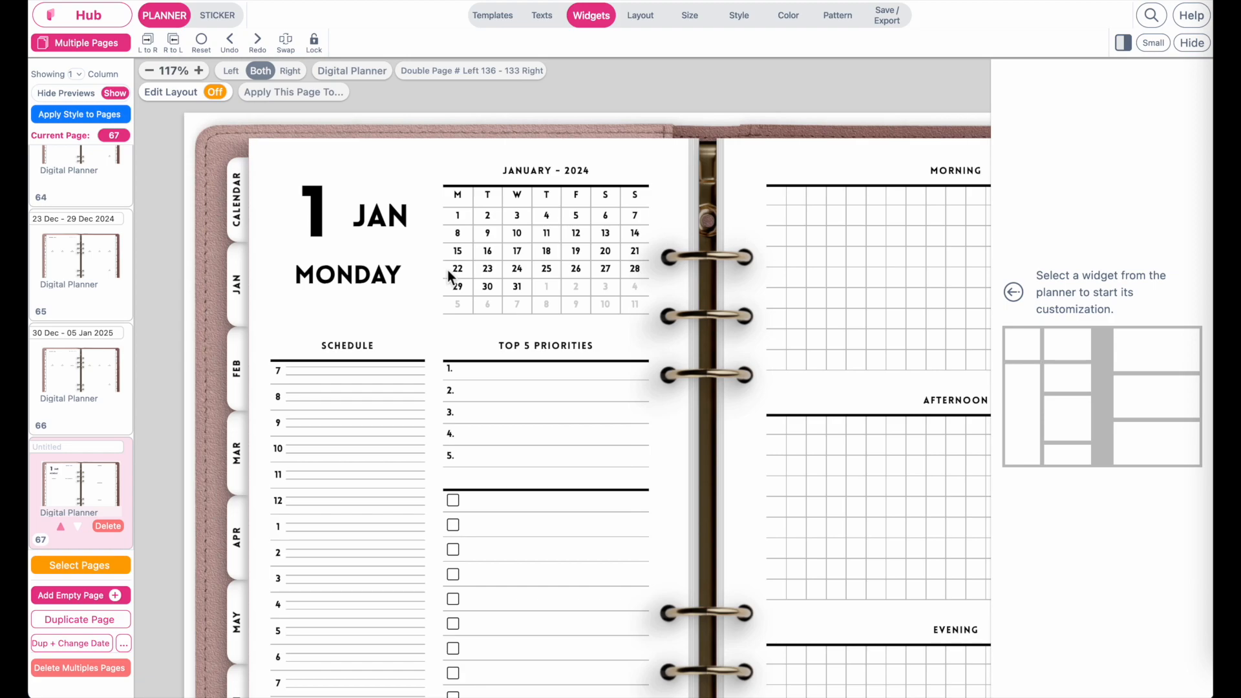
click(325, 237)
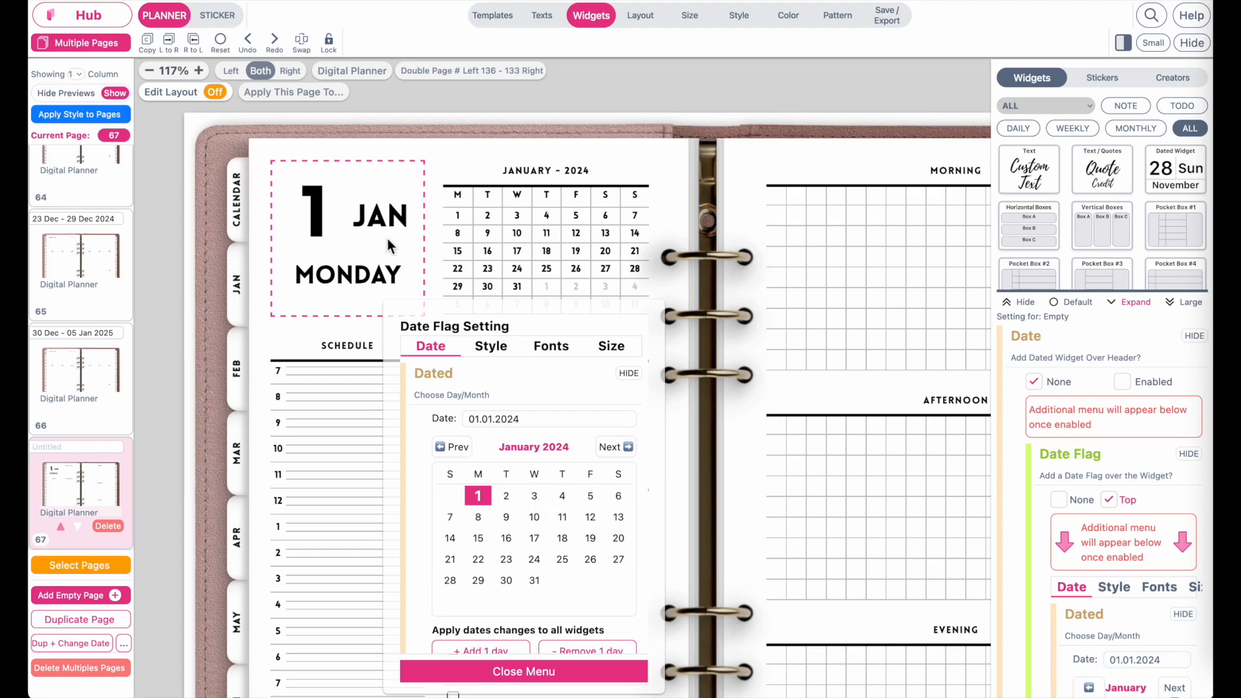
click(546, 240)
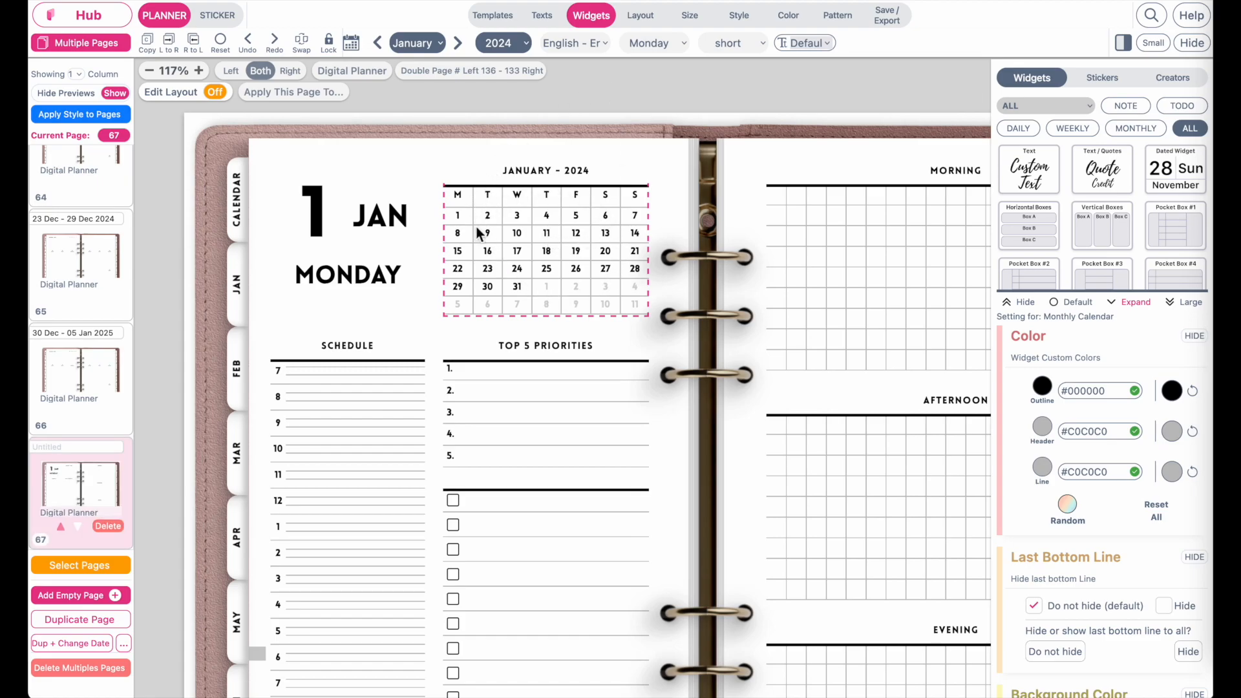
scroll(605, 264, down, 5)
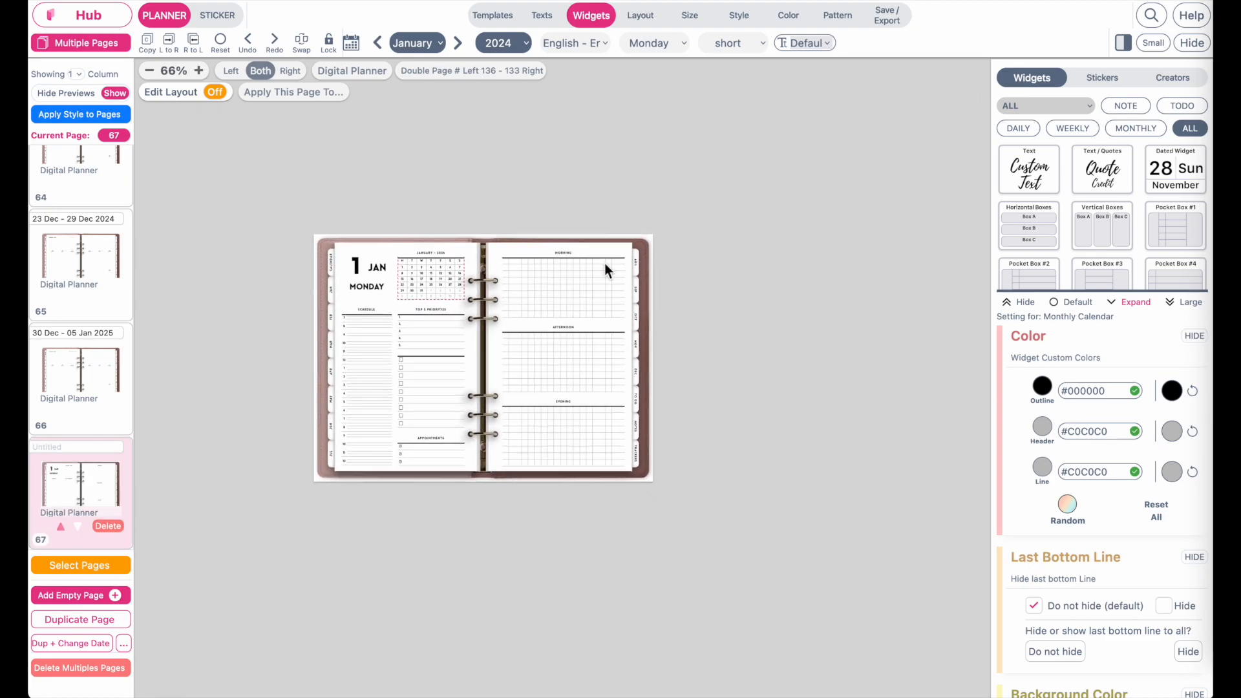
scroll(605, 264, up, 5)
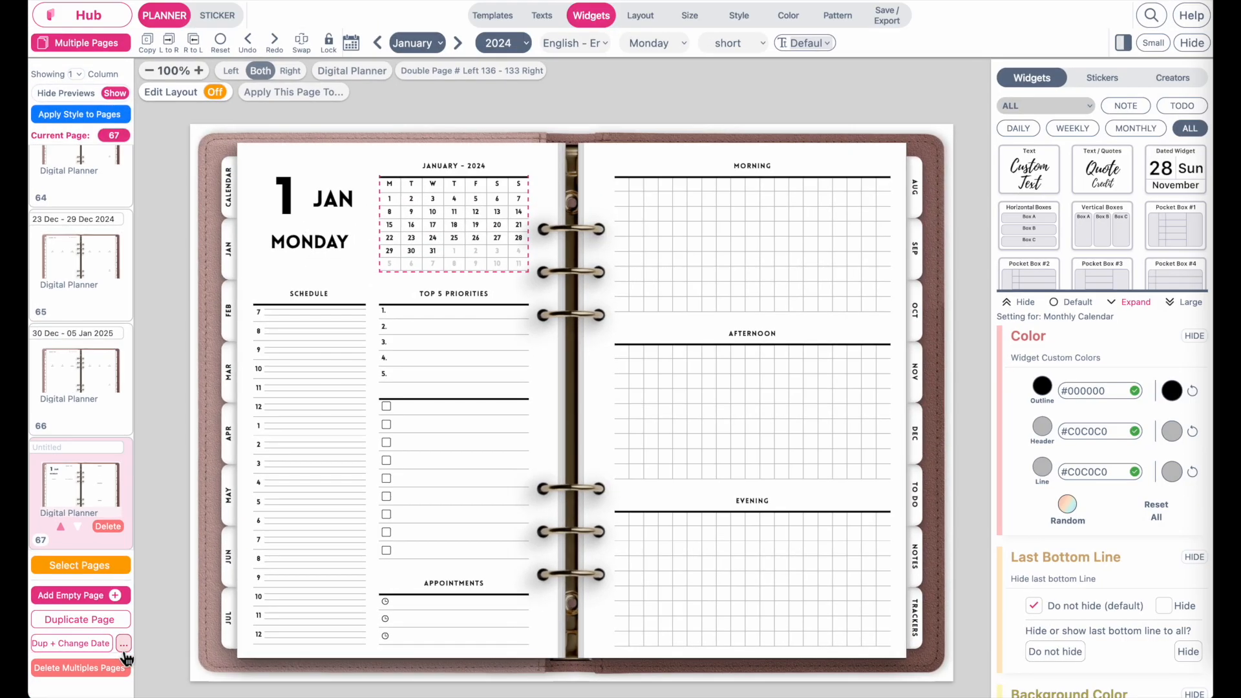
Step: Repeat the duplicate and change date action 365 times on the daily page, with a 0.2-second wait between copies
click(132, 640)
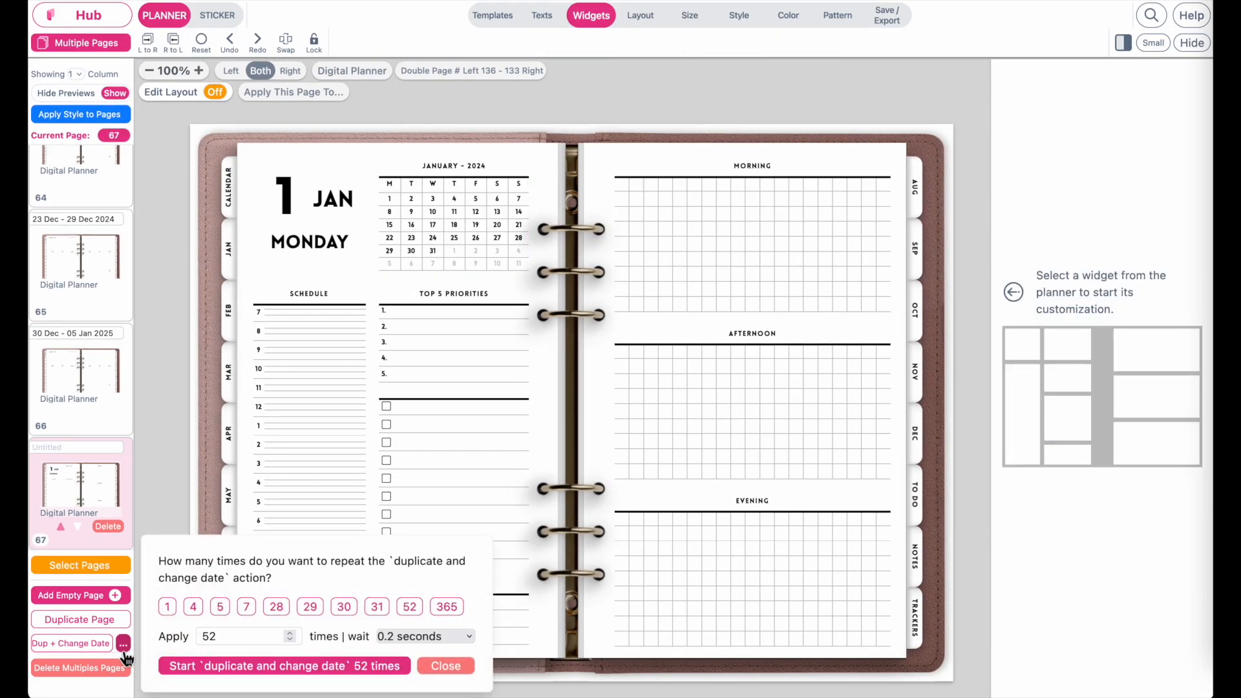
click(448, 608)
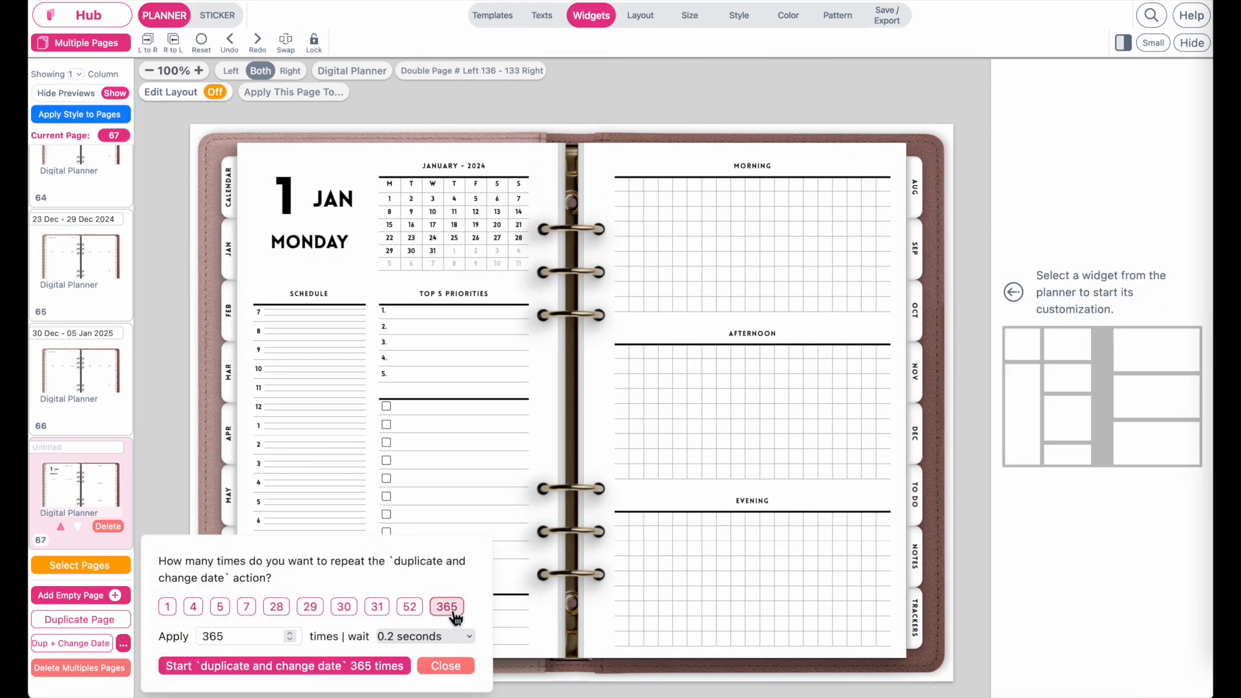
click(434, 638)
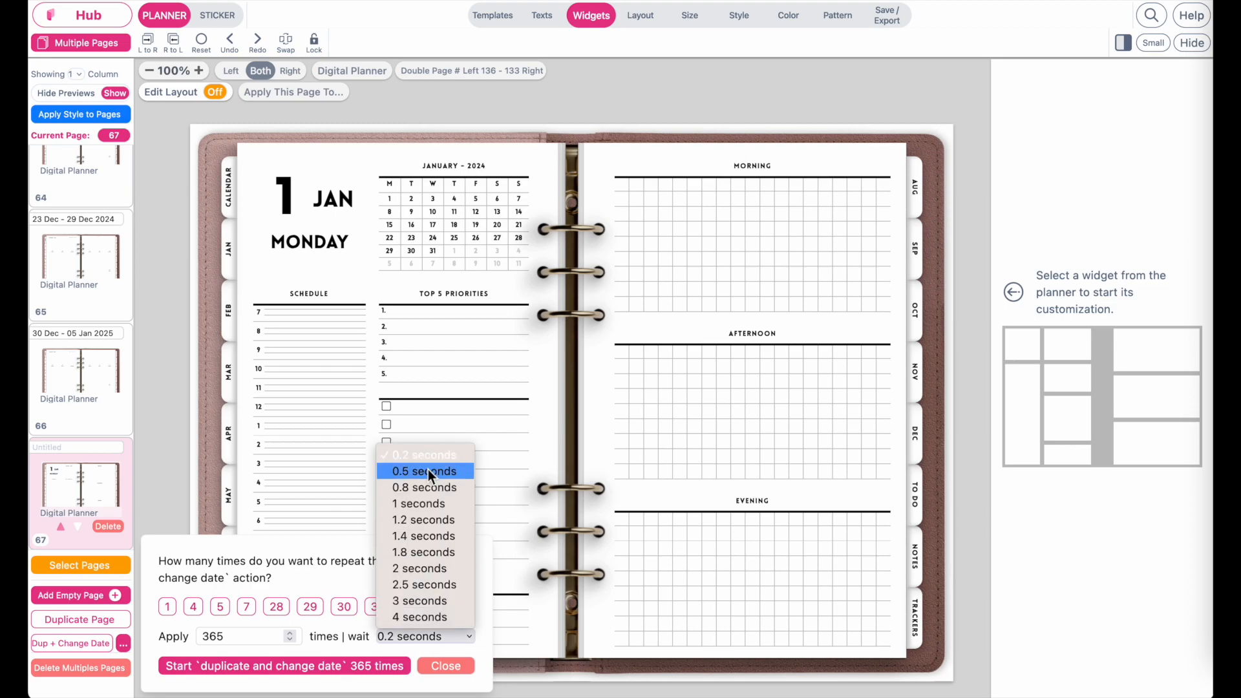
click(374, 636)
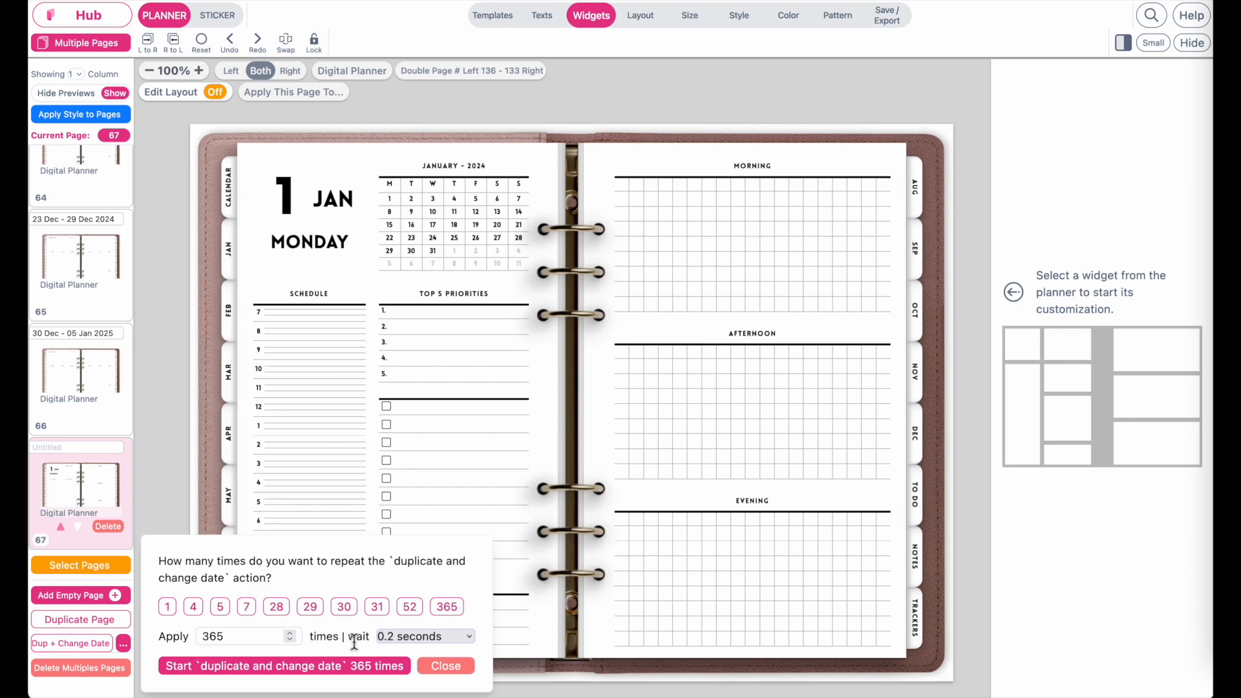
click(317, 667)
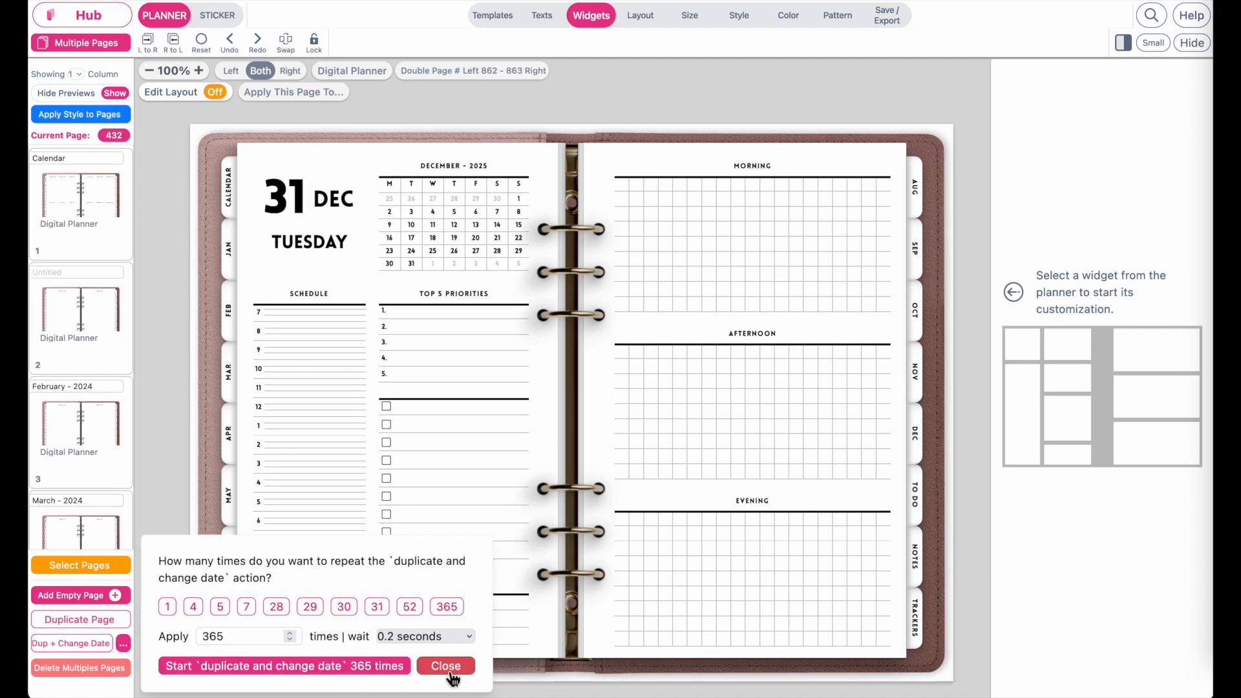
click(446, 673)
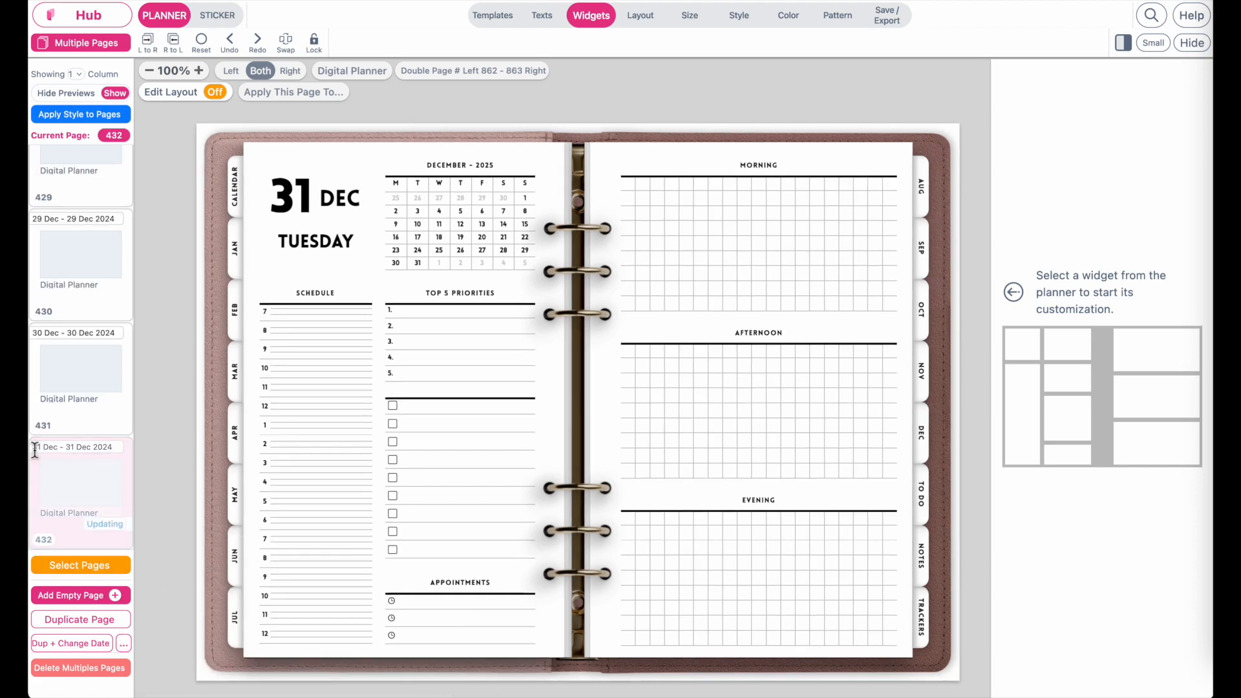
Step: Review the dates of the generated daily pages and open the 01 Dec 2024 page to check it
scroll(114, 535, up, 10)
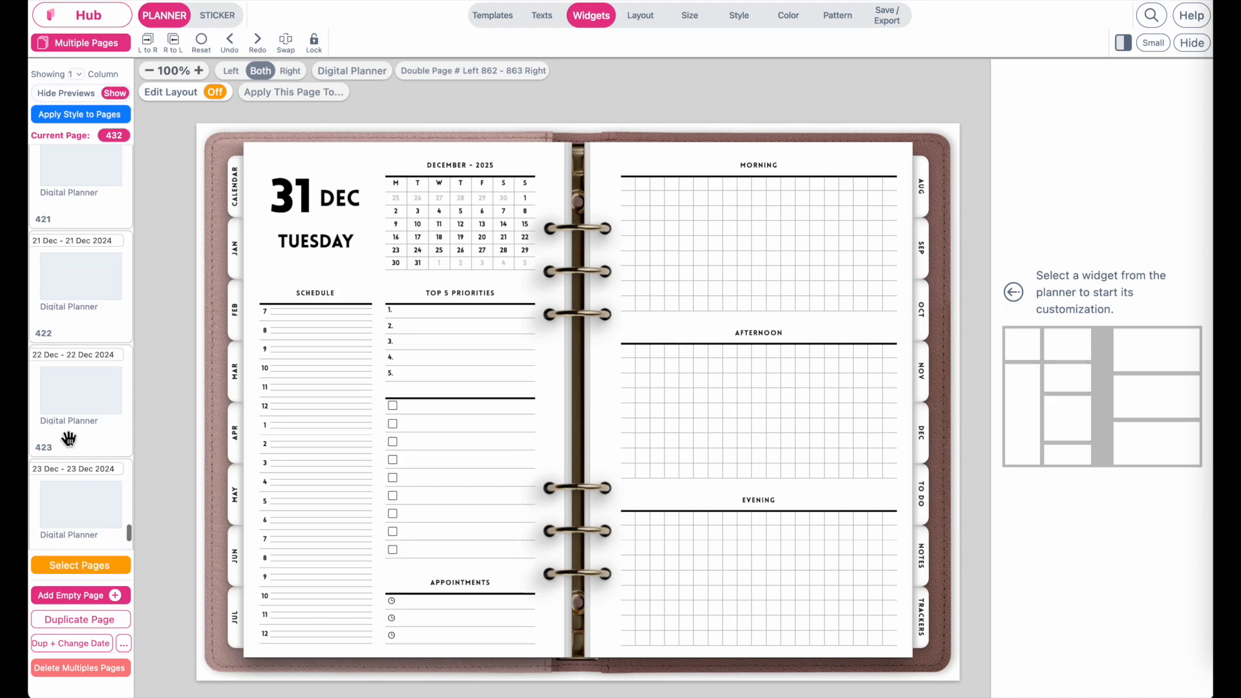
scroll(70, 443, up, 1)
scroll(71, 446, up, 6)
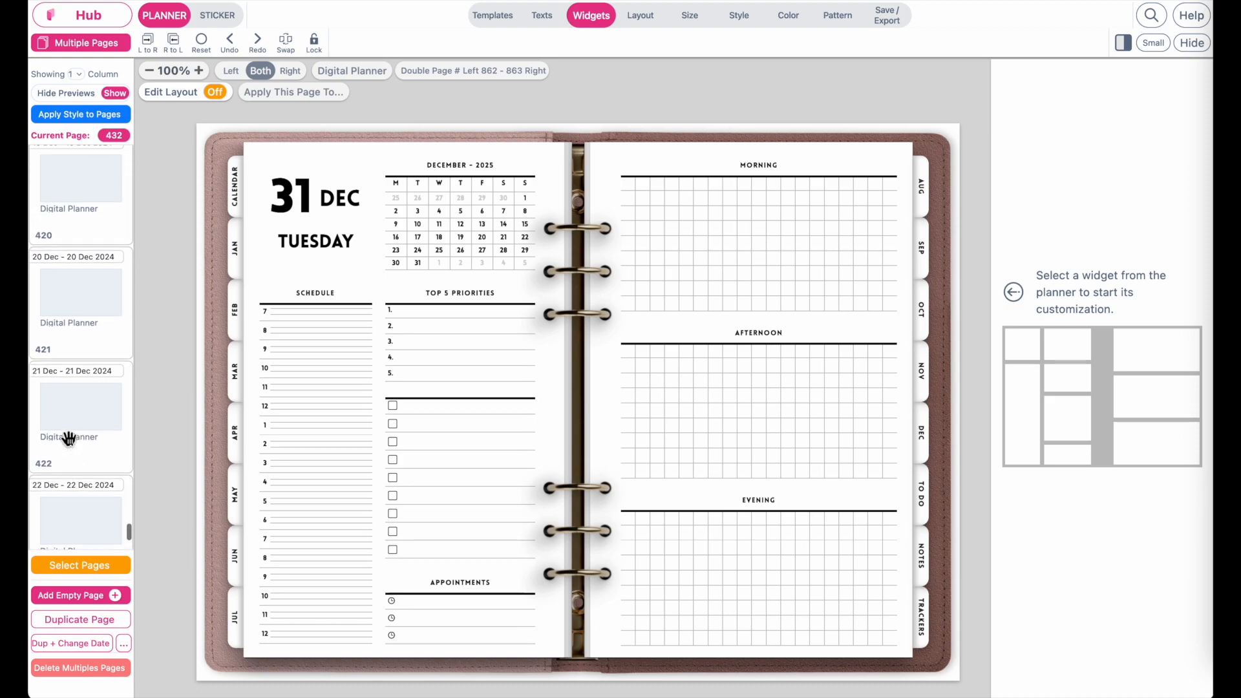
scroll(71, 445, up, 10)
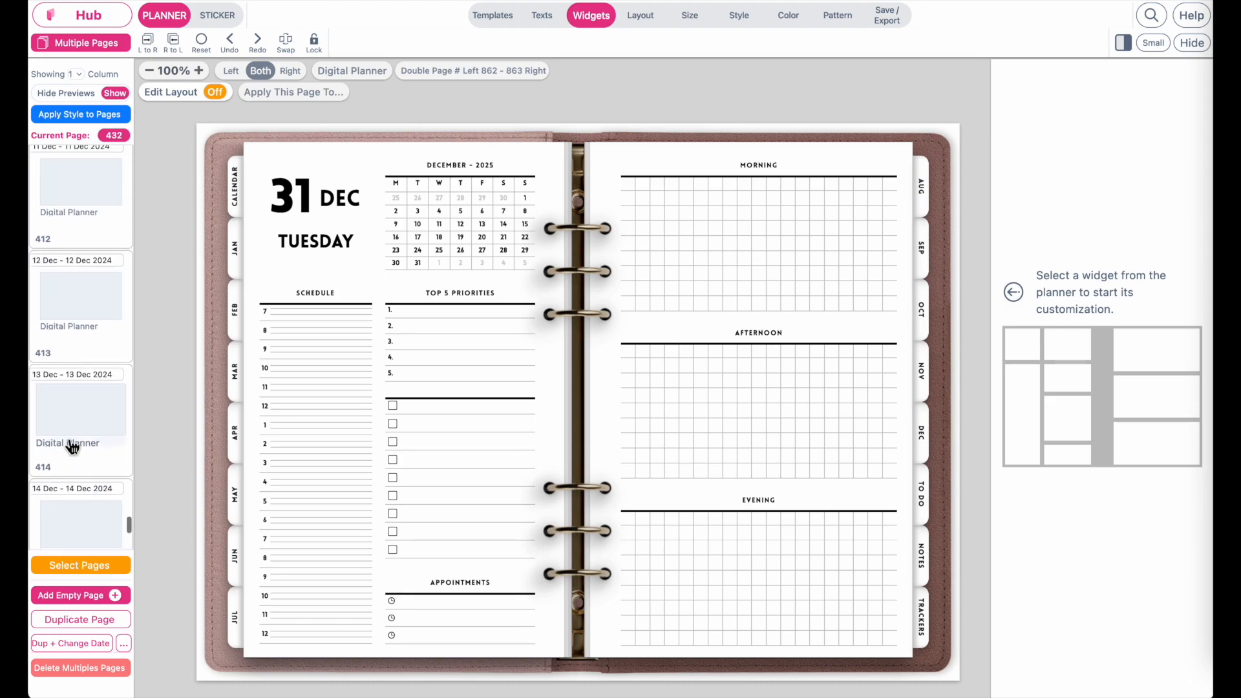
scroll(70, 443, up, 5)
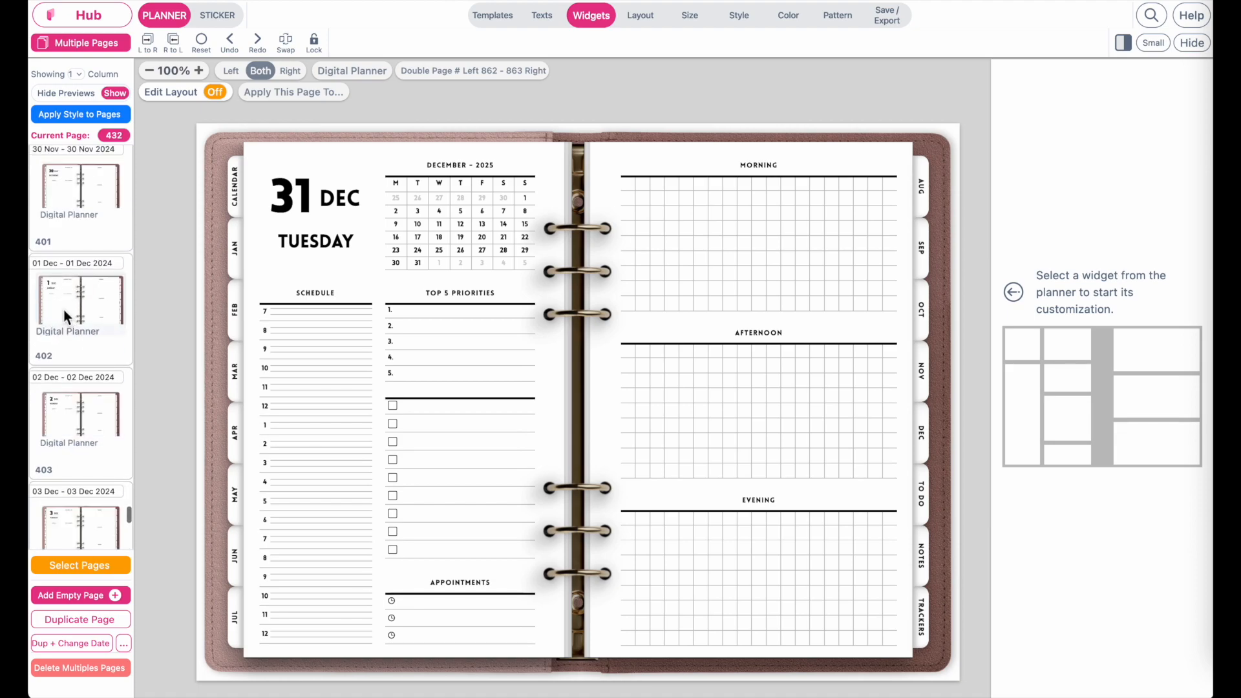
click(64, 309)
scroll(63, 309, up, 10)
scroll(64, 309, up, 8)
scroll(65, 312, up, 10)
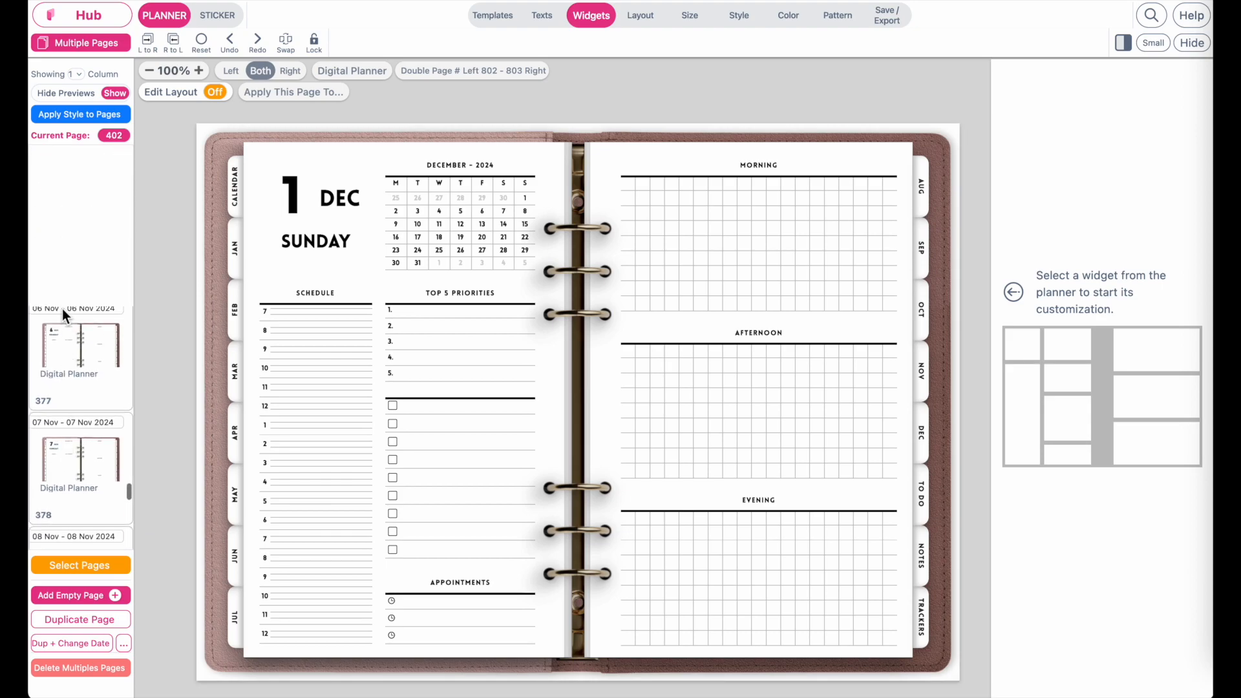
scroll(62, 308, down, 15)
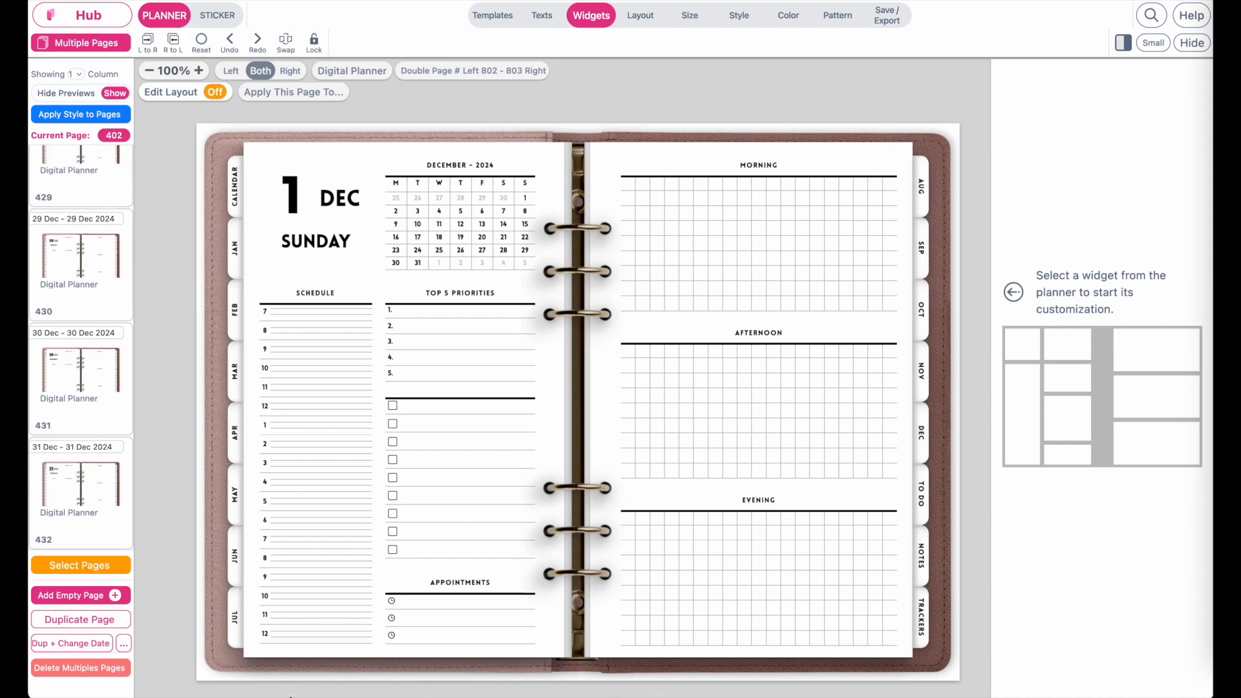
Step: Duplicate the 31 Dec 2024 page and apply the "Tasks 4 Rows" skeleton from Starter To do Lists to the copy
click(71, 503)
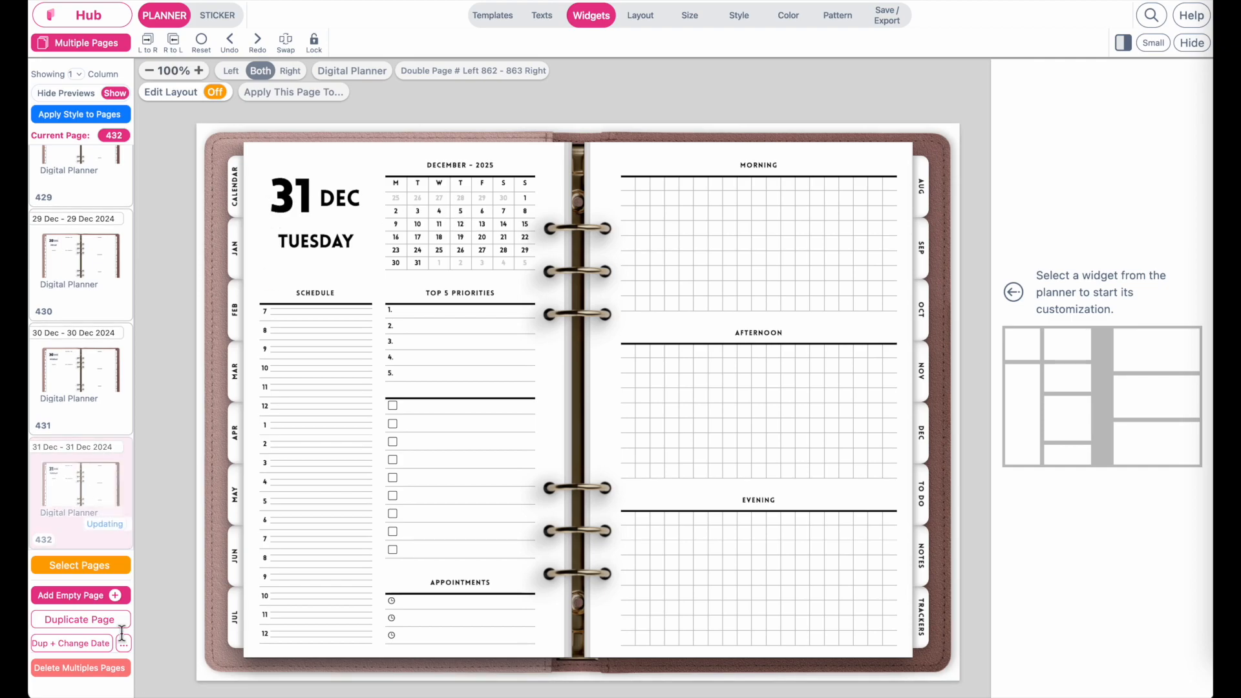
click(70, 621)
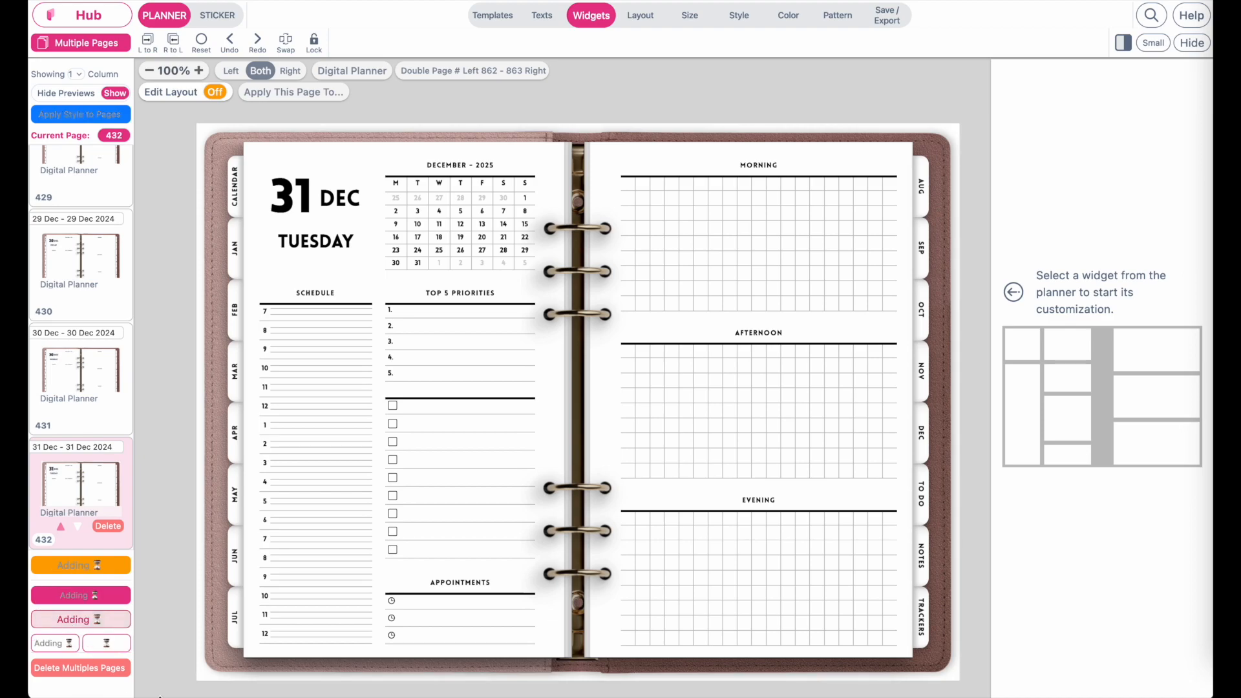
click(511, 20)
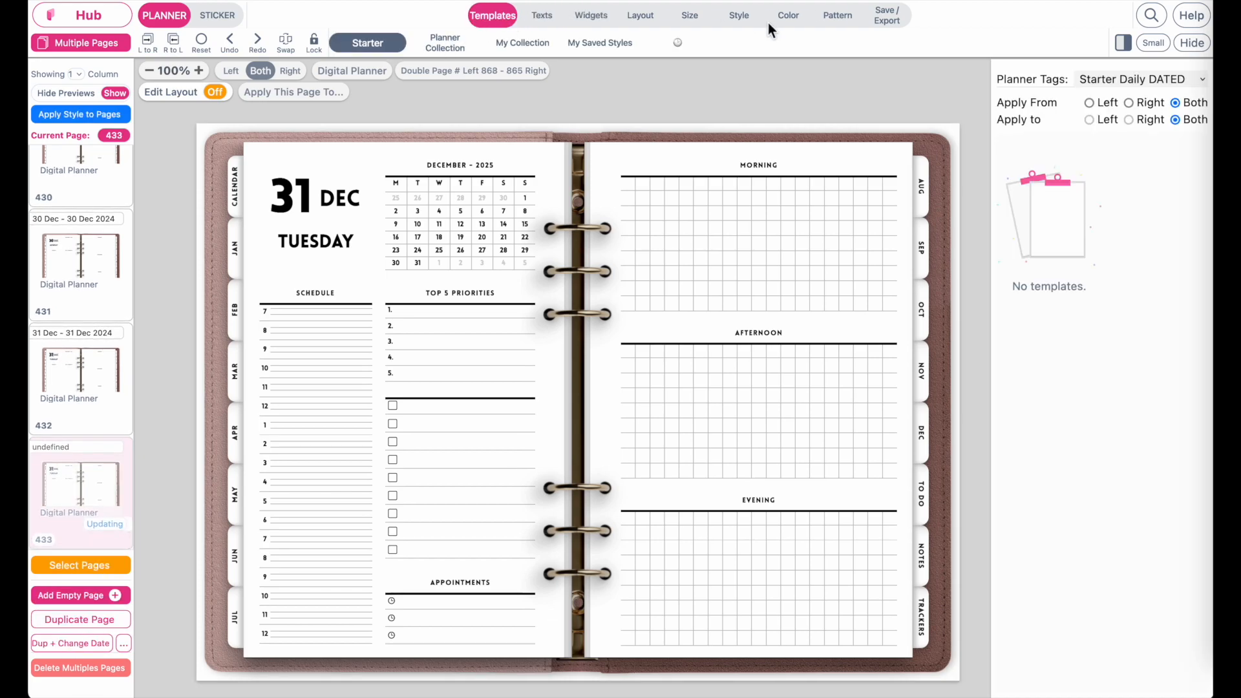
click(1169, 78)
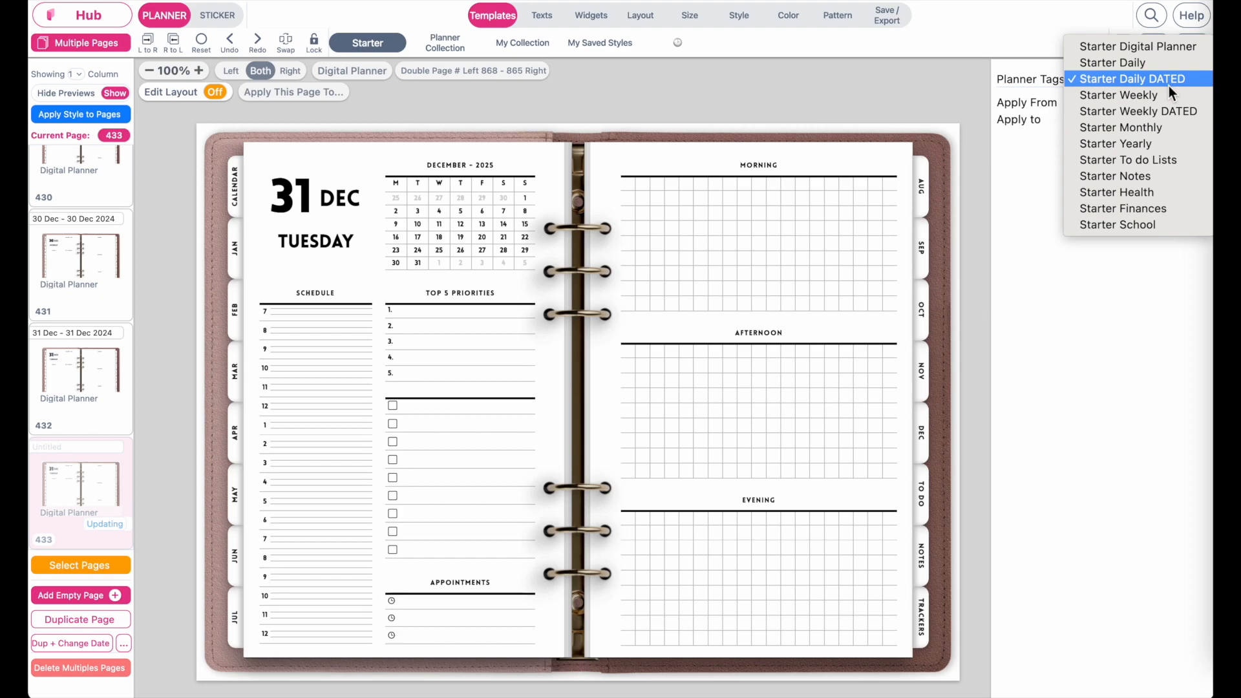
click(1186, 165)
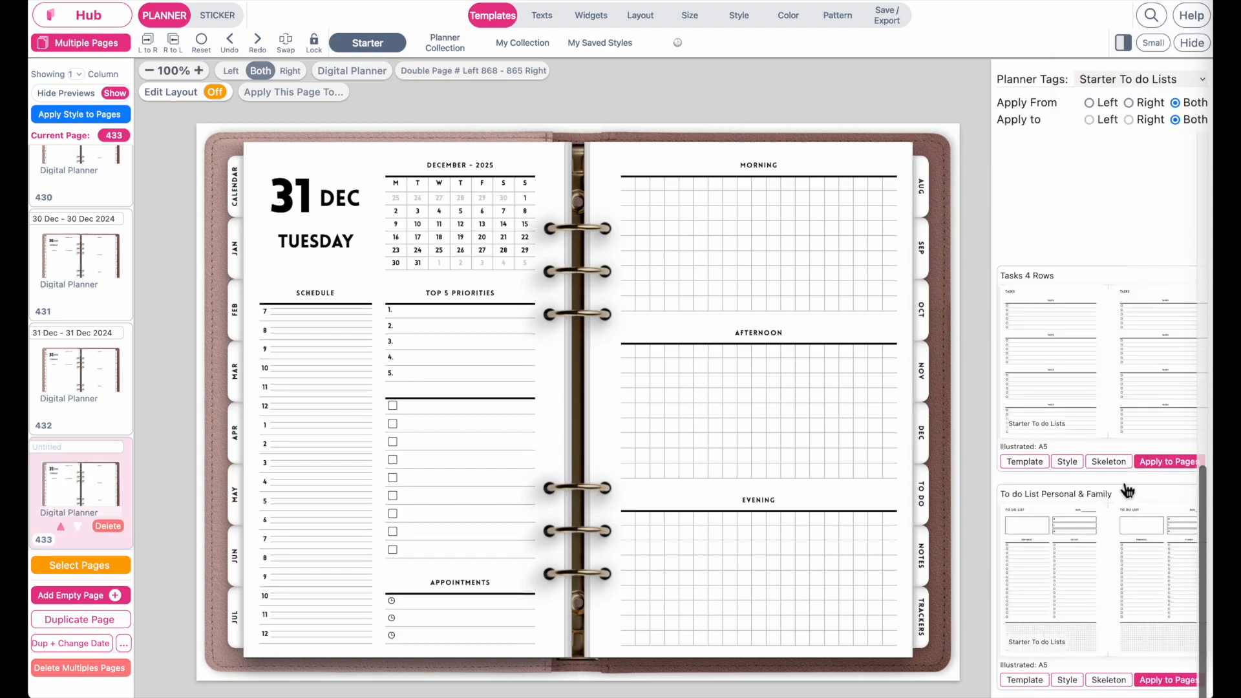
click(1111, 463)
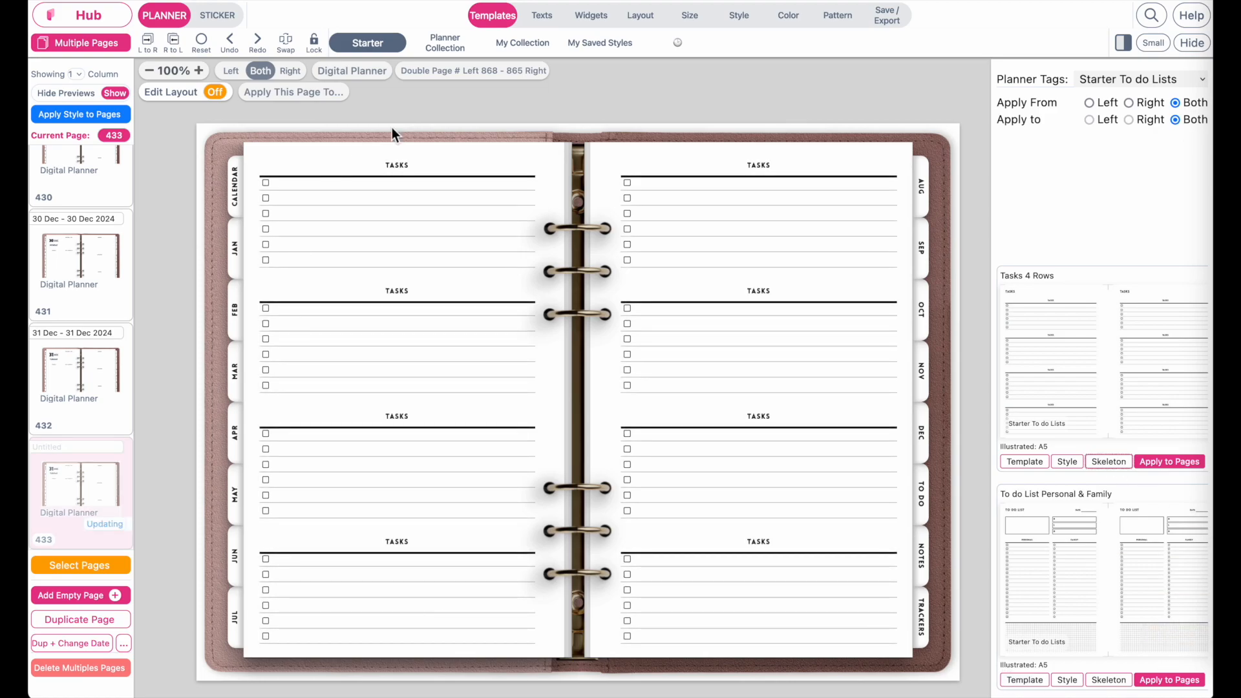
Step: Clear the "Tasks" header text of the first to-do list on the left page
click(405, 166)
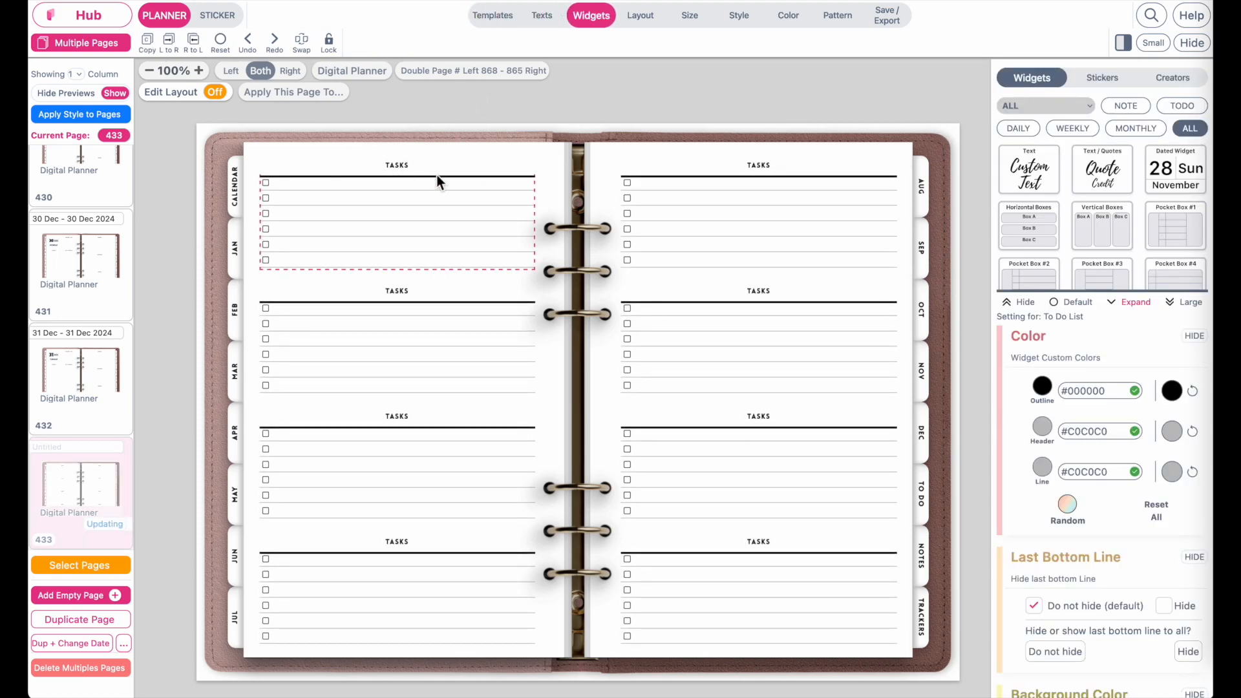
scroll(1125, 611, down, 10)
scroll(1125, 611, up, 4)
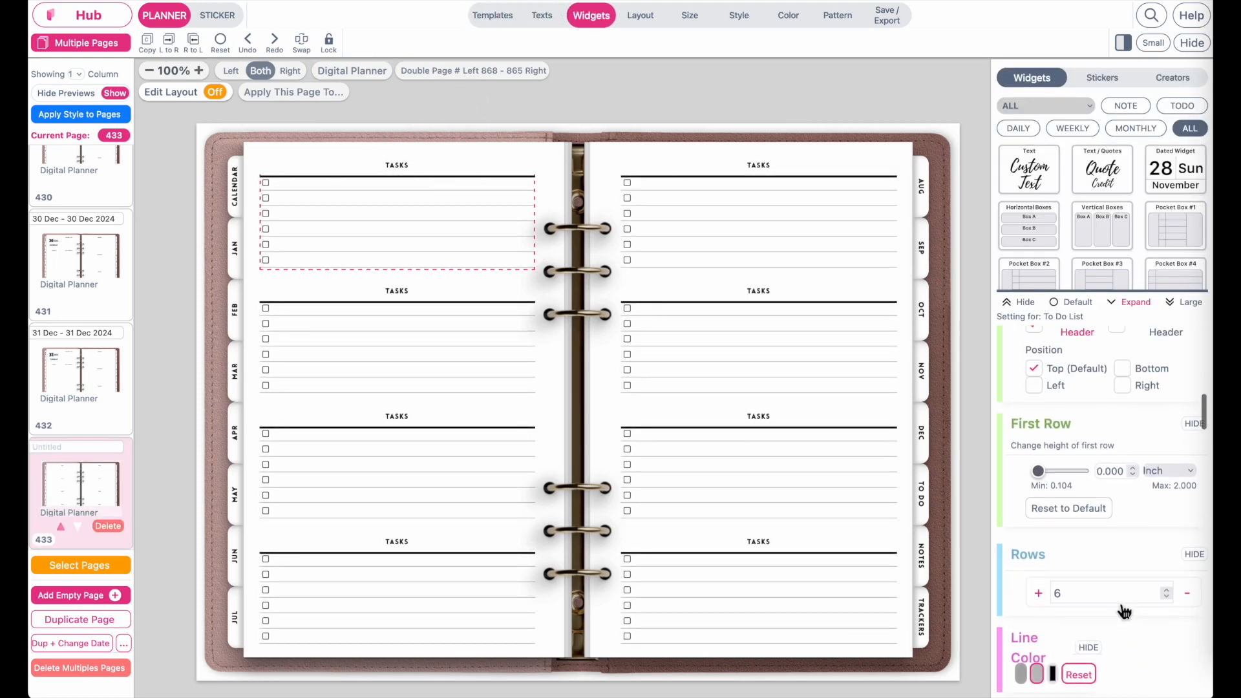
scroll(1125, 611, up, 2)
double_click(1079, 362)
key(BackSpace)
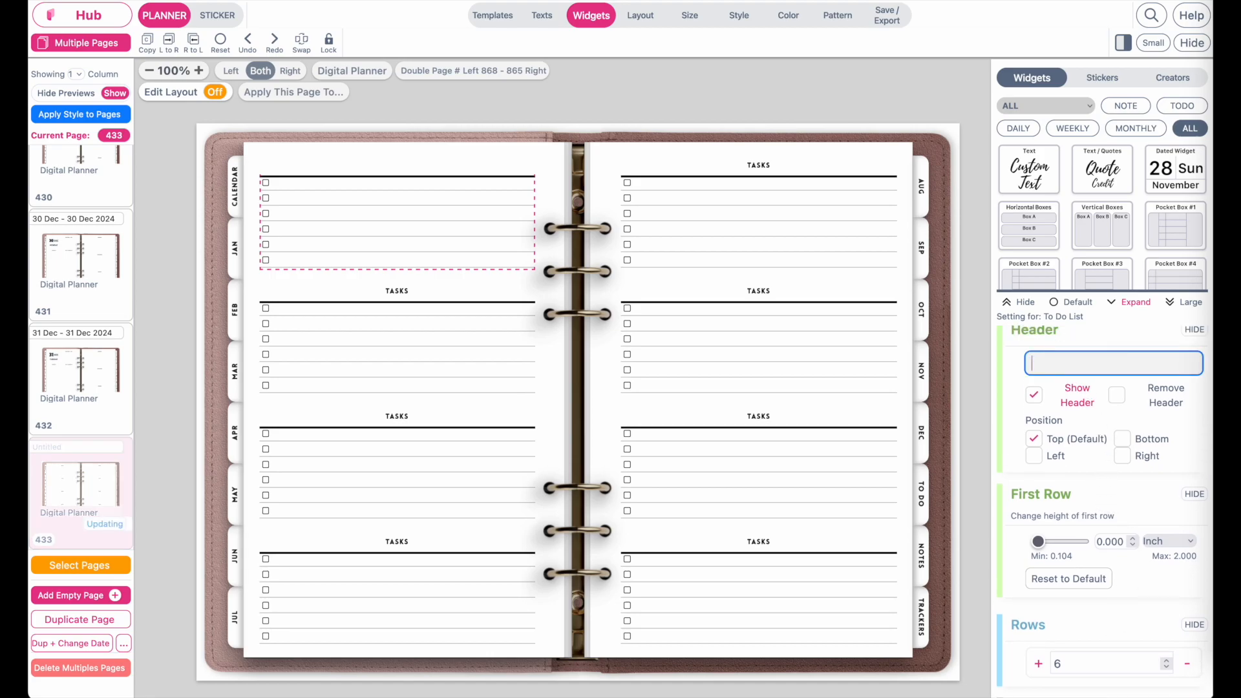
Step: Copy the first to-do list without header text and paste it over the other seven lists on both pages
click(147, 41)
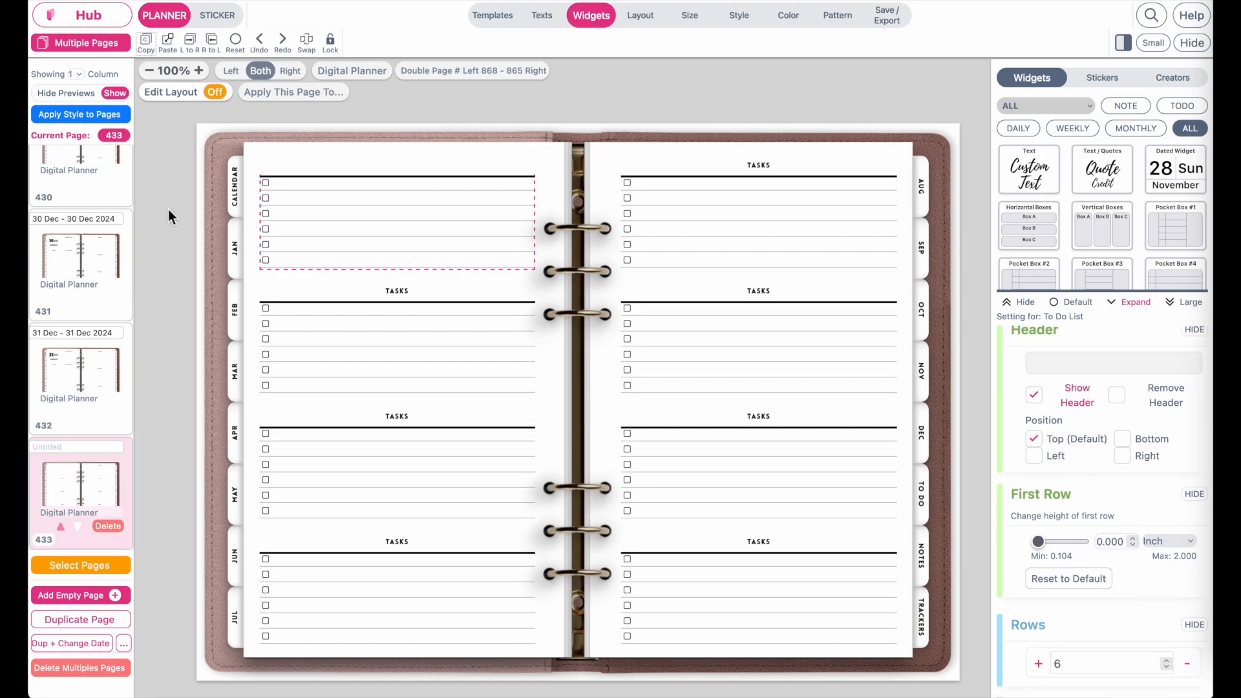
click(380, 292)
click(167, 41)
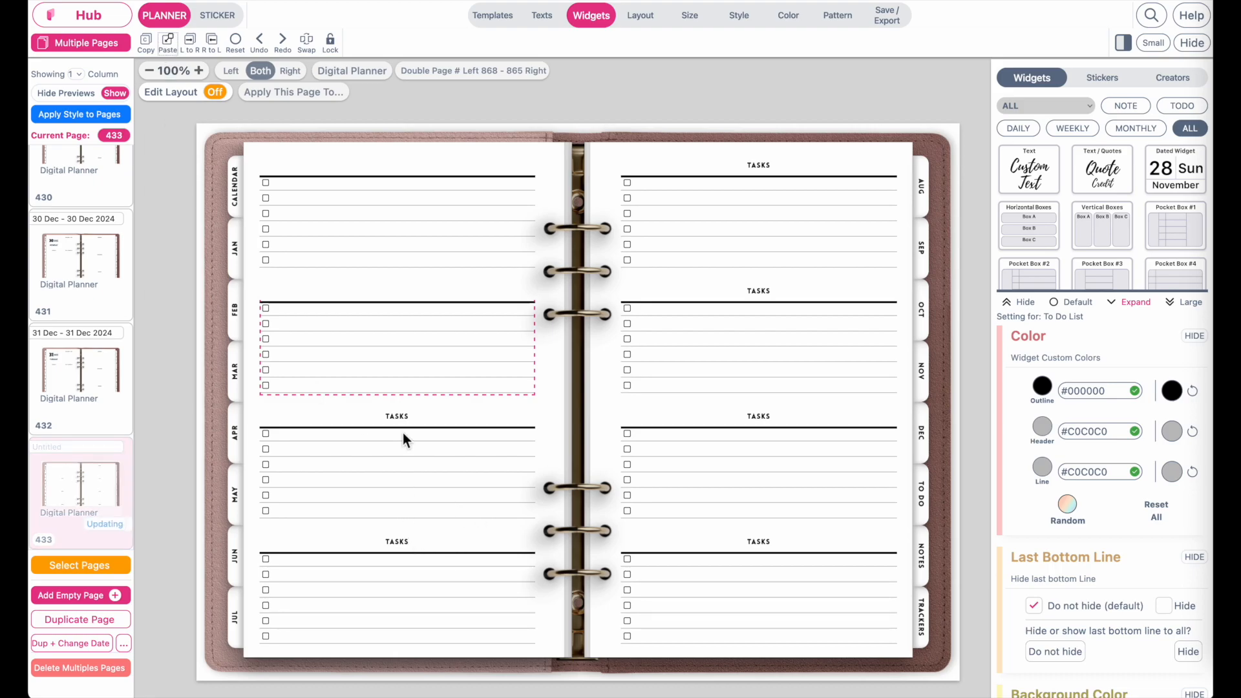
click(168, 41)
click(167, 41)
click(804, 174)
click(167, 41)
click(801, 317)
click(175, 40)
click(824, 423)
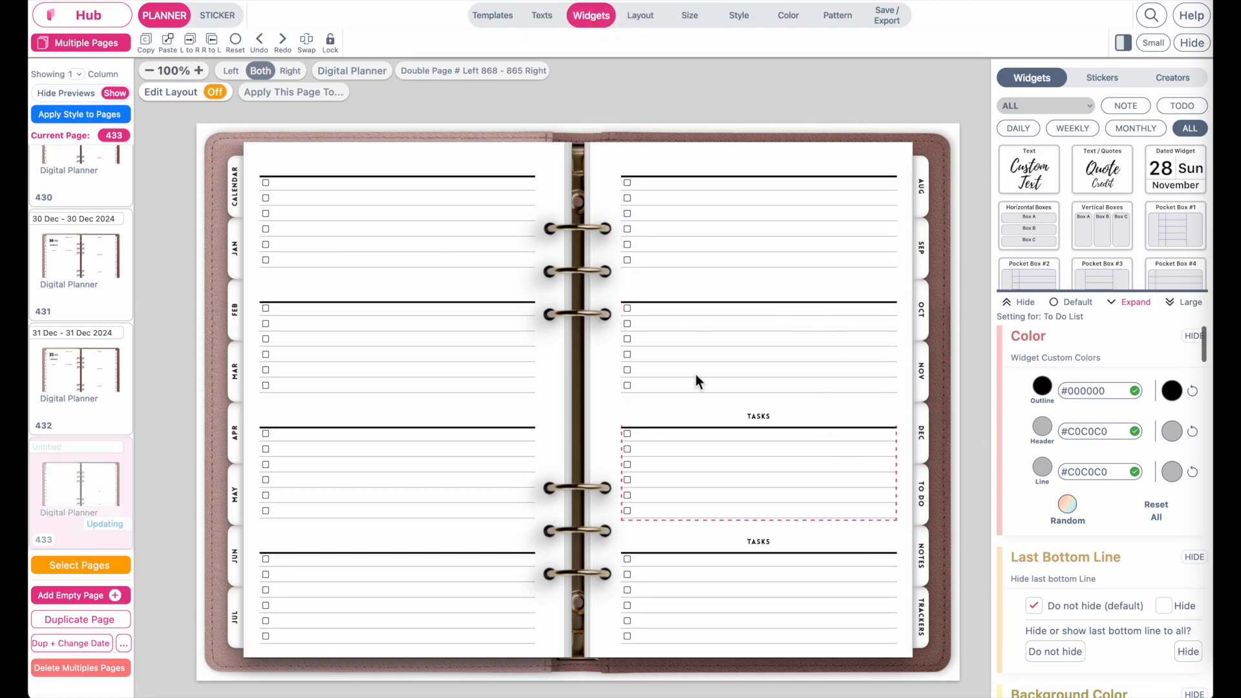
click(169, 43)
click(746, 547)
click(169, 43)
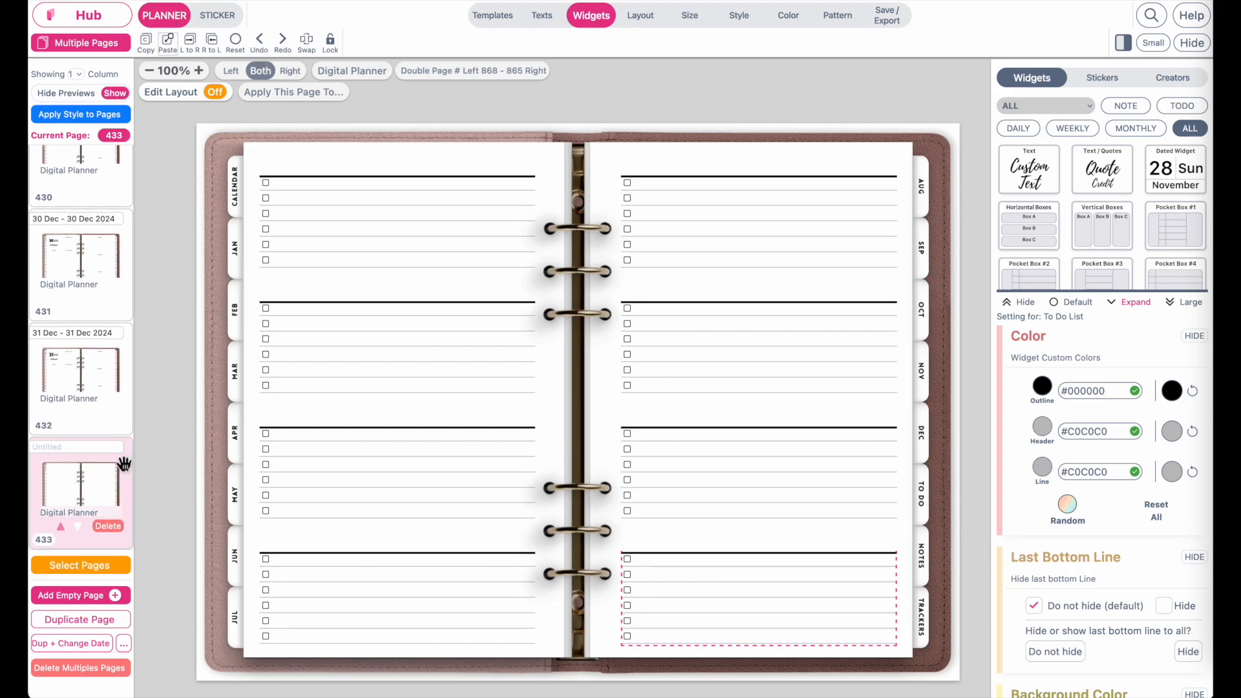
Step: Name the new task page "To do" to match its tab label
scroll(925, 494, up, 5)
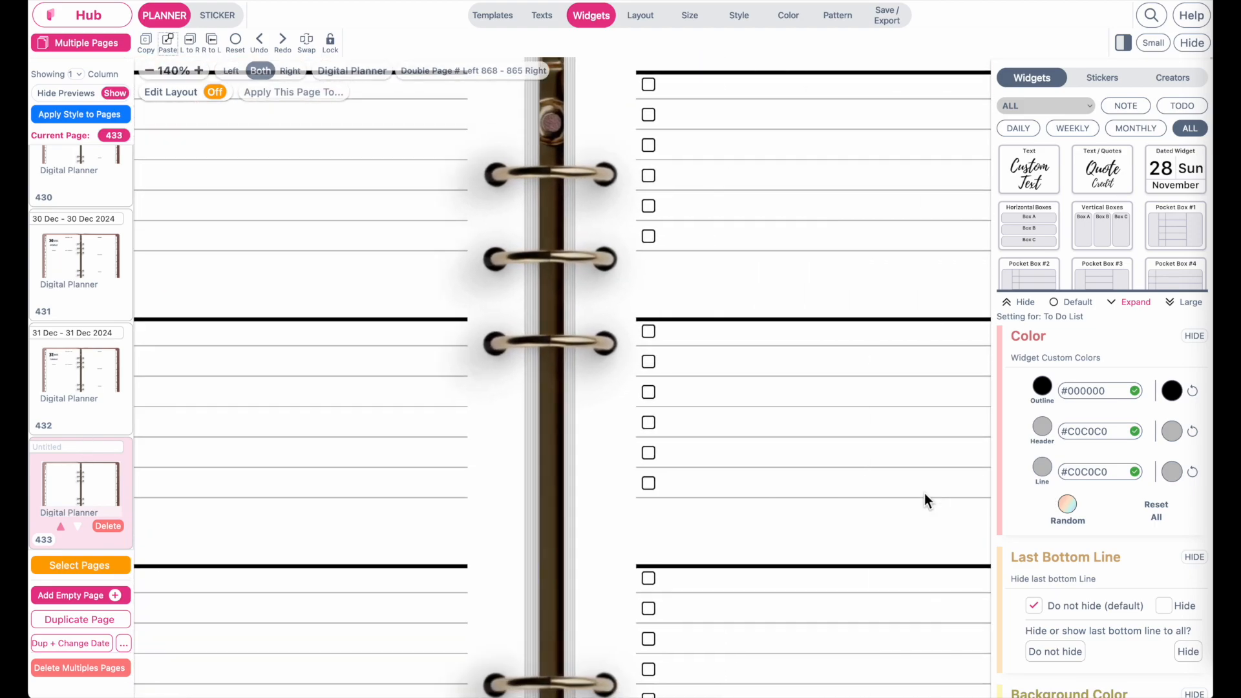
scroll(897, 511, down, 3)
scroll(896, 510, right, 2)
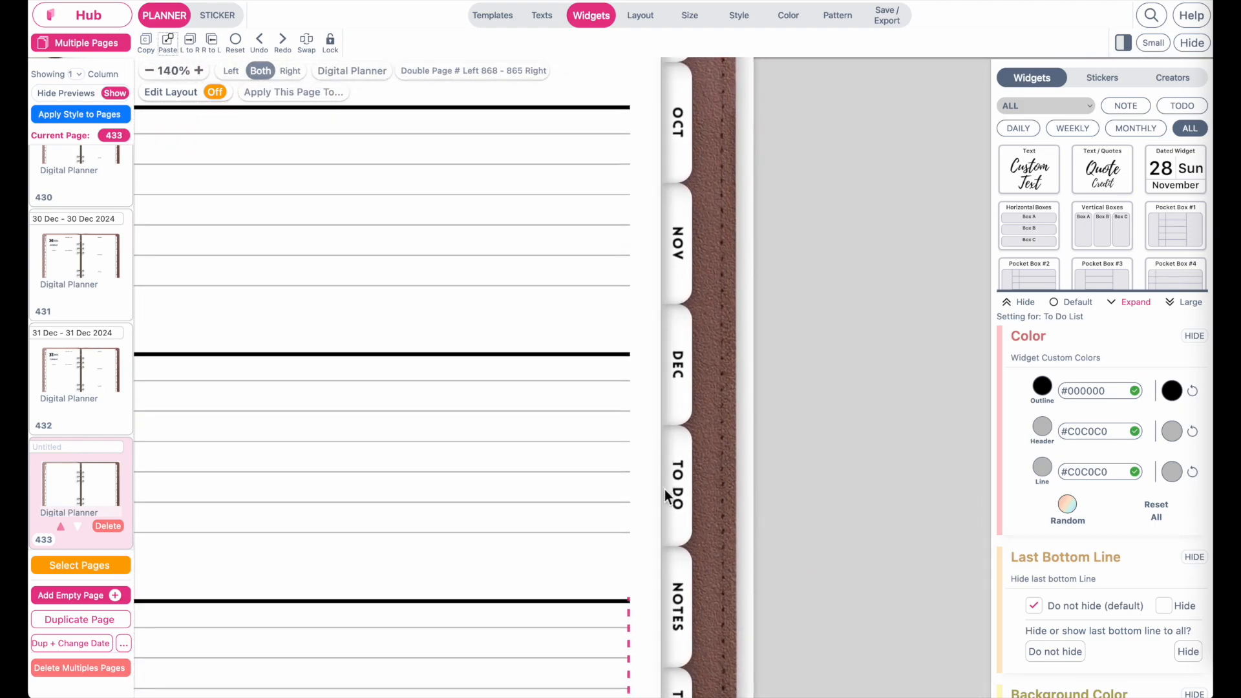
click(44, 447)
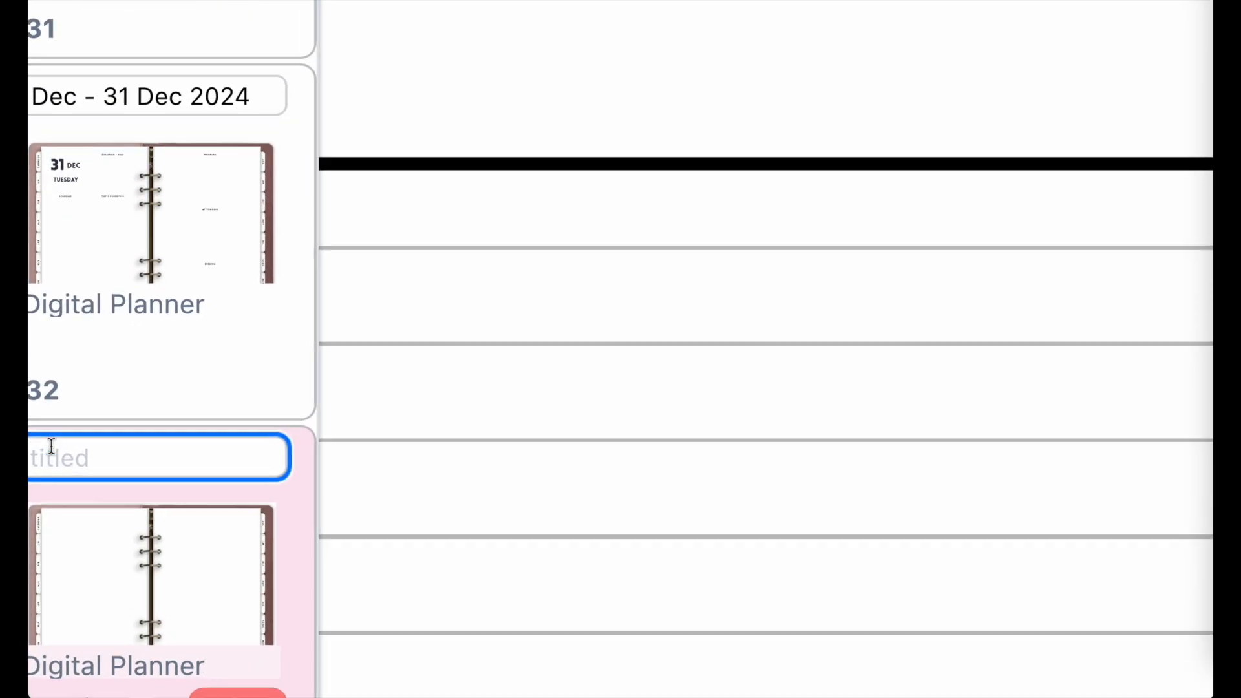
text(To d)
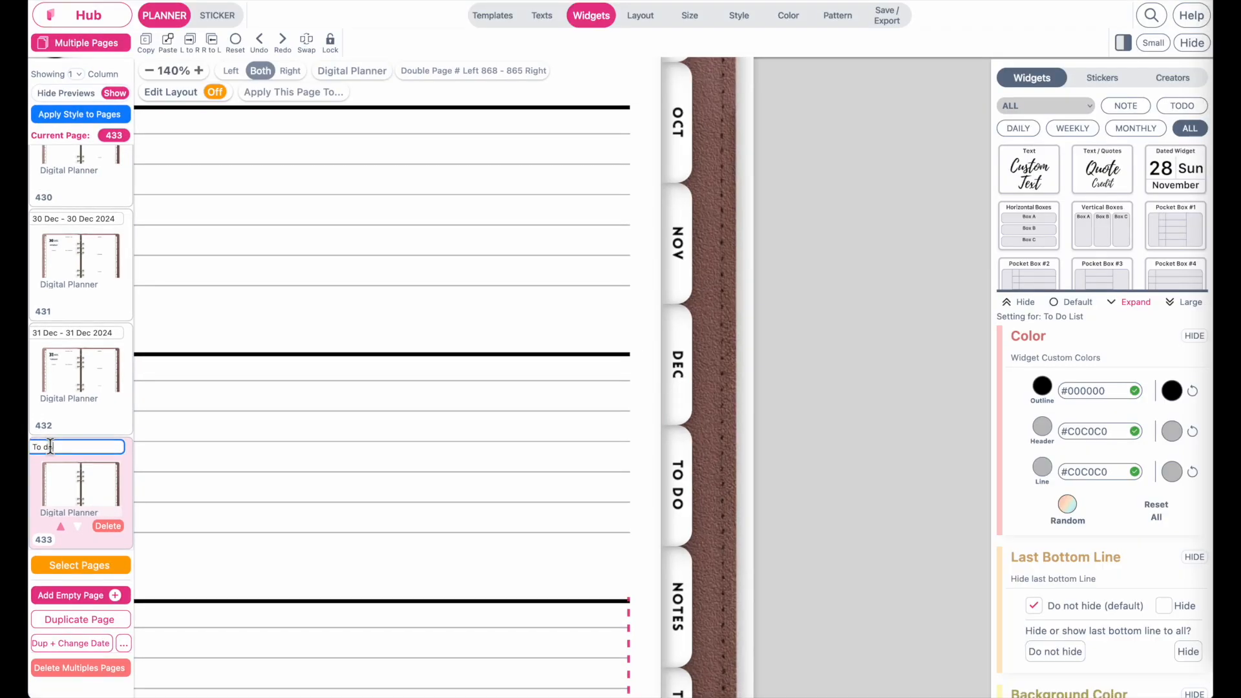
Step: Check the page links of the right page's side tabs in the digital planner layout settings
scroll(443, 426, left, 3)
scroll(443, 425, down, 1)
scroll(443, 425, down, 1)
scroll(444, 426, right, 1)
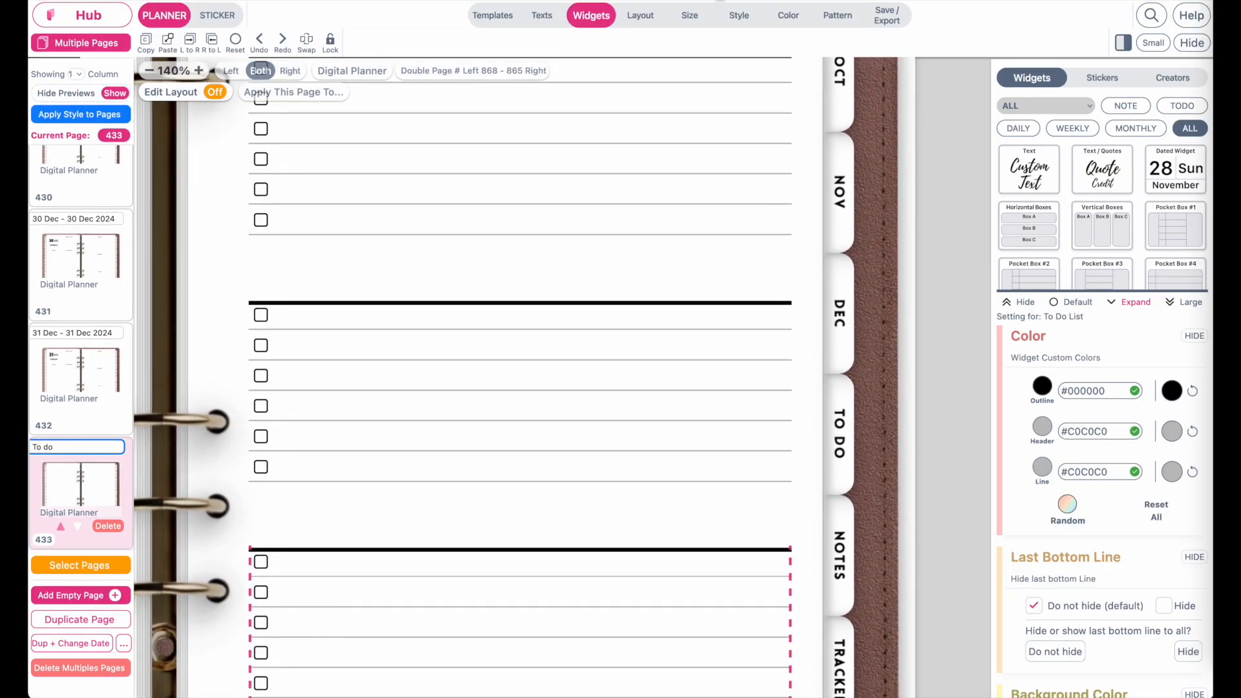
click(640, 17)
click(1151, 313)
scroll(1120, 557, down, 3)
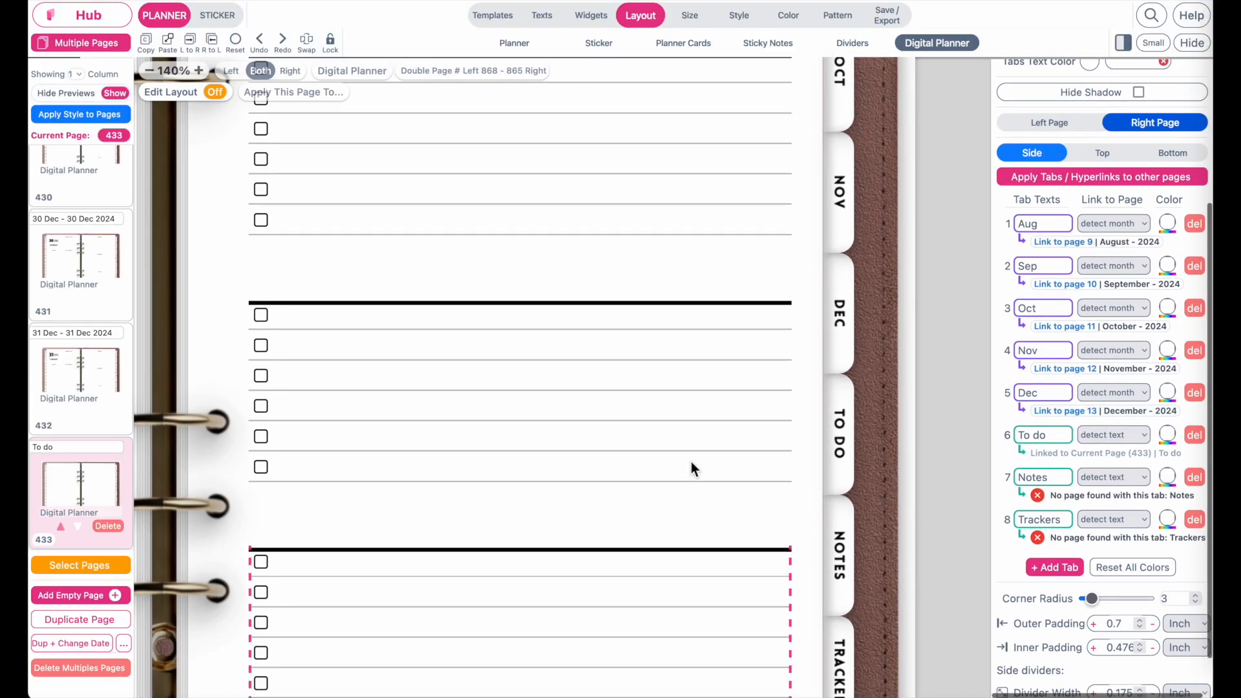
scroll(692, 462, down, 5)
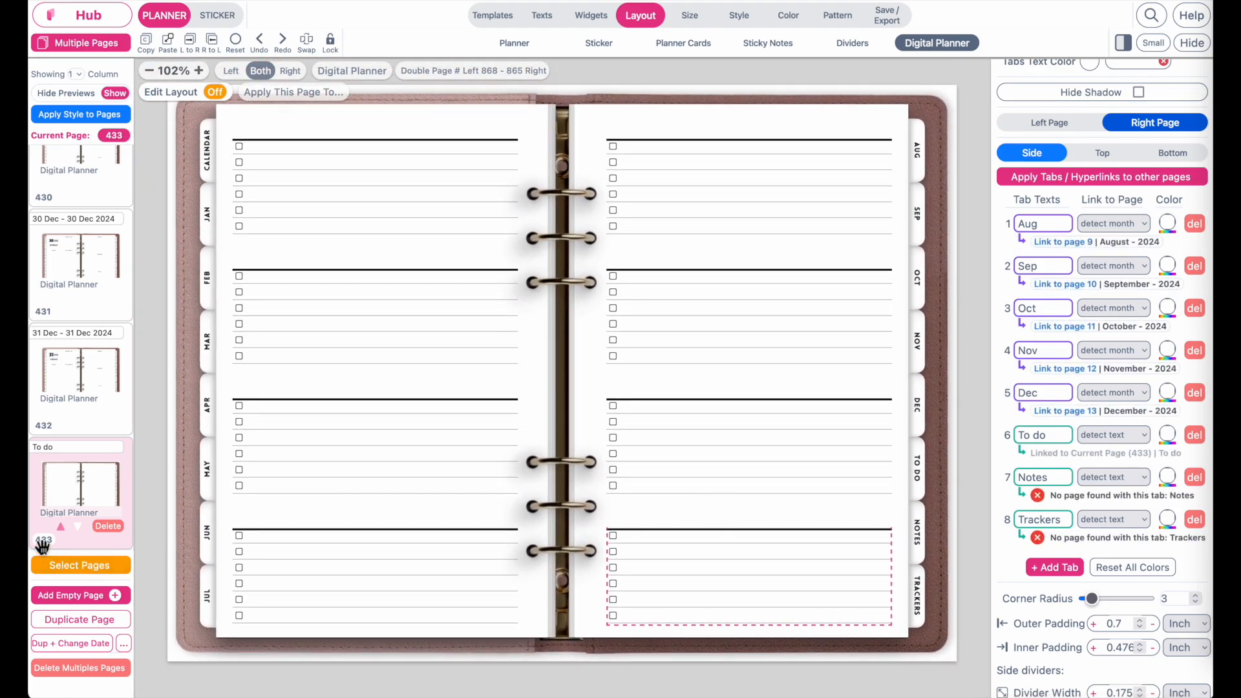
Step: Add three more task pages after the To do page by duplicating it
click(83, 621)
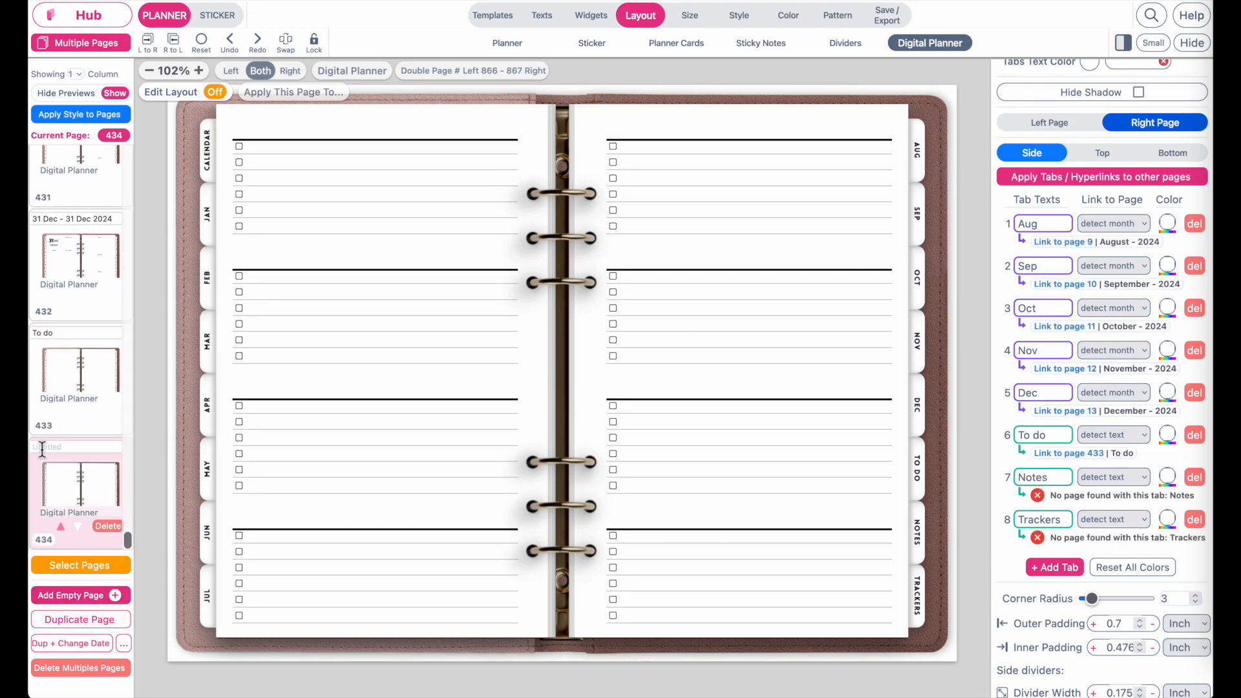
click(78, 621)
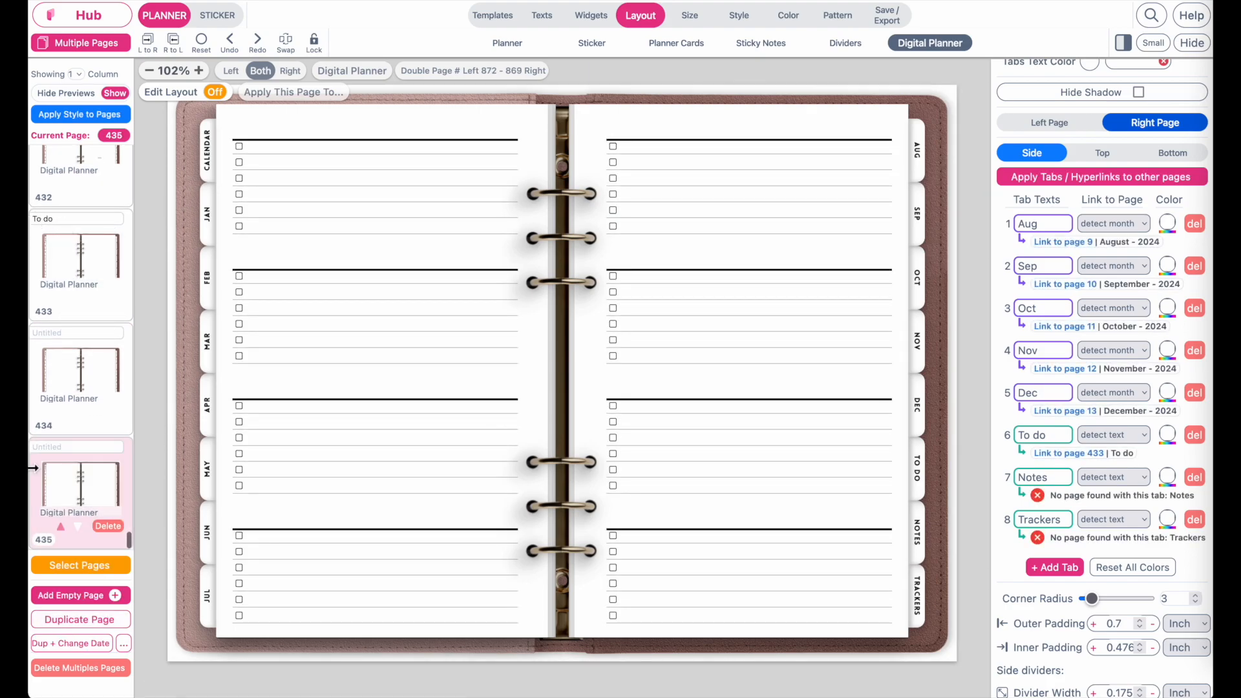
click(91, 619)
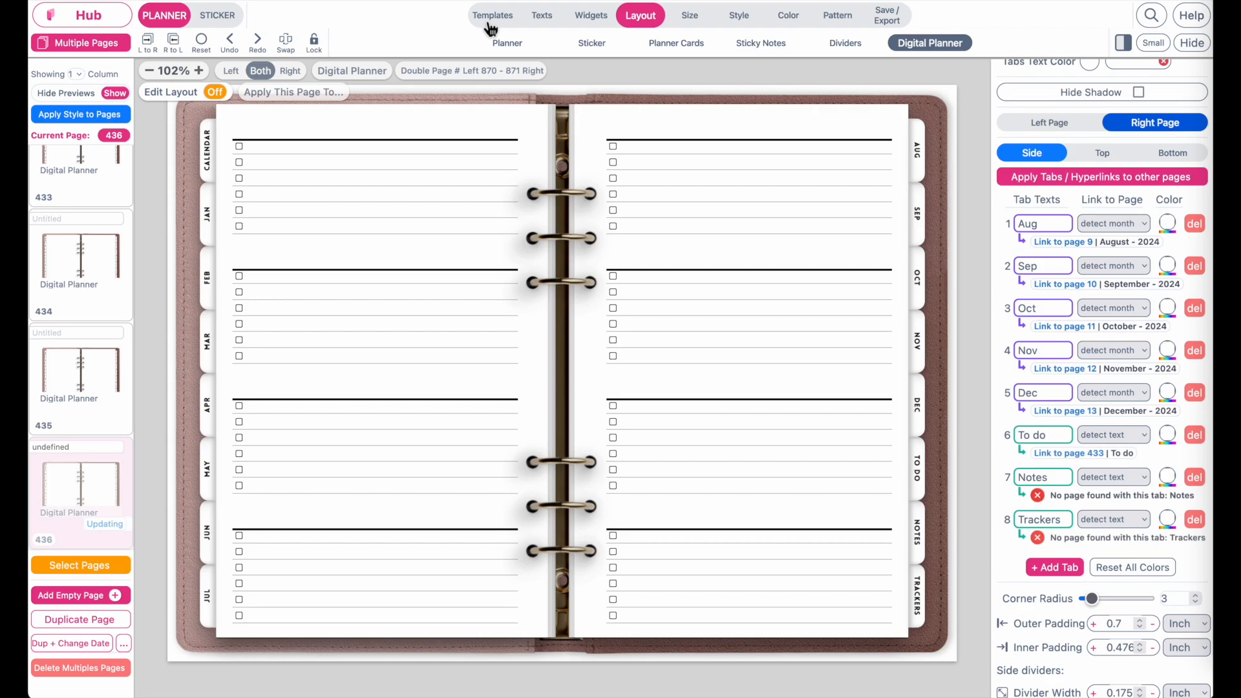
click(514, 19)
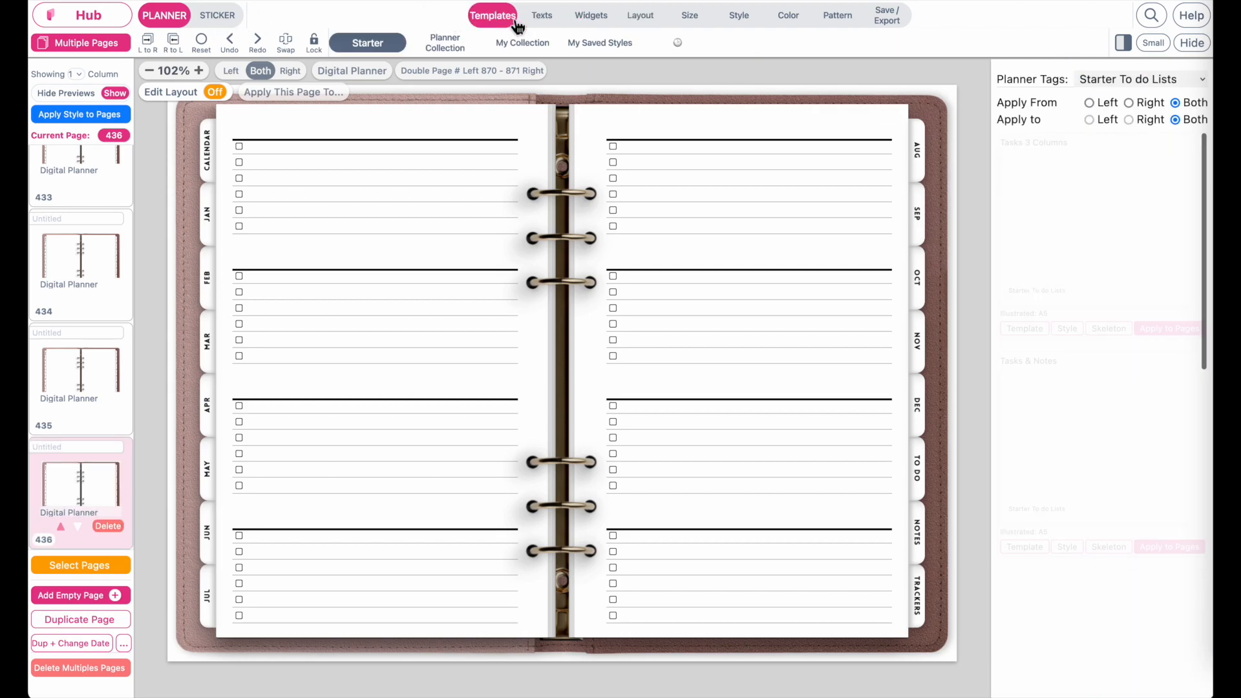
click(1127, 79)
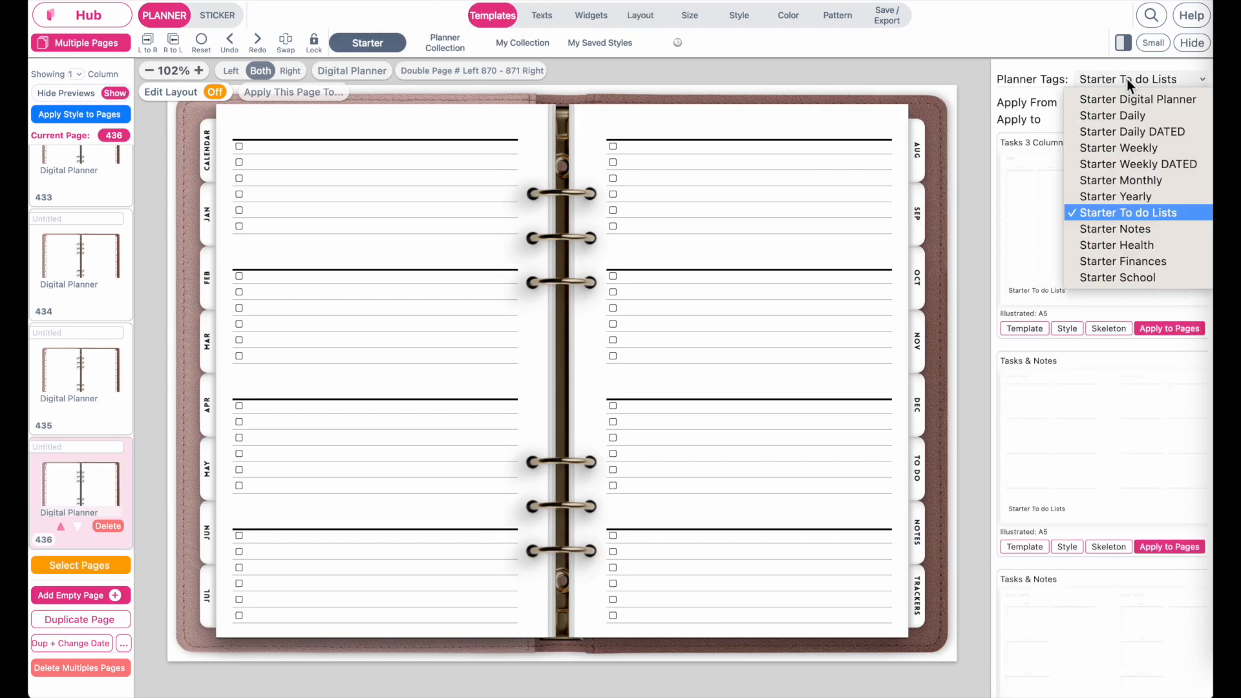
click(1127, 79)
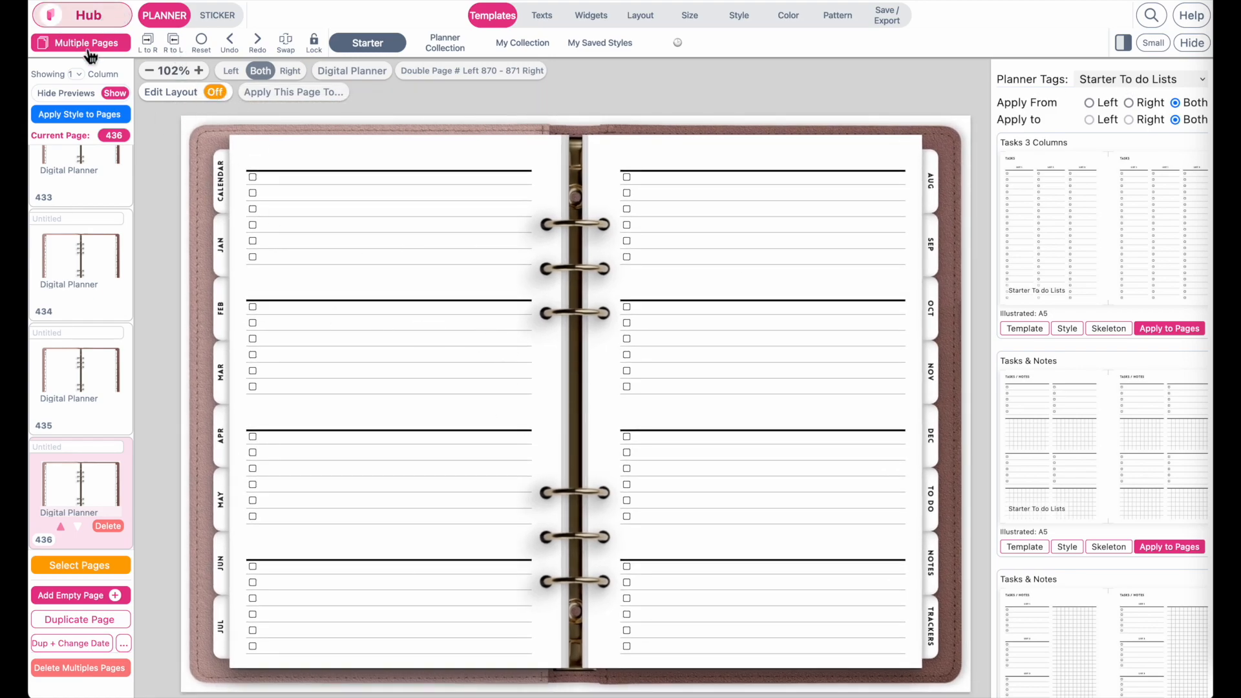
Step: Turn on layout editing, clear the top two to-do lists on the left page, and fit one list across both rows
click(216, 92)
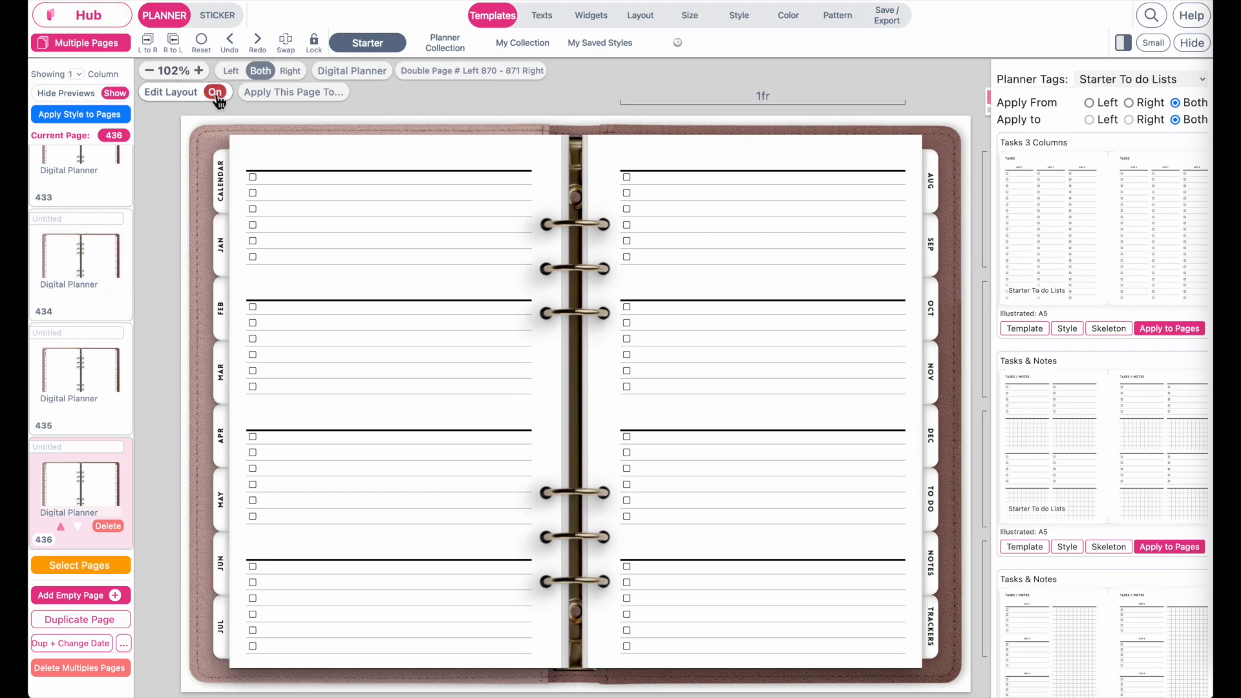
click(398, 212)
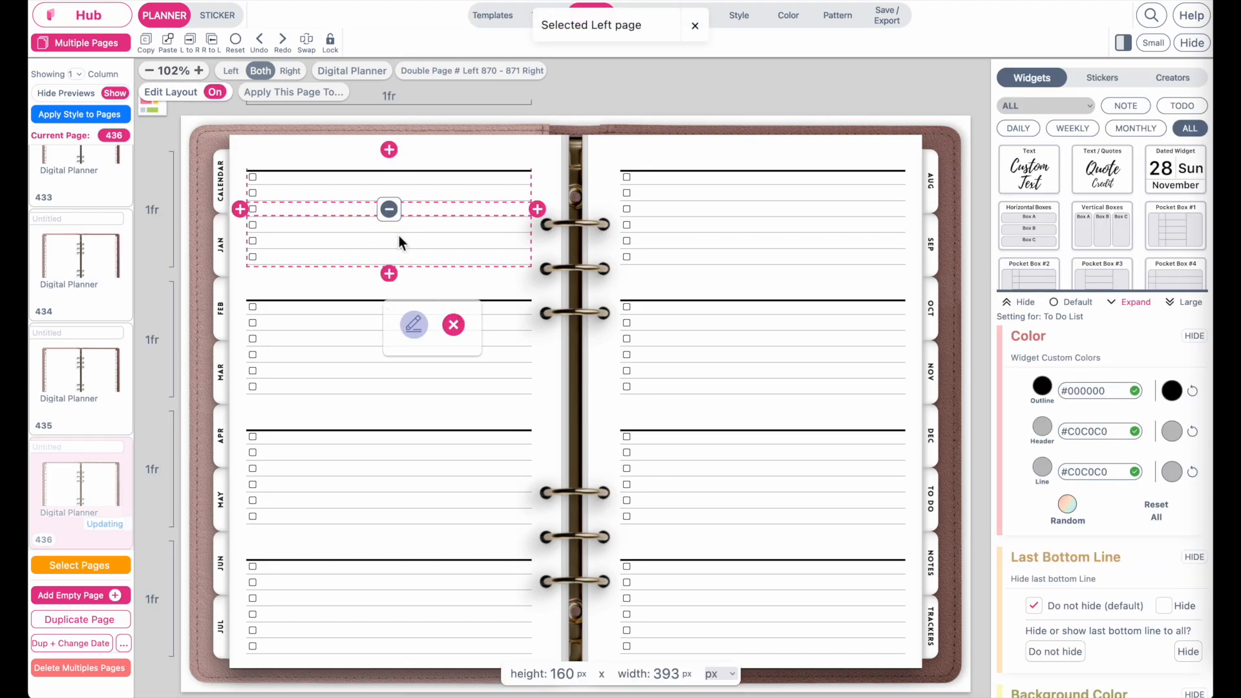
click(388, 209)
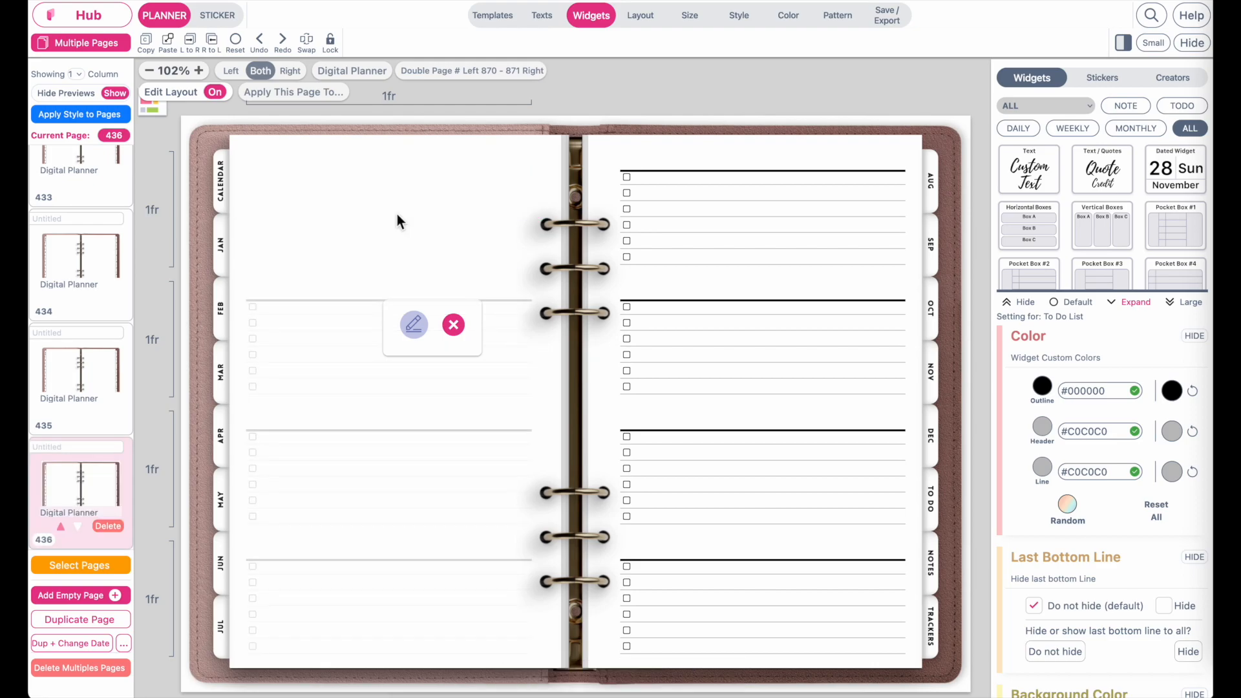
click(341, 368)
click(390, 269)
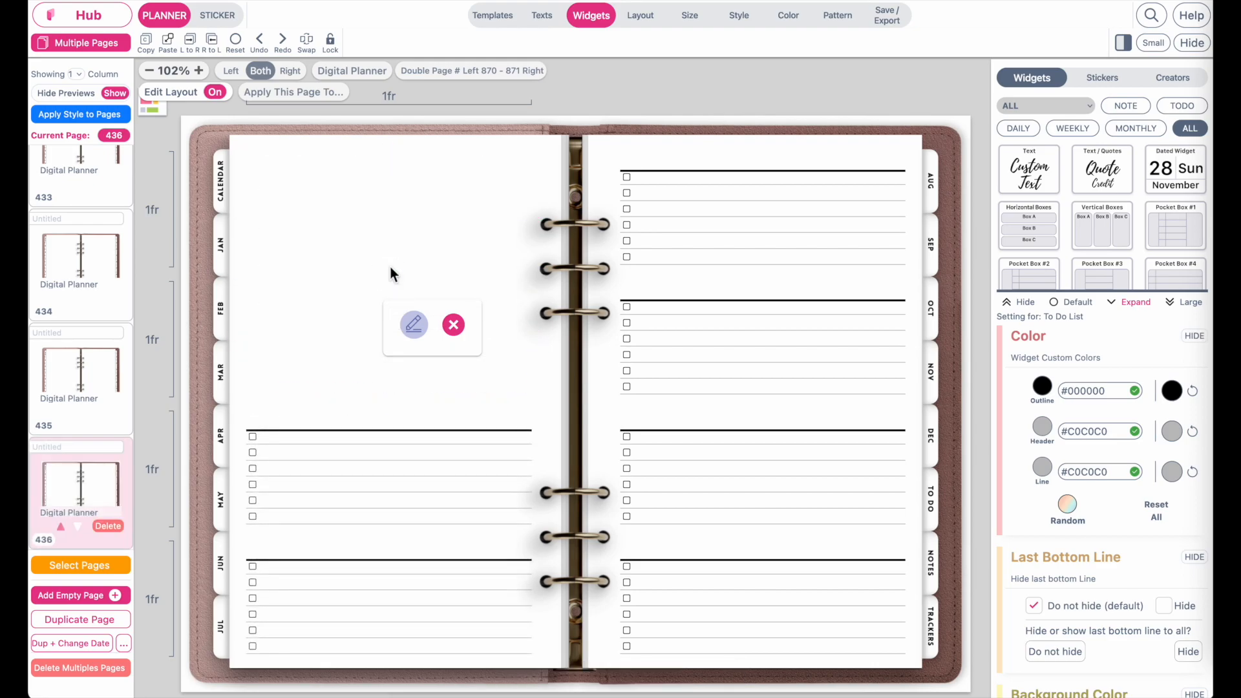
click(390, 352)
click(389, 339)
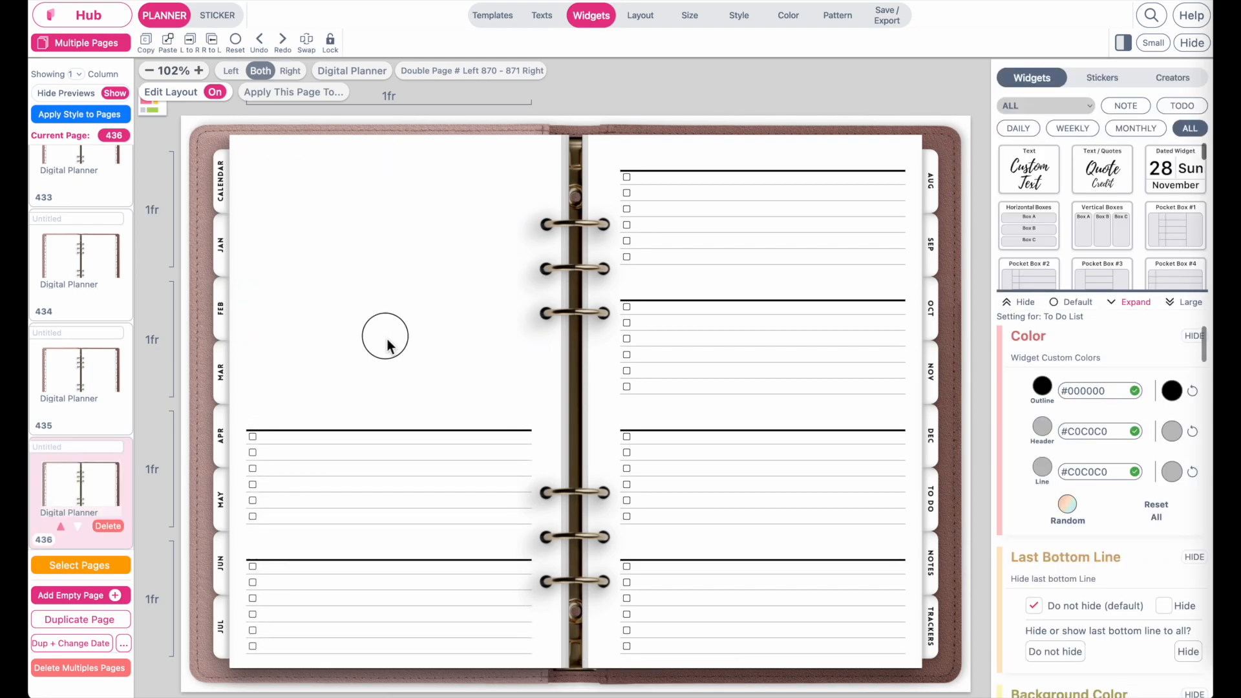
click(391, 342)
click(389, 267)
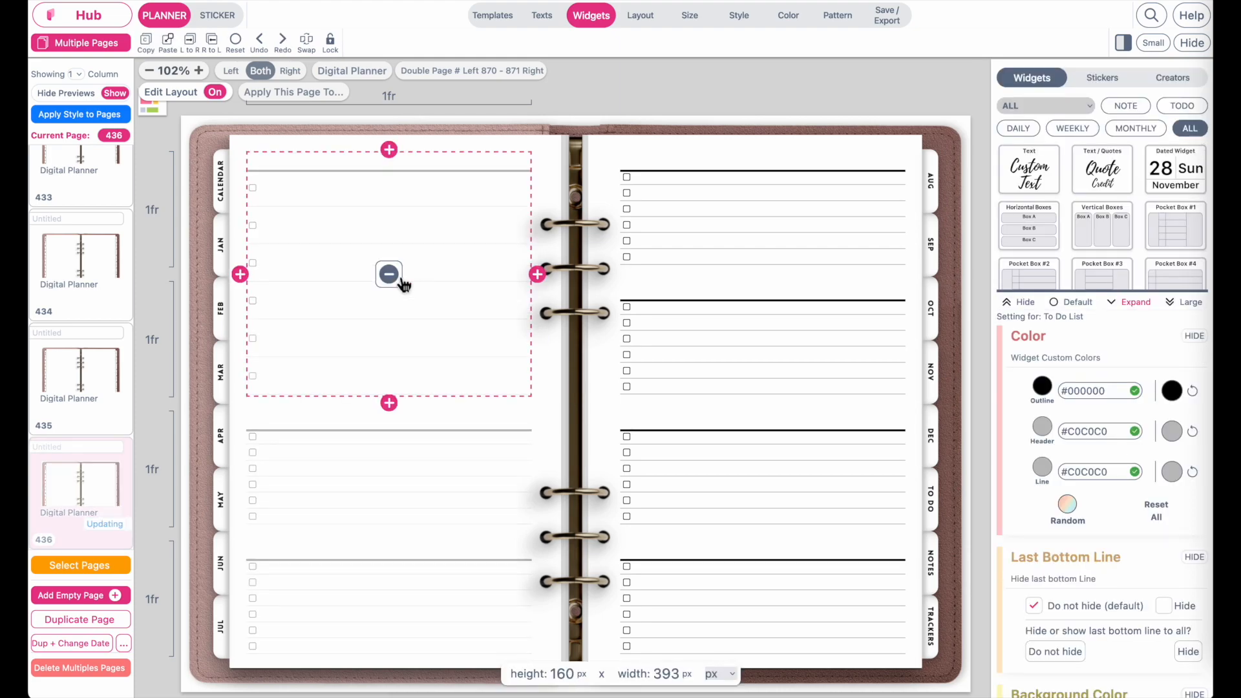
Step: Remove the lower two to-do lists on the left page and extend the remaining list to the full page height
click(397, 468)
click(390, 473)
click(372, 620)
click(390, 600)
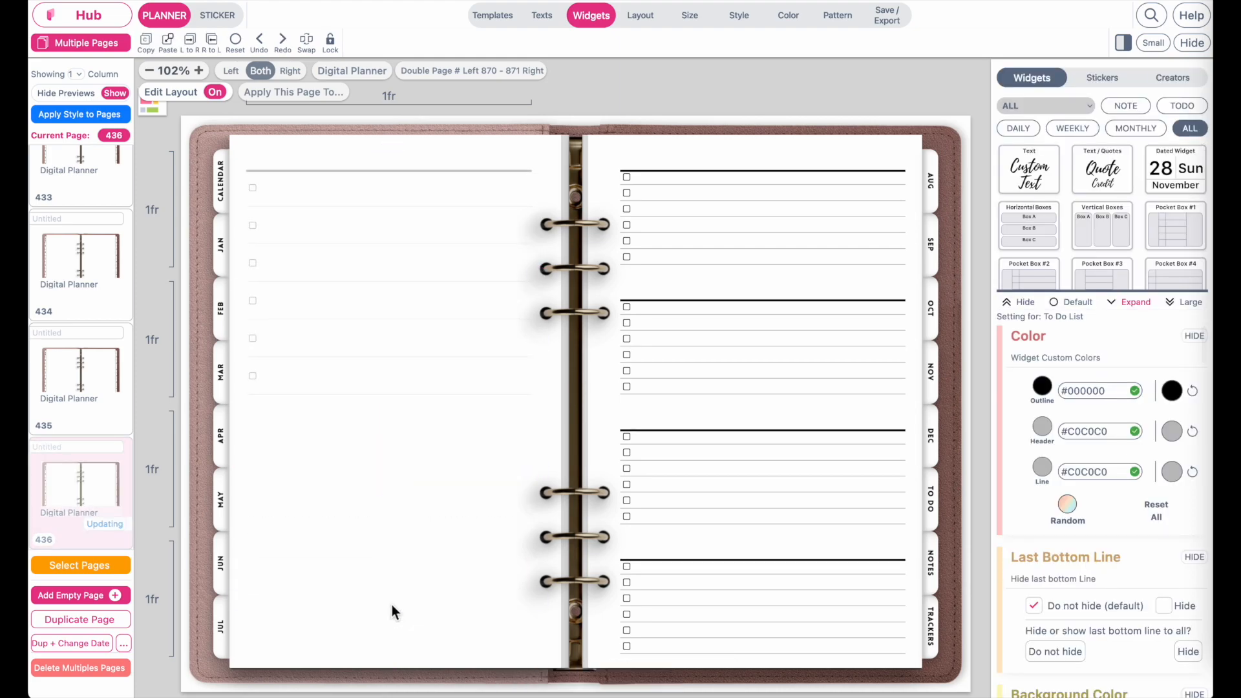
click(388, 382)
click(396, 419)
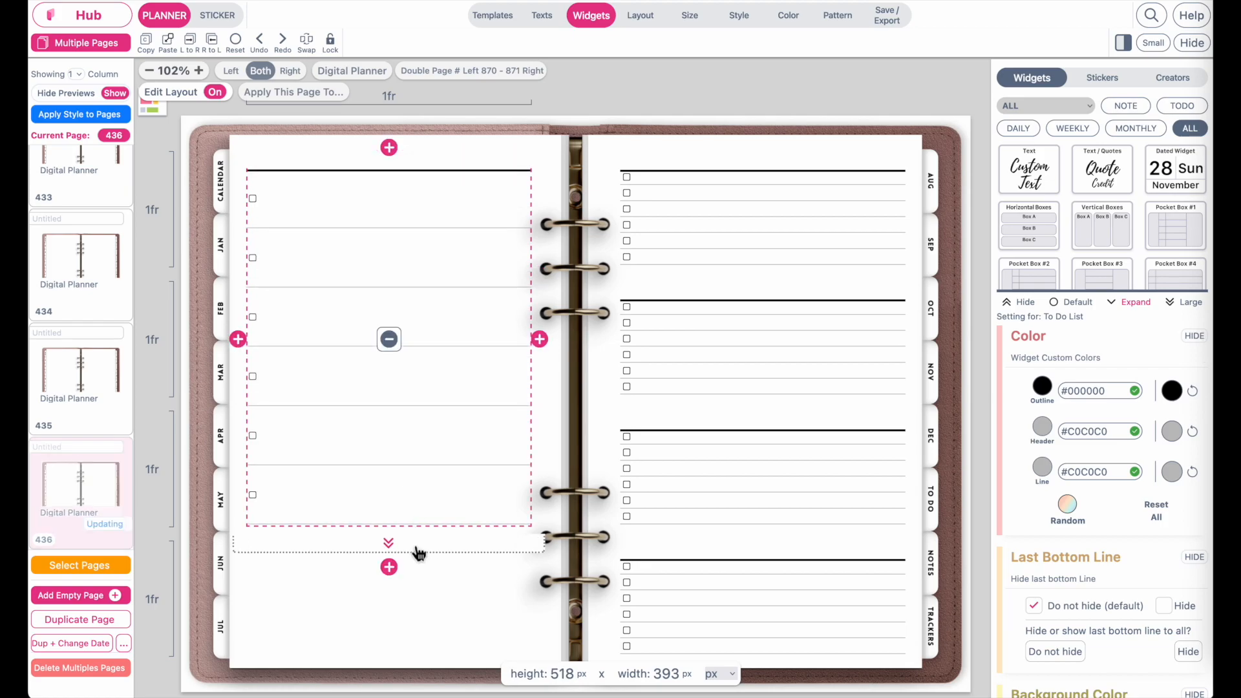
click(390, 543)
Step: Replace the left page's to-do list with the Grid note widget and copy that widget
click(1141, 103)
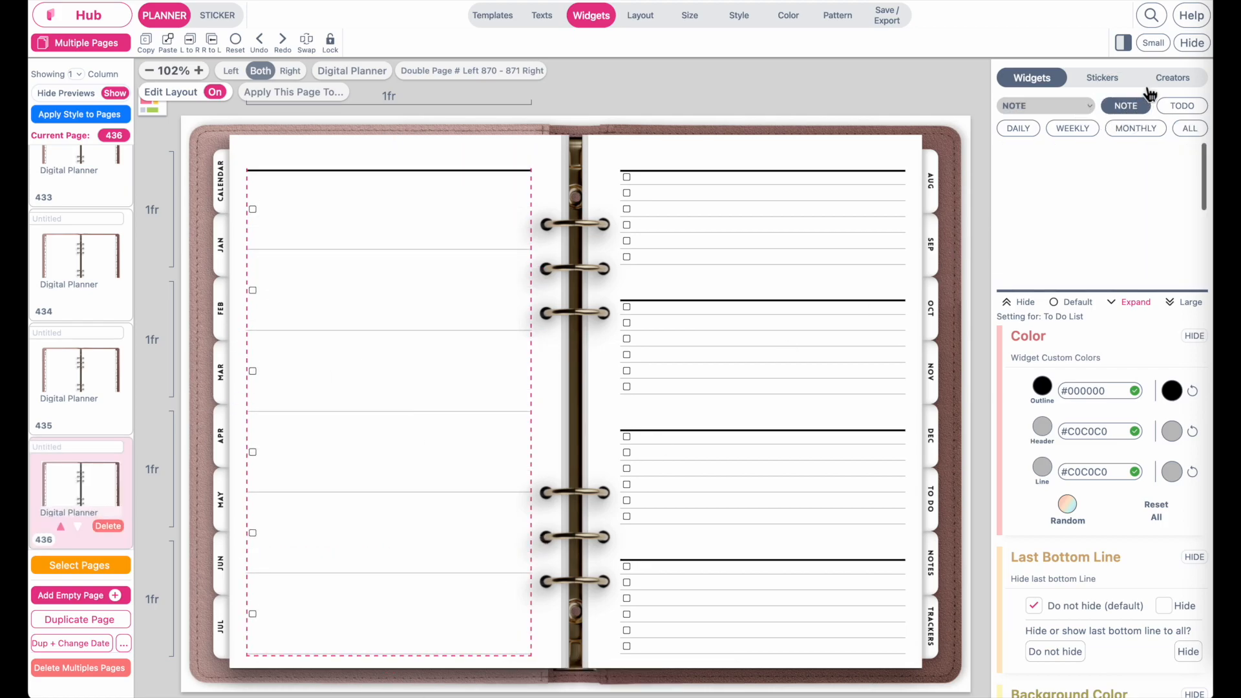
click(1175, 227)
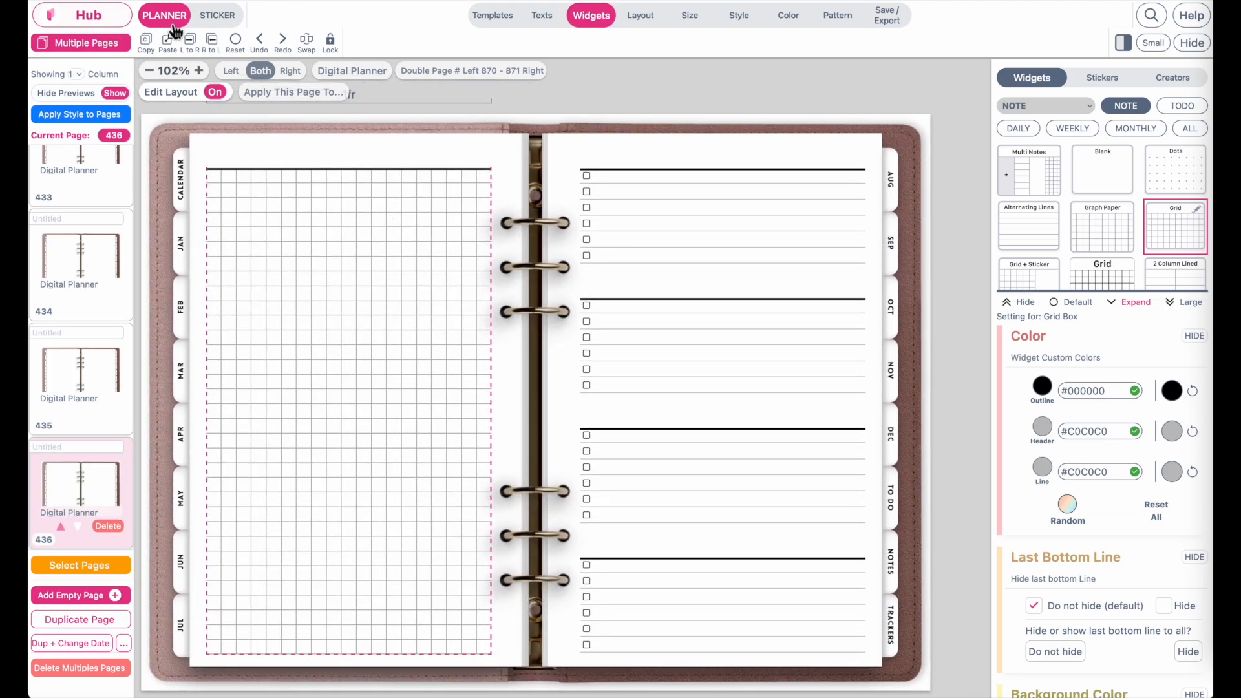
click(147, 41)
Step: Delete all four to-do lists from the right page
click(720, 223)
click(721, 221)
key(Delete)
click(718, 345)
key(Delete)
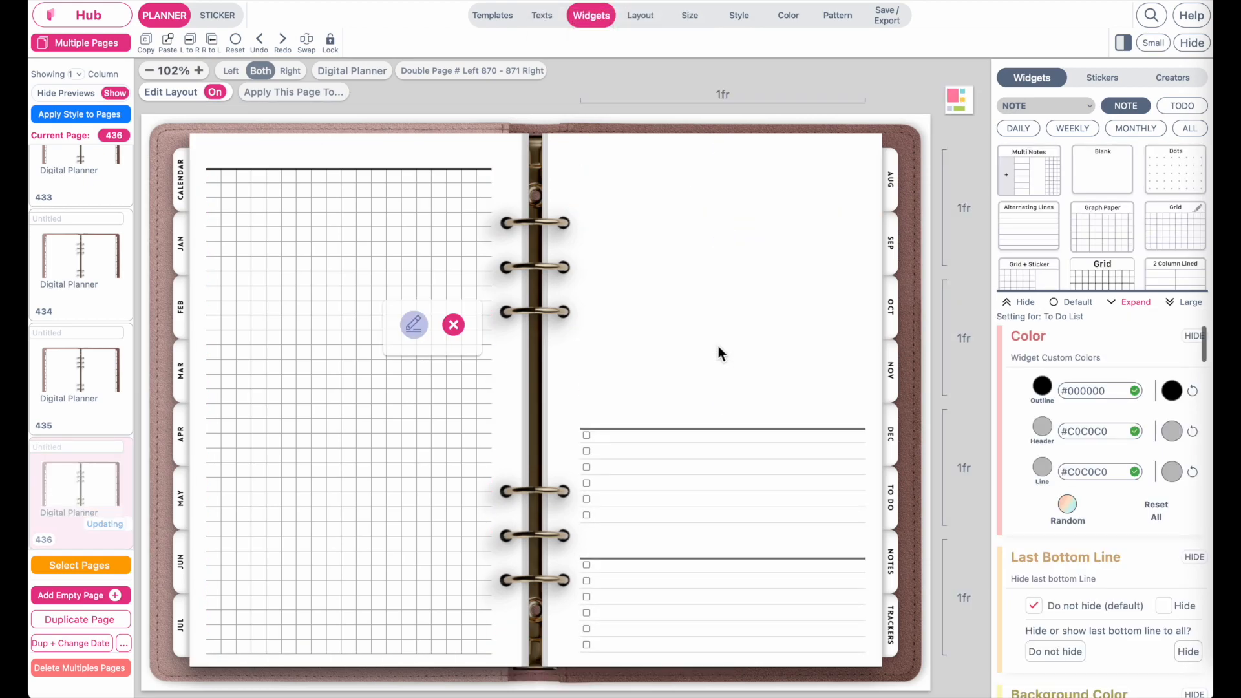
click(719, 485)
key(Delete)
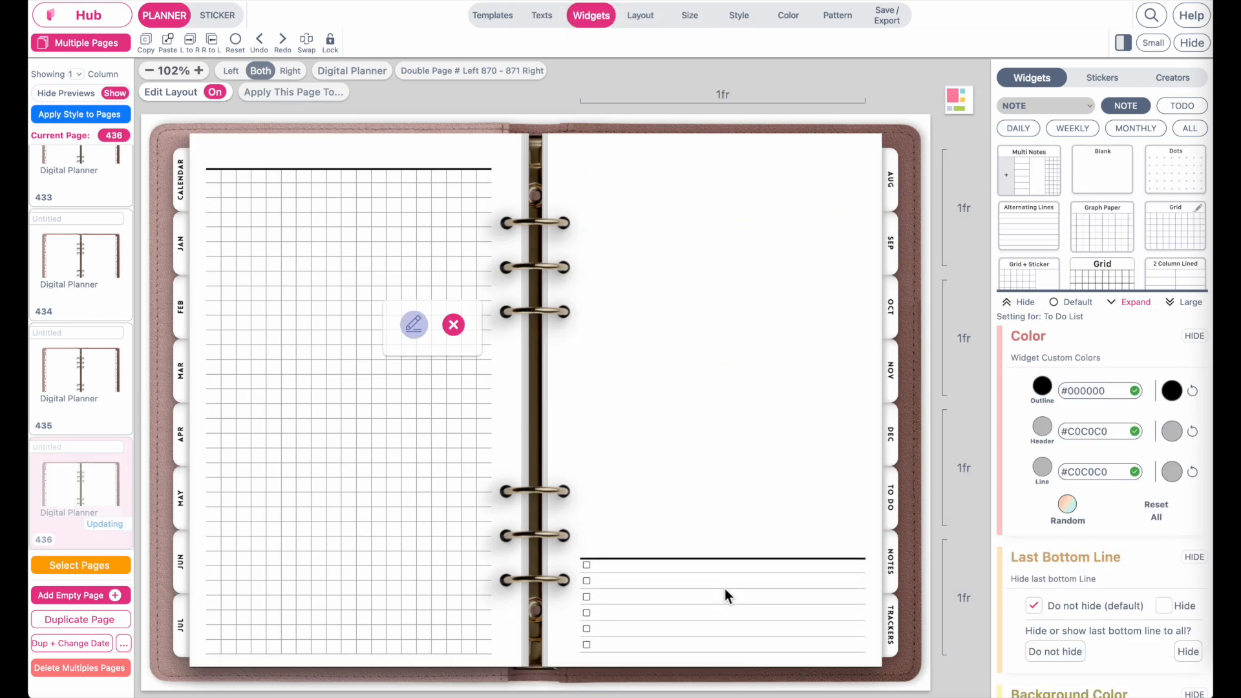
click(725, 588)
Step: Add a full-height widget to the emptied right page and paste the copied grid onto it
click(751, 402)
click(754, 269)
click(173, 51)
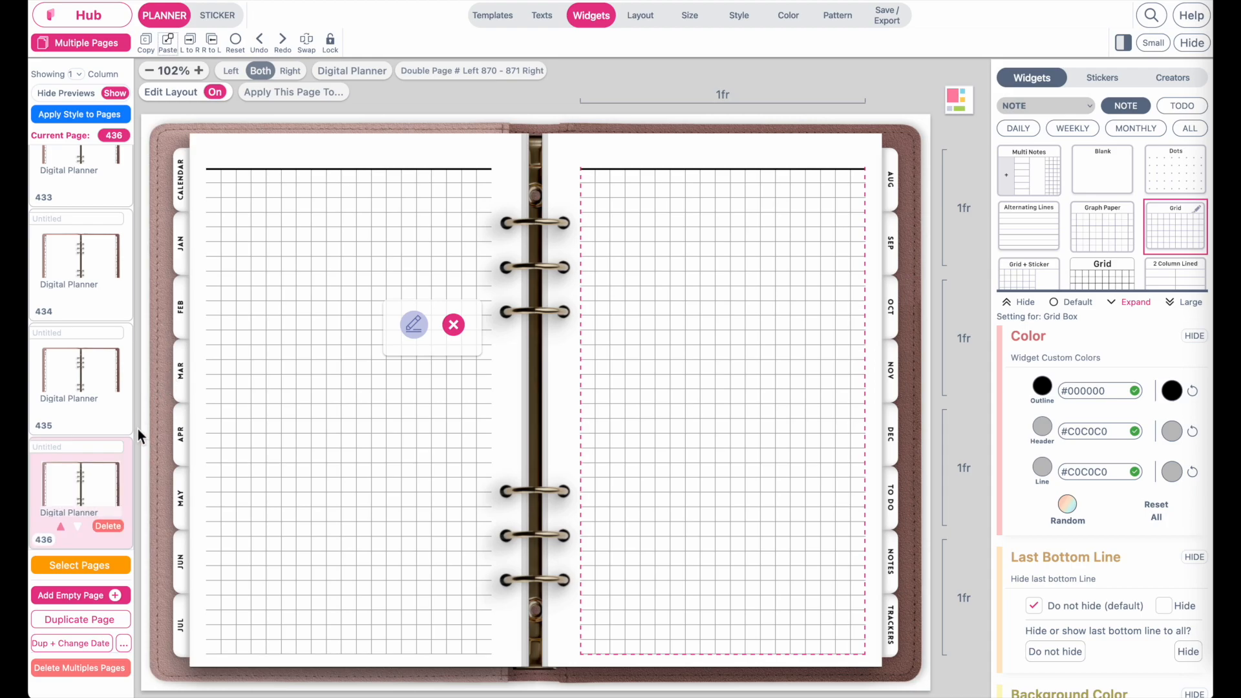
Step: Name the grid page "Notes" and add three duplicates of it after it
click(51, 447)
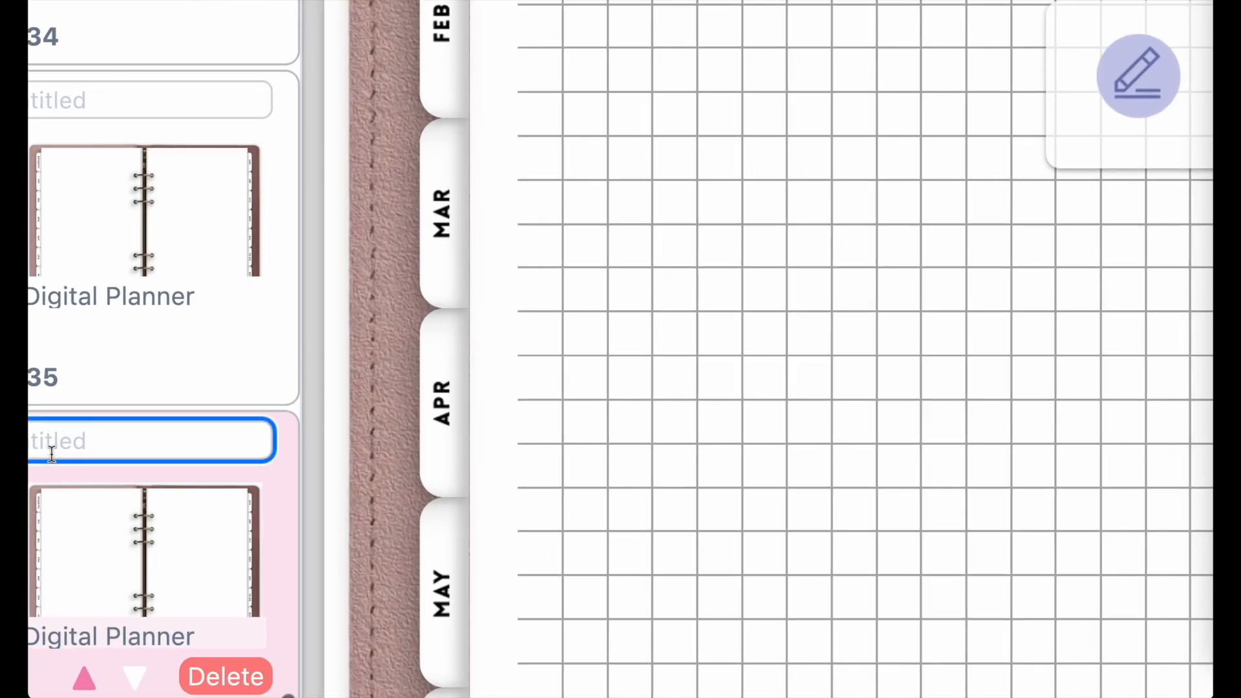
text(Notes)
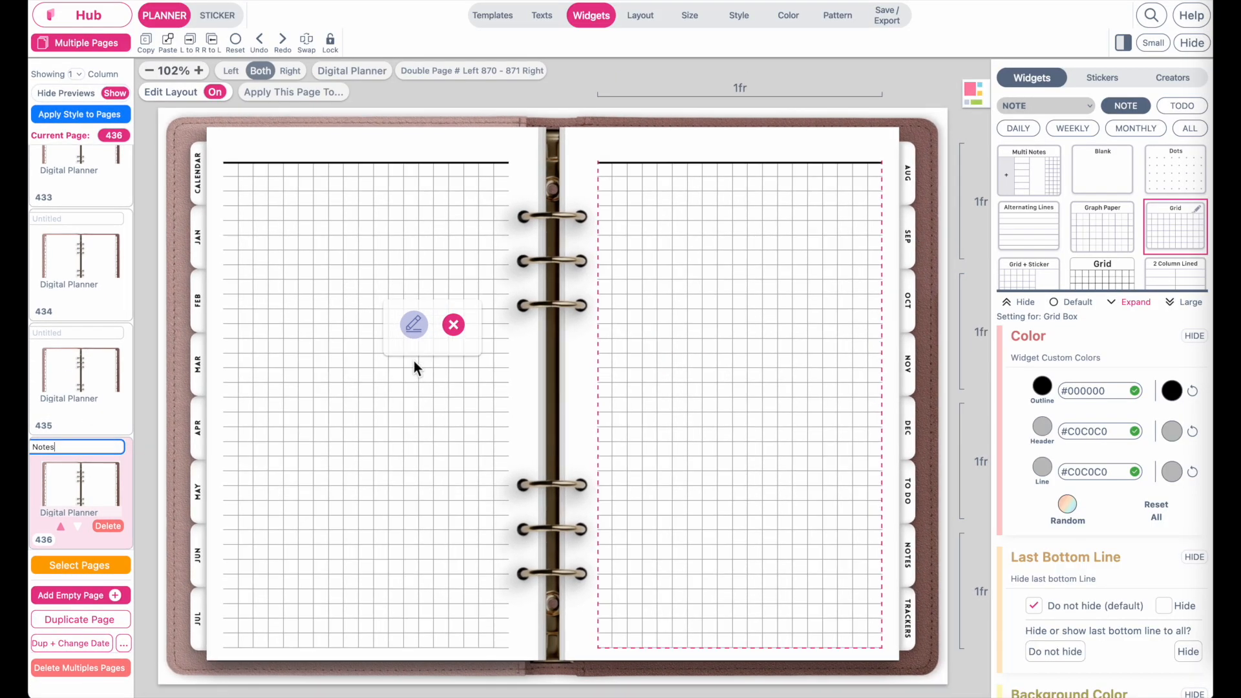
click(98, 644)
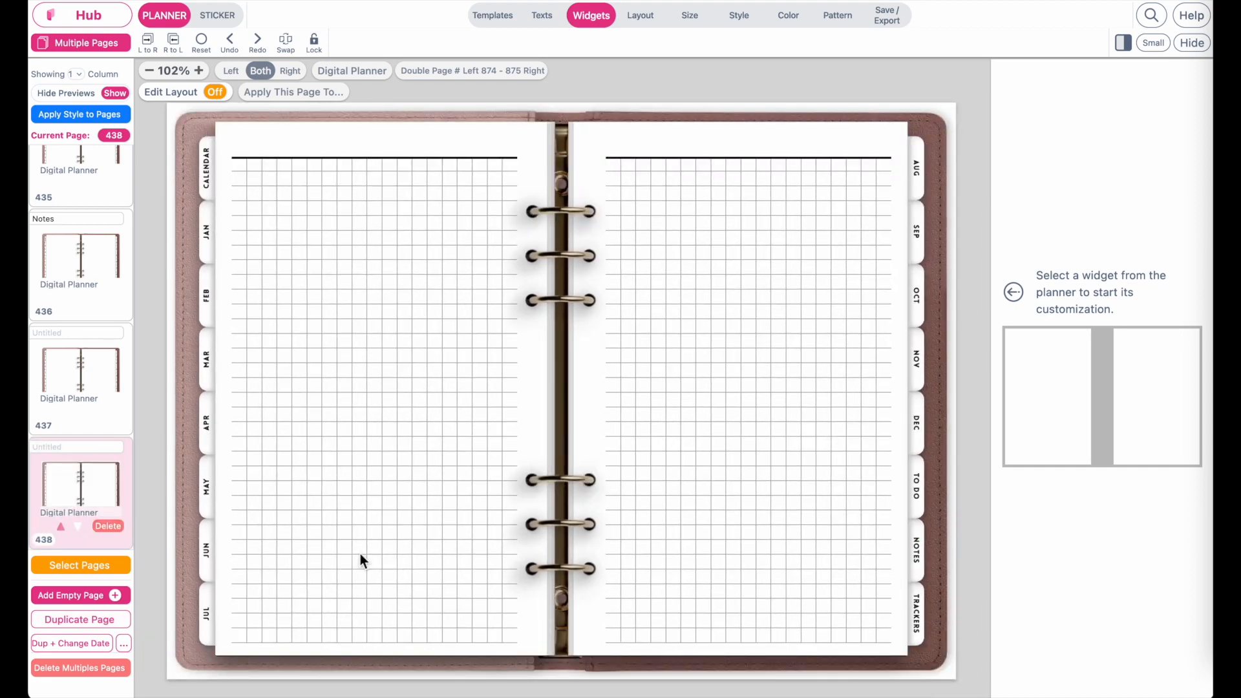
click(80, 620)
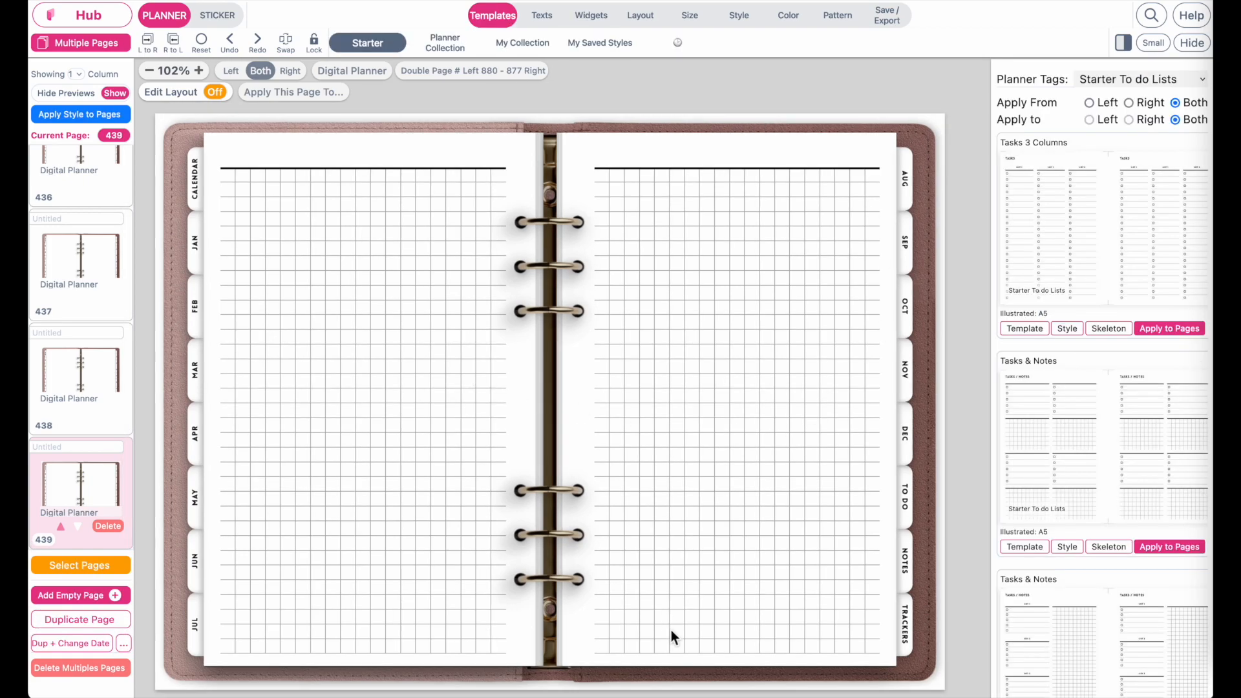
Step: Name the last duplicated page "Trackers" to match its tab label
click(64, 447)
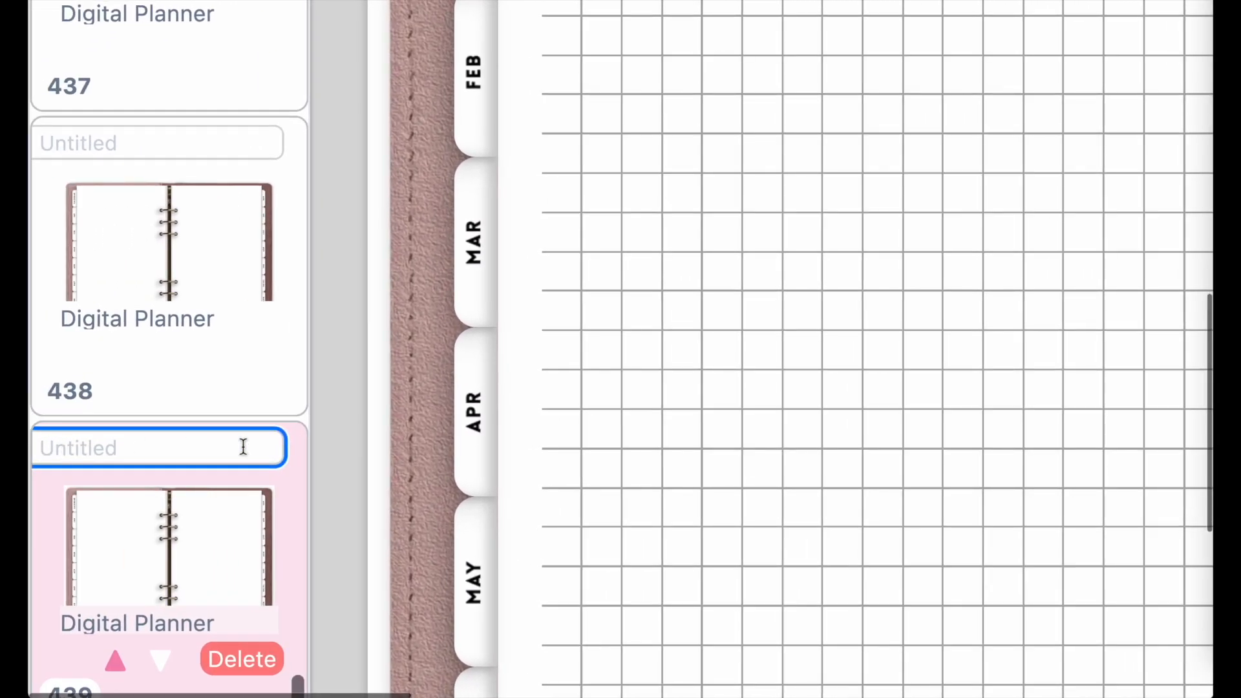
scroll(617, 445, down, 5)
scroll(617, 445, right, 8)
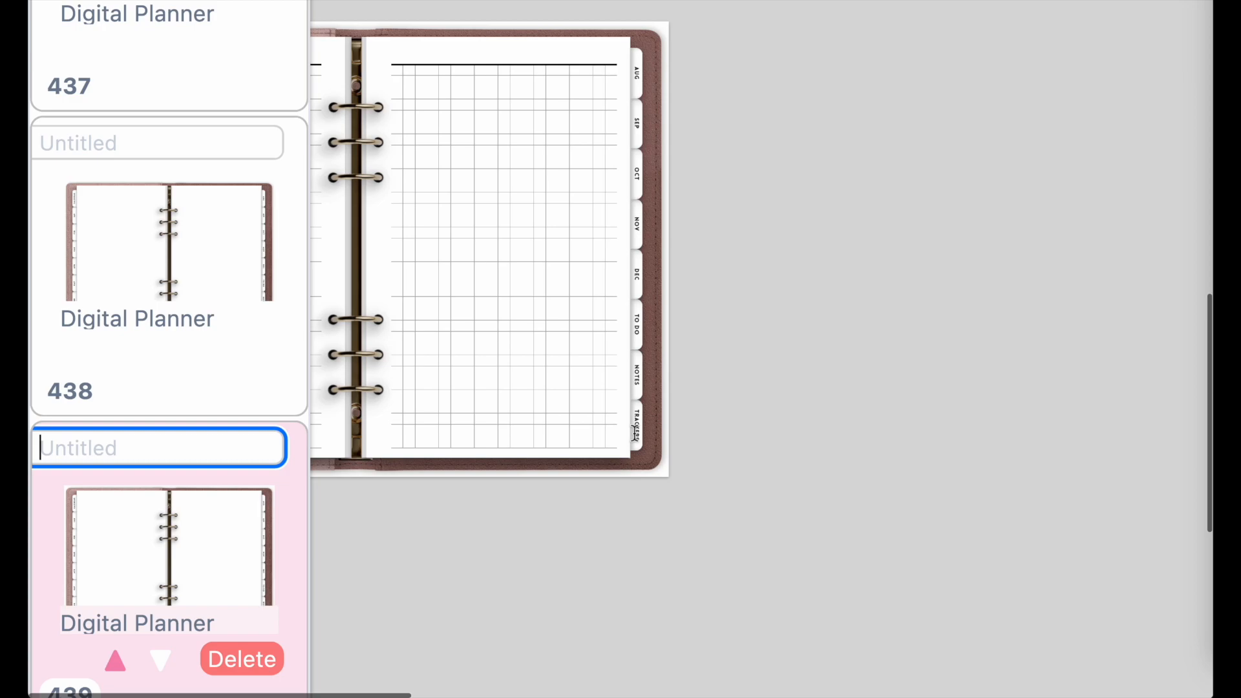
scroll(635, 433, up, 5)
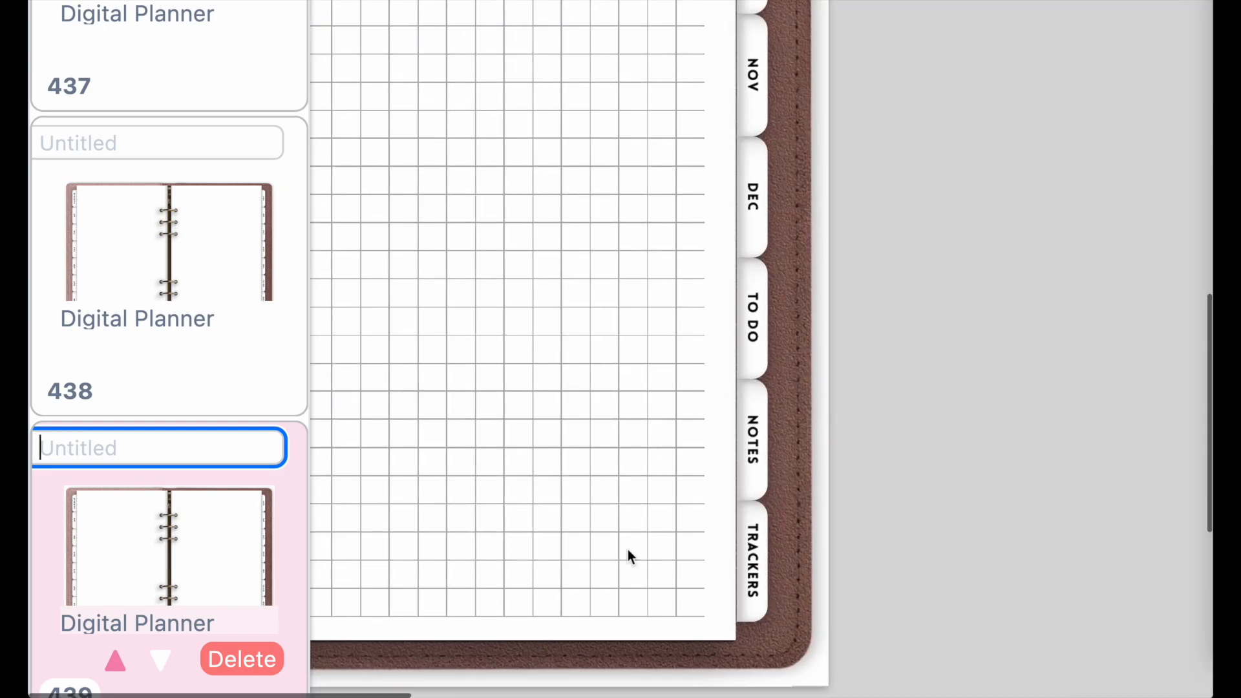
text(Tra)
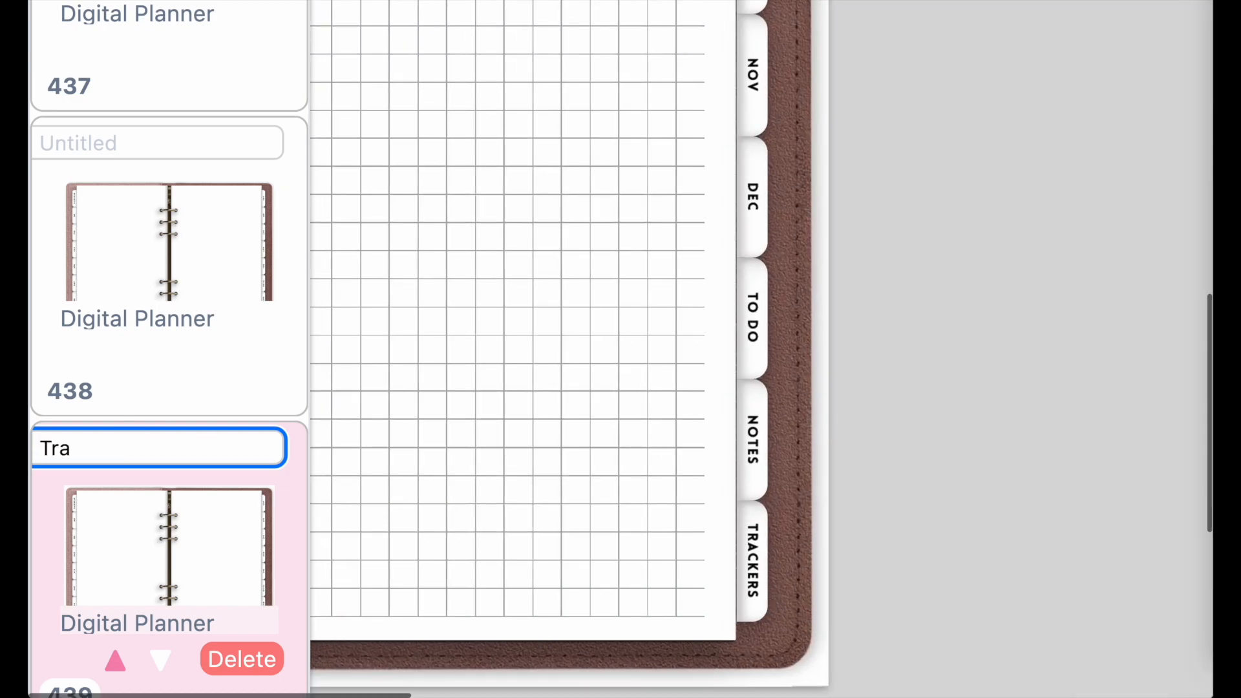
Step: Turn on layout editing for the Trackers page and replace the left page's full-height grid with one filling only the first row
scroll(647, 391, down, 5)
scroll(647, 391, left, 3)
scroll(647, 391, up, 3)
scroll(87, 360, down, 5)
scroll(87, 360, down, 3)
scroll(285, 464, up, 5)
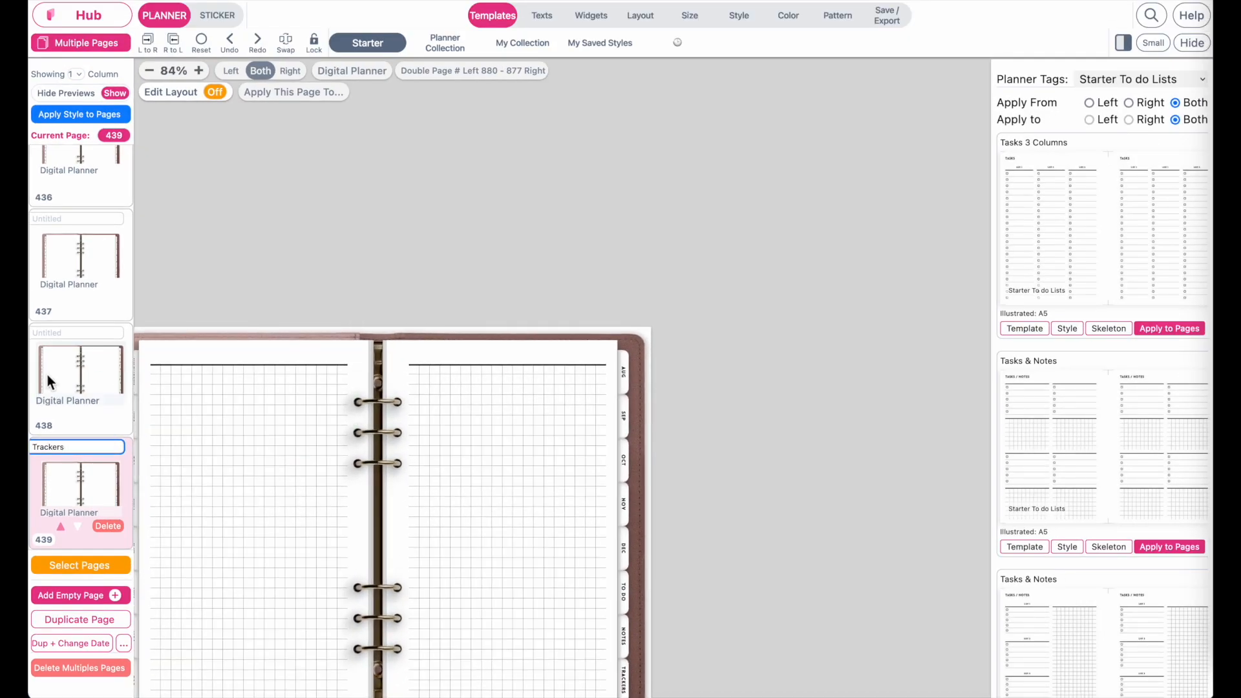
scroll(370, 436, down, 2)
scroll(370, 437, left, 2)
scroll(370, 437, up, 3)
click(370, 437)
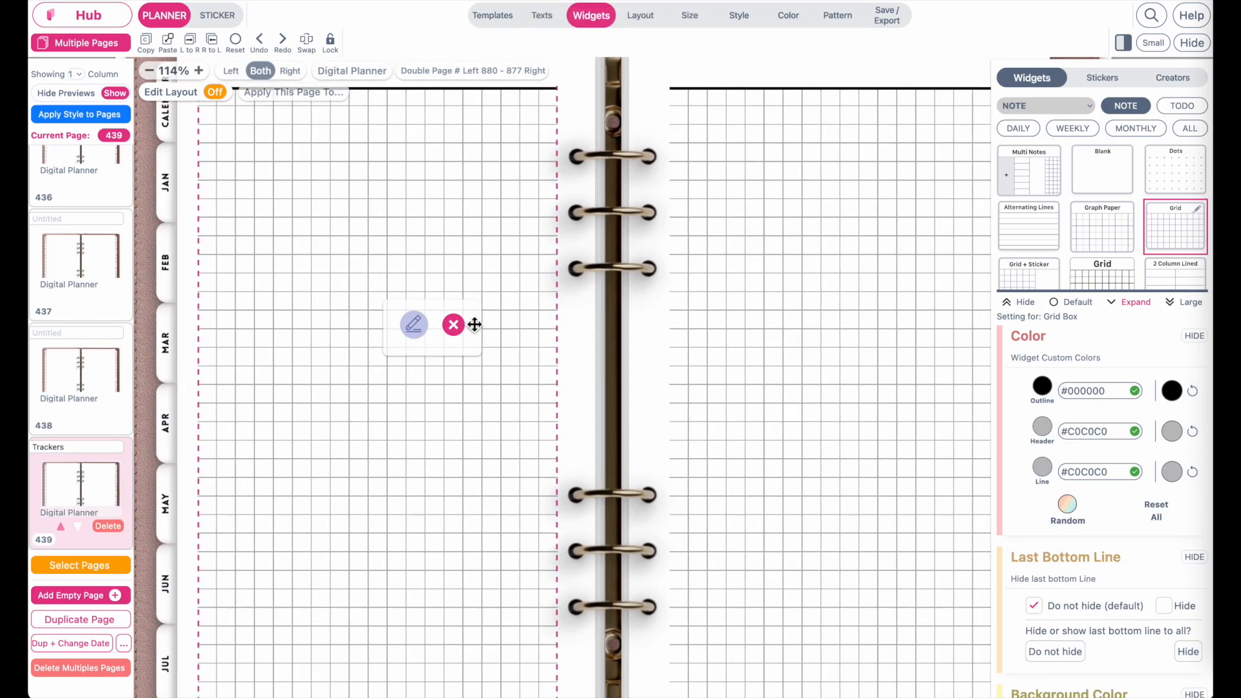
click(222, 100)
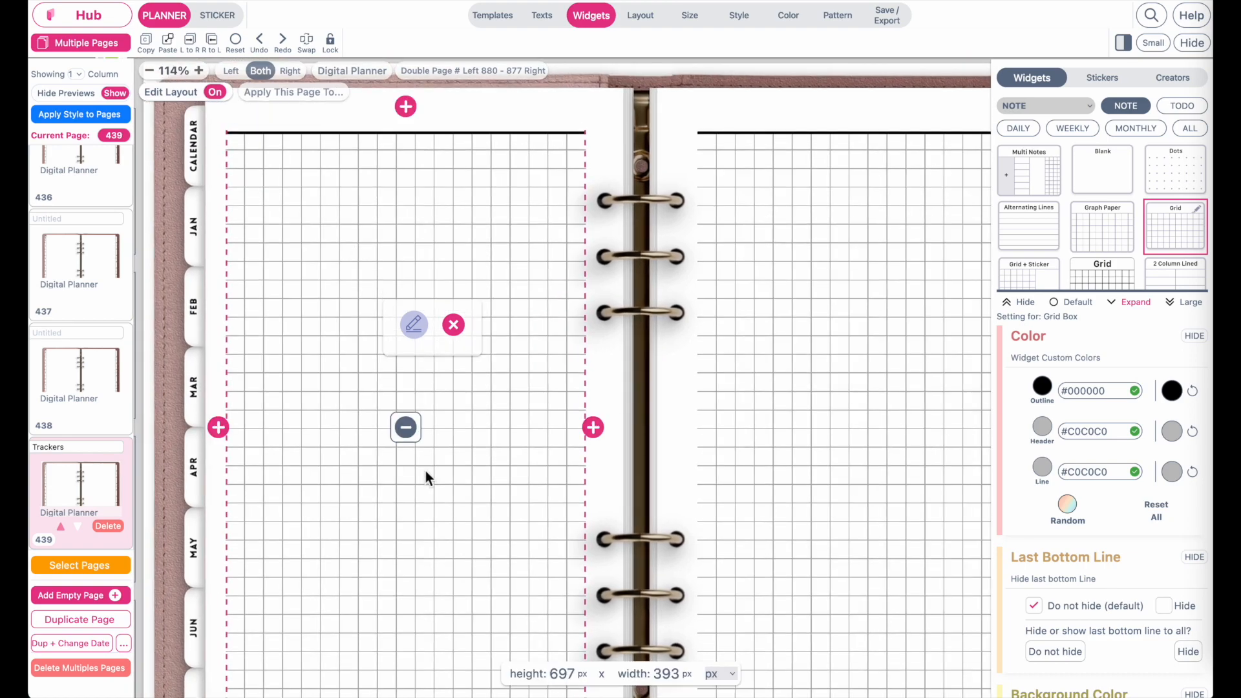
click(402, 428)
click(392, 167)
click(400, 181)
Step: Add a to-do list widget to each of the three empty rows below the grid on the left page
click(389, 424)
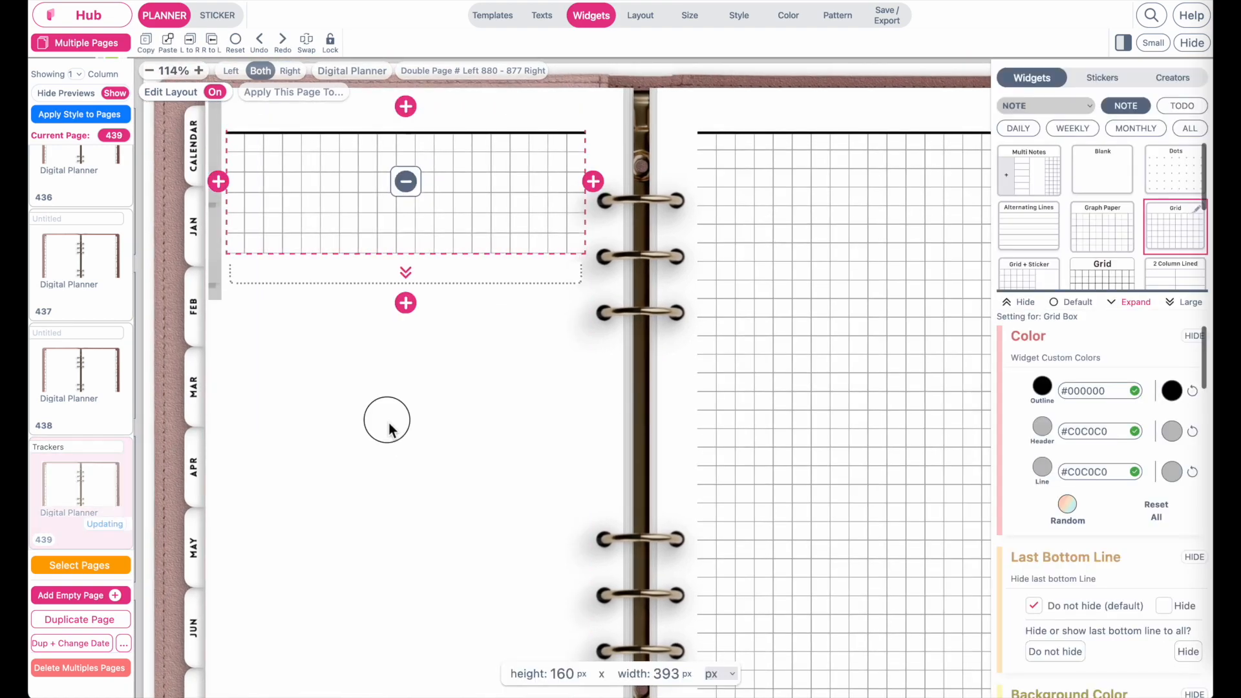
click(397, 361)
click(408, 353)
click(398, 542)
click(408, 518)
scroll(412, 541, down, 3)
click(397, 549)
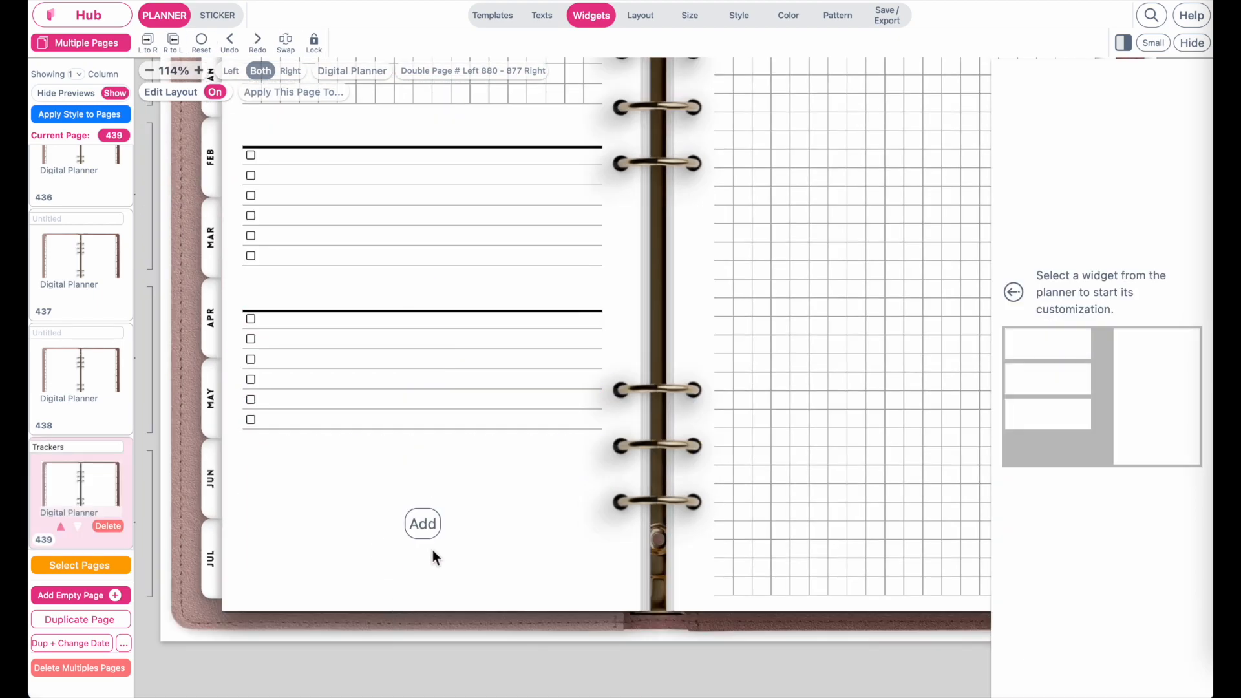
click(426, 525)
Step: Replace the grid in the left page's first row with the lined weekday Habit Tracker from the tracker widgets
scroll(441, 529, up, 4)
click(436, 274)
click(1076, 106)
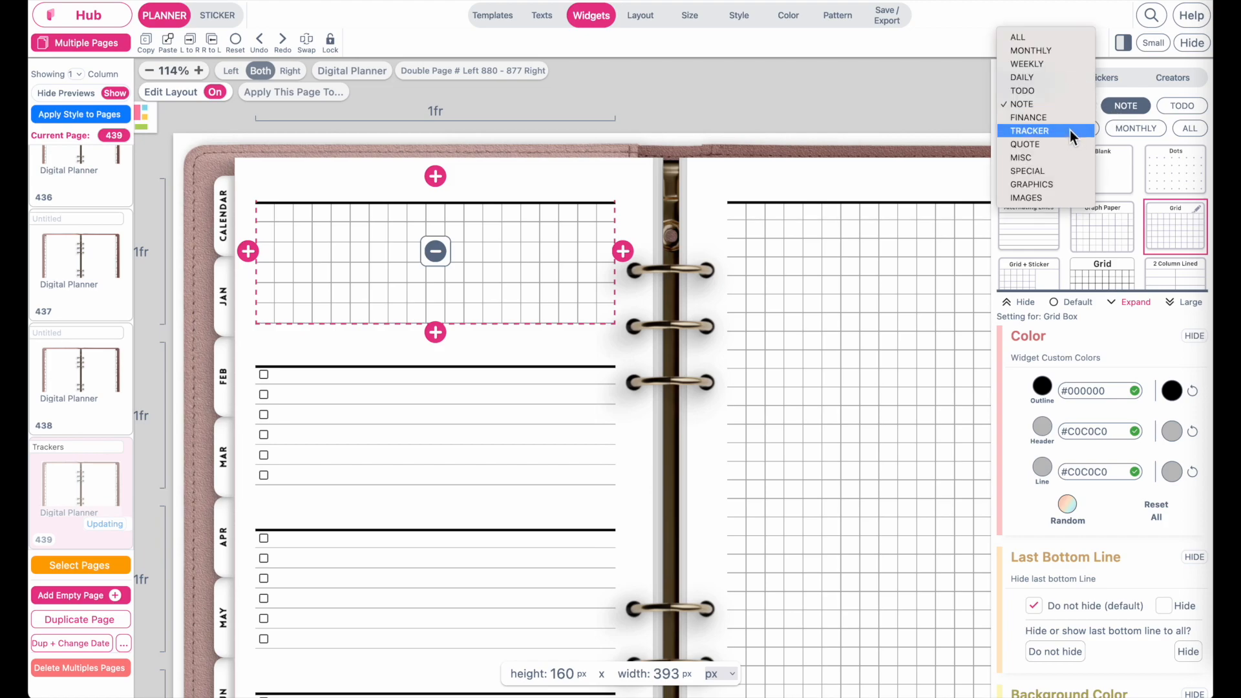
click(1069, 130)
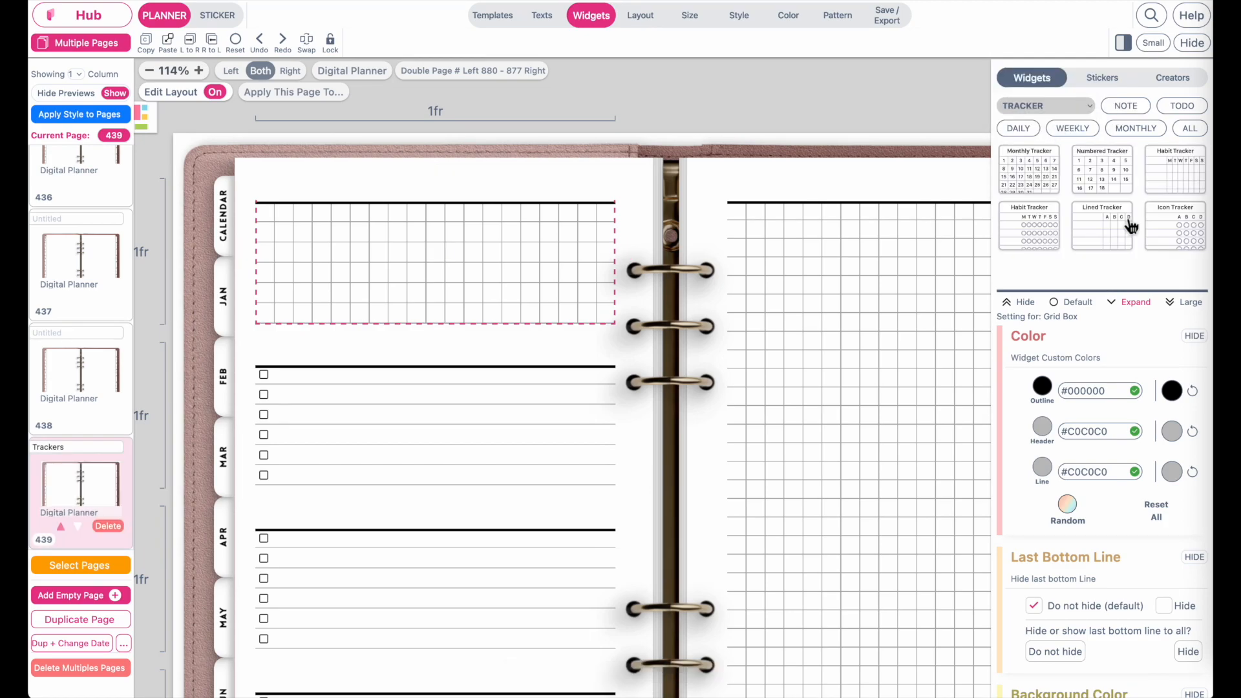
click(1129, 225)
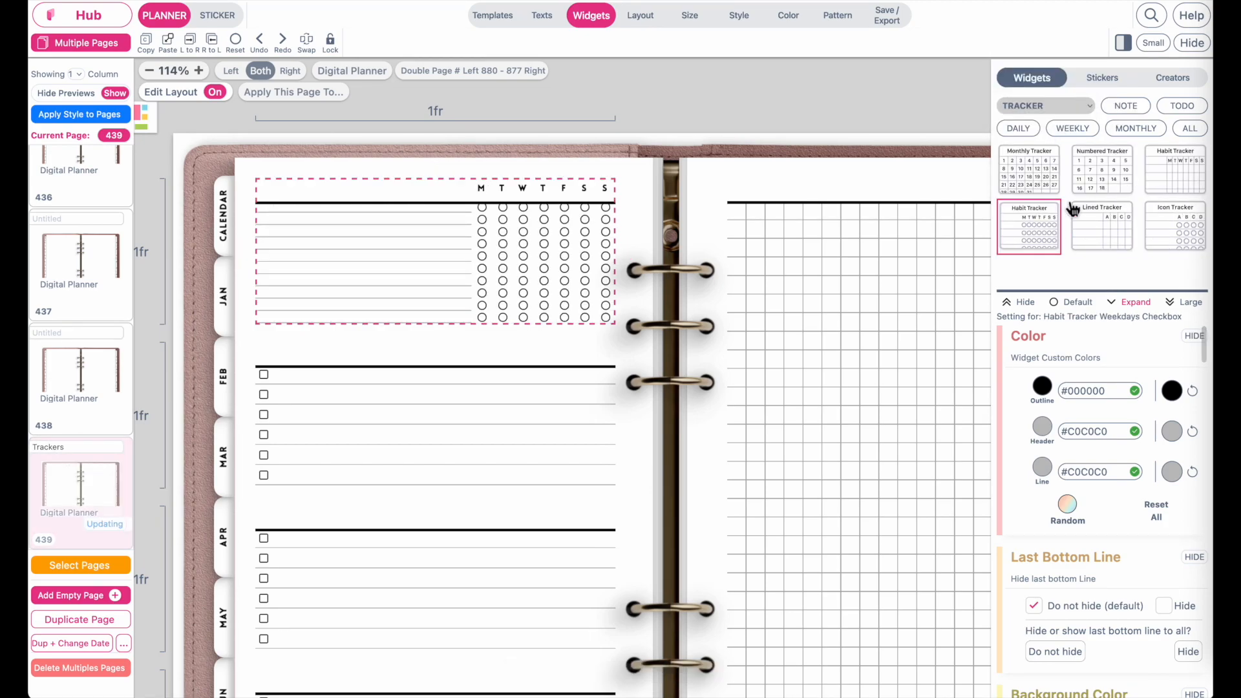
click(1163, 187)
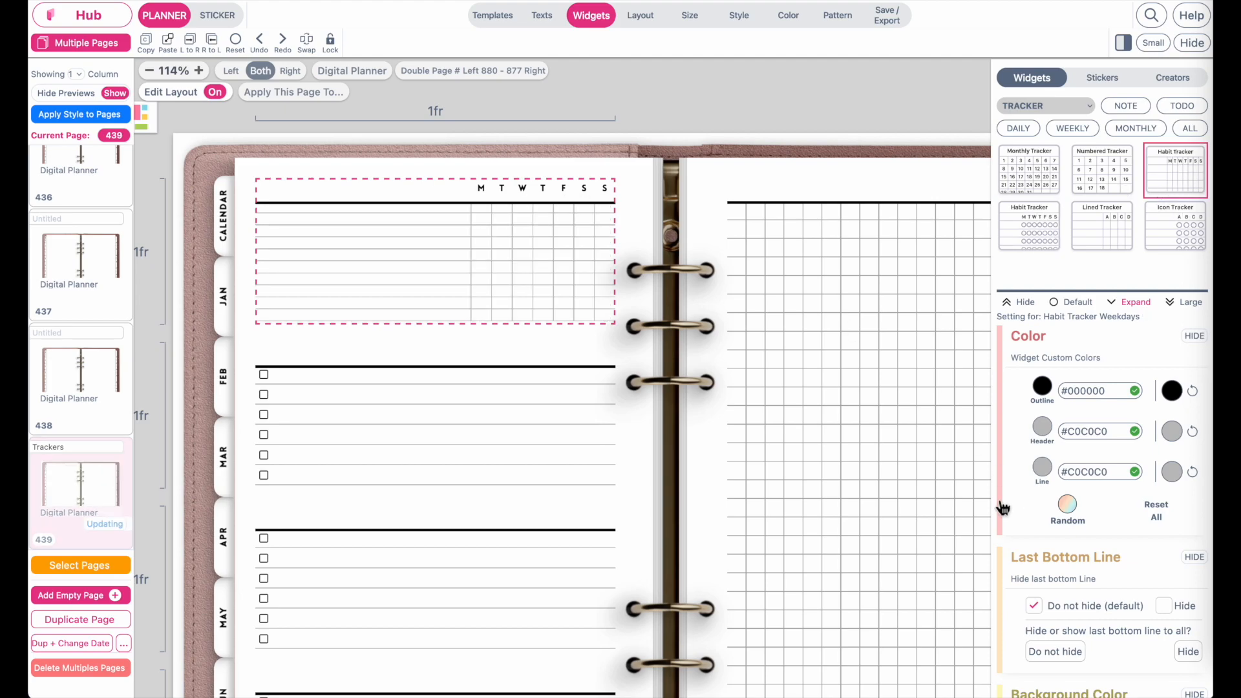
Step: Set the habit tracker's number of rows to 6
scroll(1106, 511, down, 5)
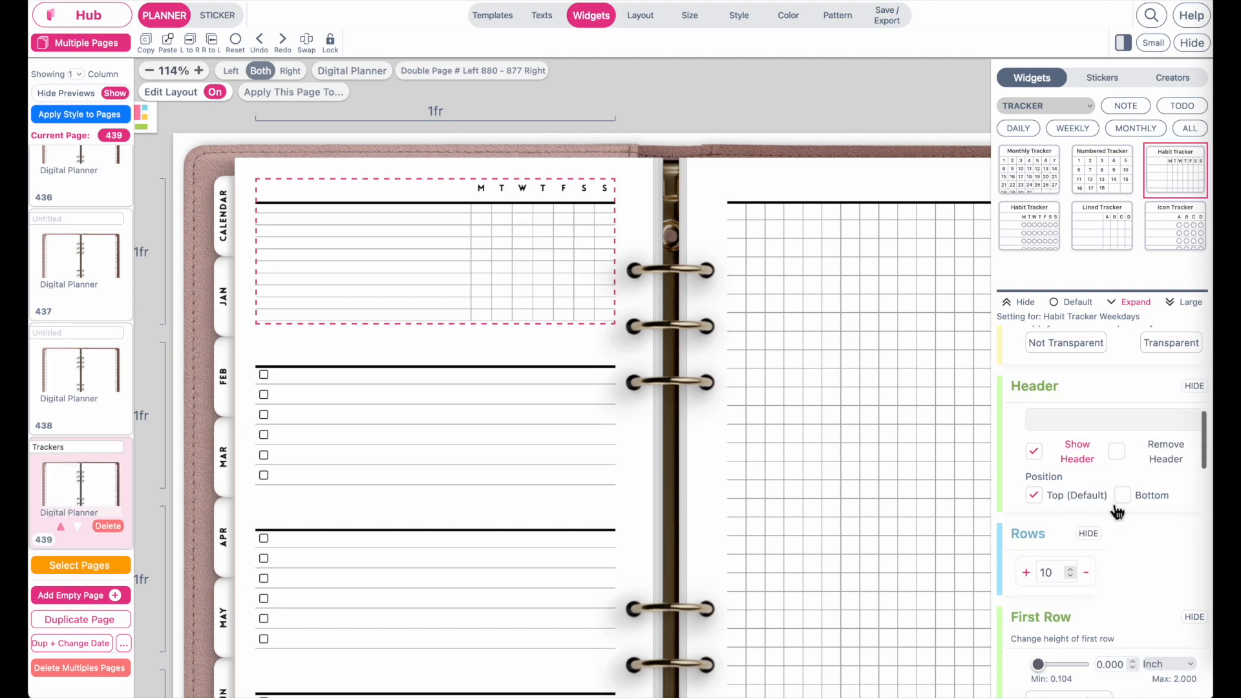
click(1088, 573)
click(1092, 578)
click(1091, 578)
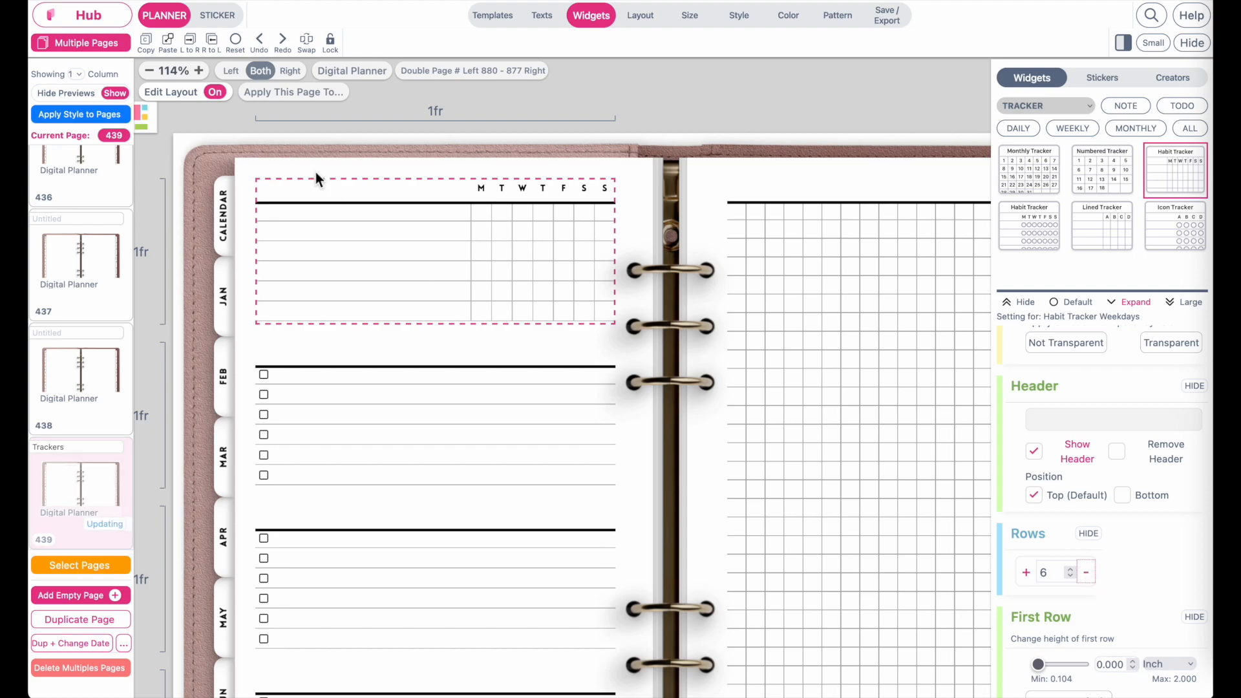
Step: Paste the weekday habit tracker over each of the three to-do lists on the left page
click(456, 455)
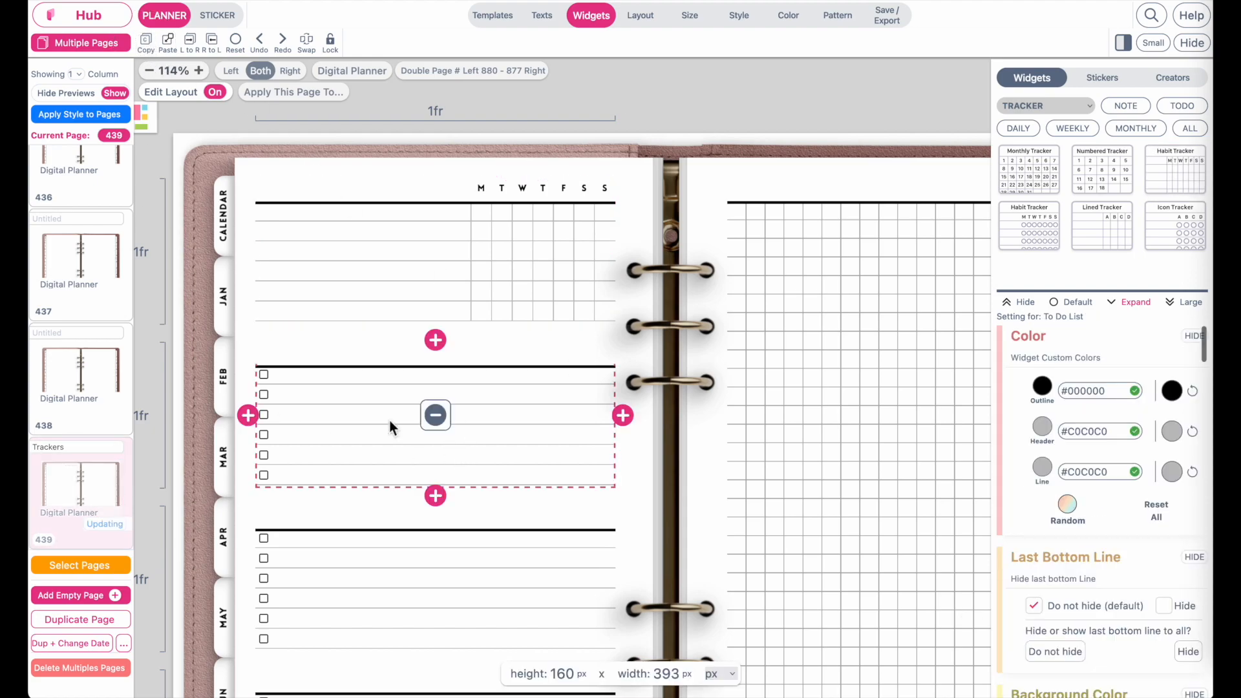
click(168, 42)
click(452, 596)
click(168, 42)
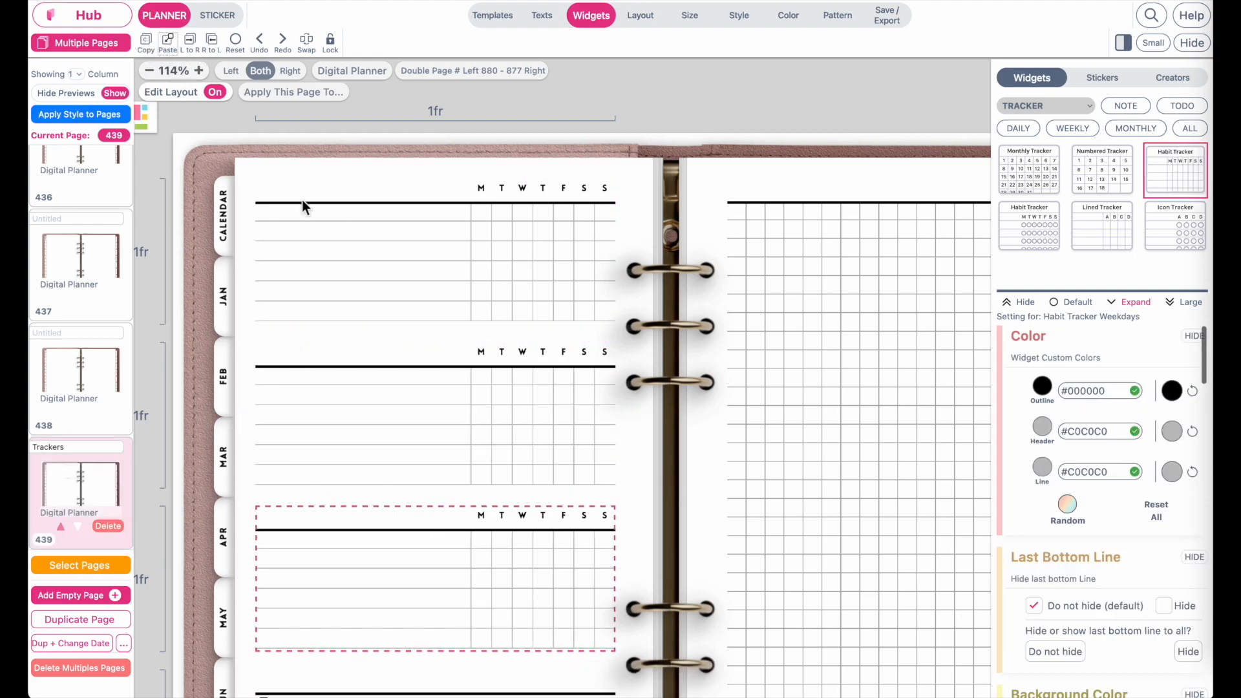
scroll(405, 362, down, 2)
click(355, 647)
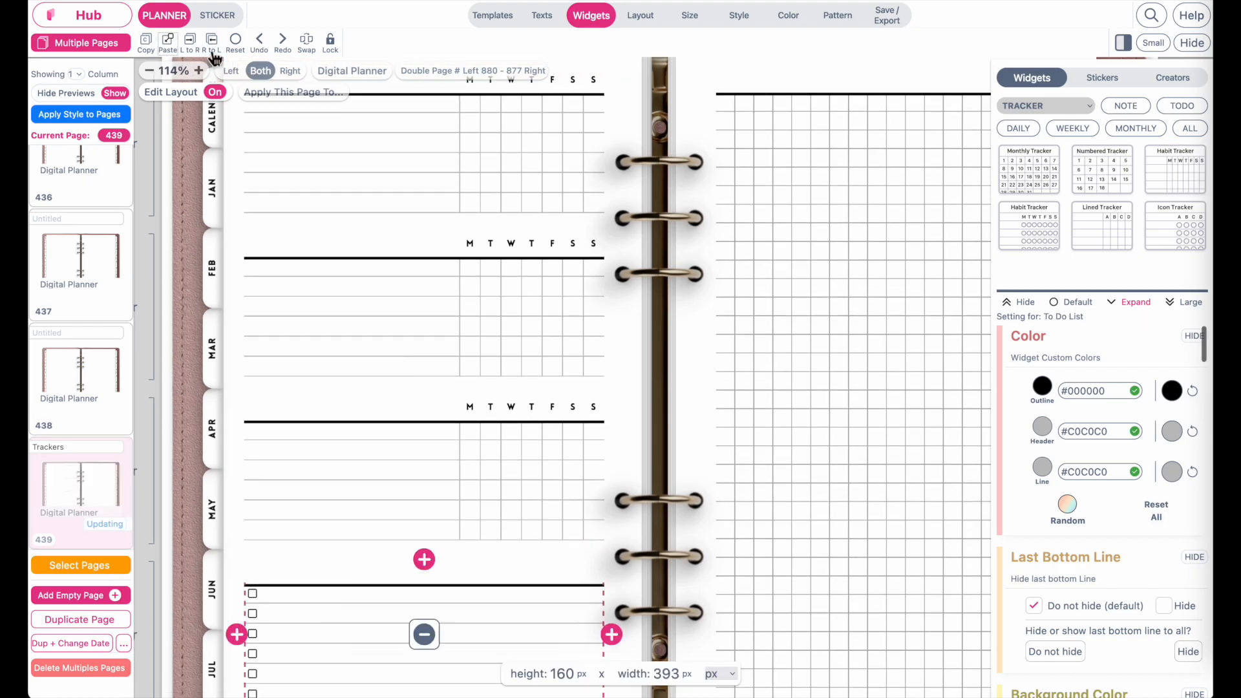
click(167, 42)
scroll(396, 414, up, 2)
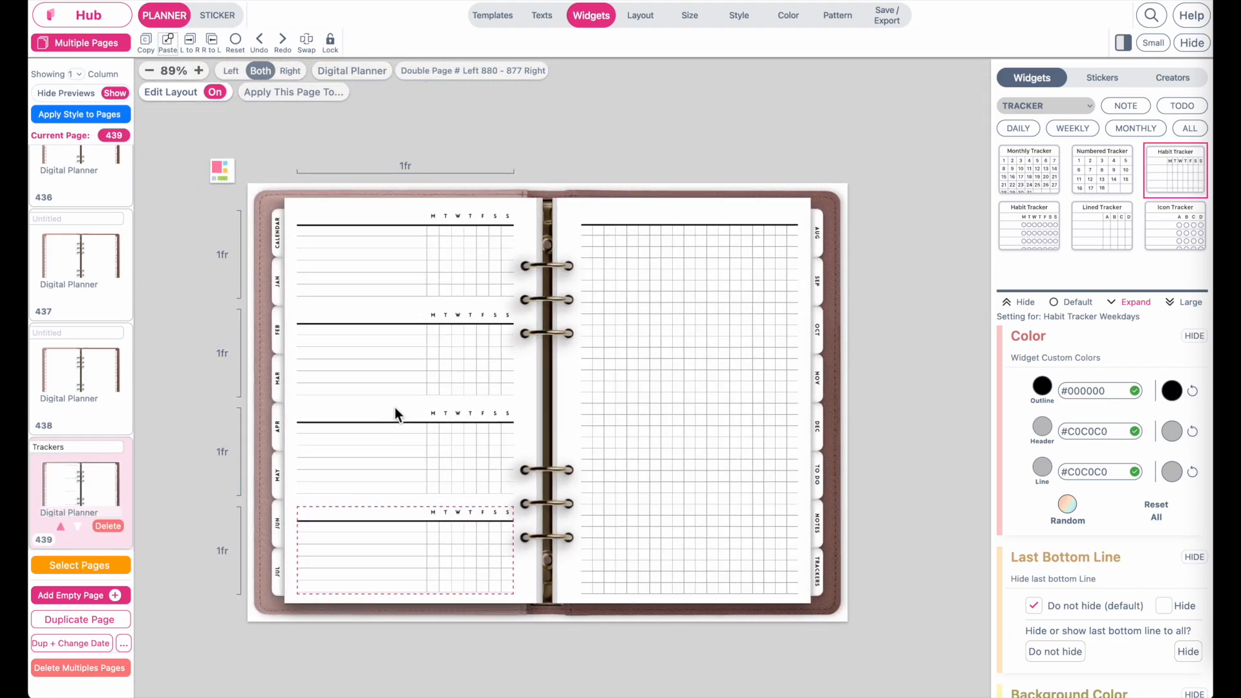
Step: Remove the right page's full-height grid and add a widget to each of its four empty rows
click(684, 265)
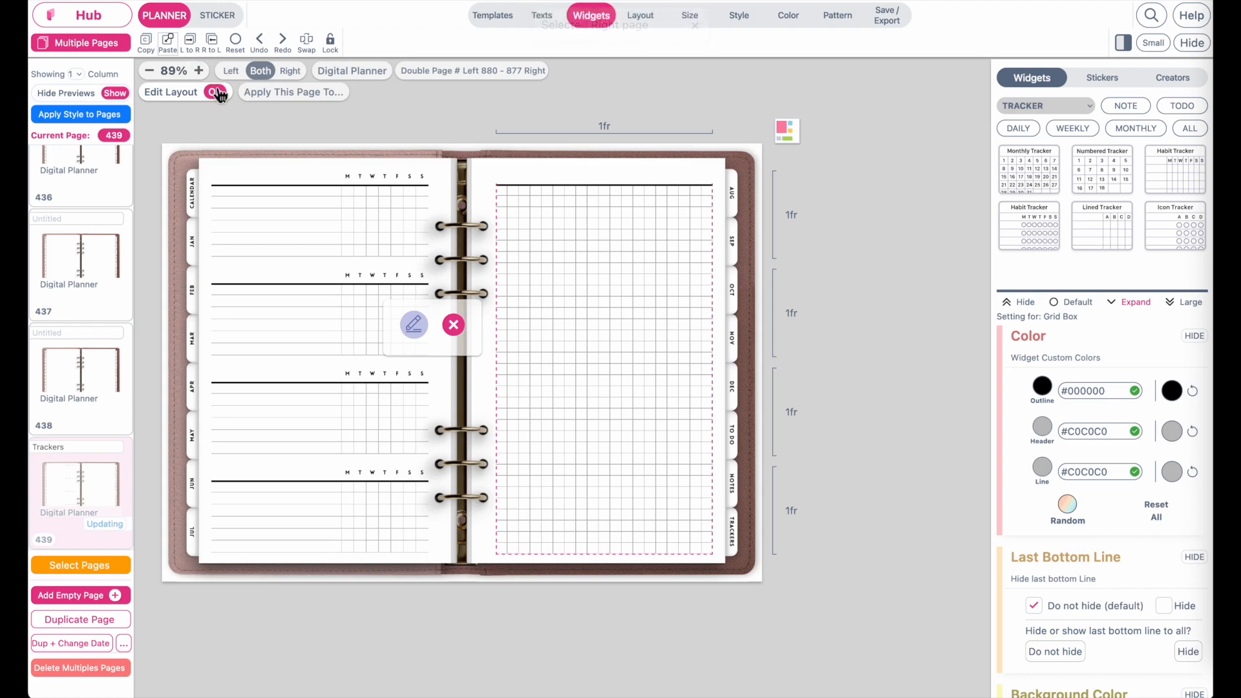
click(608, 369)
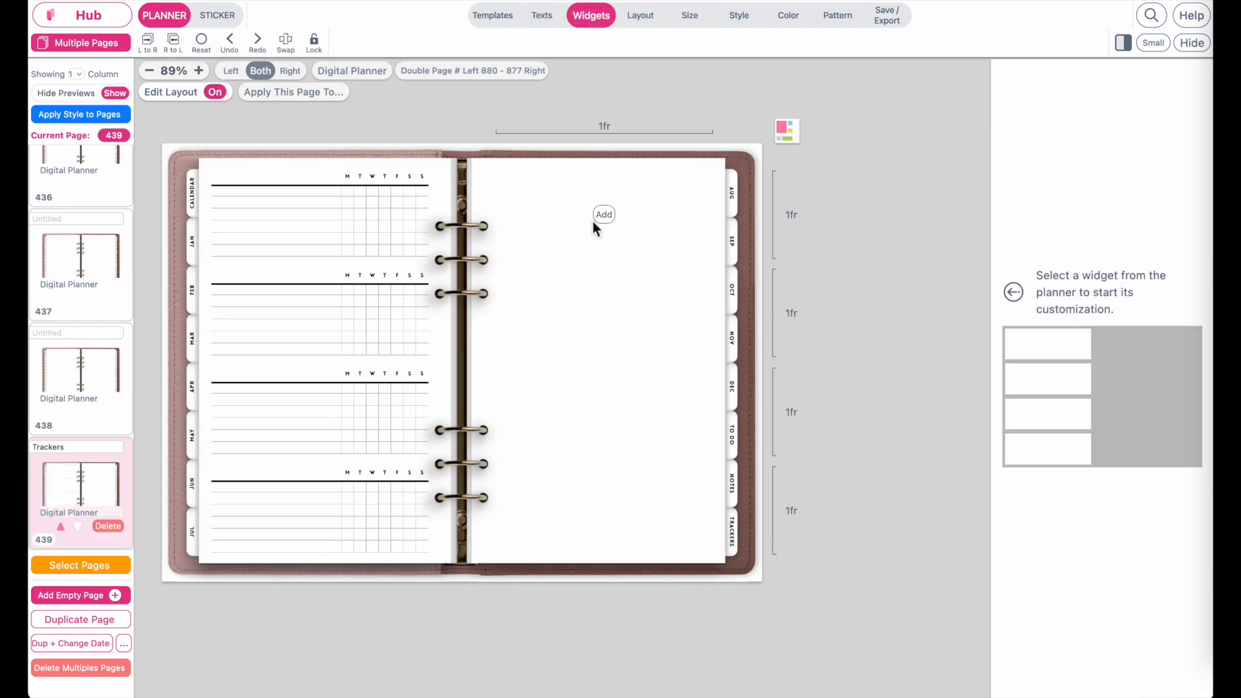
click(597, 220)
click(625, 311)
click(611, 430)
click(596, 532)
Step: Paste the weekday habit tracker into all four rows of the right page
click(607, 513)
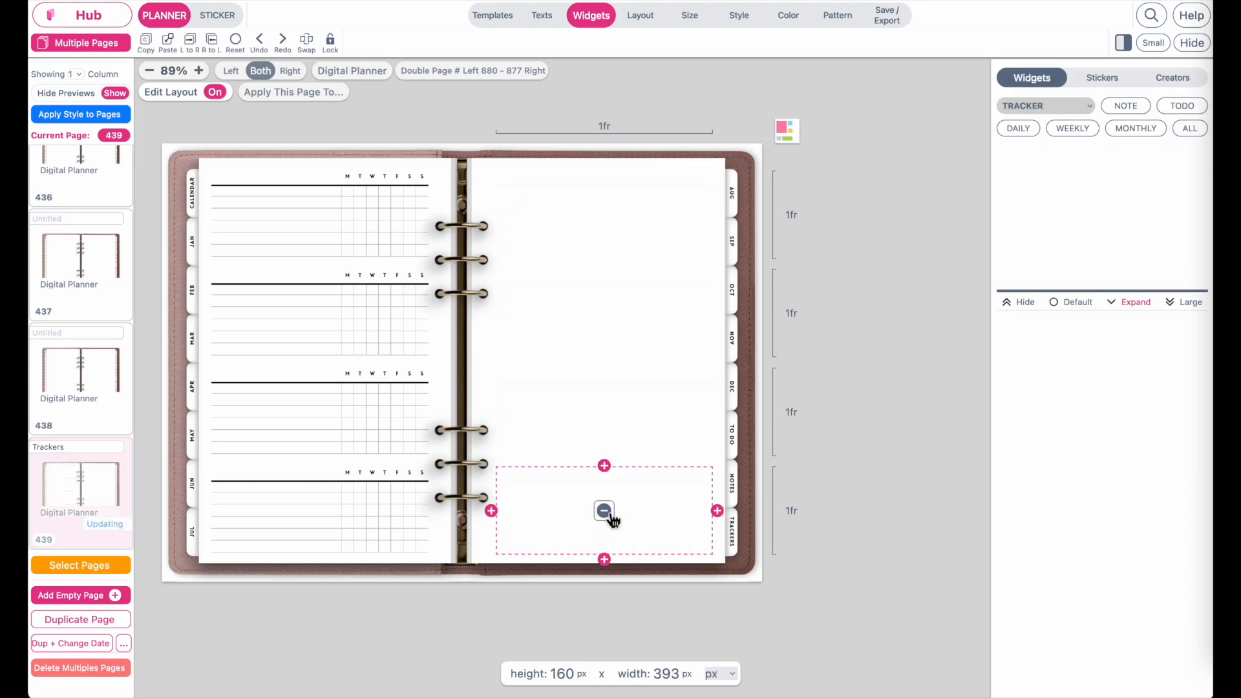
click(172, 49)
click(506, 196)
click(171, 43)
click(580, 343)
click(169, 40)
click(590, 433)
click(169, 41)
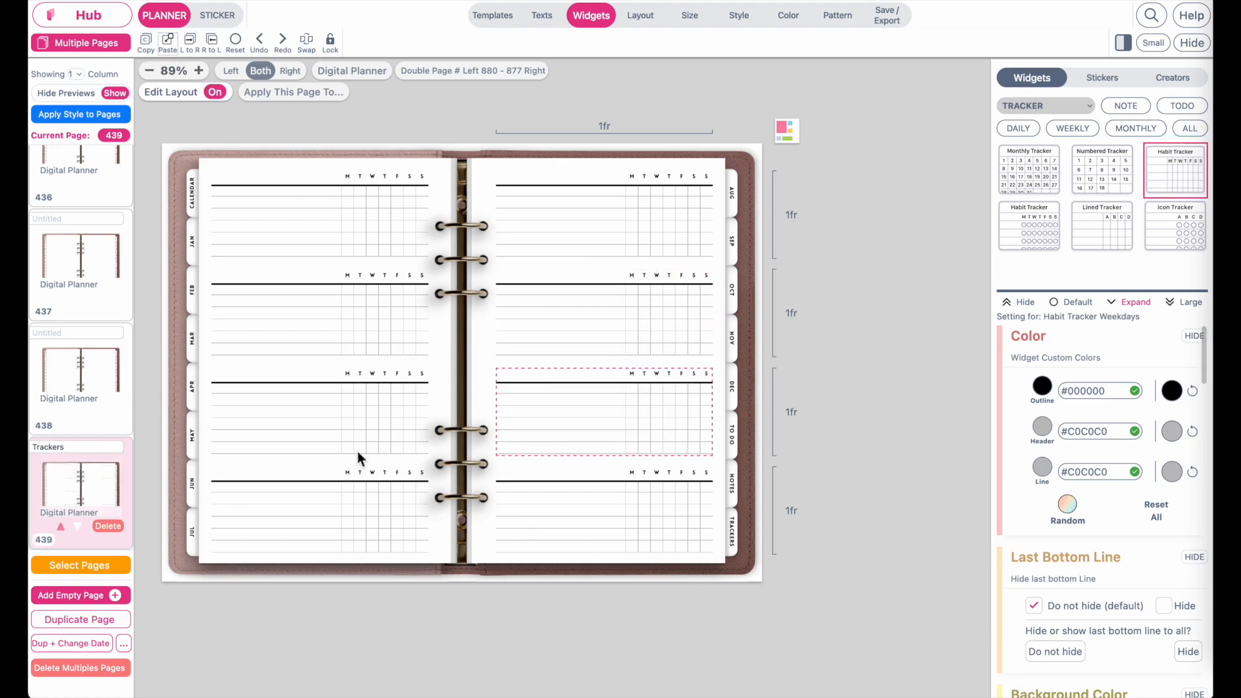
Step: Duplicate the Trackers page twice
scroll(104, 427, down, 1)
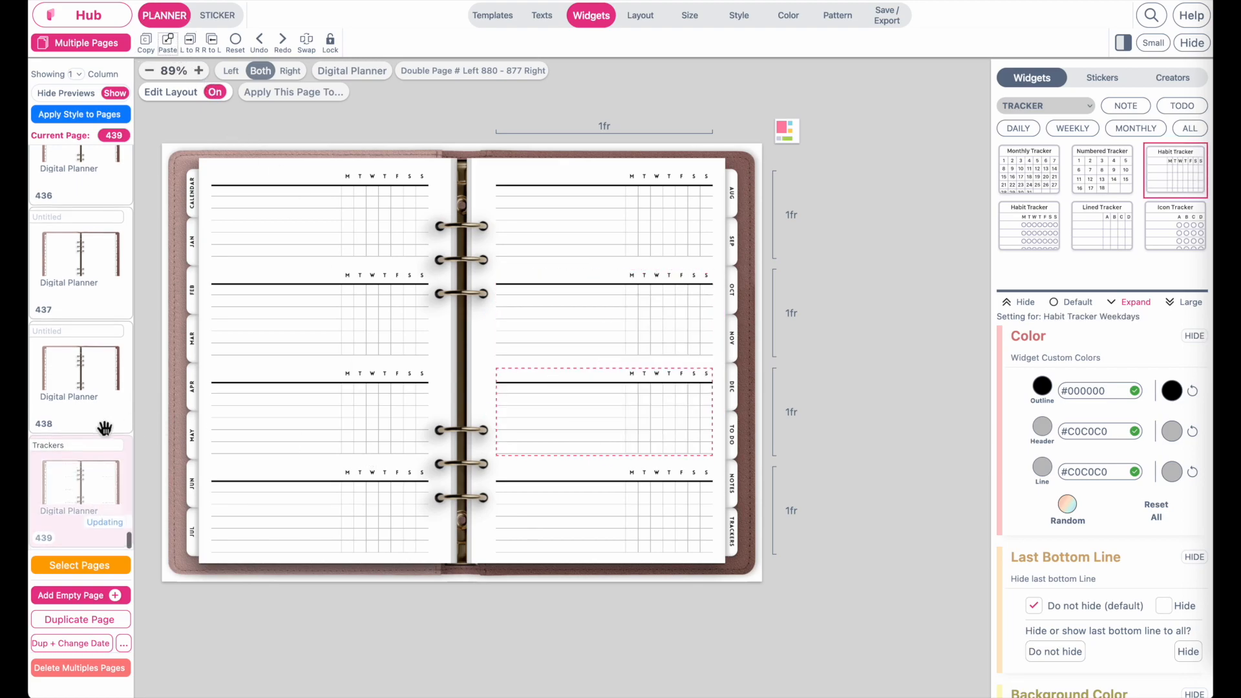
click(85, 624)
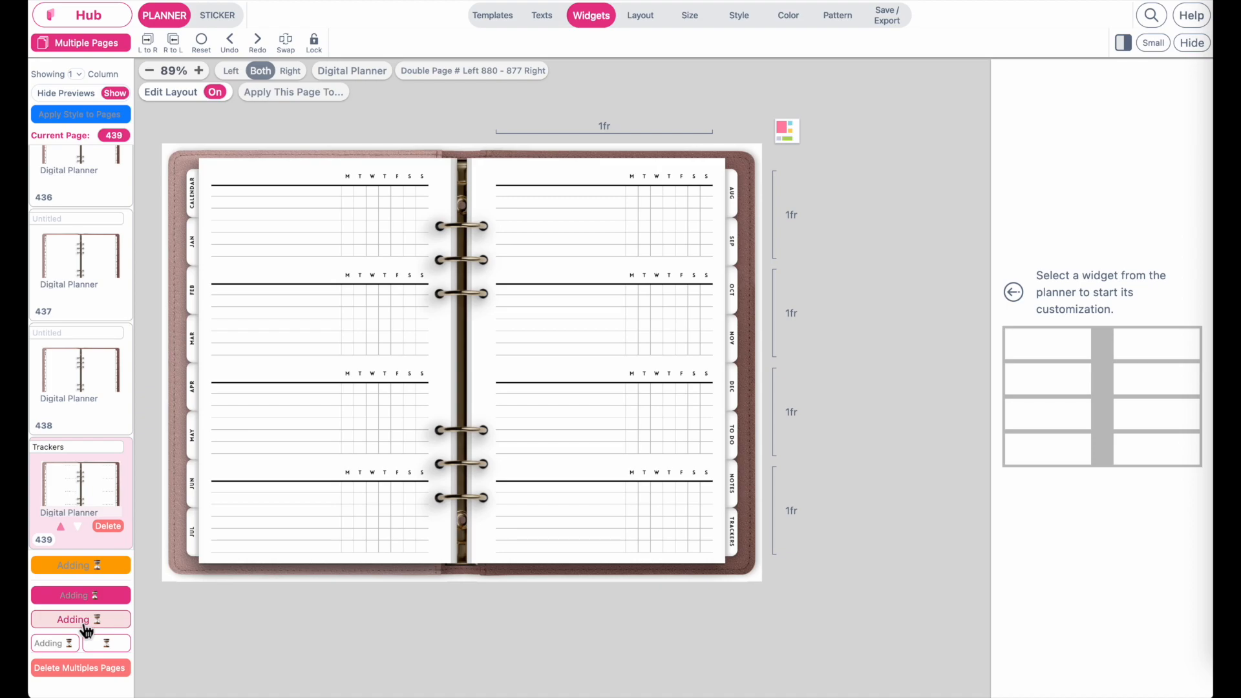
click(82, 622)
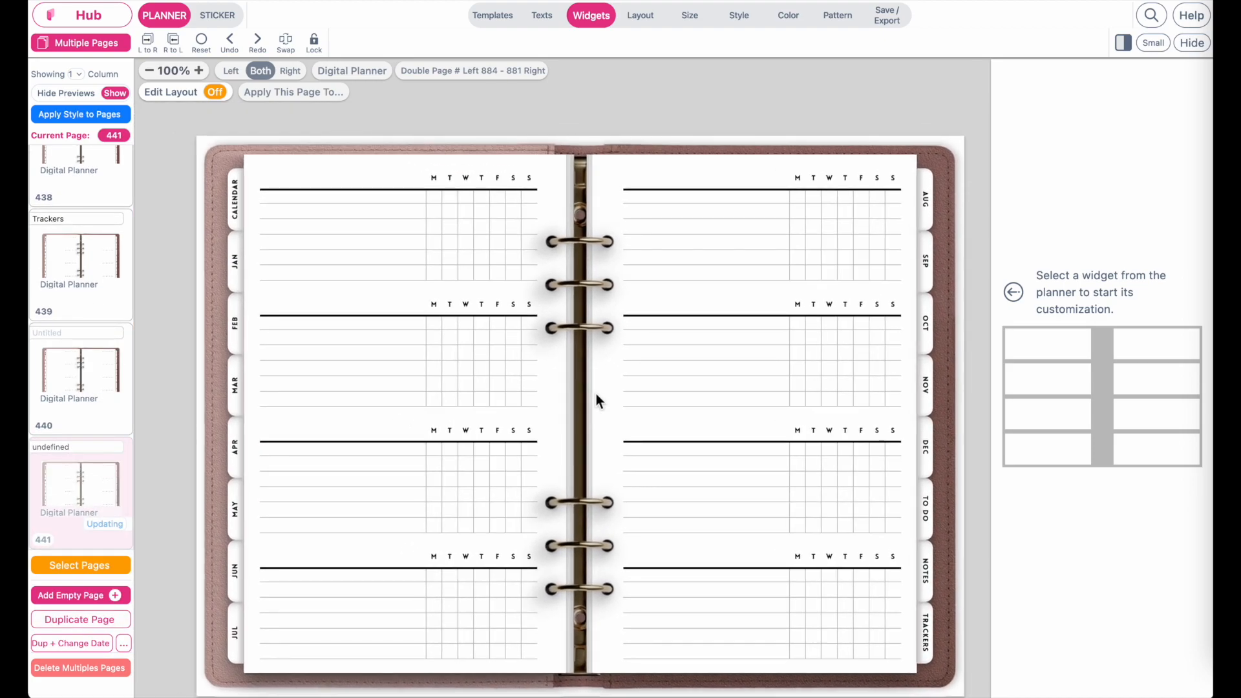
Step: Return to the Calendar page and check the side tab hyperlinks of both pages, following the Jan, Feb and Trackers links
scroll(45, 260, up, 15)
drag(129, 528, 123, 99)
click(72, 237)
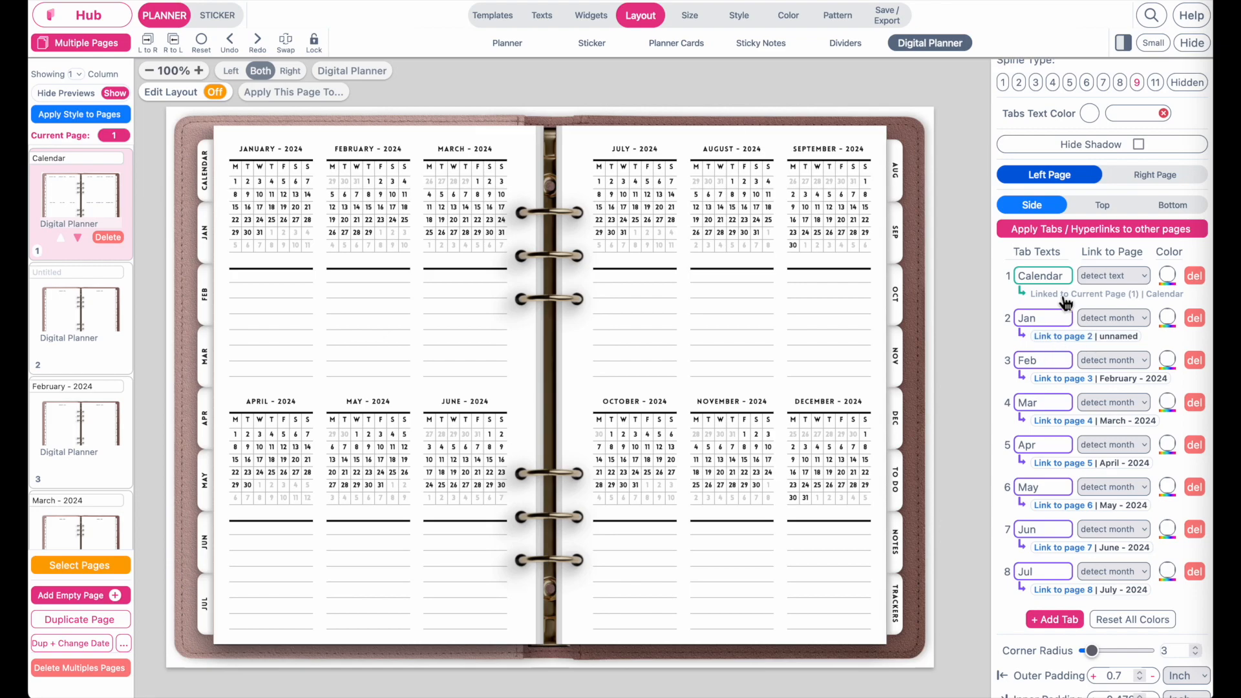
click(1070, 343)
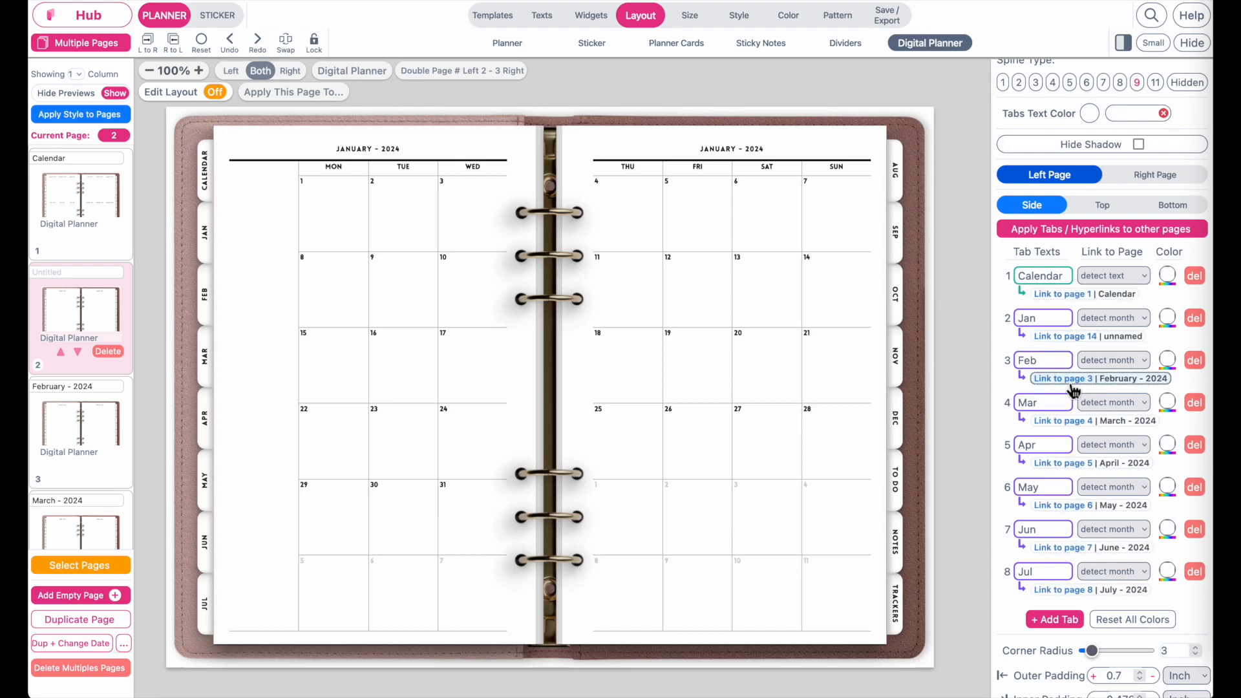
click(1071, 384)
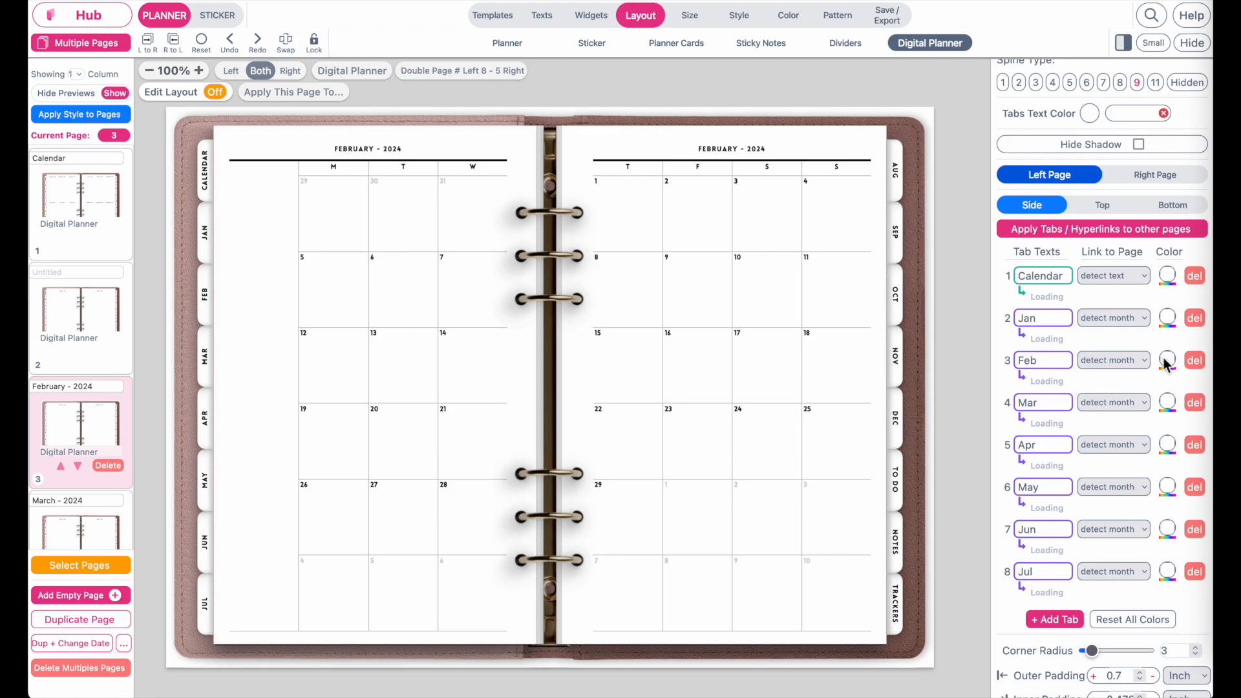
click(1160, 175)
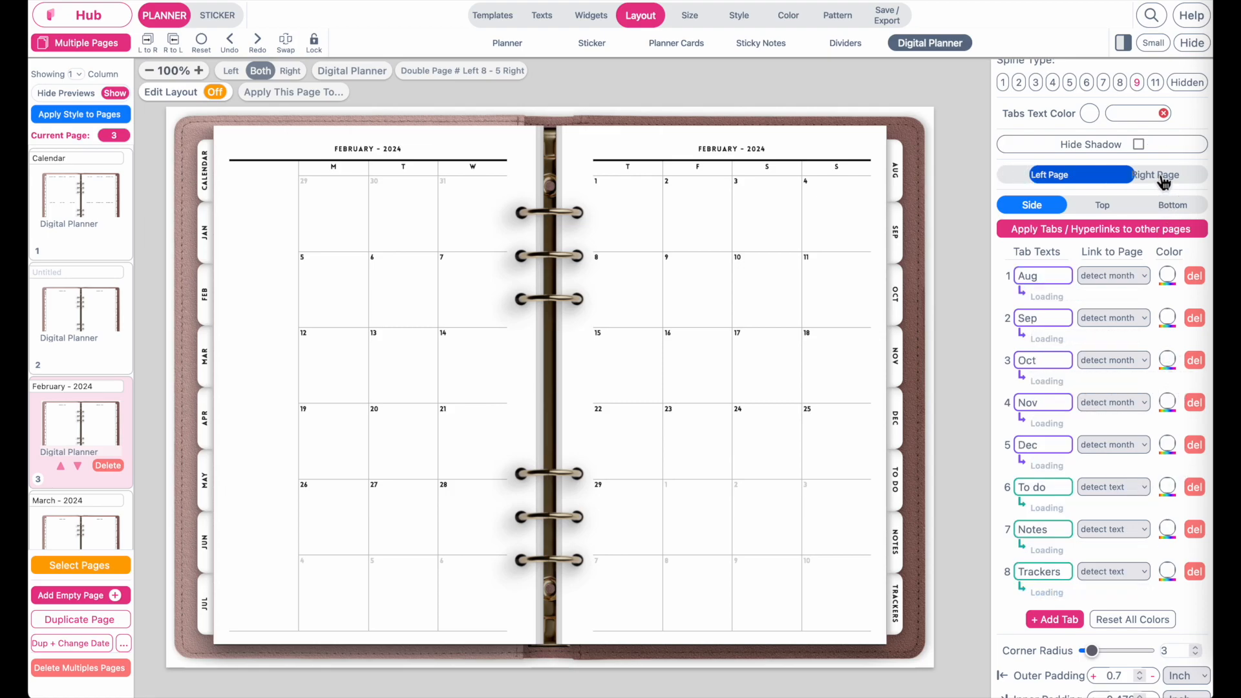
scroll(1099, 510, down, 2)
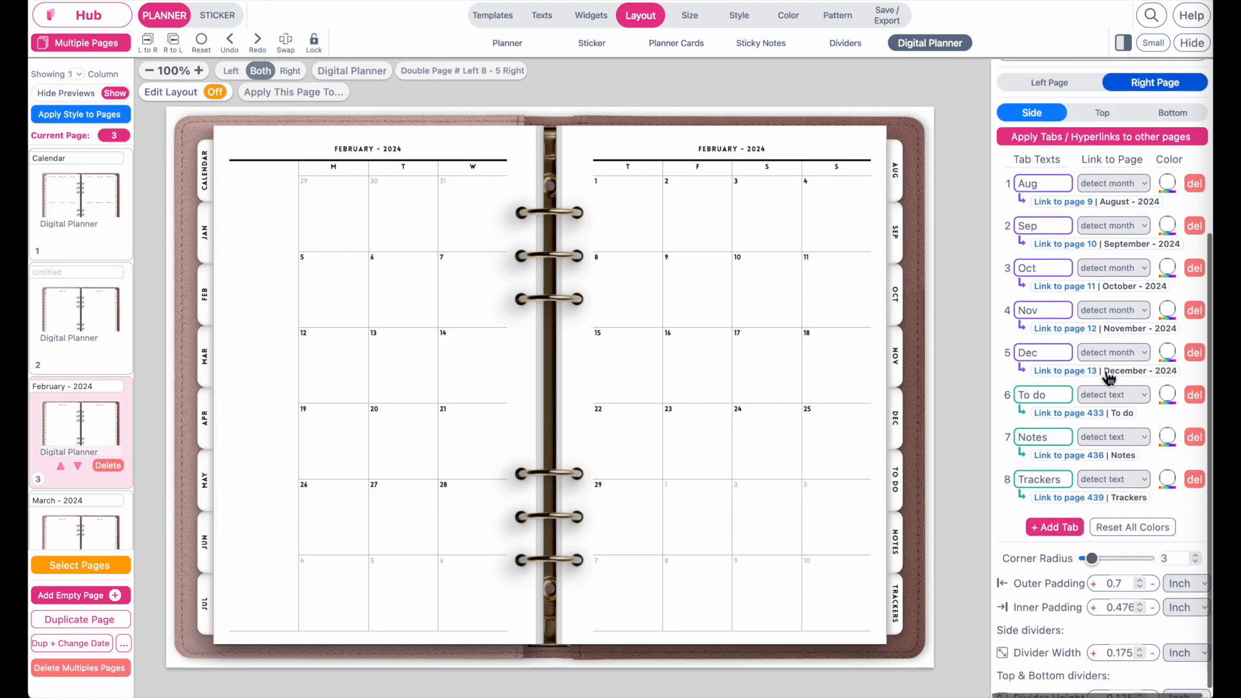
click(1092, 499)
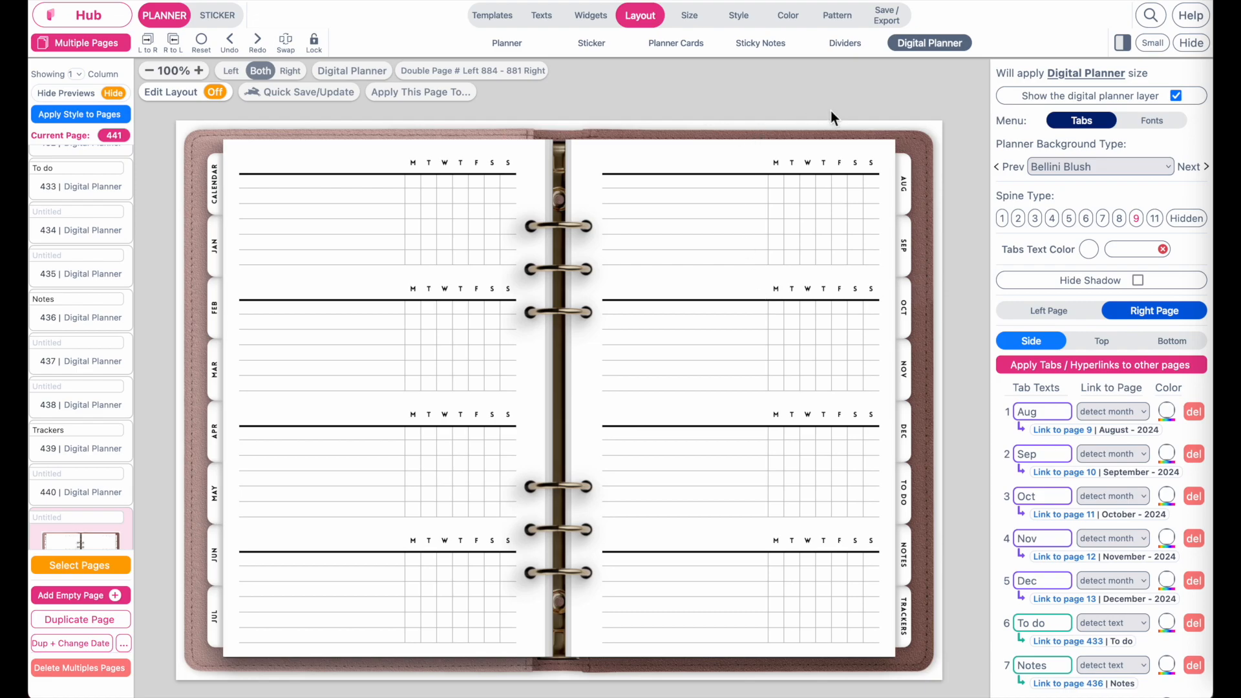
Step: Set up the PDF export of all pages as a digital, double-page Goodnotes planner with PDF links
click(889, 22)
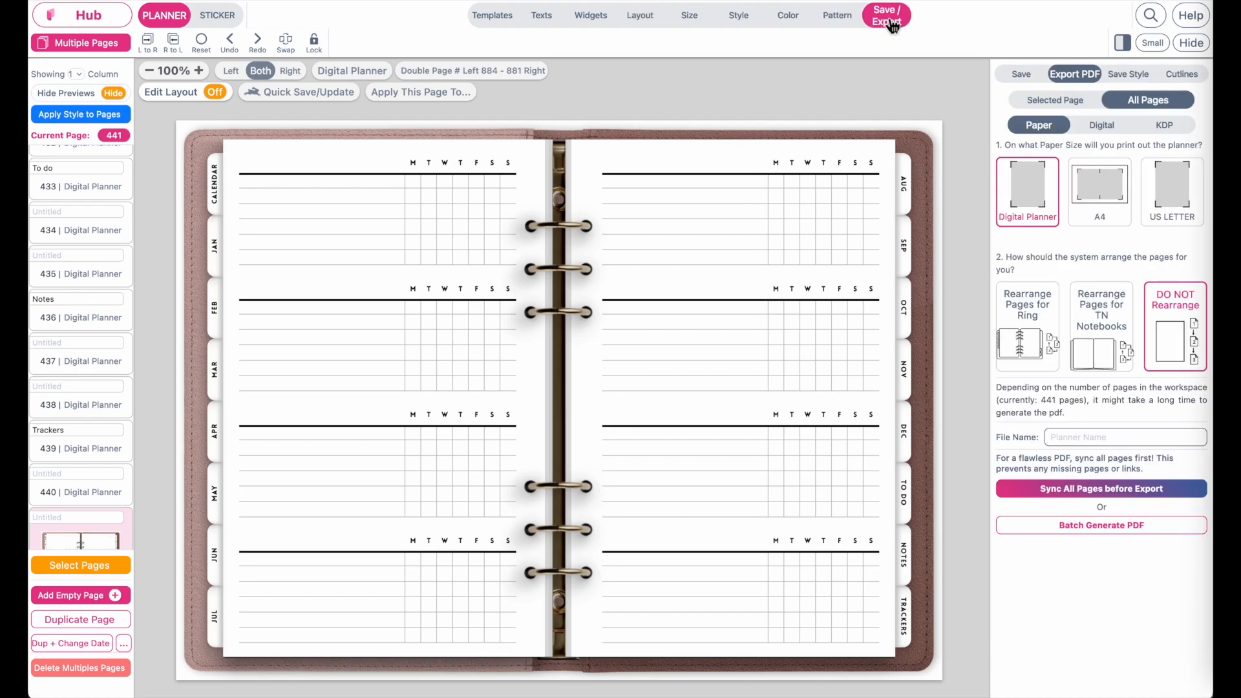
click(1109, 133)
click(1108, 129)
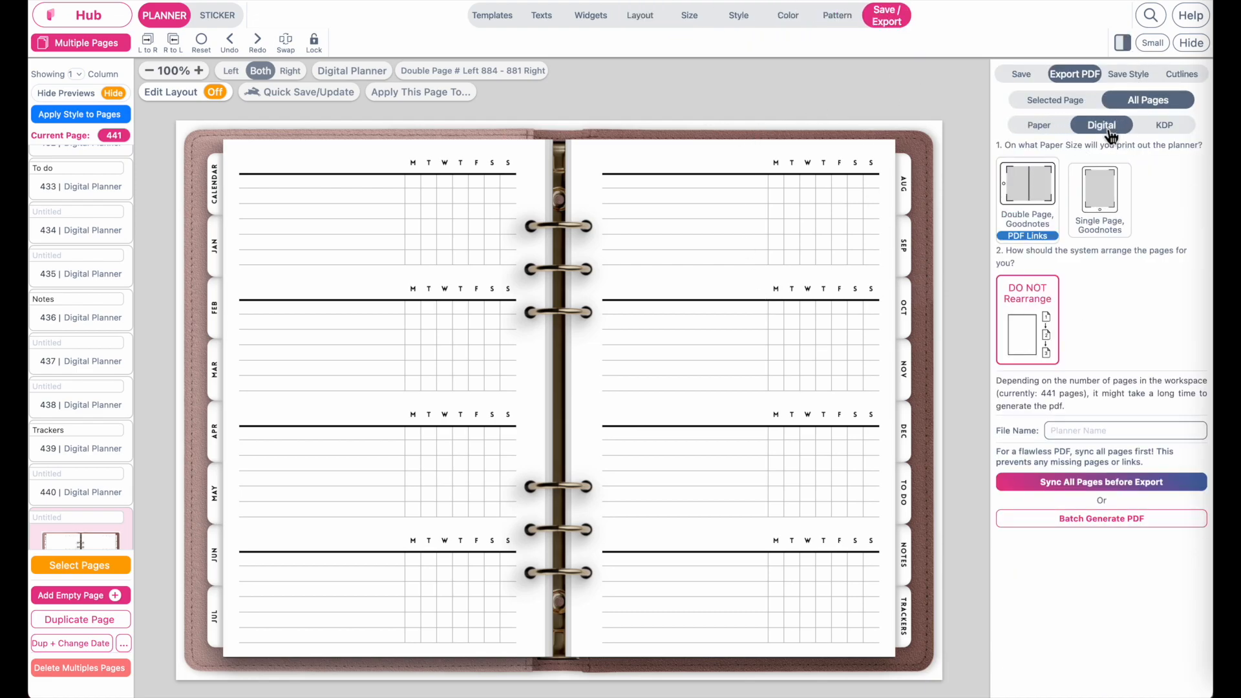
click(1047, 194)
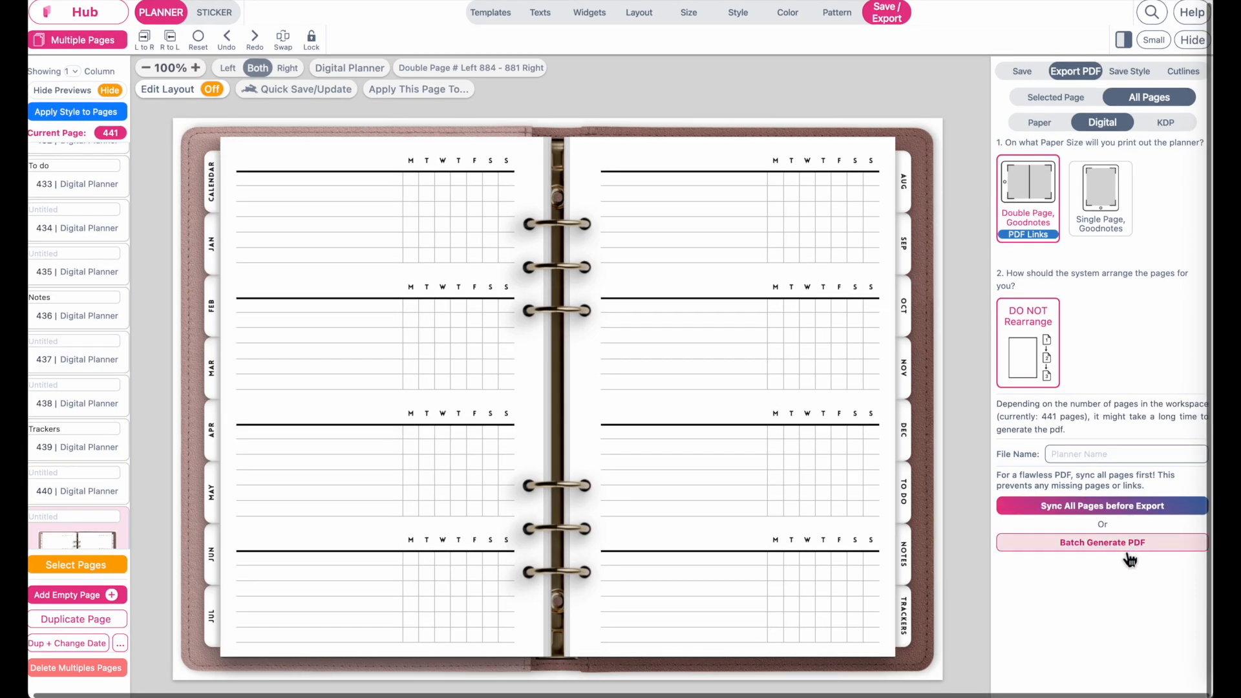
Step: Open the pre-export page sync settings and compare the Fast, Normal and Slow Sync wait times
click(1167, 518)
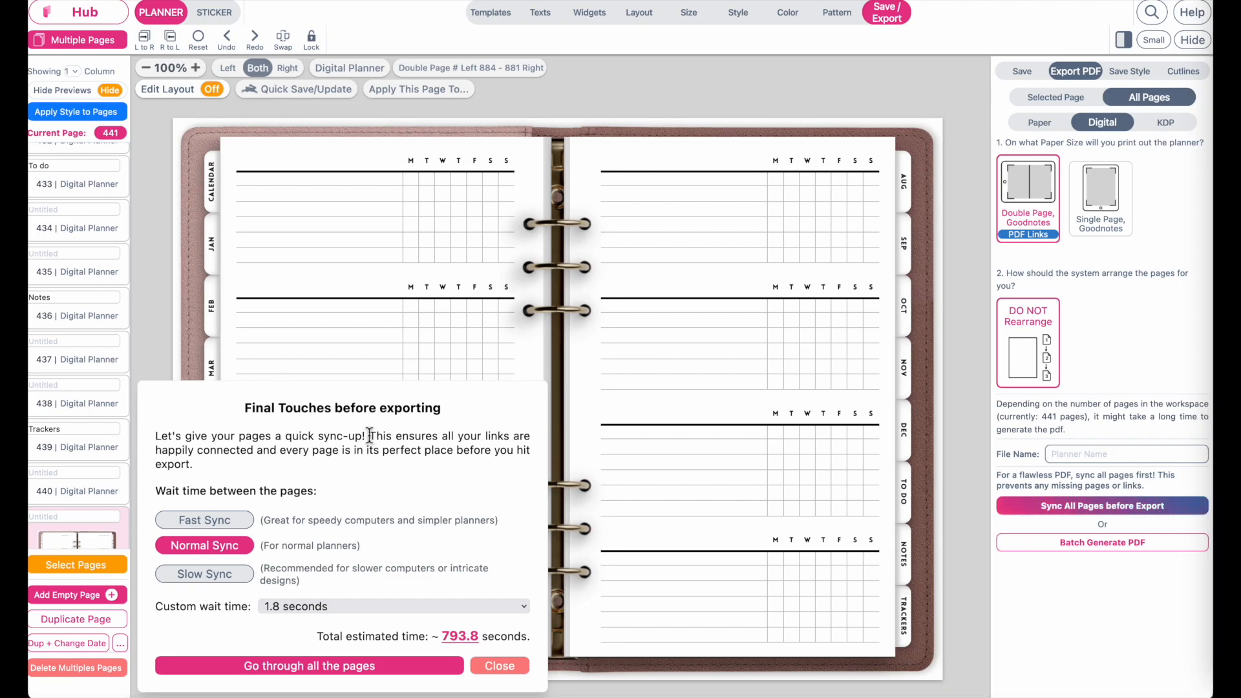
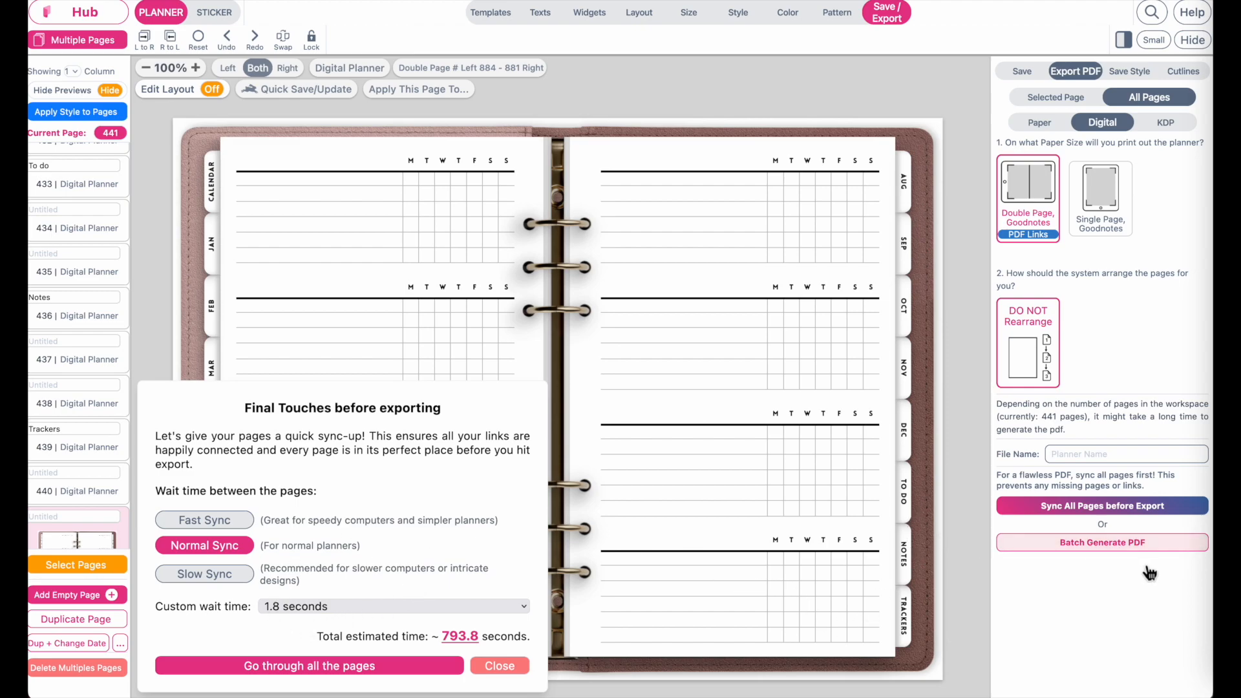
click(526, 659)
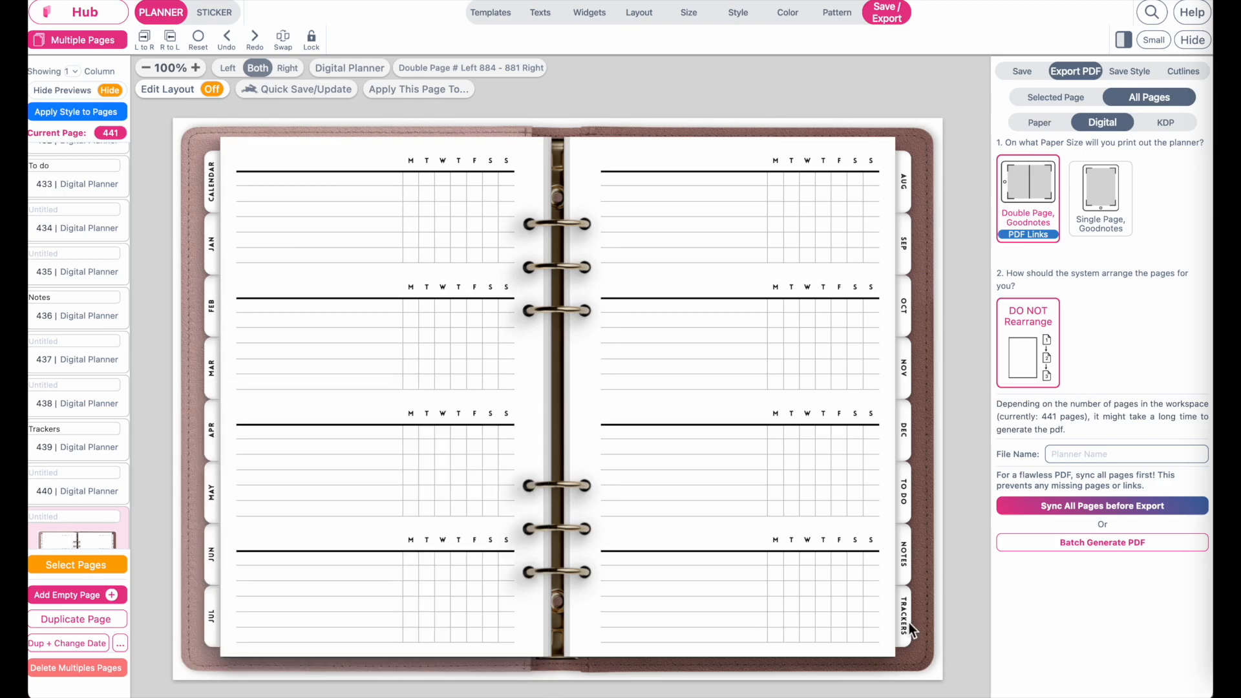
click(1157, 511)
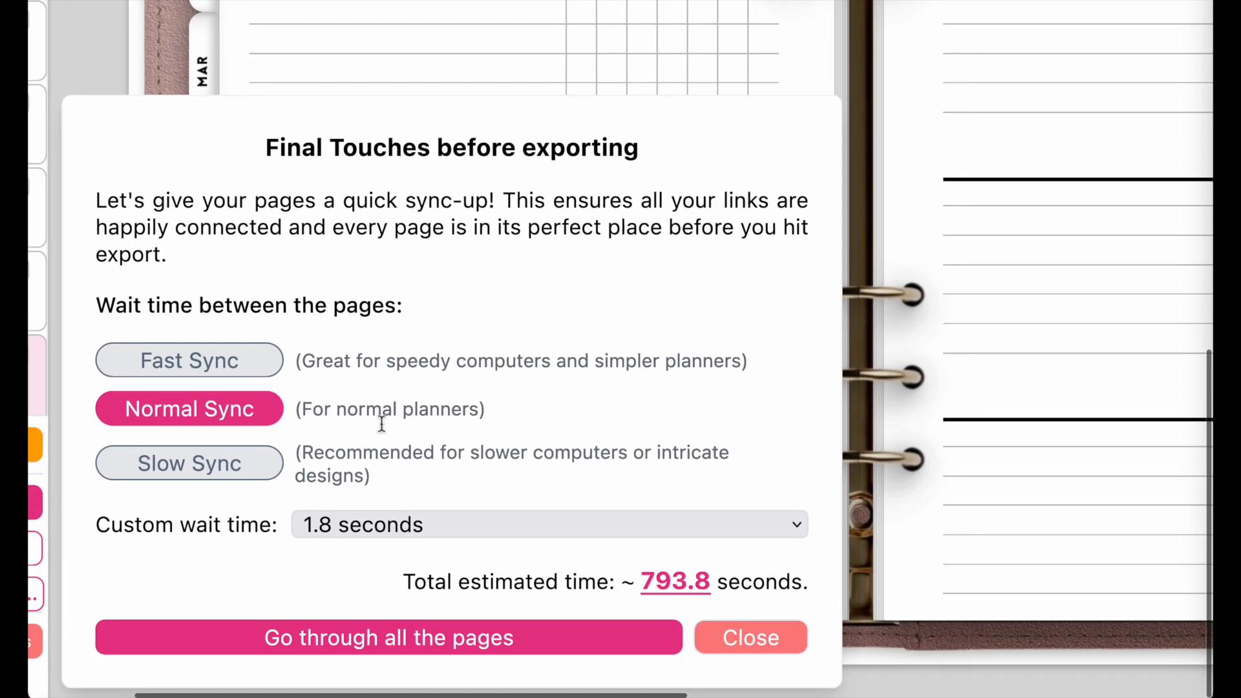
click(129, 373)
click(148, 414)
click(165, 468)
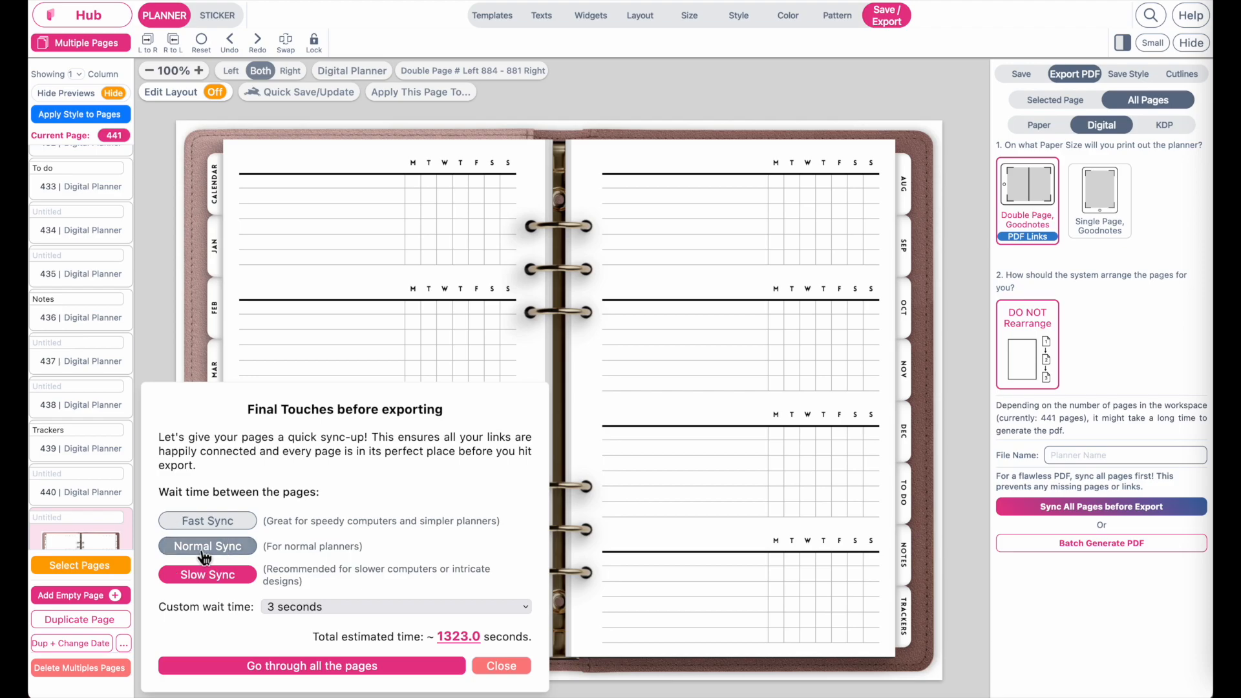
click(204, 556)
click(197, 520)
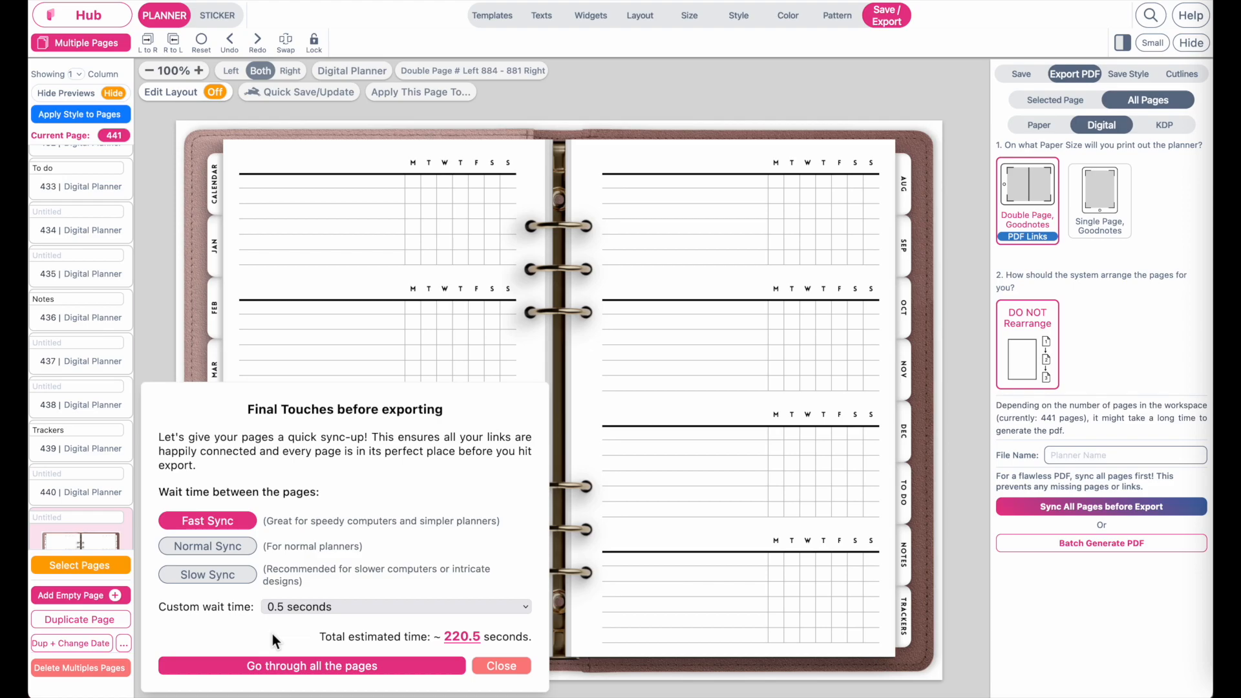
click(202, 550)
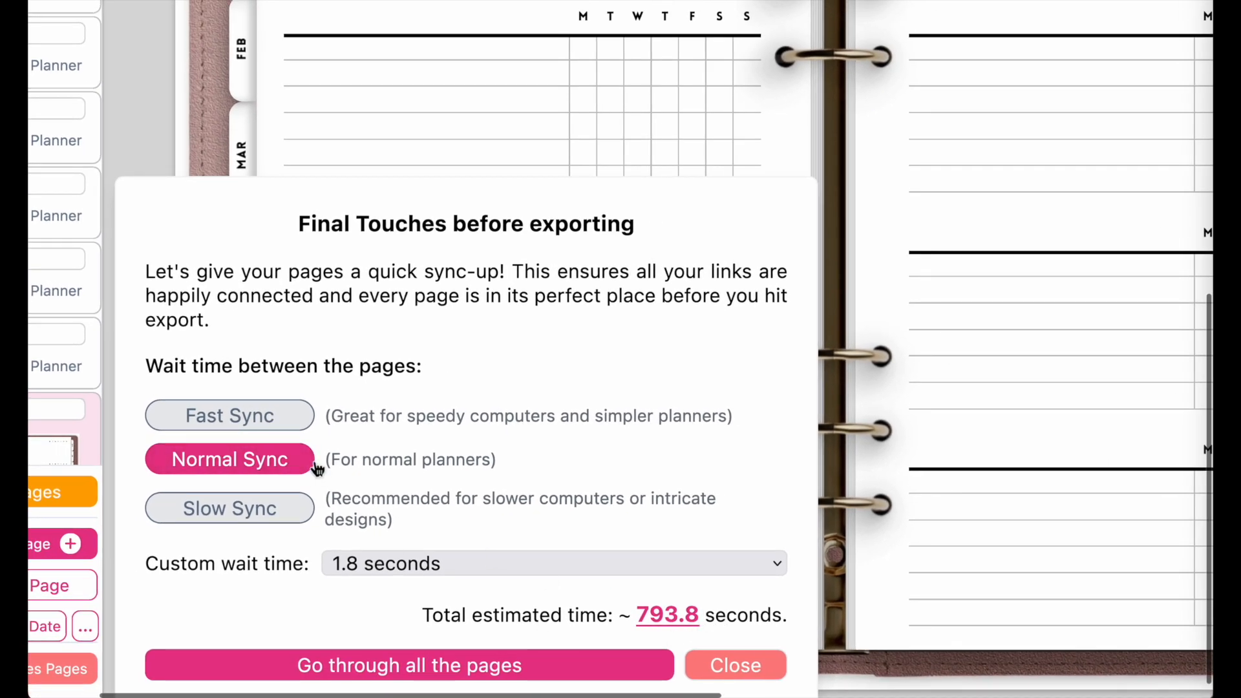
click(254, 510)
click(233, 459)
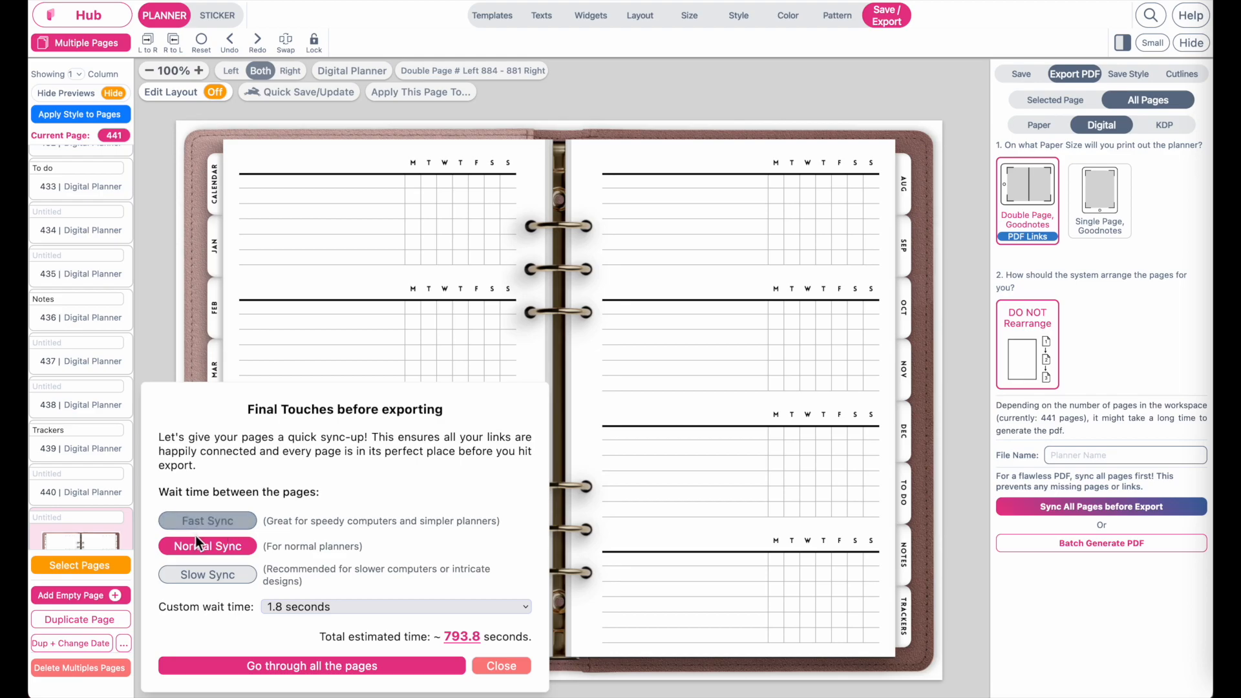
Step: Run Fast Sync through all the pages and batch generate the PDF
click(197, 521)
click(312, 666)
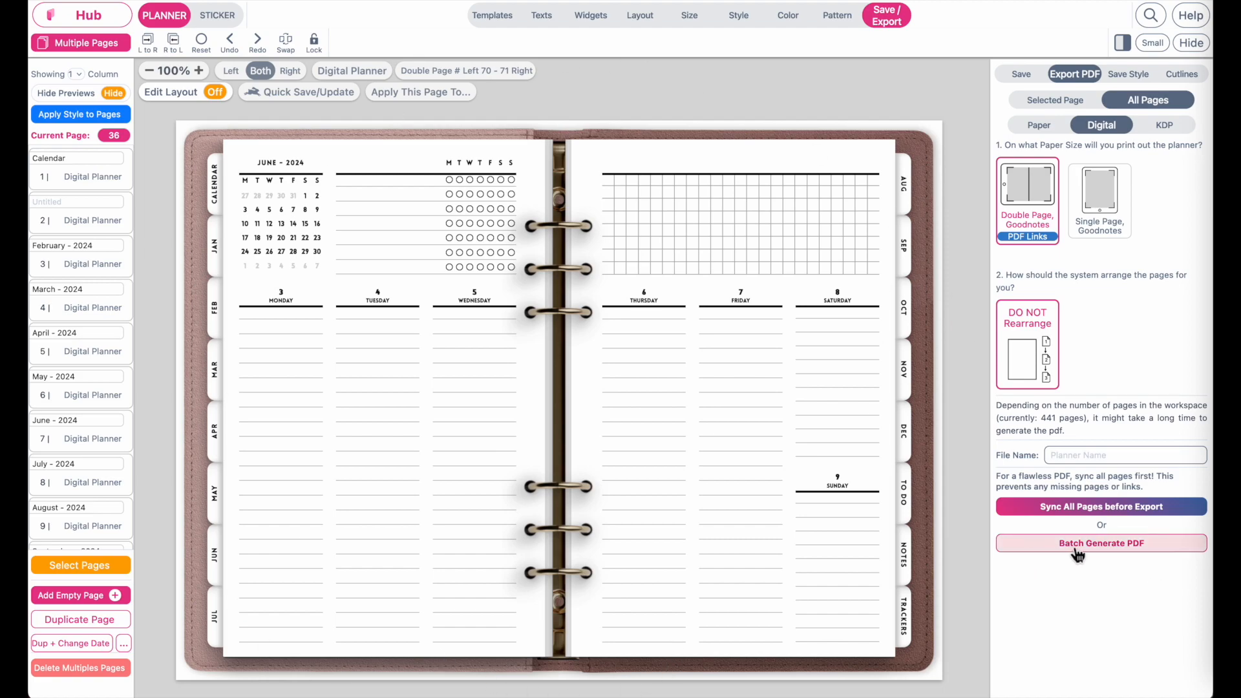
click(1143, 554)
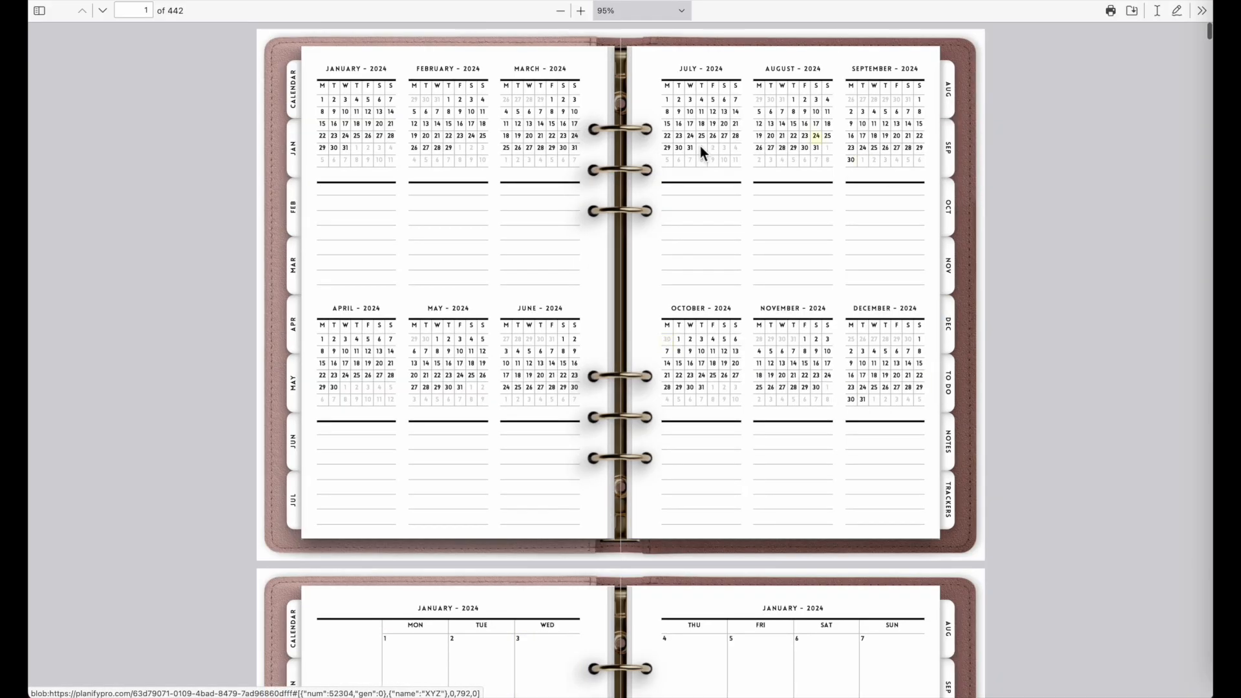
Step: Test the exported PDF's date links from January 1 in the yearly calendar through January 9 in the daily pages' mini calendar
click(326, 100)
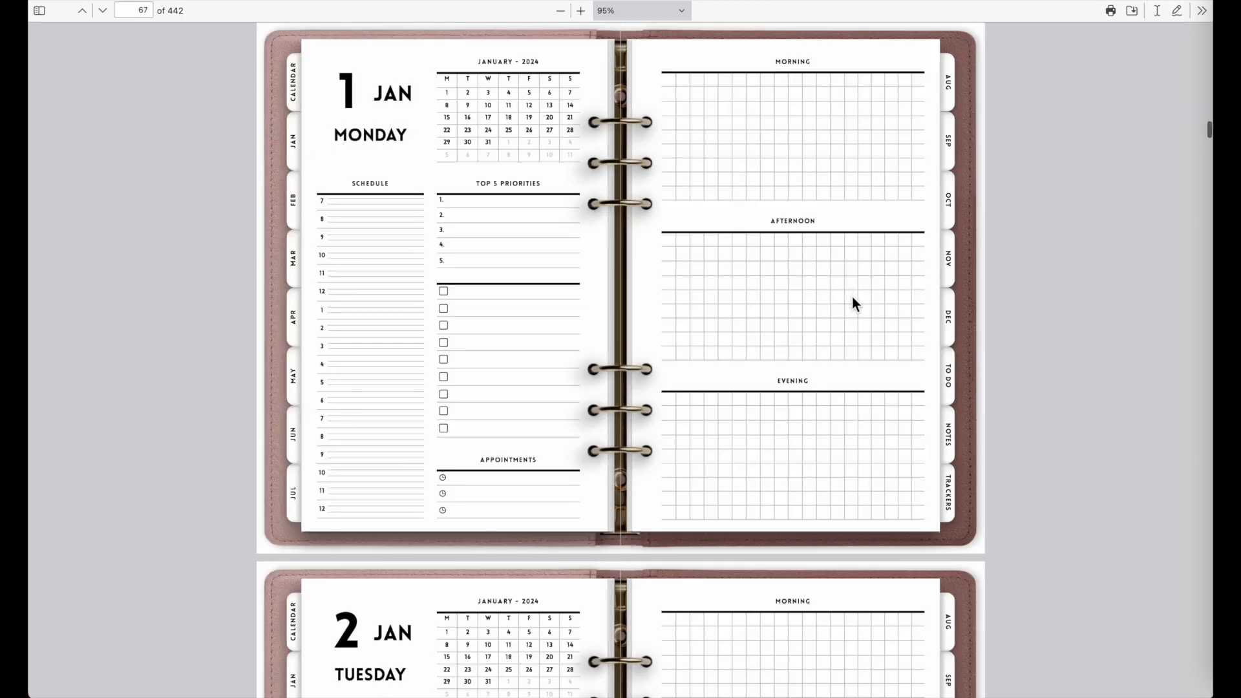
scroll(452, 106, up, 3)
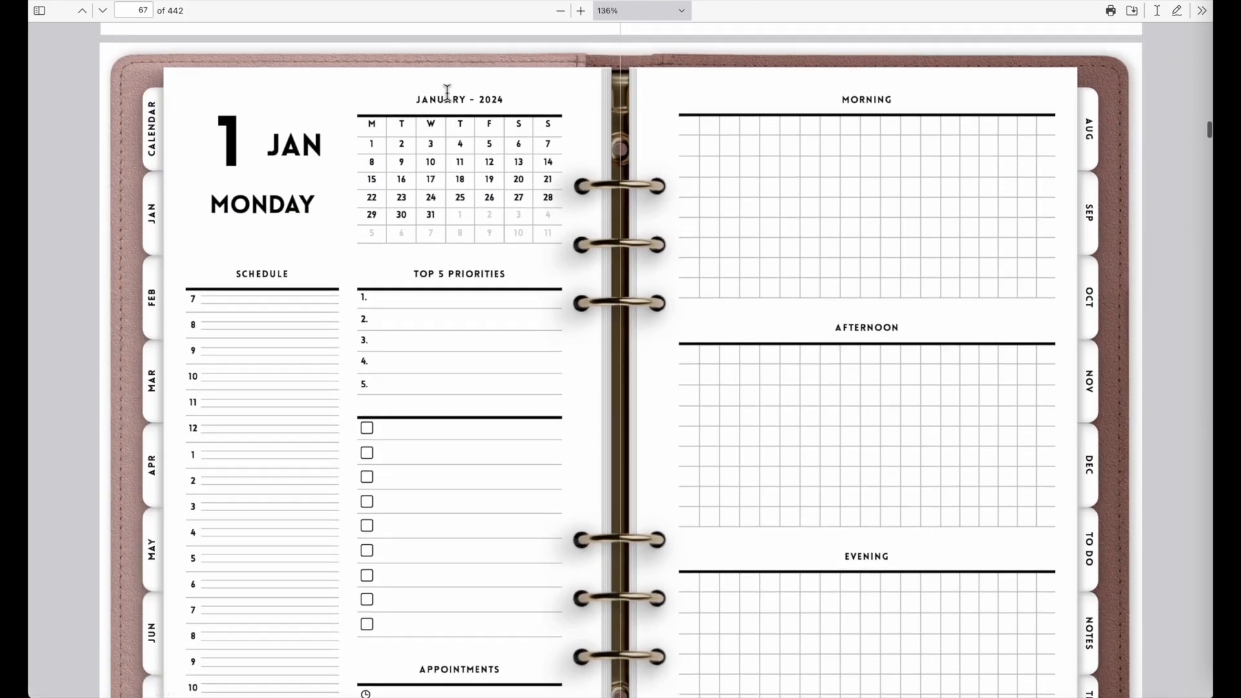
click(417, 158)
click(435, 125)
click(468, 125)
click(489, 124)
click(520, 126)
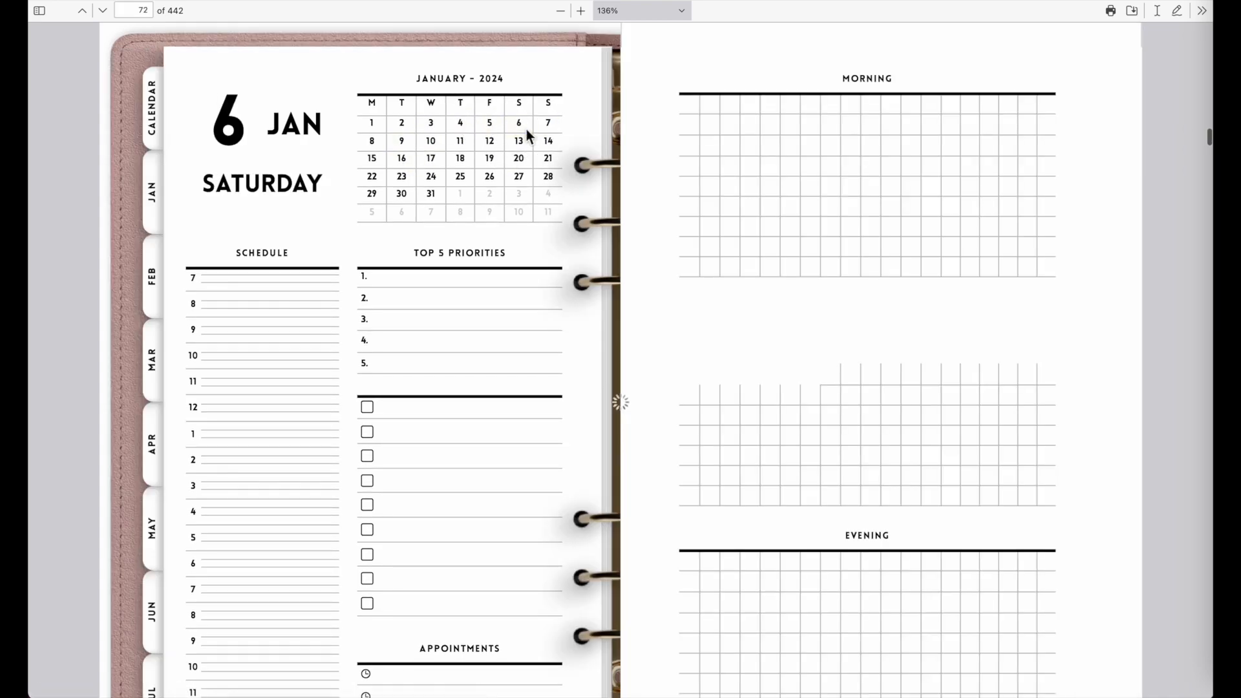
click(548, 129)
click(373, 143)
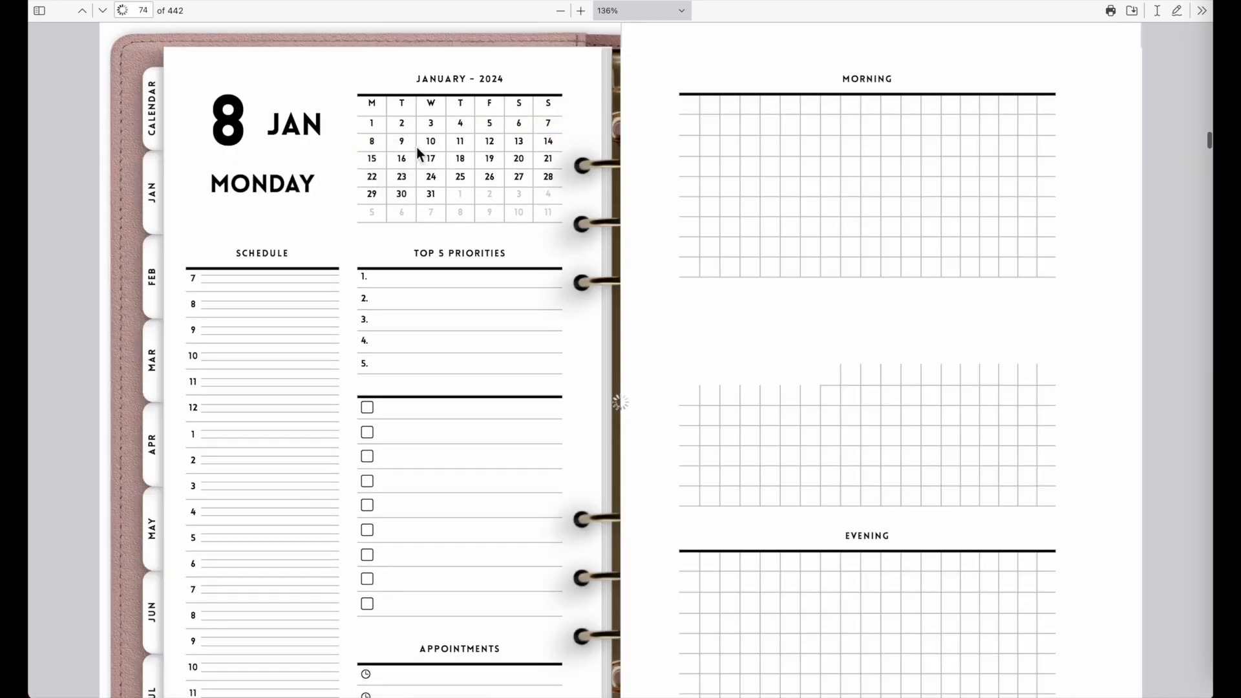
click(402, 146)
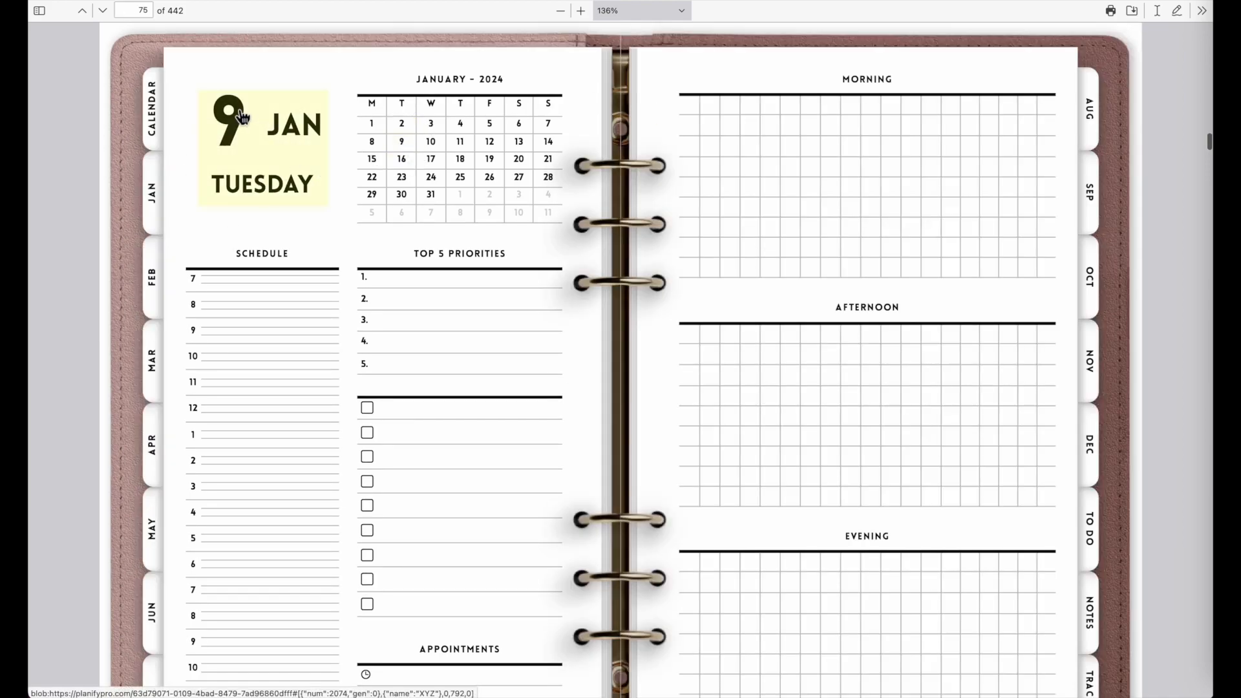
Step: Test the exported PDF's links from January 9 through its weekly spread to January 12, plus the May and February month links
click(246, 152)
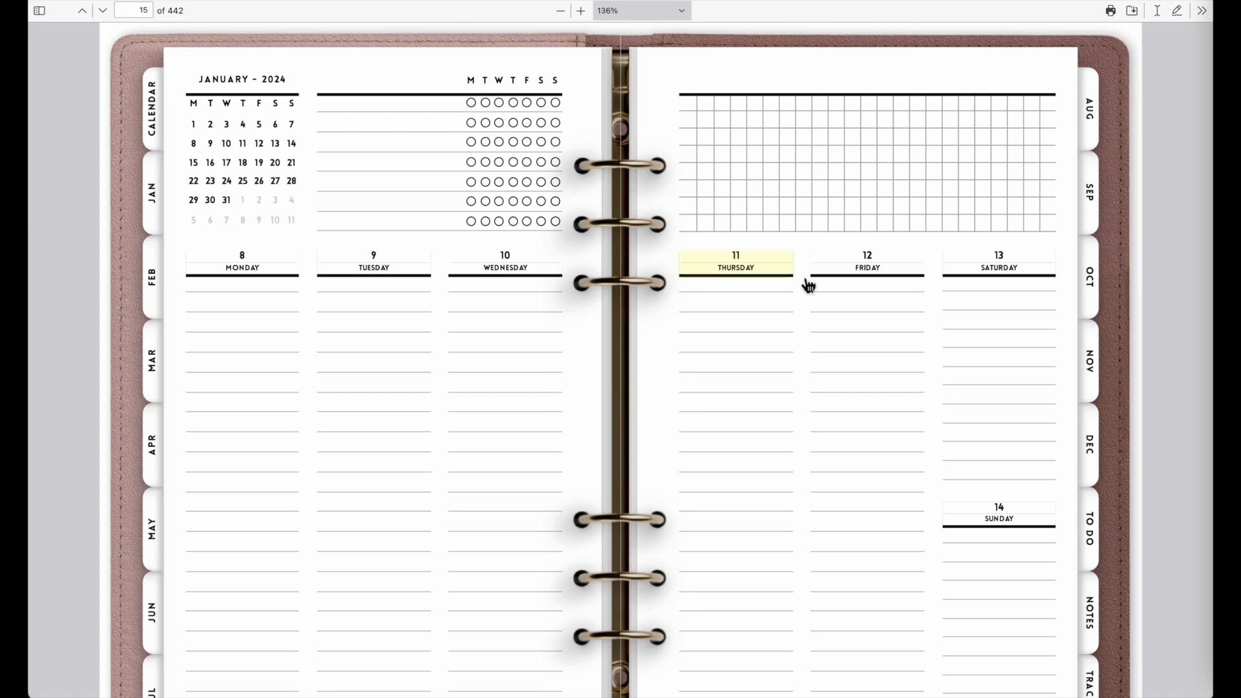
click(865, 267)
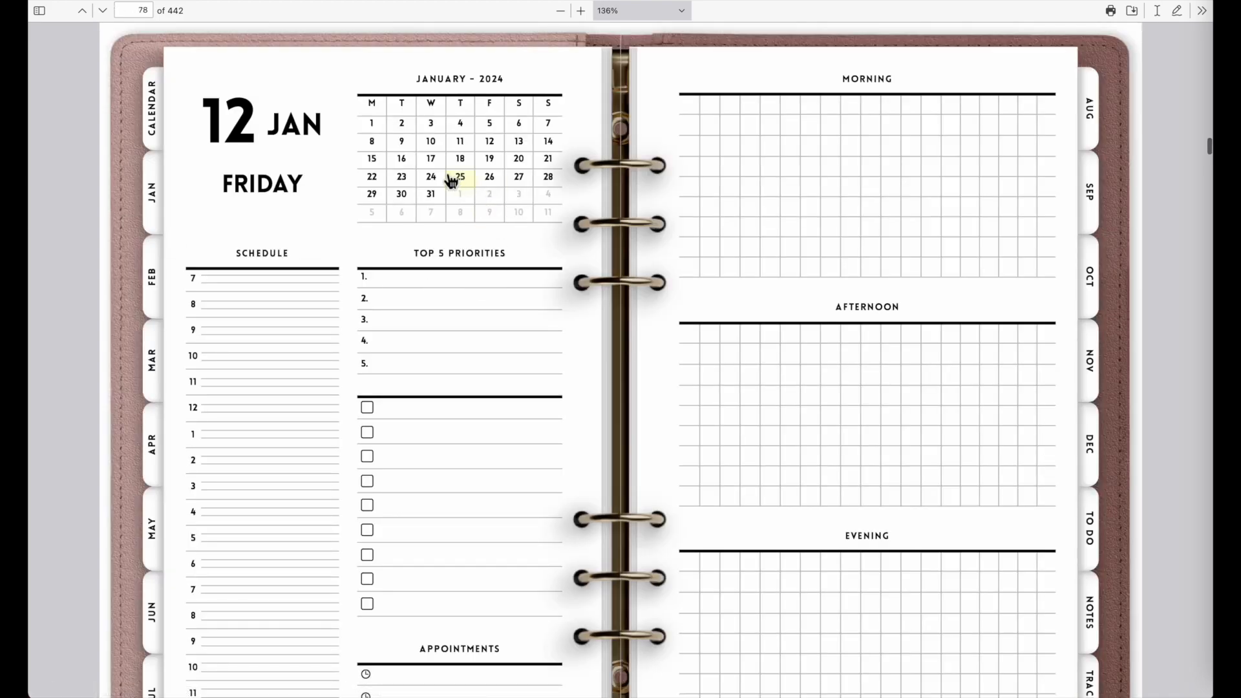
click(155, 536)
scroll(158, 499, down, 10)
click(155, 286)
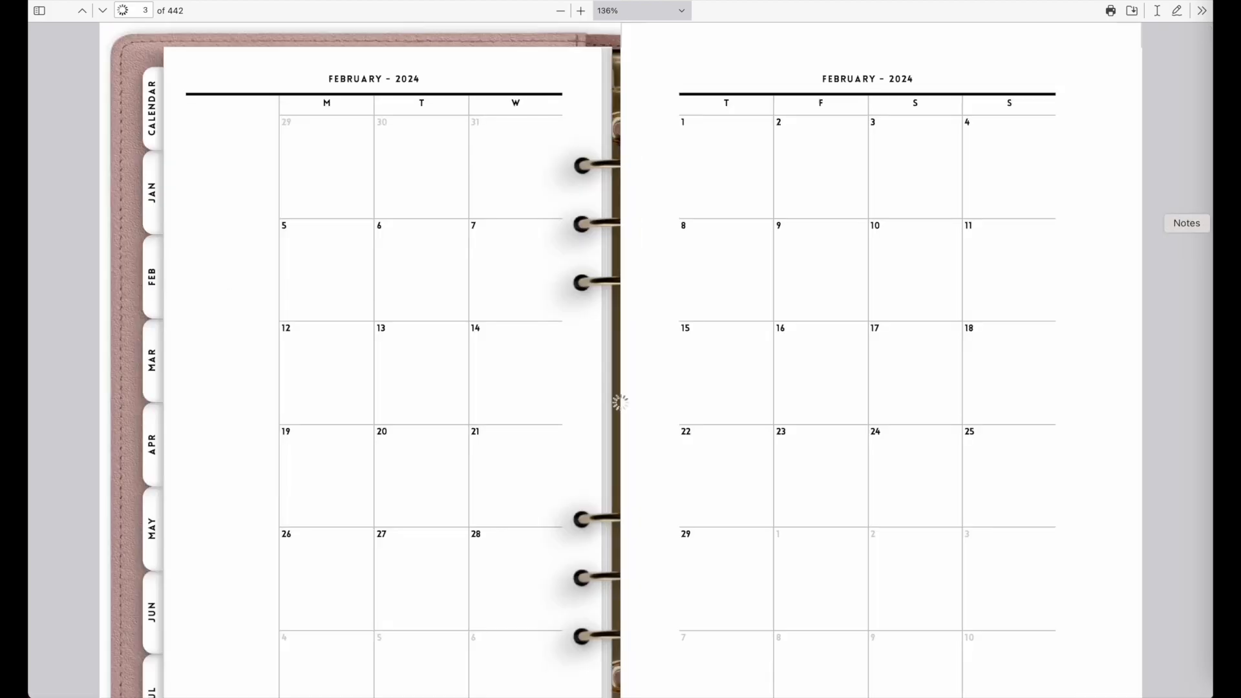
Step: Test the September monthly page's date links by opening the daily pages for September 6, 7 and 21
click(1103, 193)
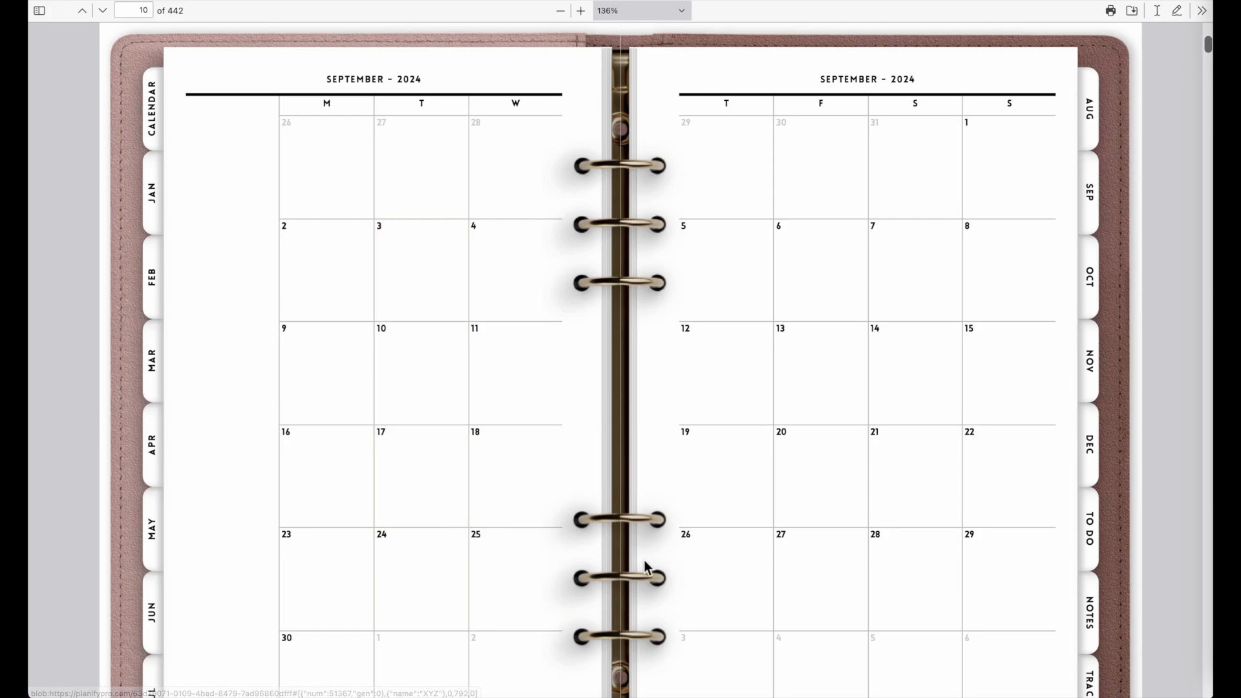
click(829, 264)
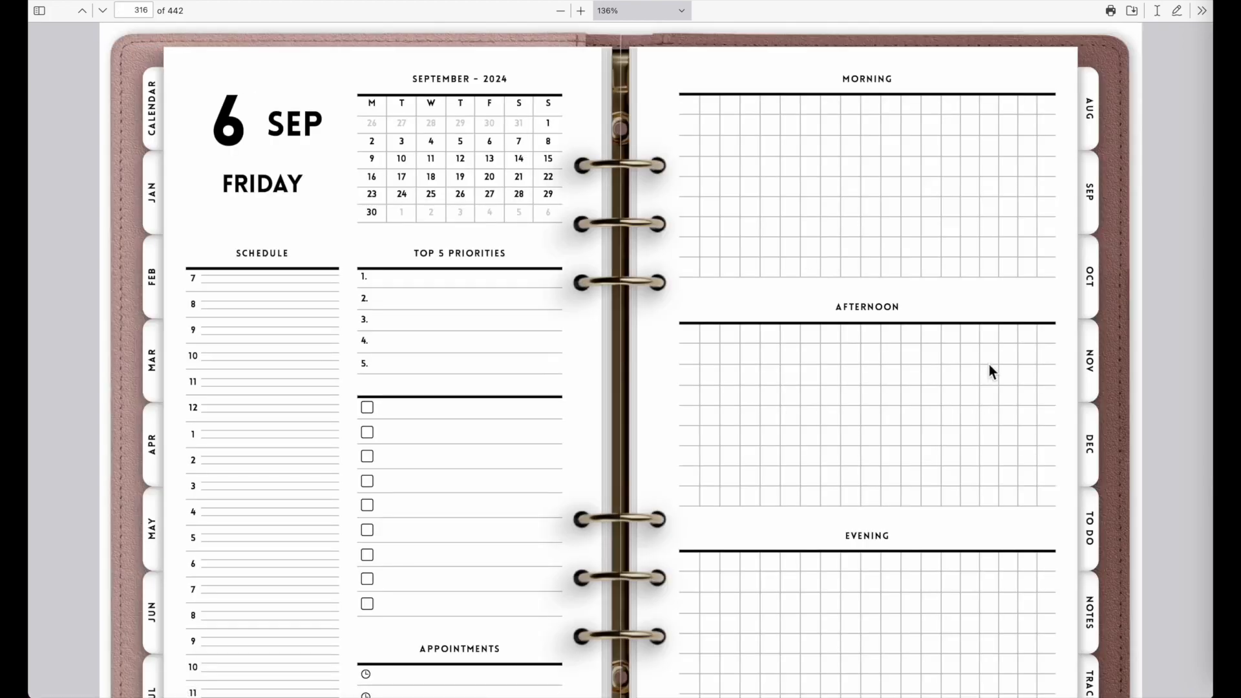
click(1092, 199)
click(909, 269)
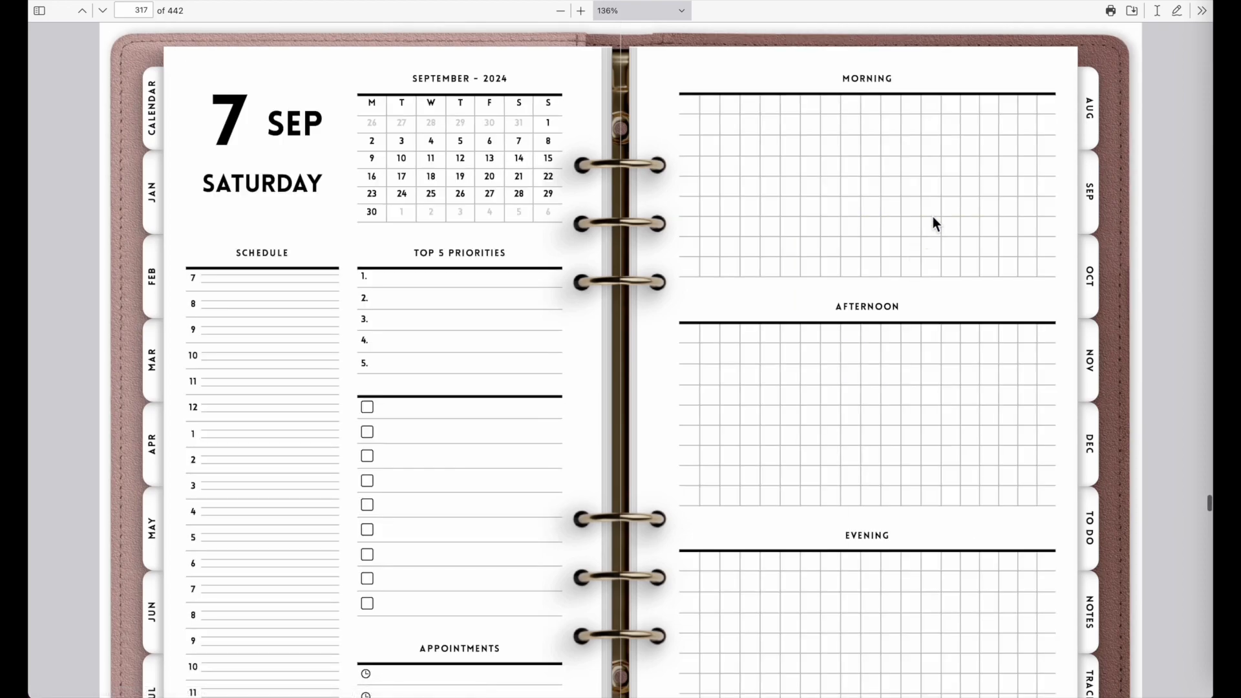
click(1092, 197)
click(897, 494)
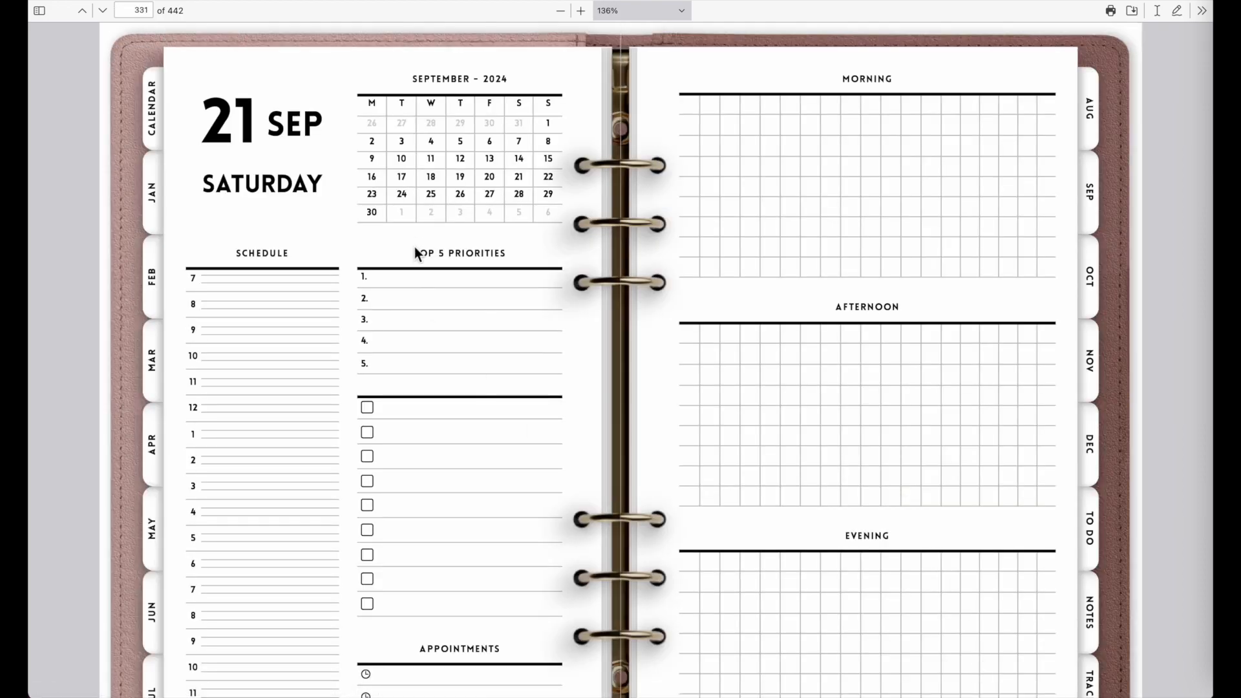
Step: Test the September daily pages' mini calendar links for the 18th, 19th and 21st
click(432, 180)
click(463, 181)
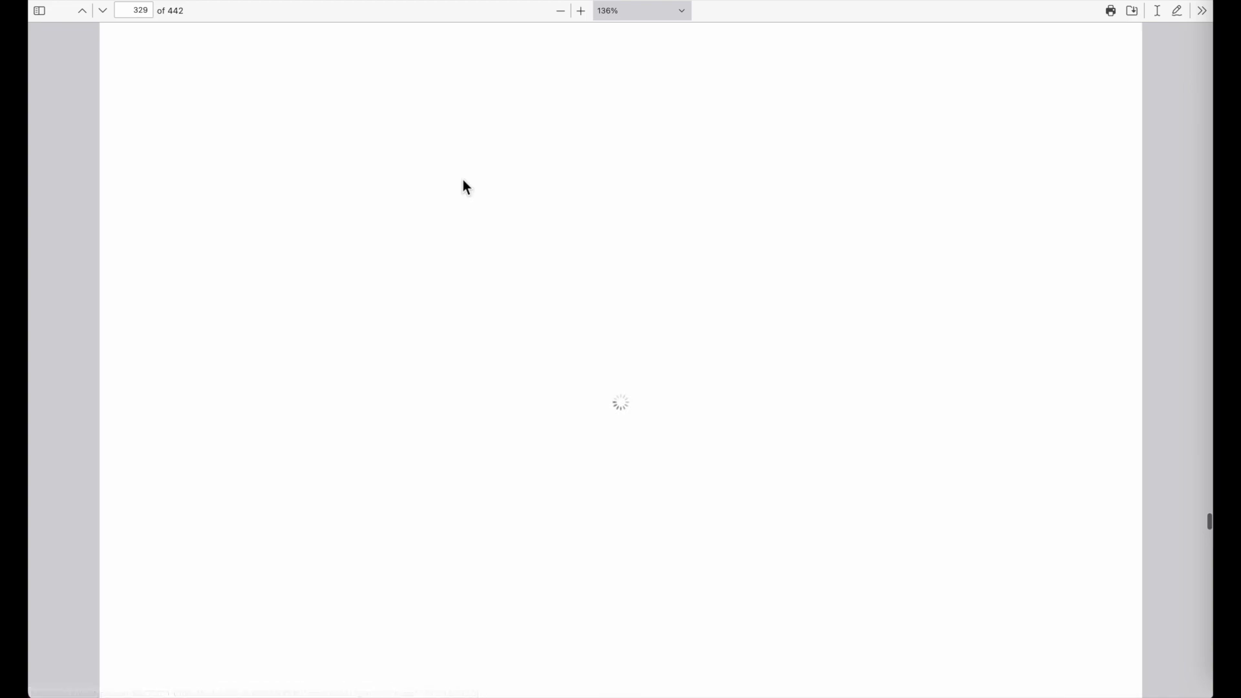
click(519, 183)
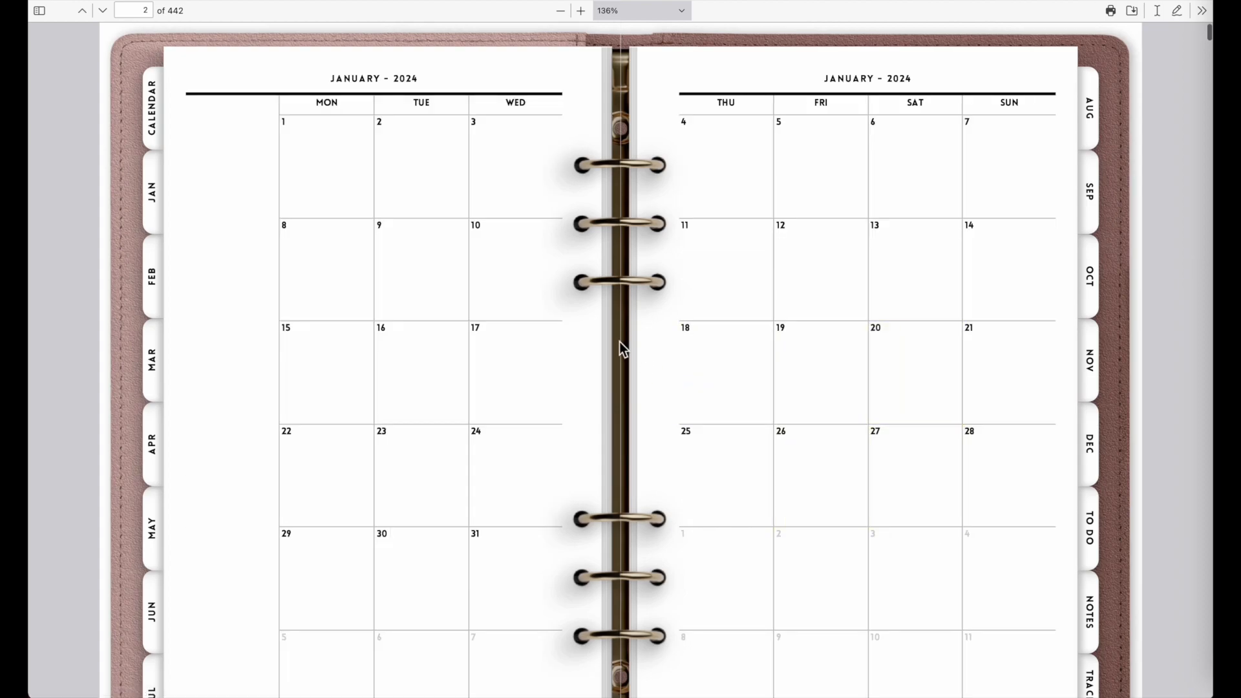
Step: Test the links from the January monthly page to January 12 and through its weekly spread to January 9, and open the March monthly page
click(831, 271)
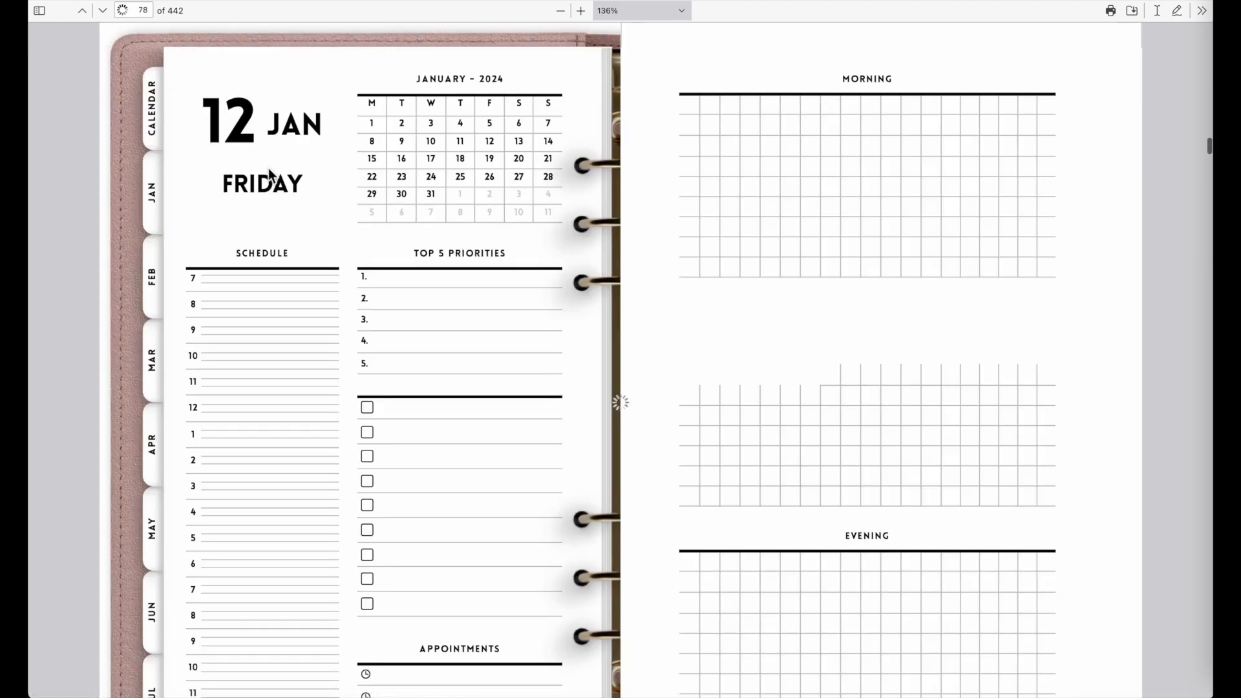
click(273, 181)
click(368, 271)
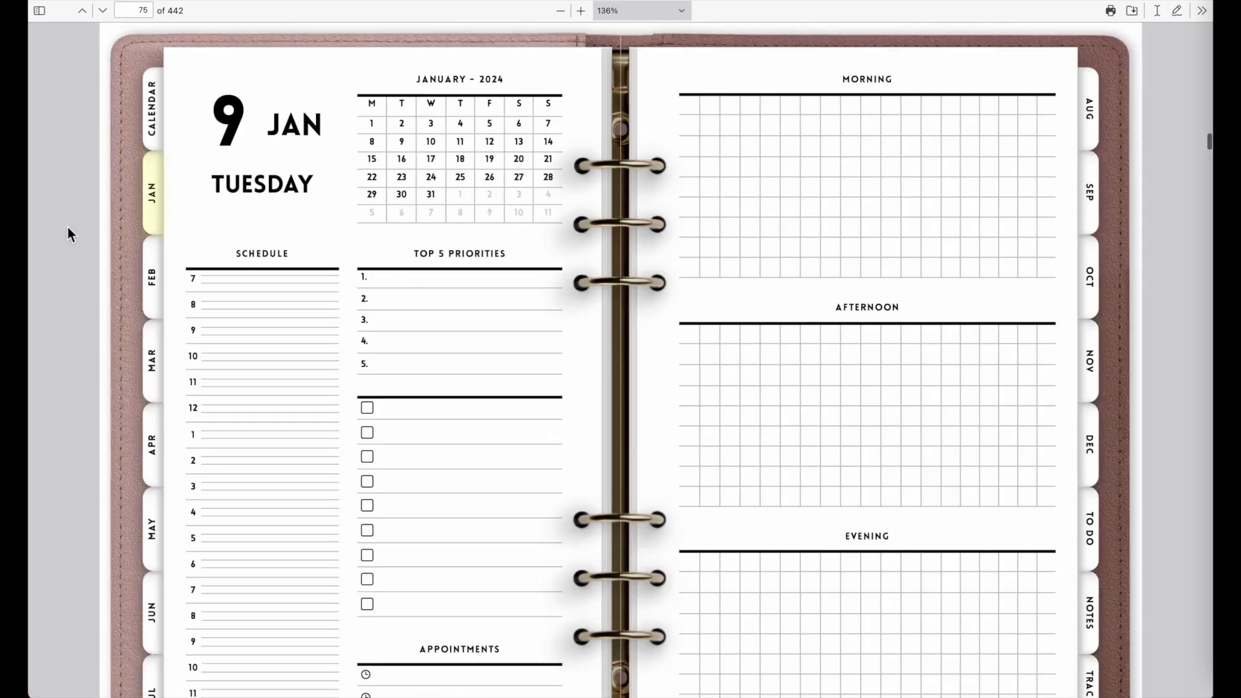
click(164, 378)
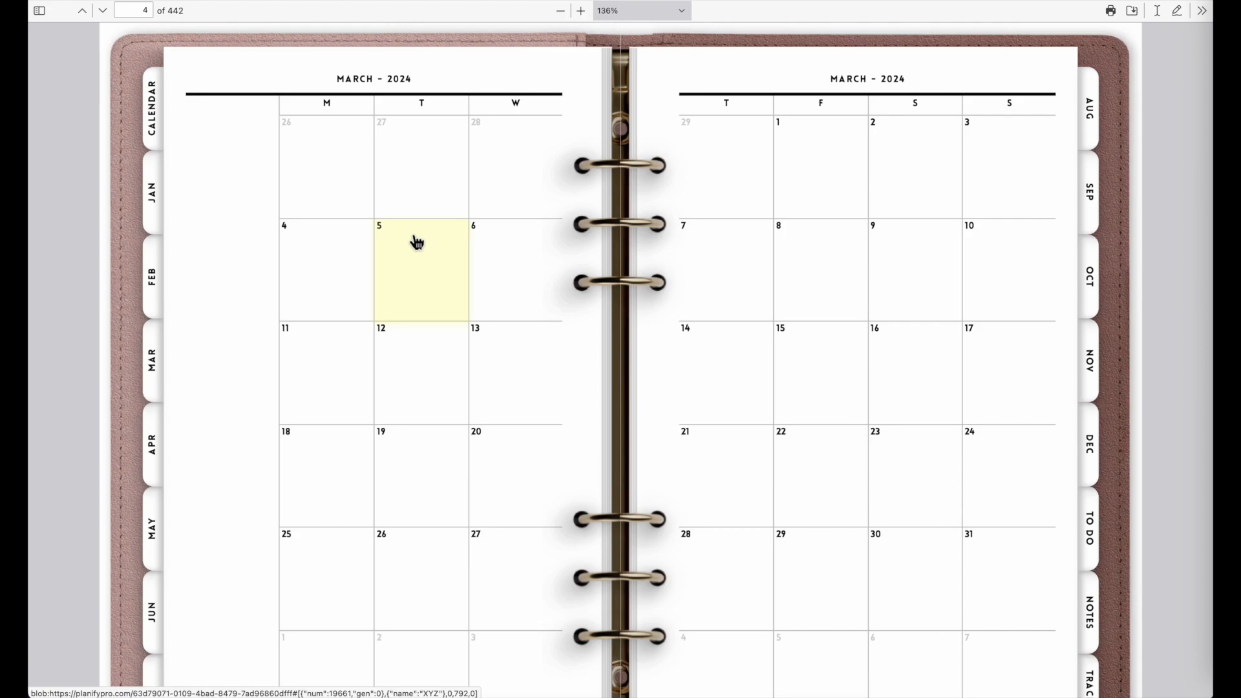